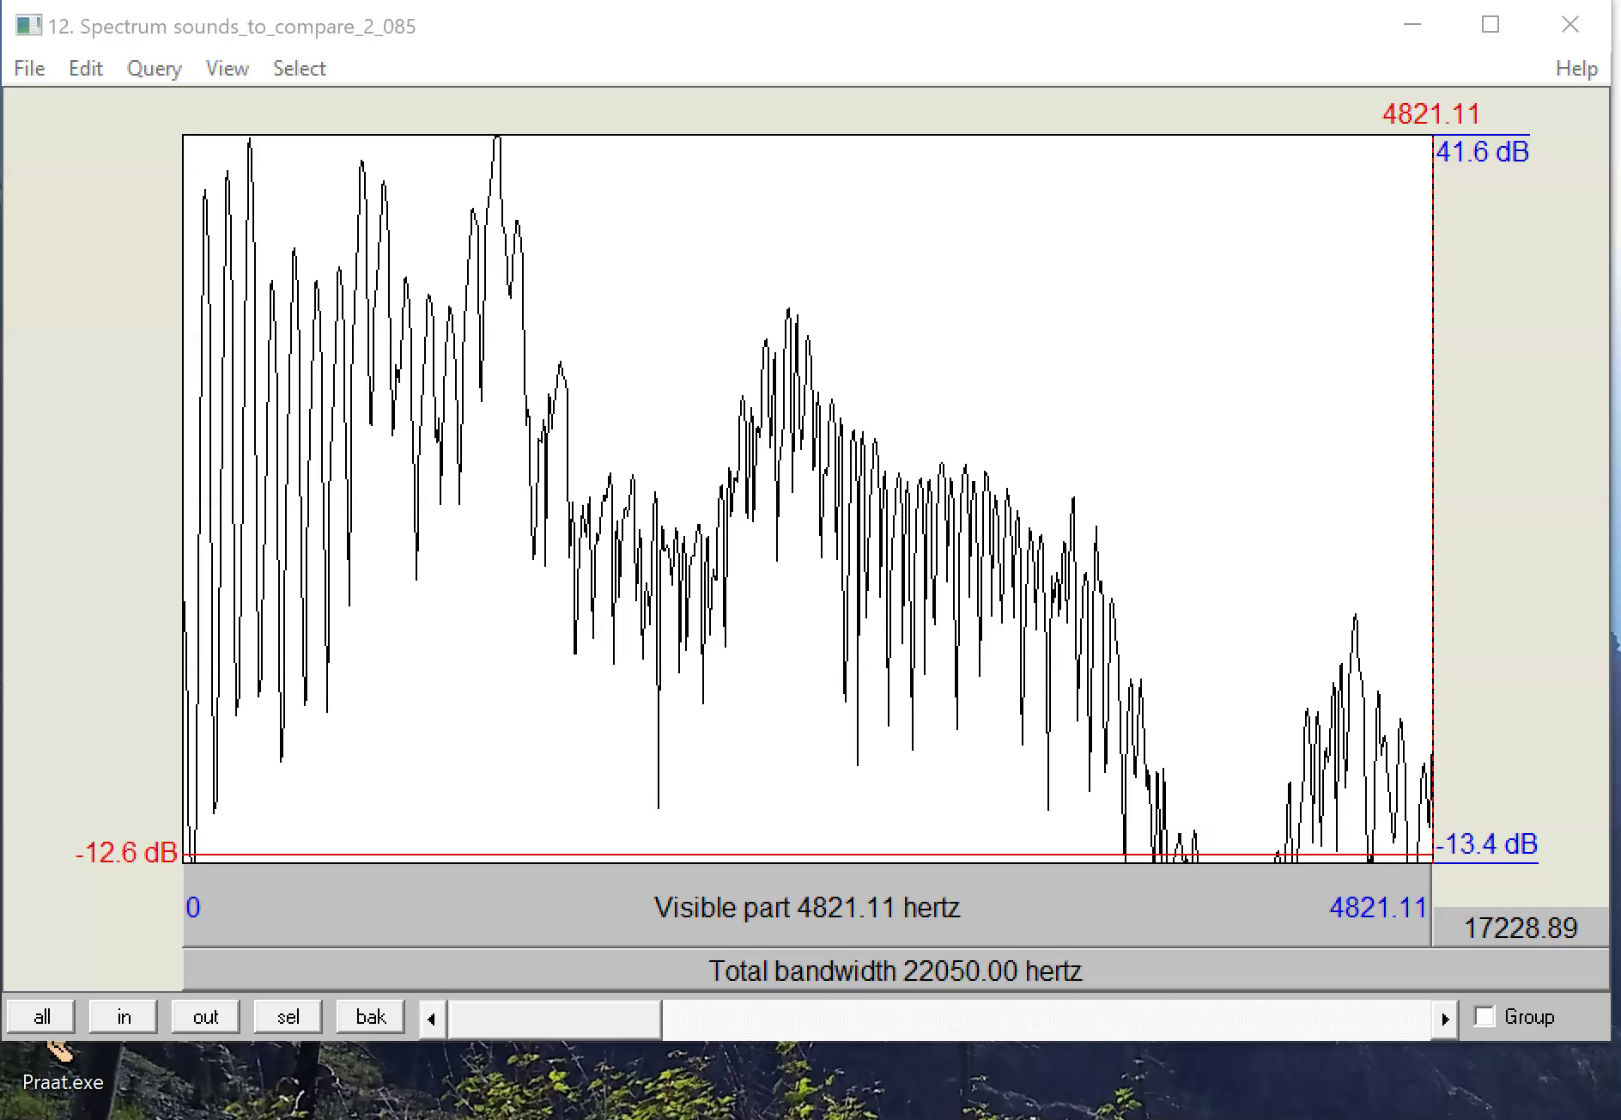
Step: Bring the sounds_to_compare sound editor in front of the spectrum window
{"action": "key", "text": "alt+Tab"}
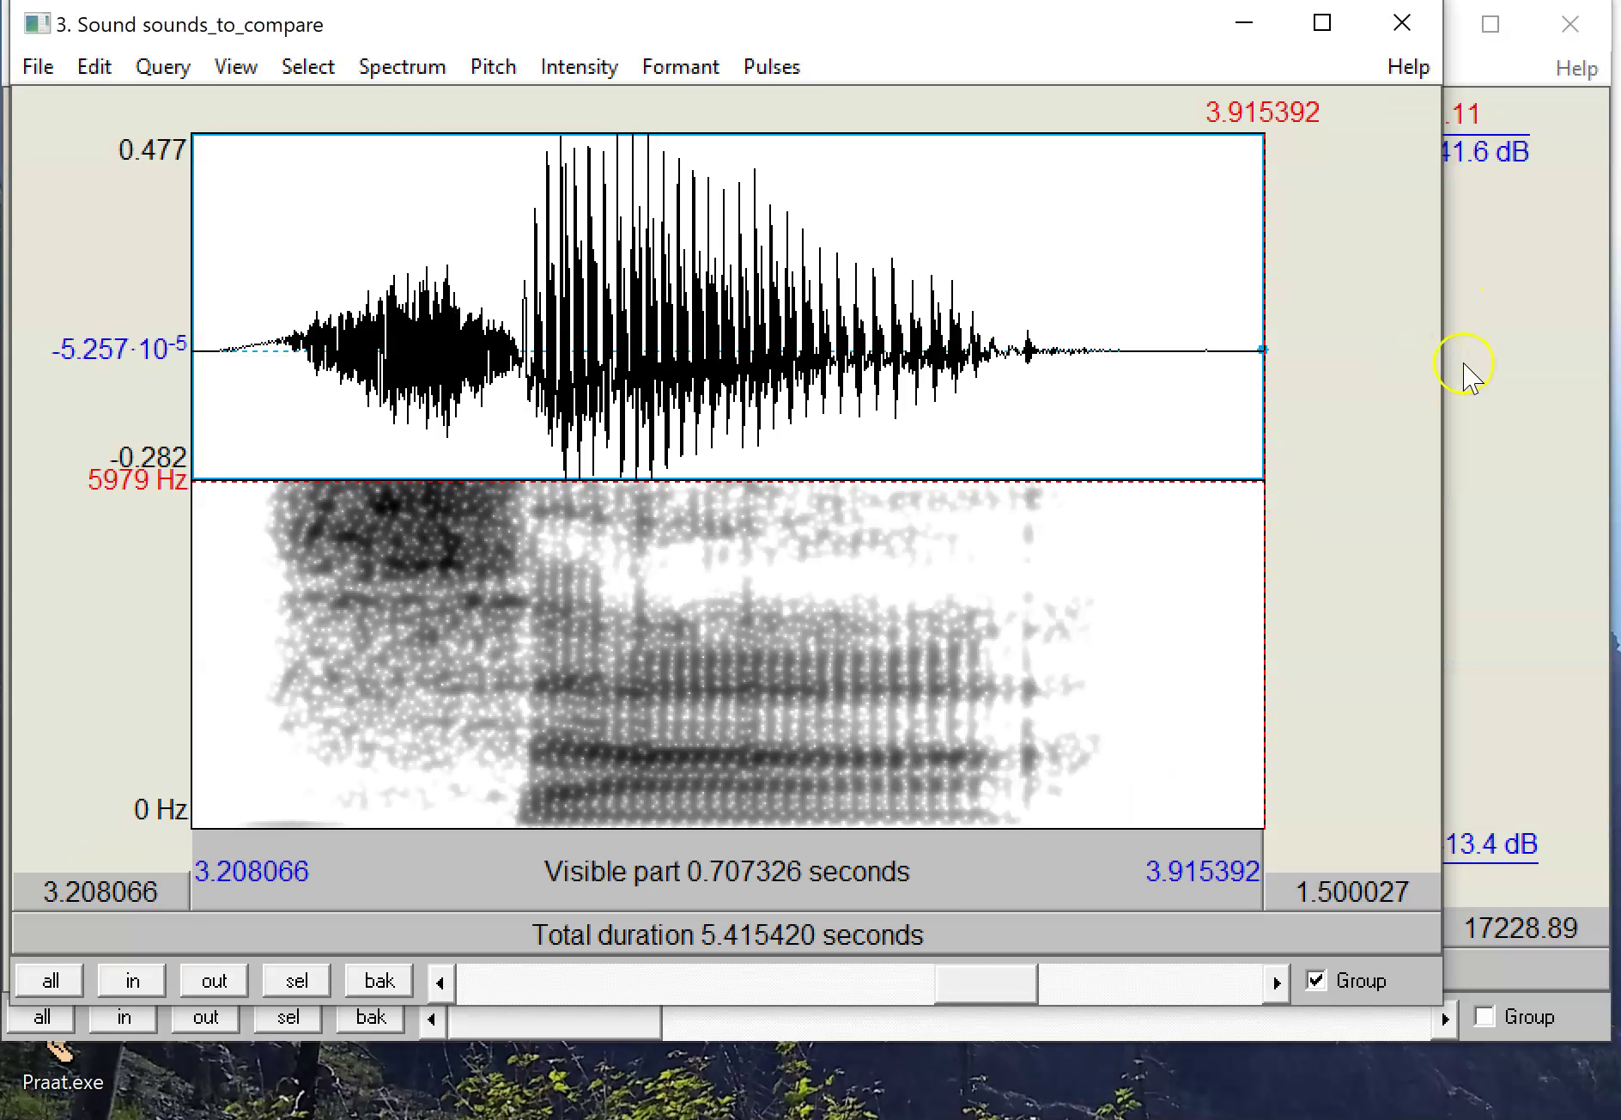
Step: Widen the sound editor and try a 3.21–3.86 s selection of the word
{"action": "left_click_drag", "start_coordinate": [1446, 355], "coordinate": [1611, 361]}
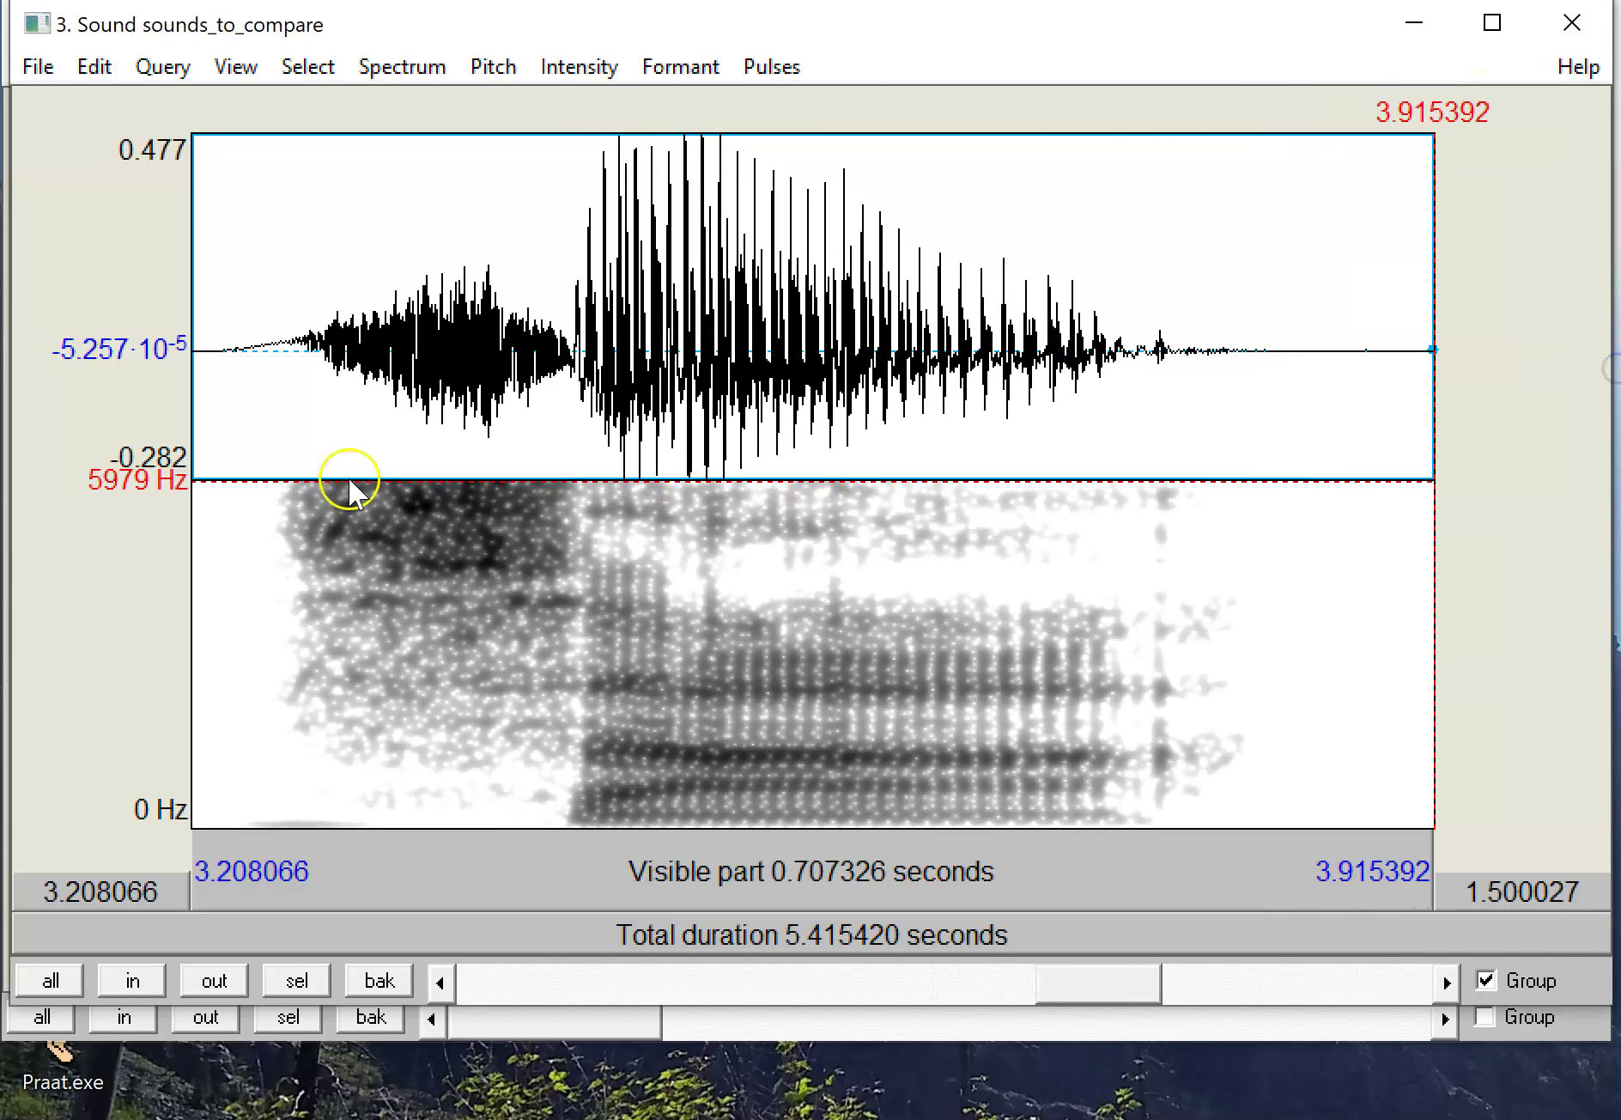
{"action": "mouse_move", "coordinate": [206, 354]}
{"action": "left_mouse_down"}
{"action": "mouse_move", "coordinate": [532, 319]}
{"action": "mouse_move", "coordinate": [1336, 280]}
{"action": "left_mouse_up"}
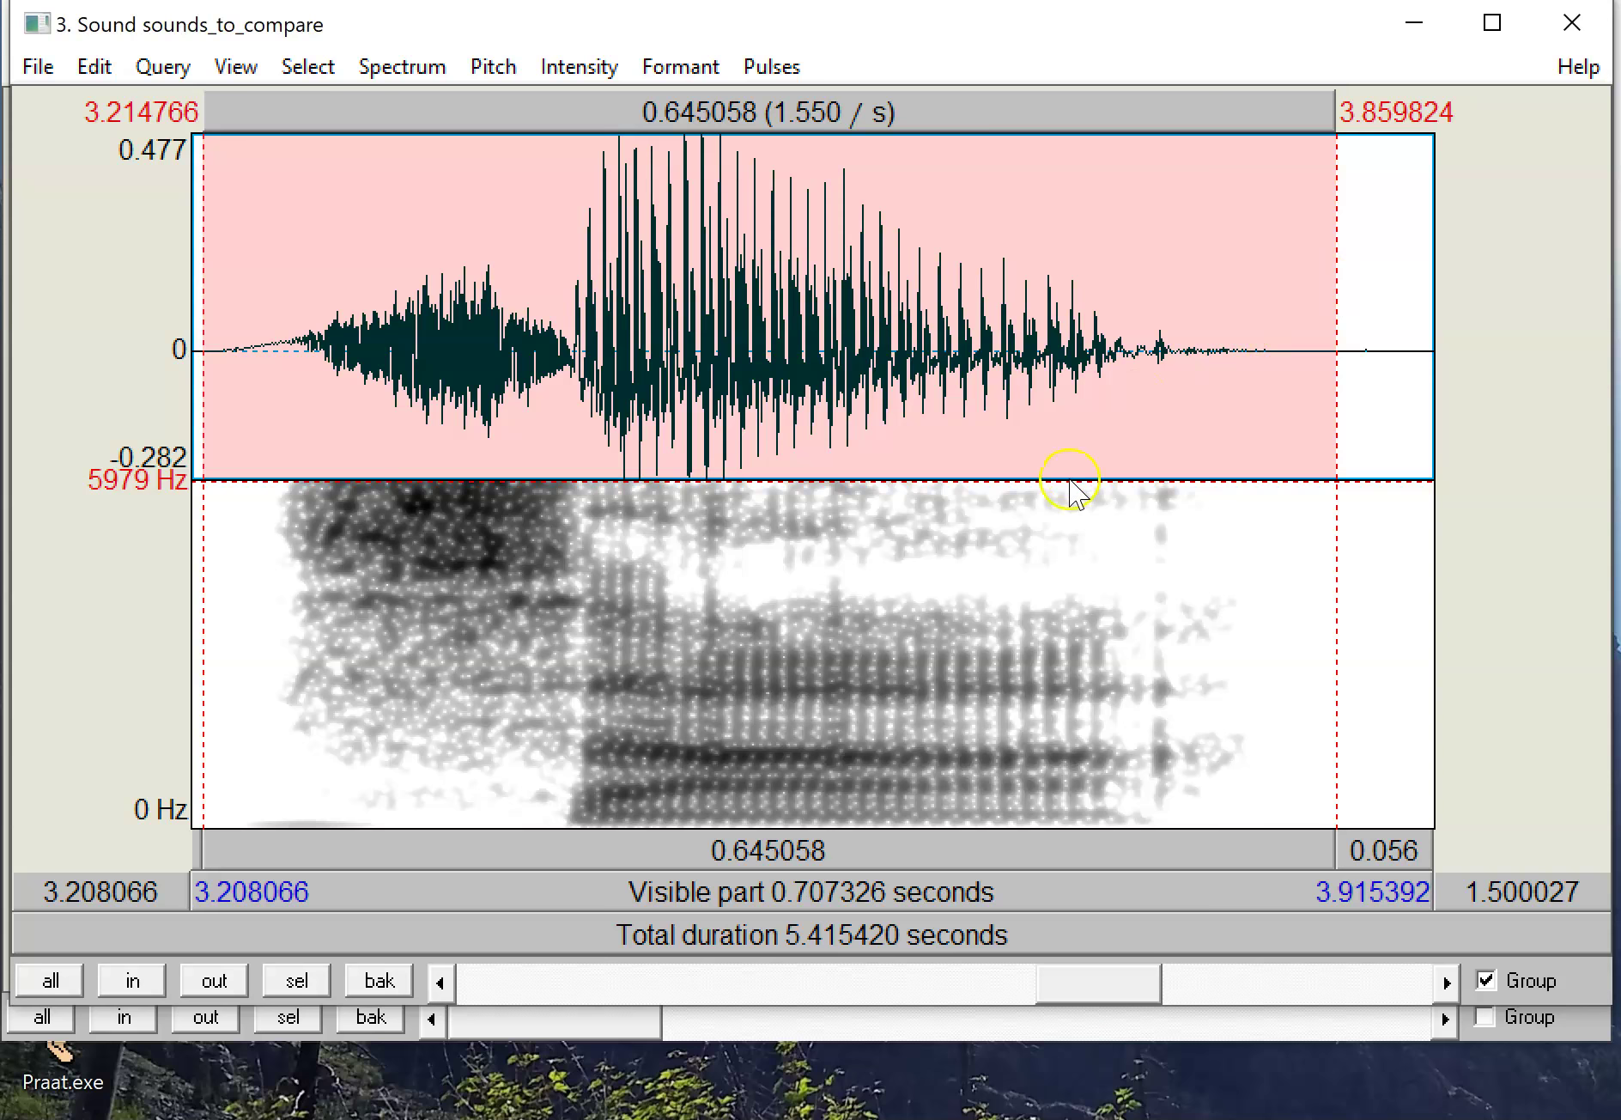
{"action": "left_click", "coordinate": [1064, 497]}
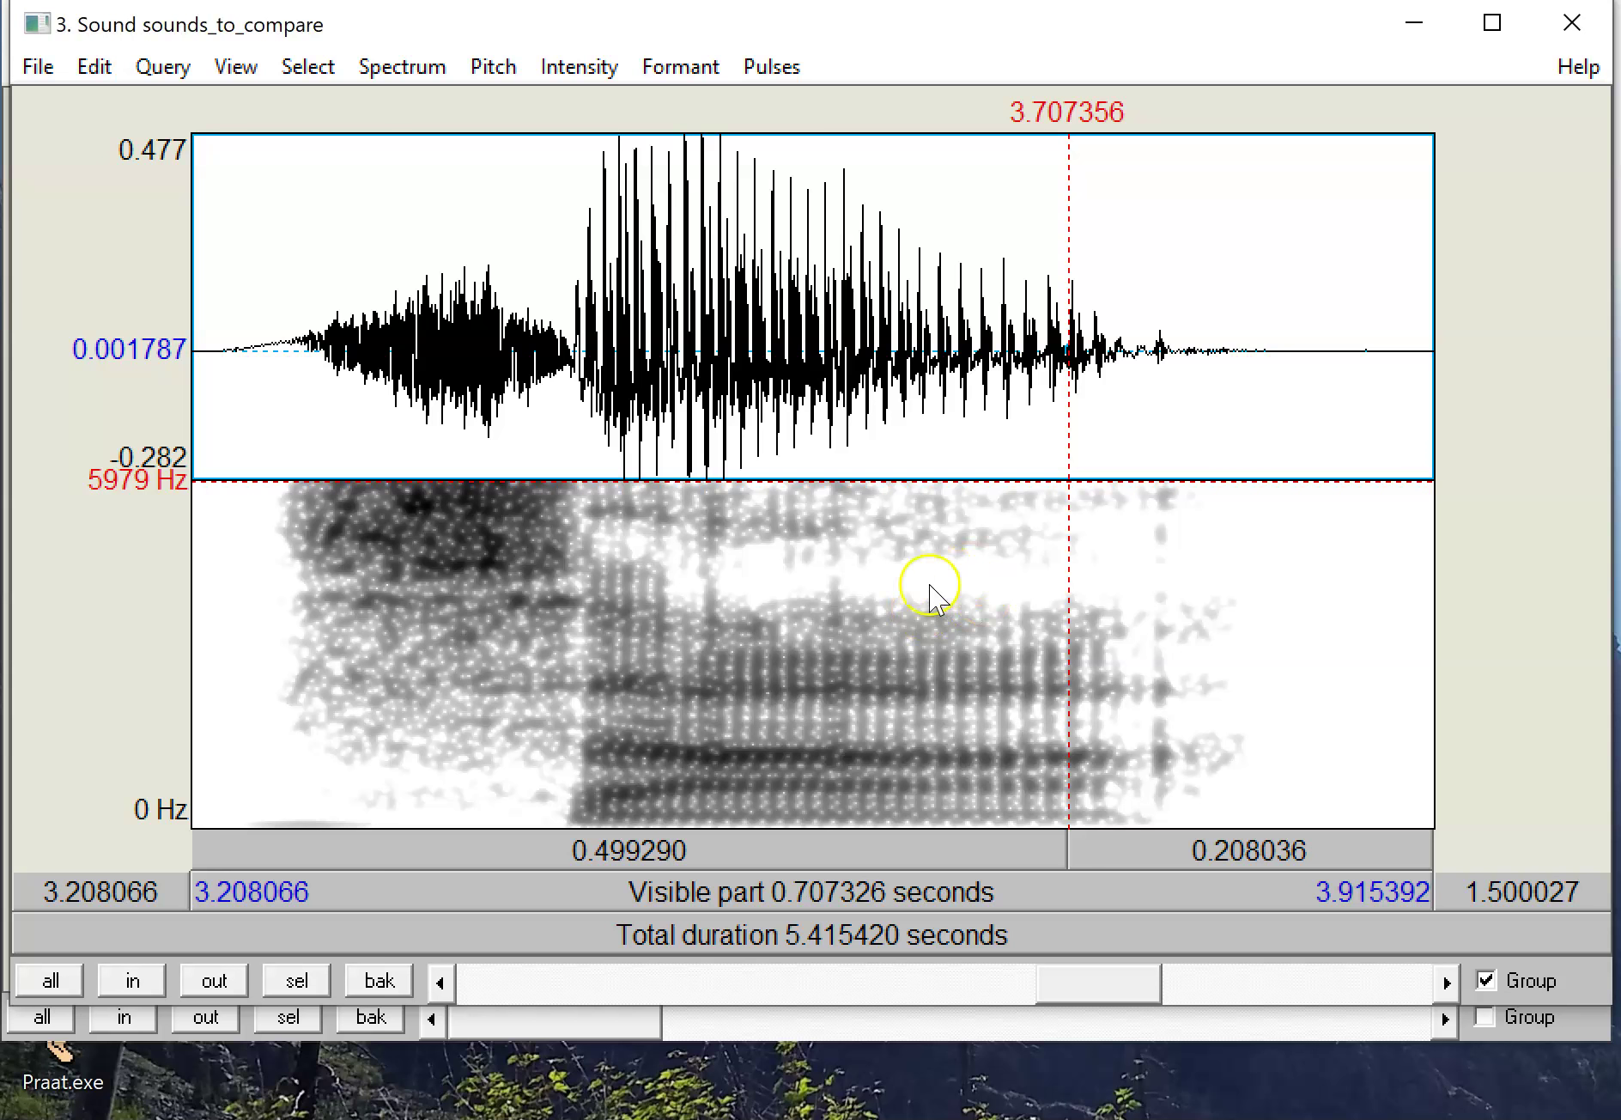
Step: Select the 3.490–3.662 s vowel stretch and view its spectral slice
{"action": "left_click_drag", "start_coordinate": [581, 340], "coordinate": [1137, 283]}
{"action": "left_click", "coordinate": [981, 486]}
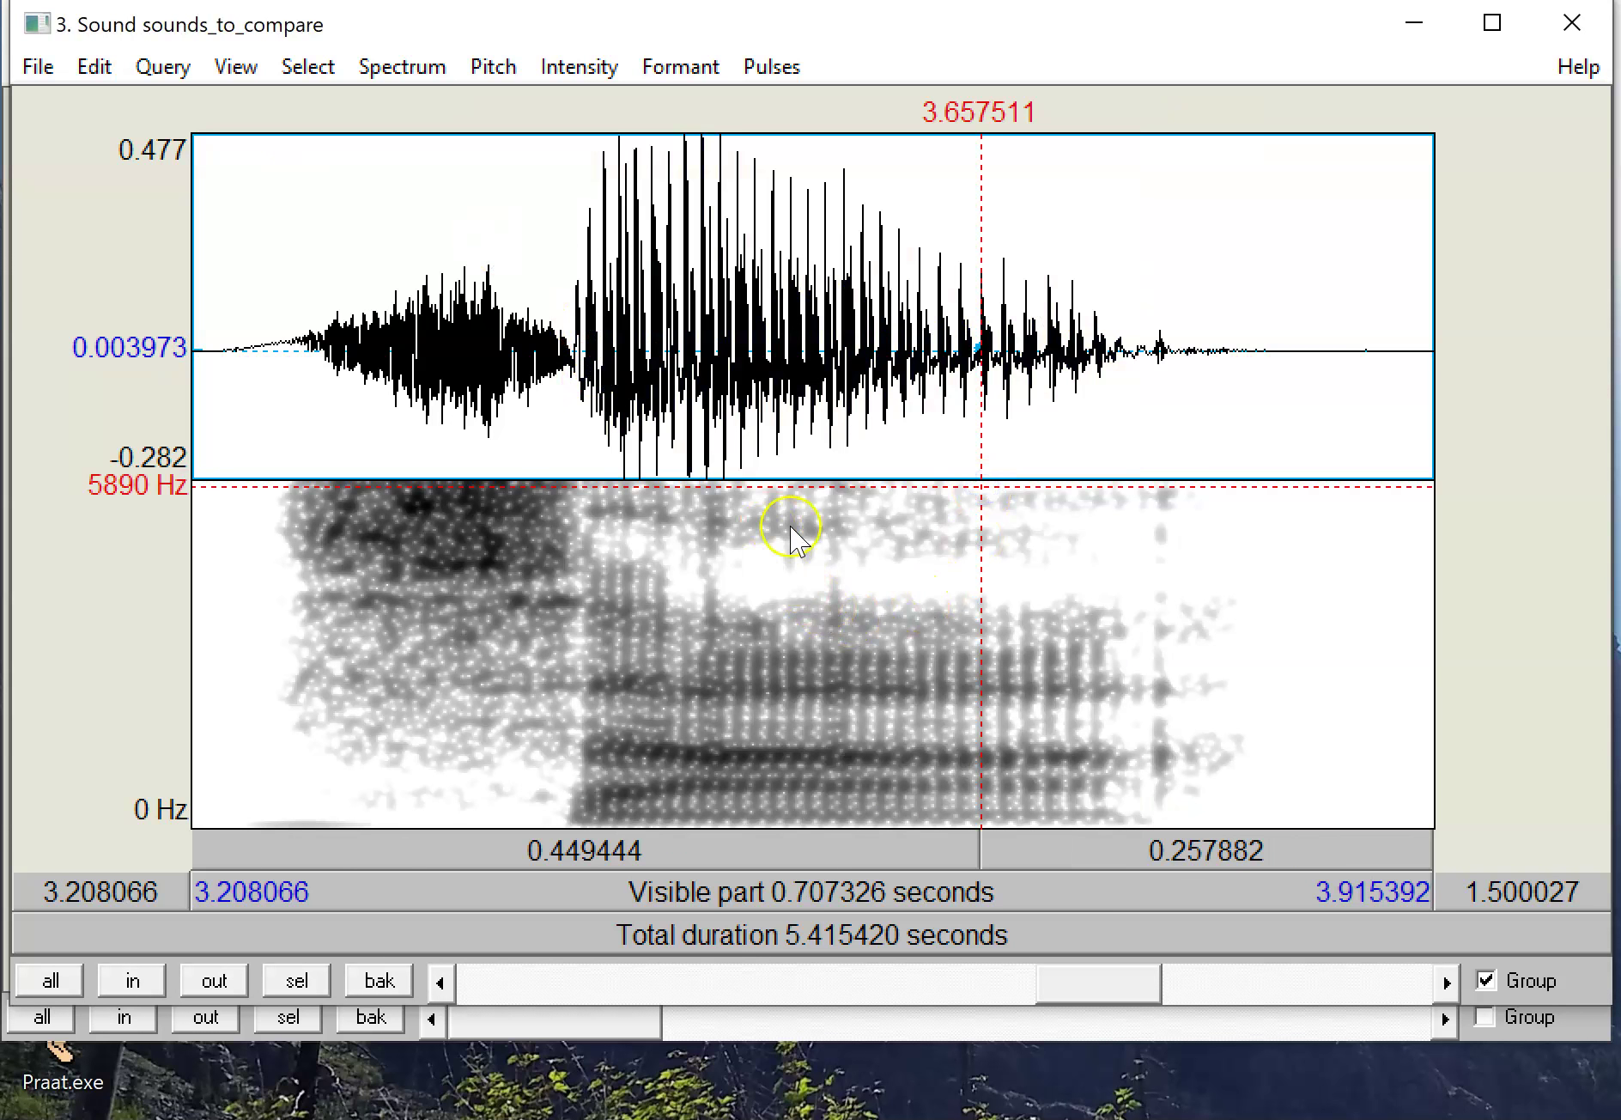
{"action": "left_click", "coordinate": [833, 527]}
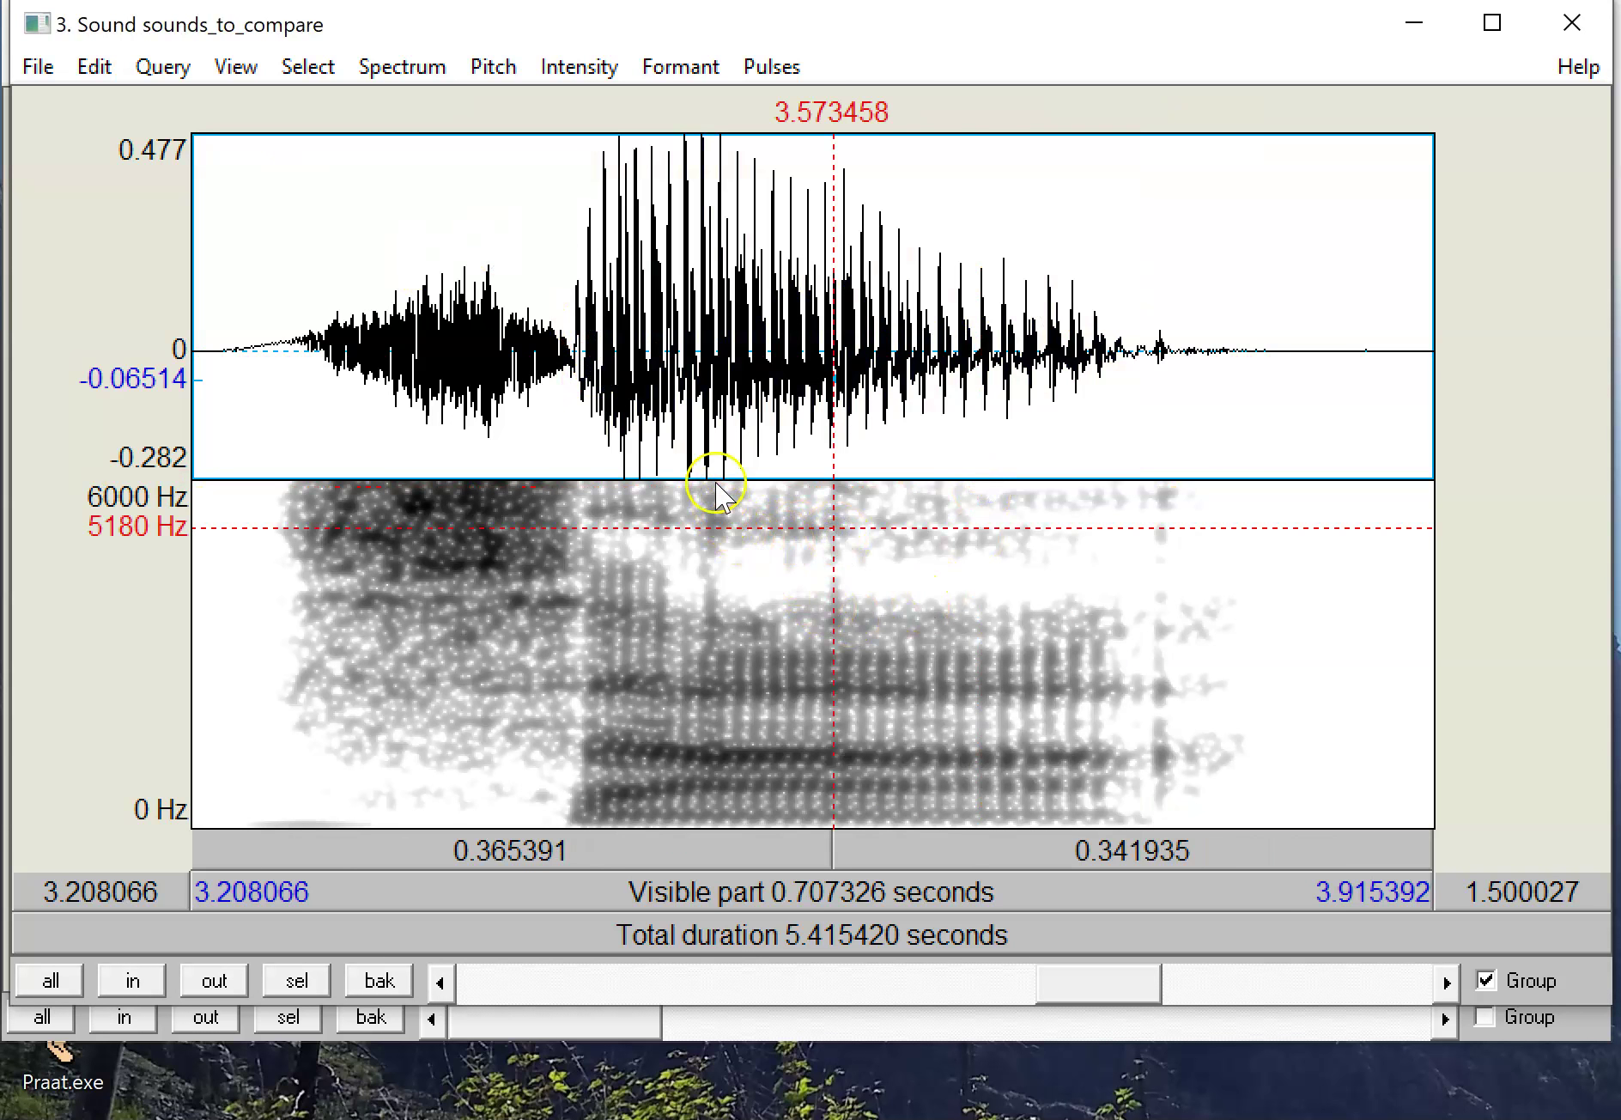
{"action": "left_click_drag", "start_coordinate": [687, 470], "coordinate": [988, 488]}
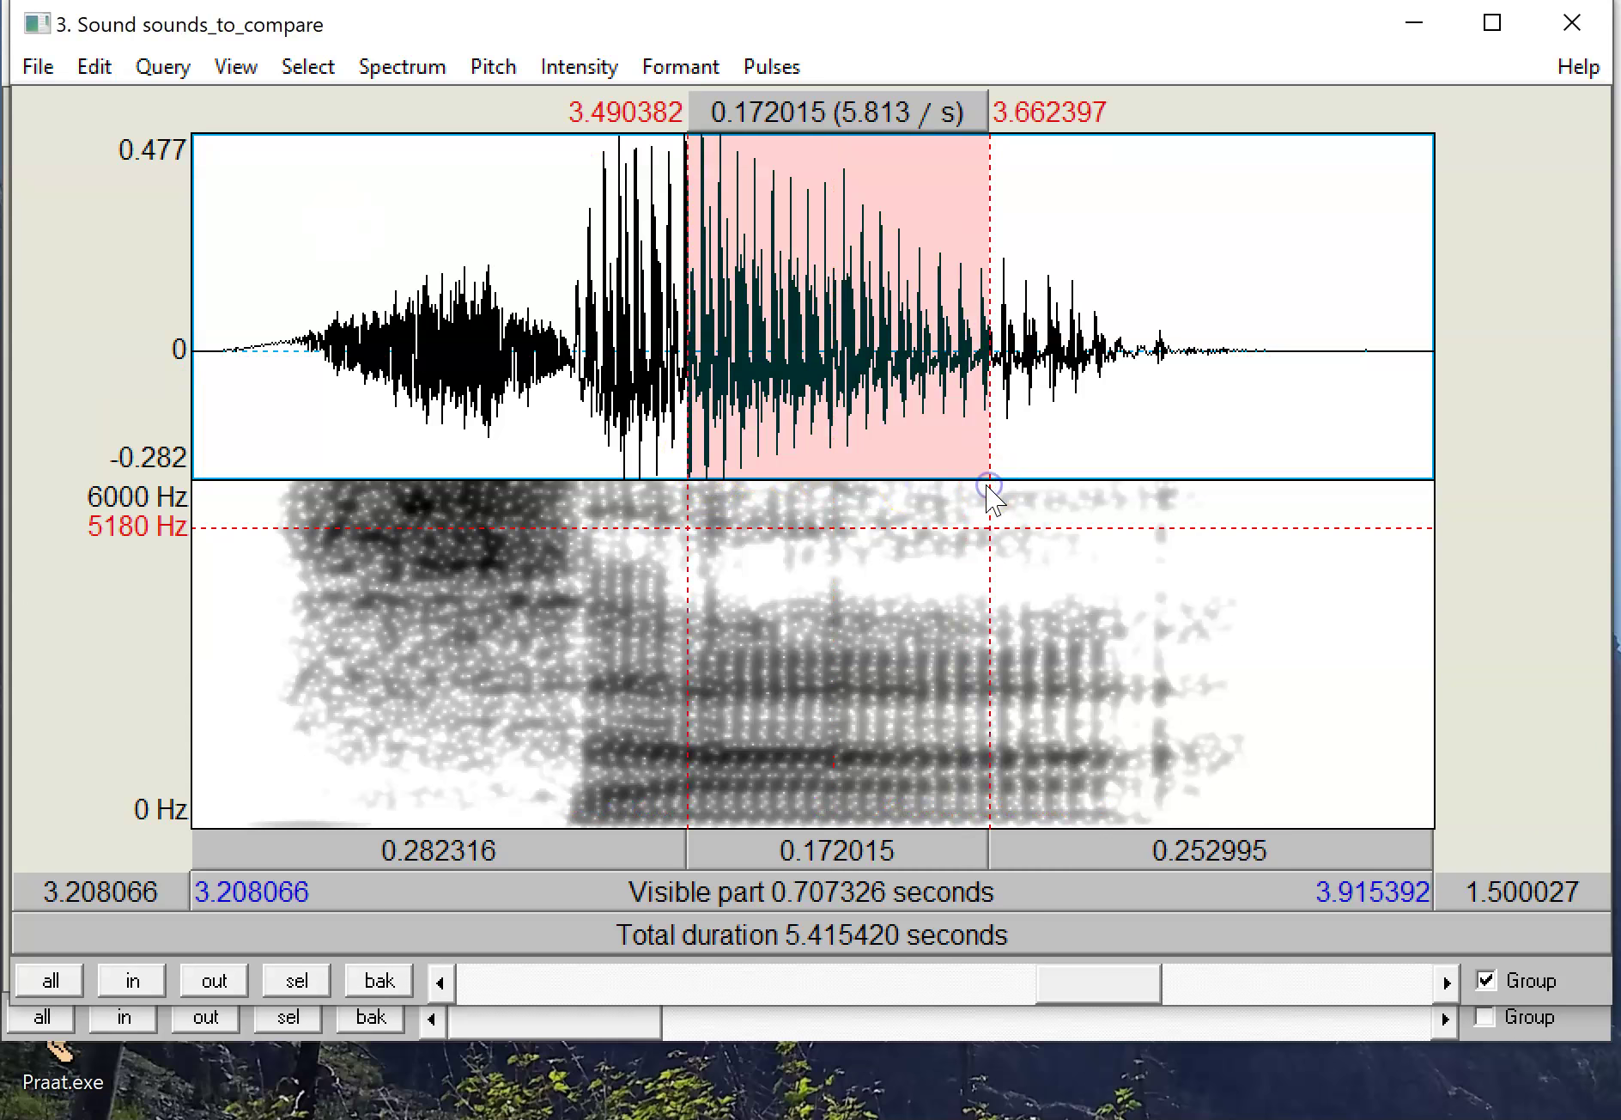
{"action": "left_click", "coordinate": [422, 69]}
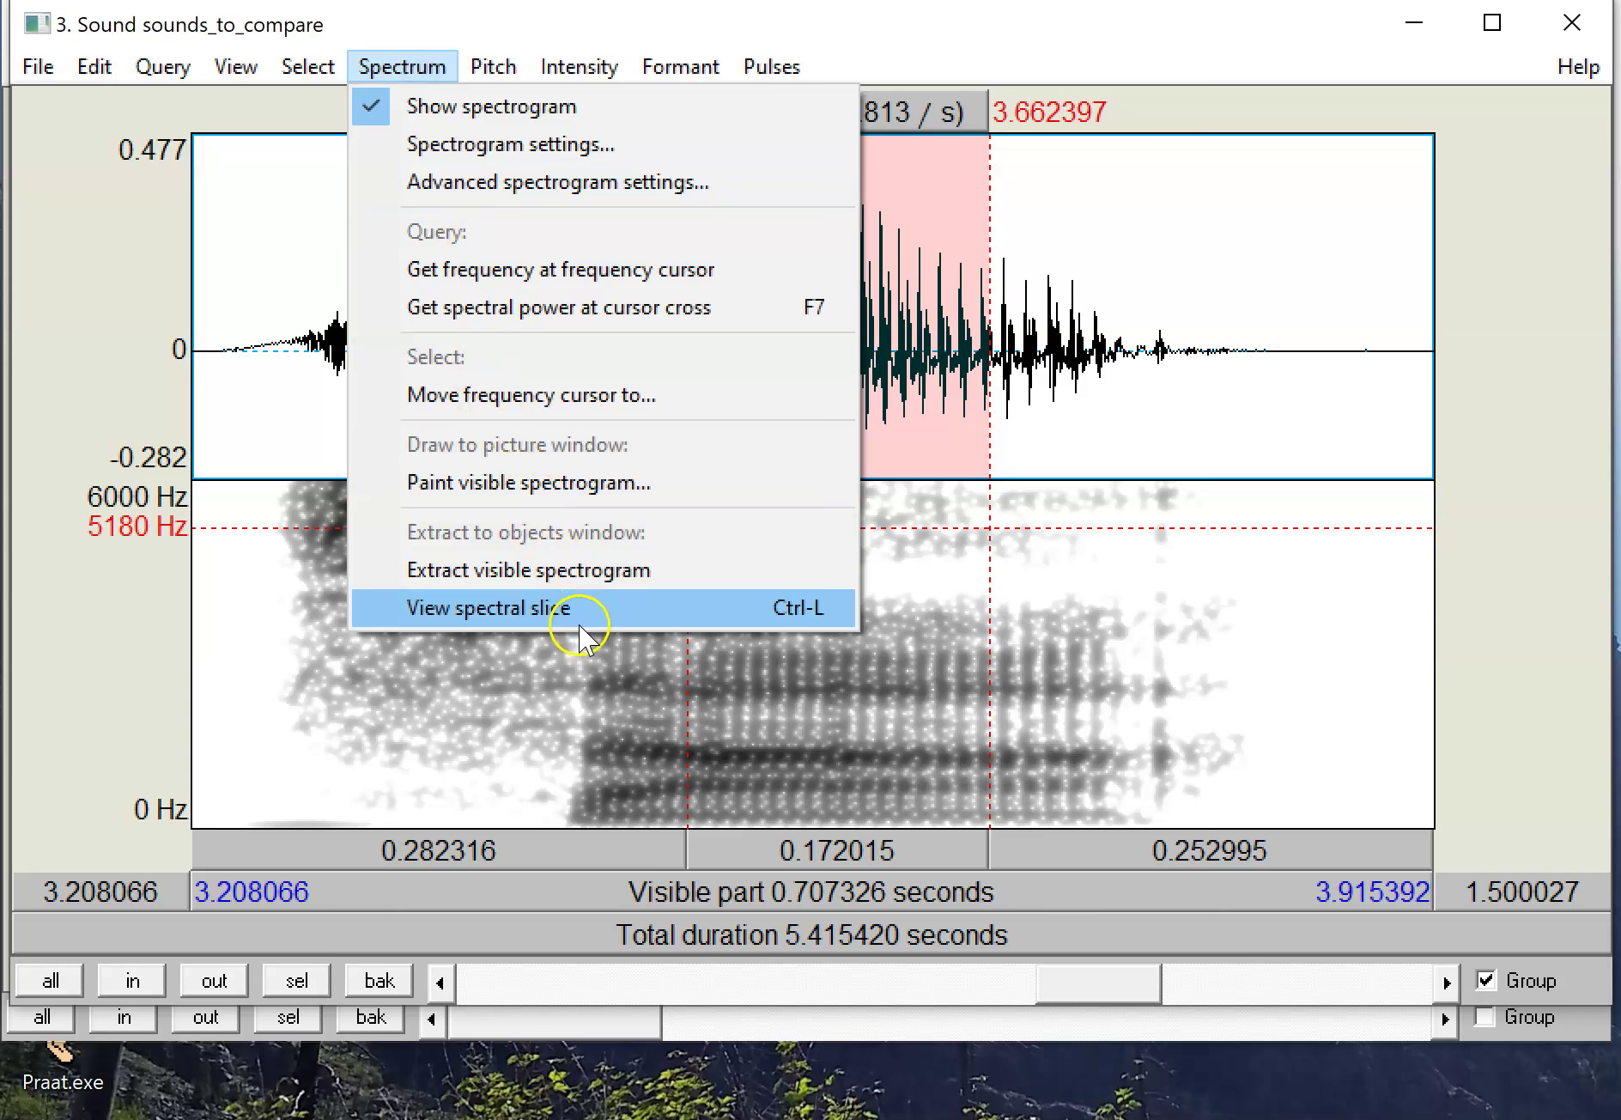
{"action": "left_click", "coordinate": [593, 609]}
Step: Move the new spectrum window to the top-left and zoom it to 0–5000 Hz
{"action": "left_click_drag", "start_coordinate": [1077, 273], "coordinate": [618, 44]}
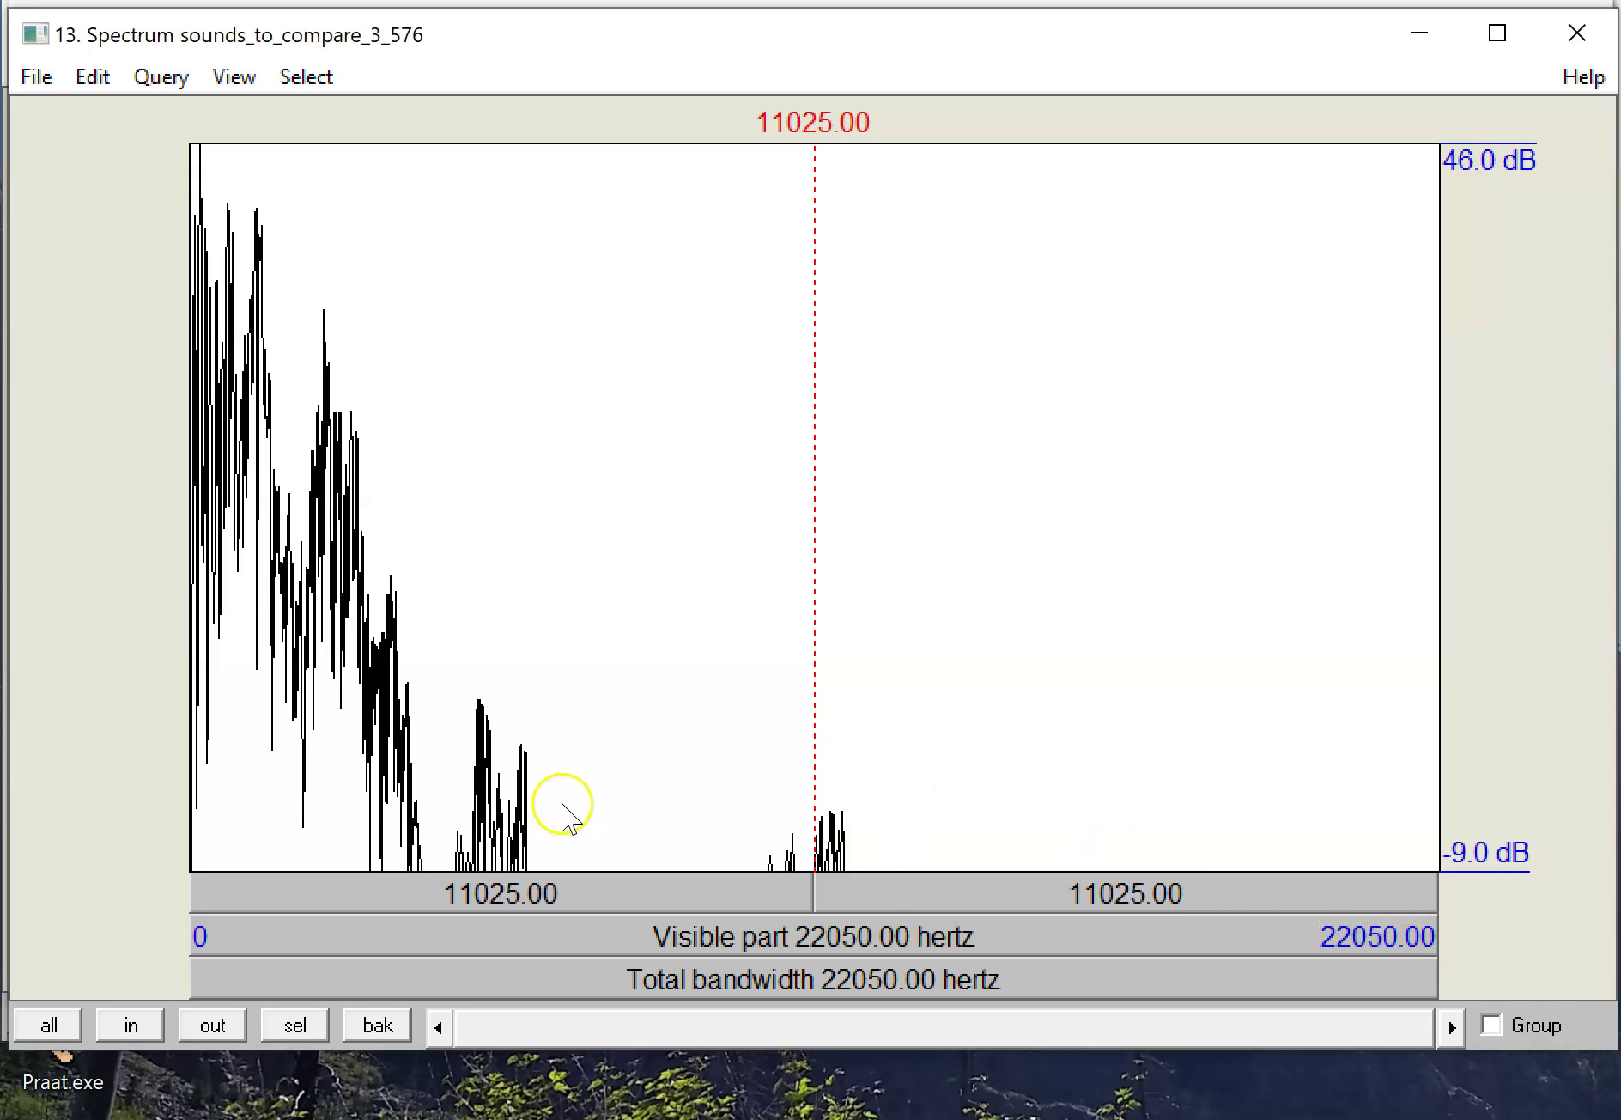
{"action": "left_click", "coordinate": [331, 85]}
{"action": "left_click", "coordinate": [362, 113]}
{"action": "double_click", "coordinate": [871, 203]}
{"action": "type", "text": "0"}
{"action": "key", "text": "Tab"}
{"action": "type", "text": "5"}
{"action": "key", "text": "Return"}
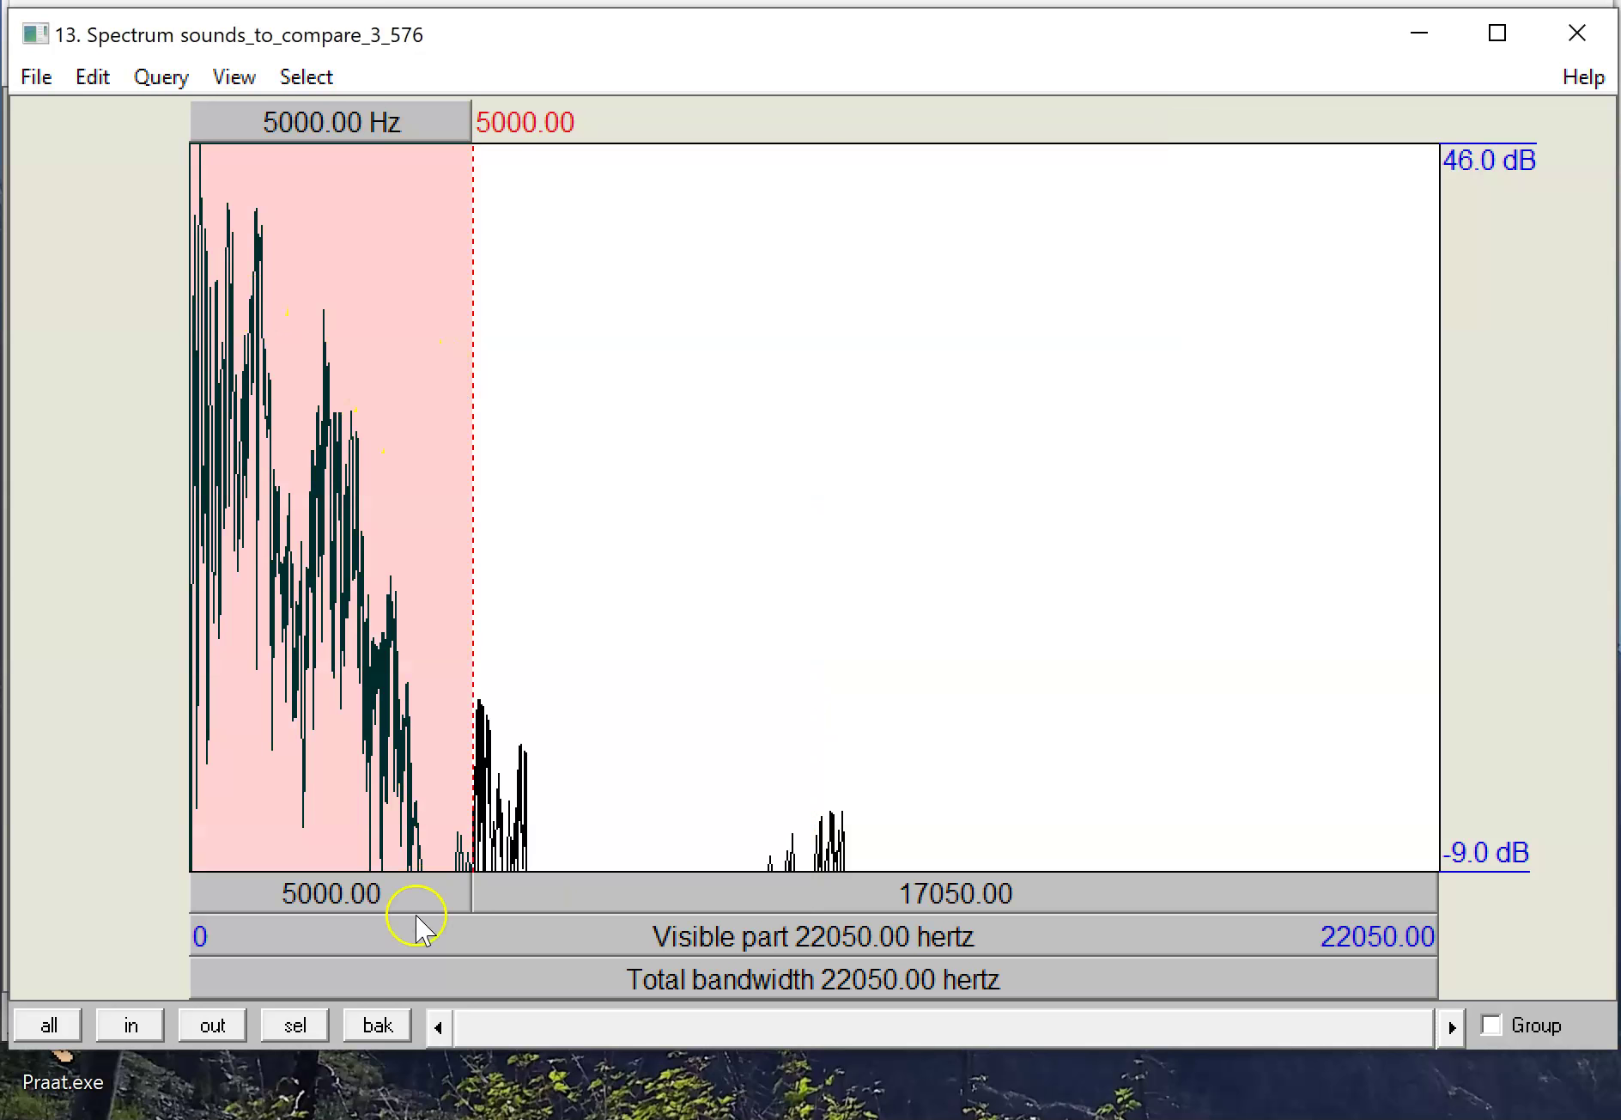
{"action": "left_click", "coordinate": [315, 1035]}
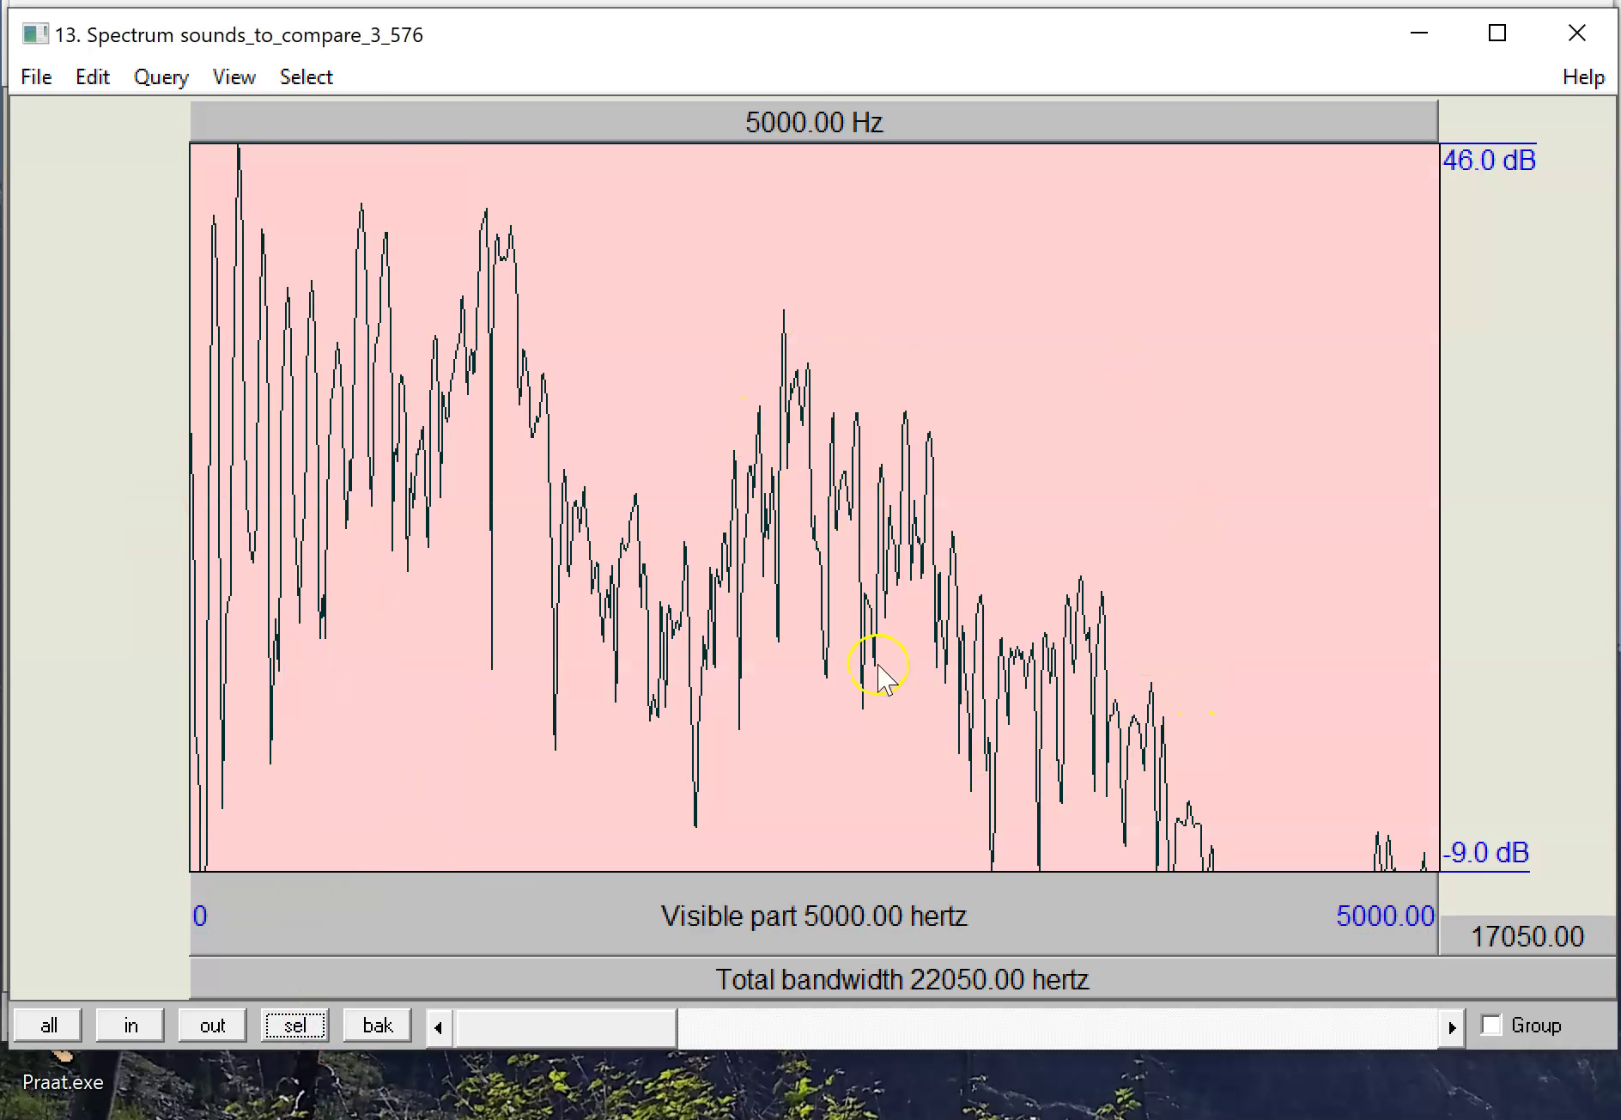
Step: Read the low spectral peaks near 205, 294, 370 and 480 Hz
{"action": "left_click", "coordinate": [468, 724]}
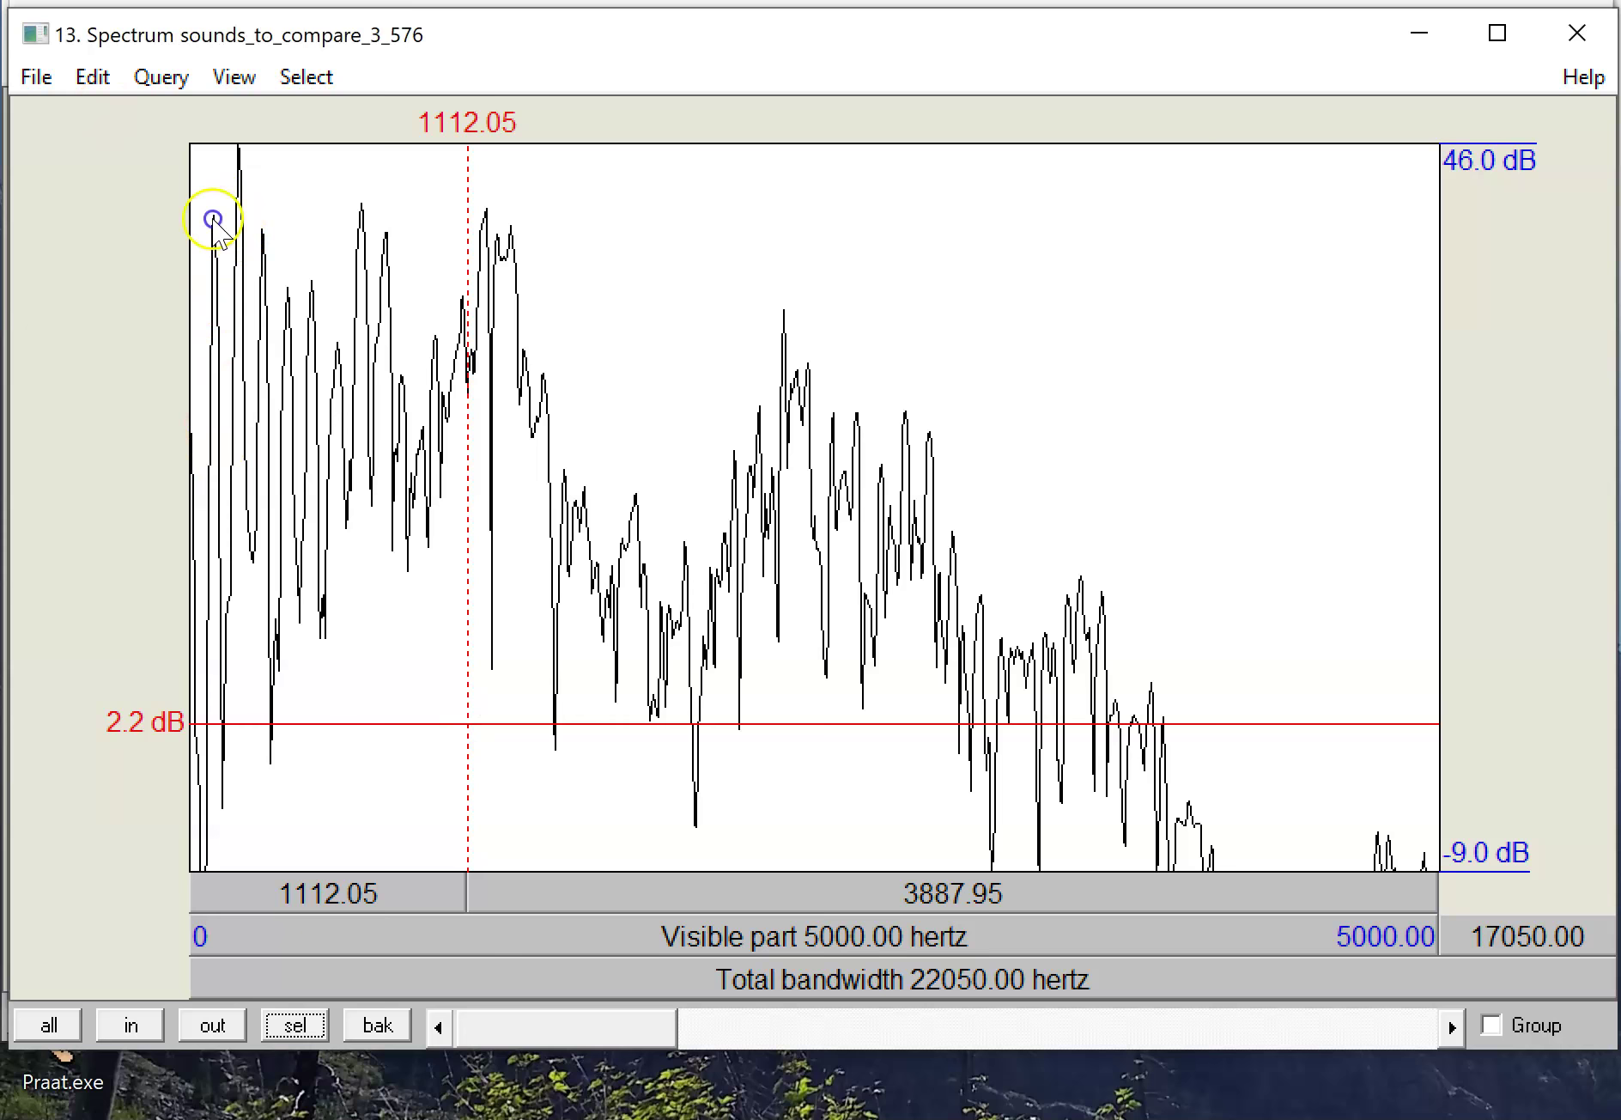
{"action": "left_click", "coordinate": [213, 218]}
{"action": "left_click", "coordinate": [242, 179]}
{"action": "left_click", "coordinate": [264, 232]}
{"action": "left_click", "coordinate": [282, 309]}
{"action": "left_click", "coordinate": [310, 288]}
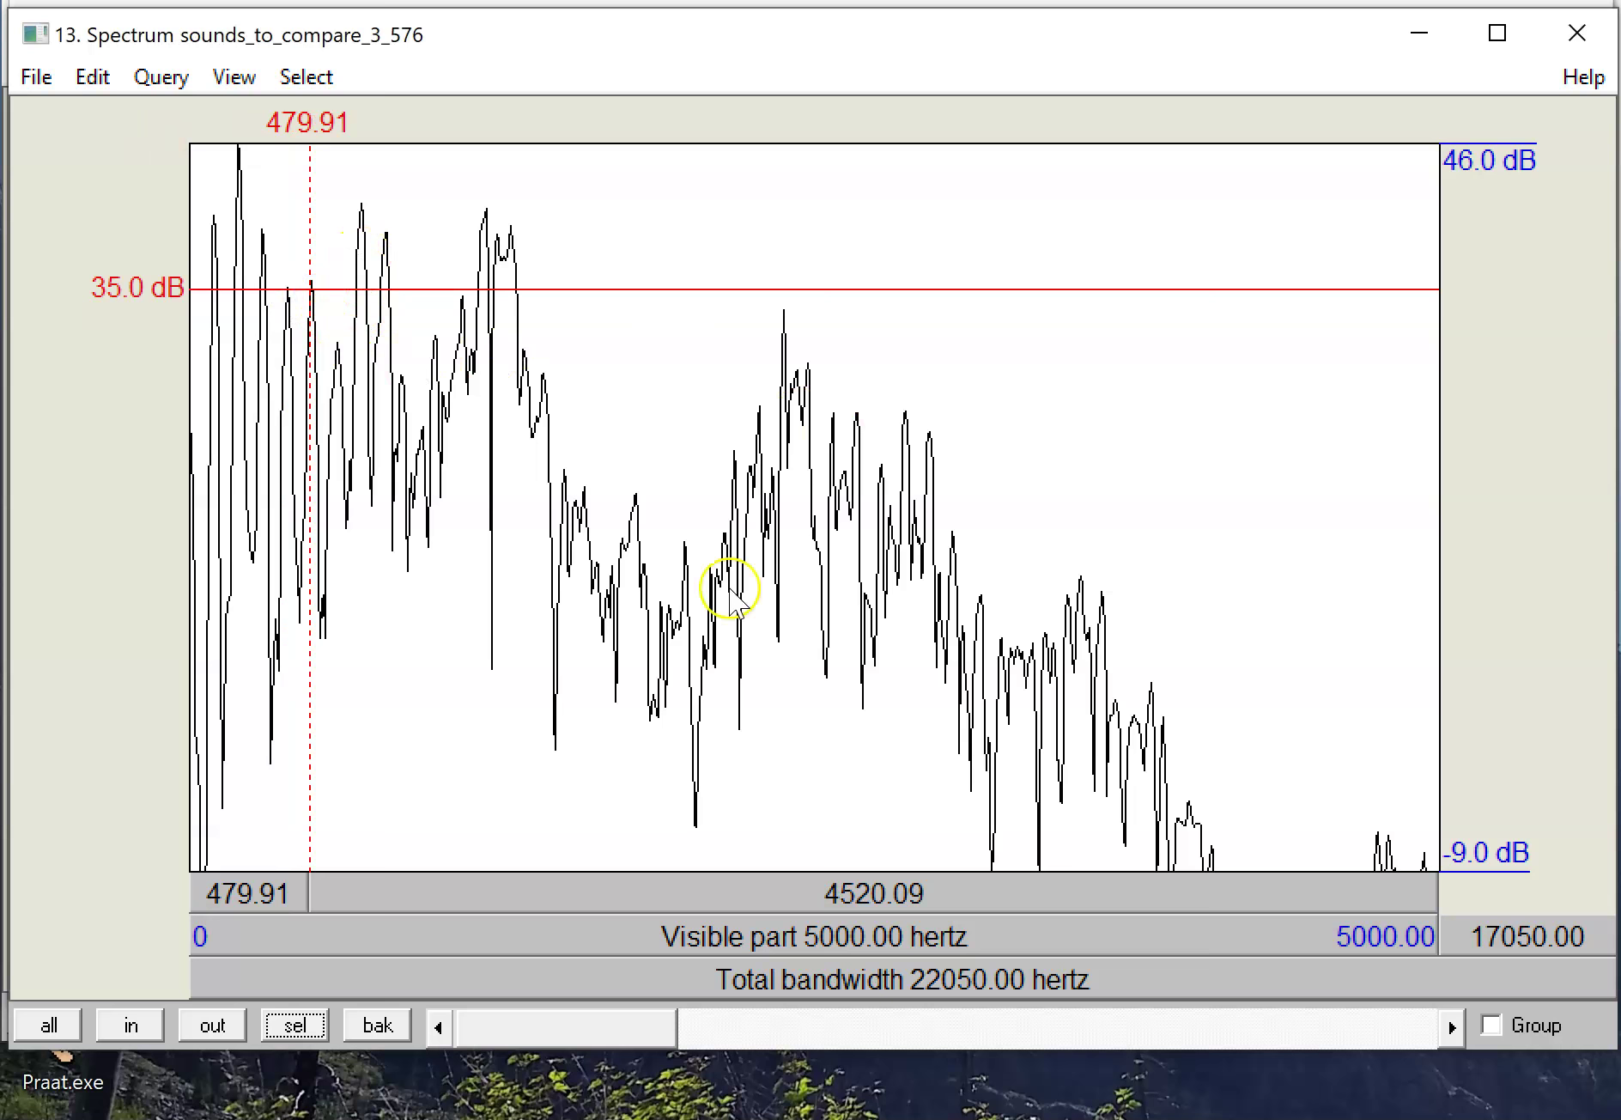
{"action": "left_click", "coordinate": [322, 634]}
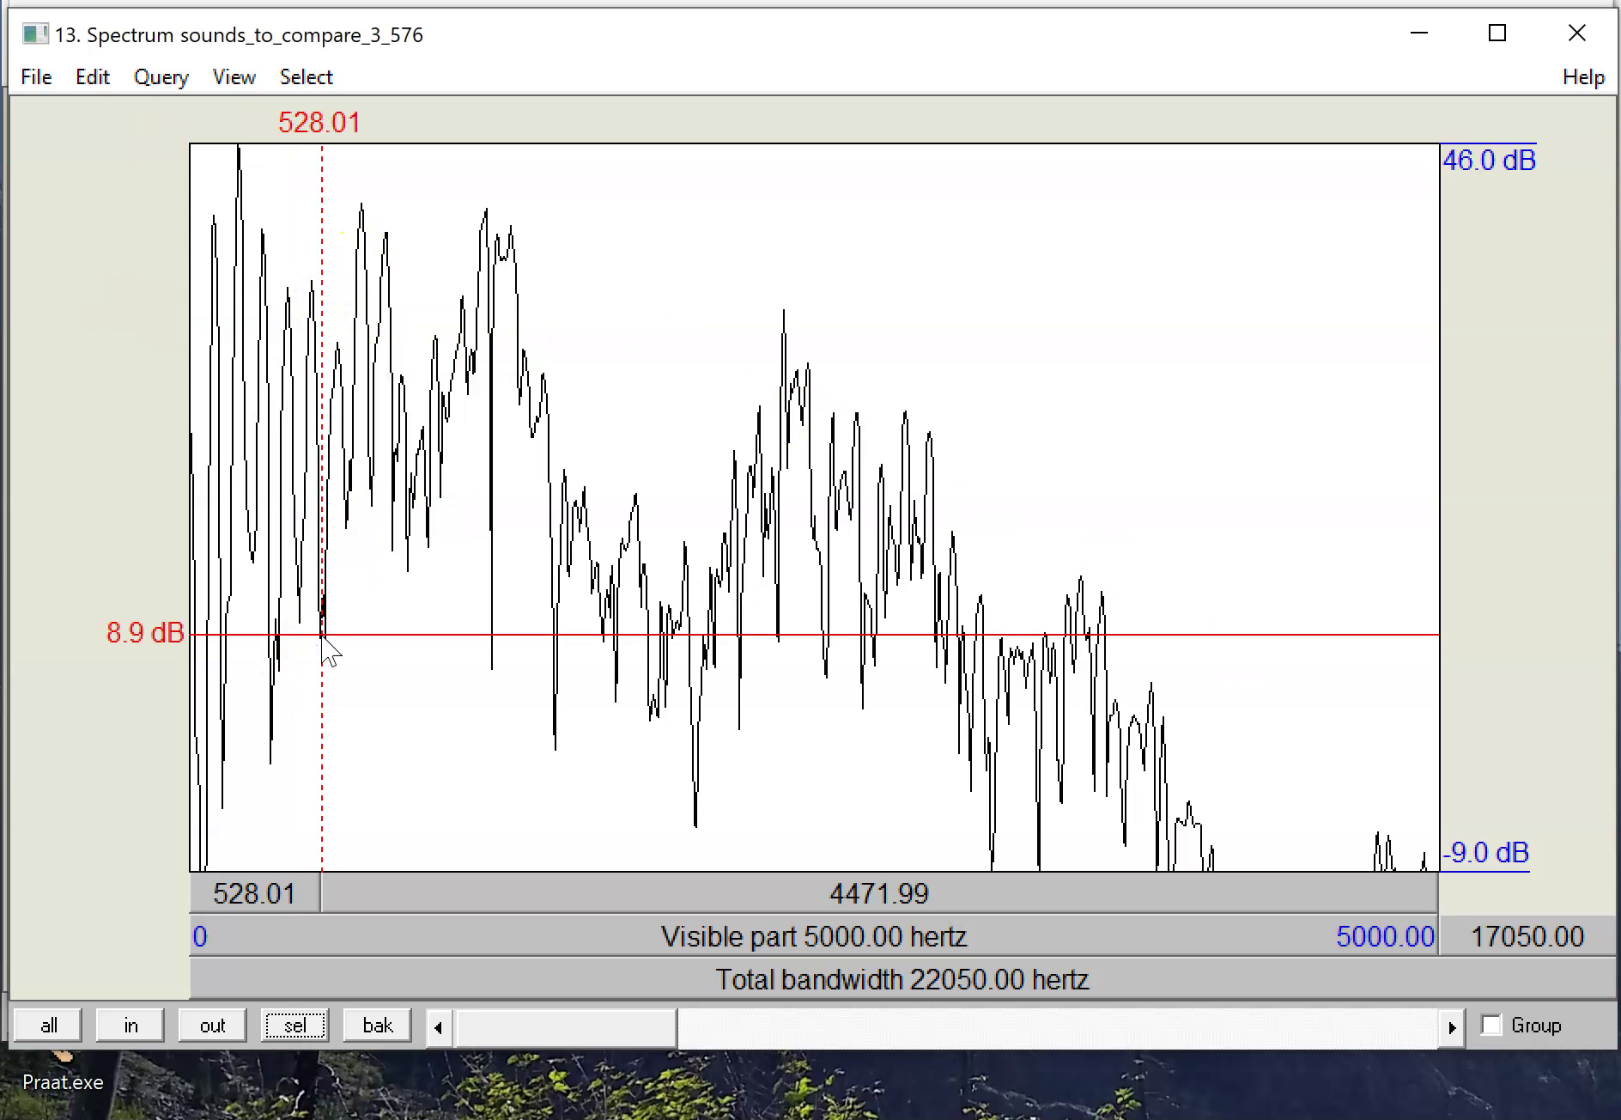
Step: Check the 1132–1346 Hz and 2321–2576 Hz peak regions, then mark the 191.33 Hz, 42.6 dB peak
{"action": "left_click_drag", "start_coordinate": [473, 226], "coordinate": [526, 243]}
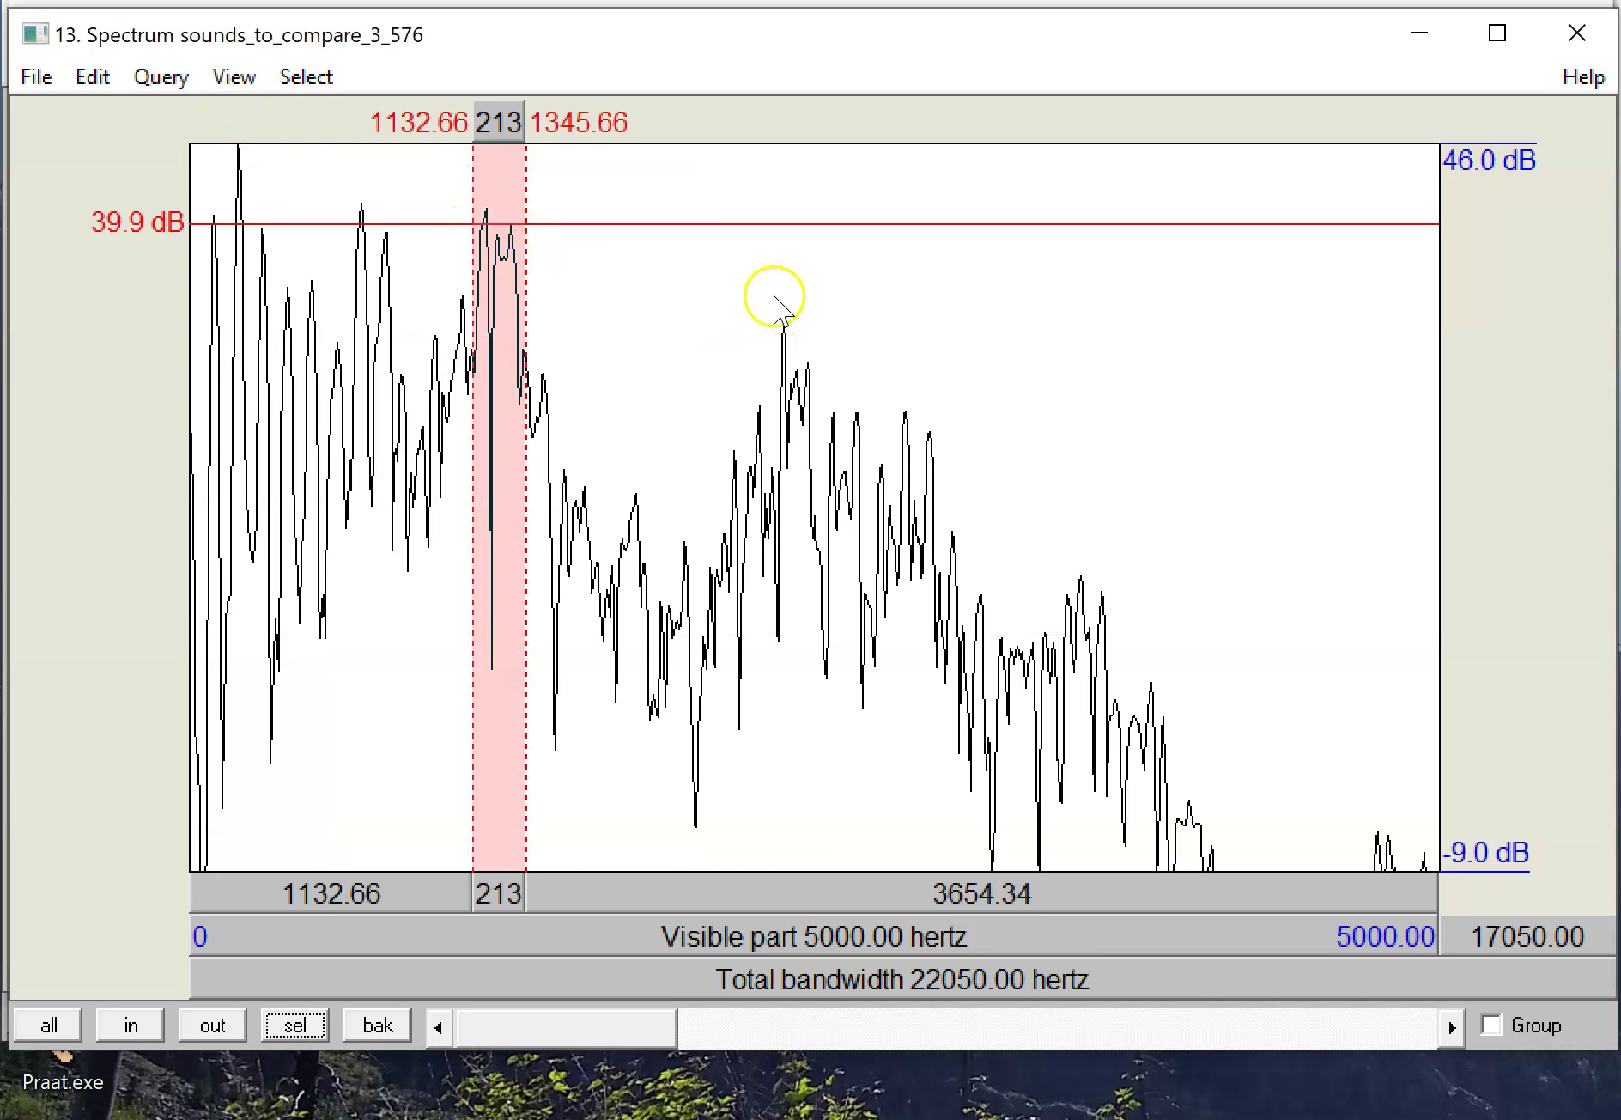
{"action": "left_click_drag", "start_coordinate": [771, 297], "coordinate": [832, 318]}
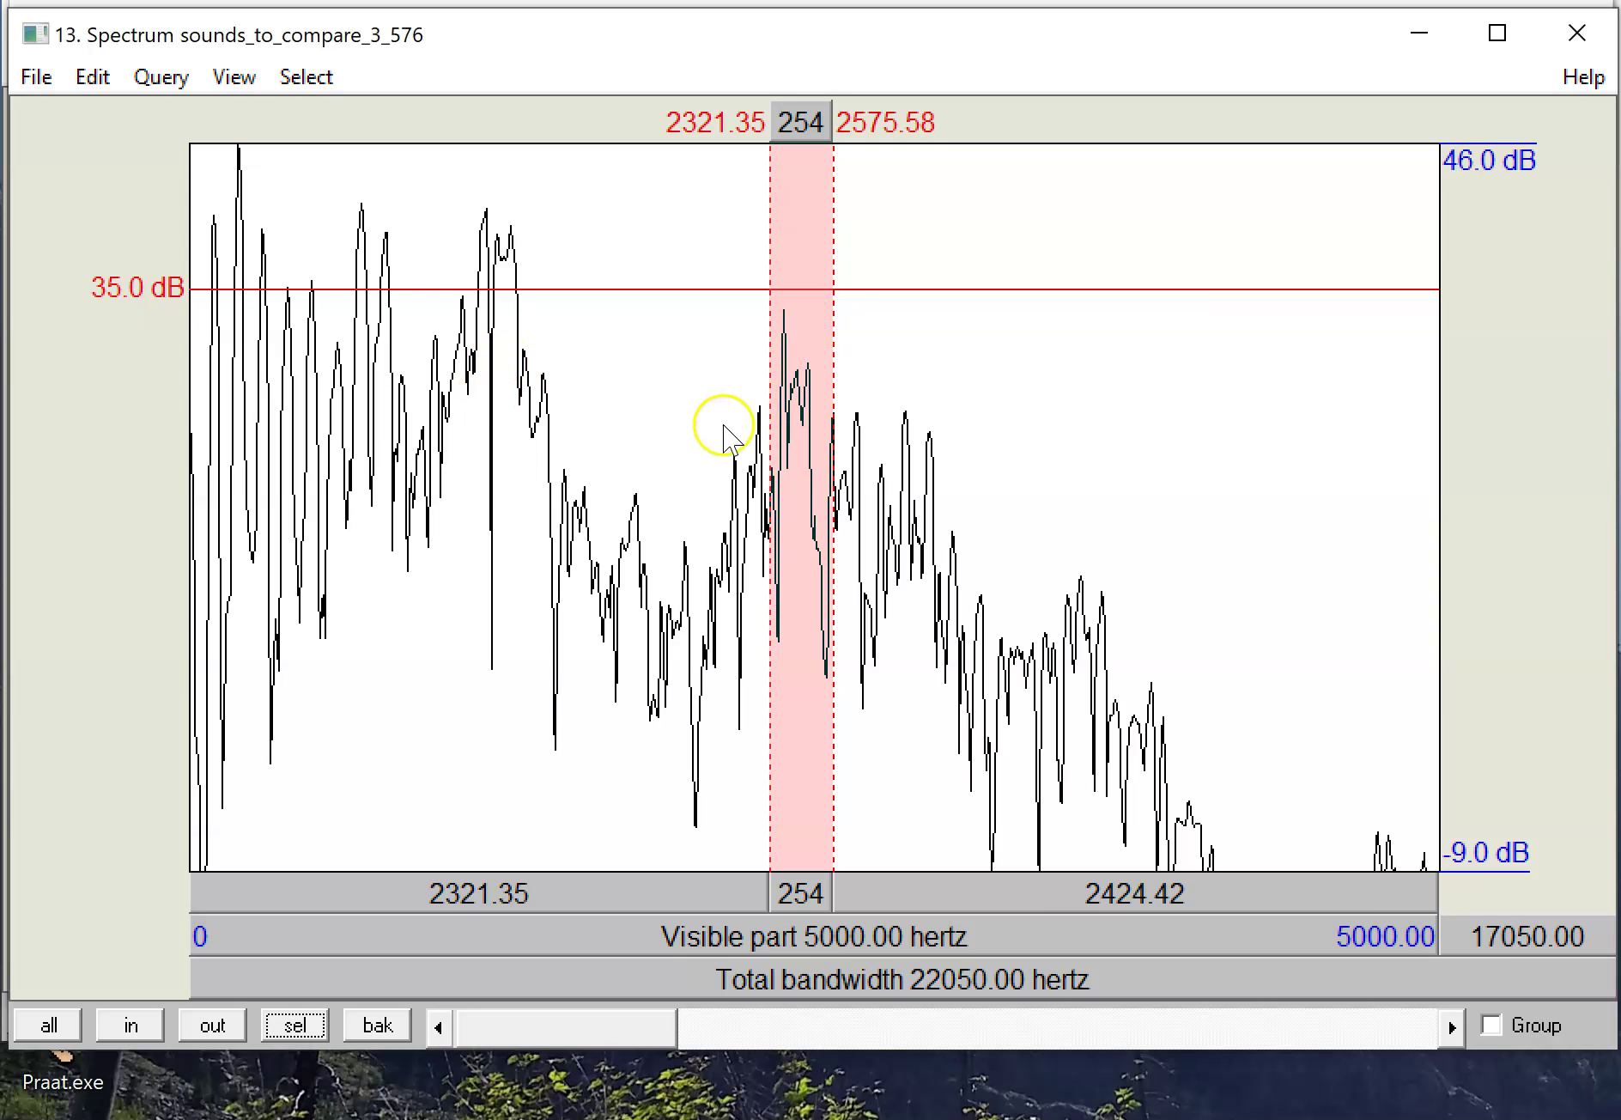
{"action": "left_click", "coordinate": [796, 403]}
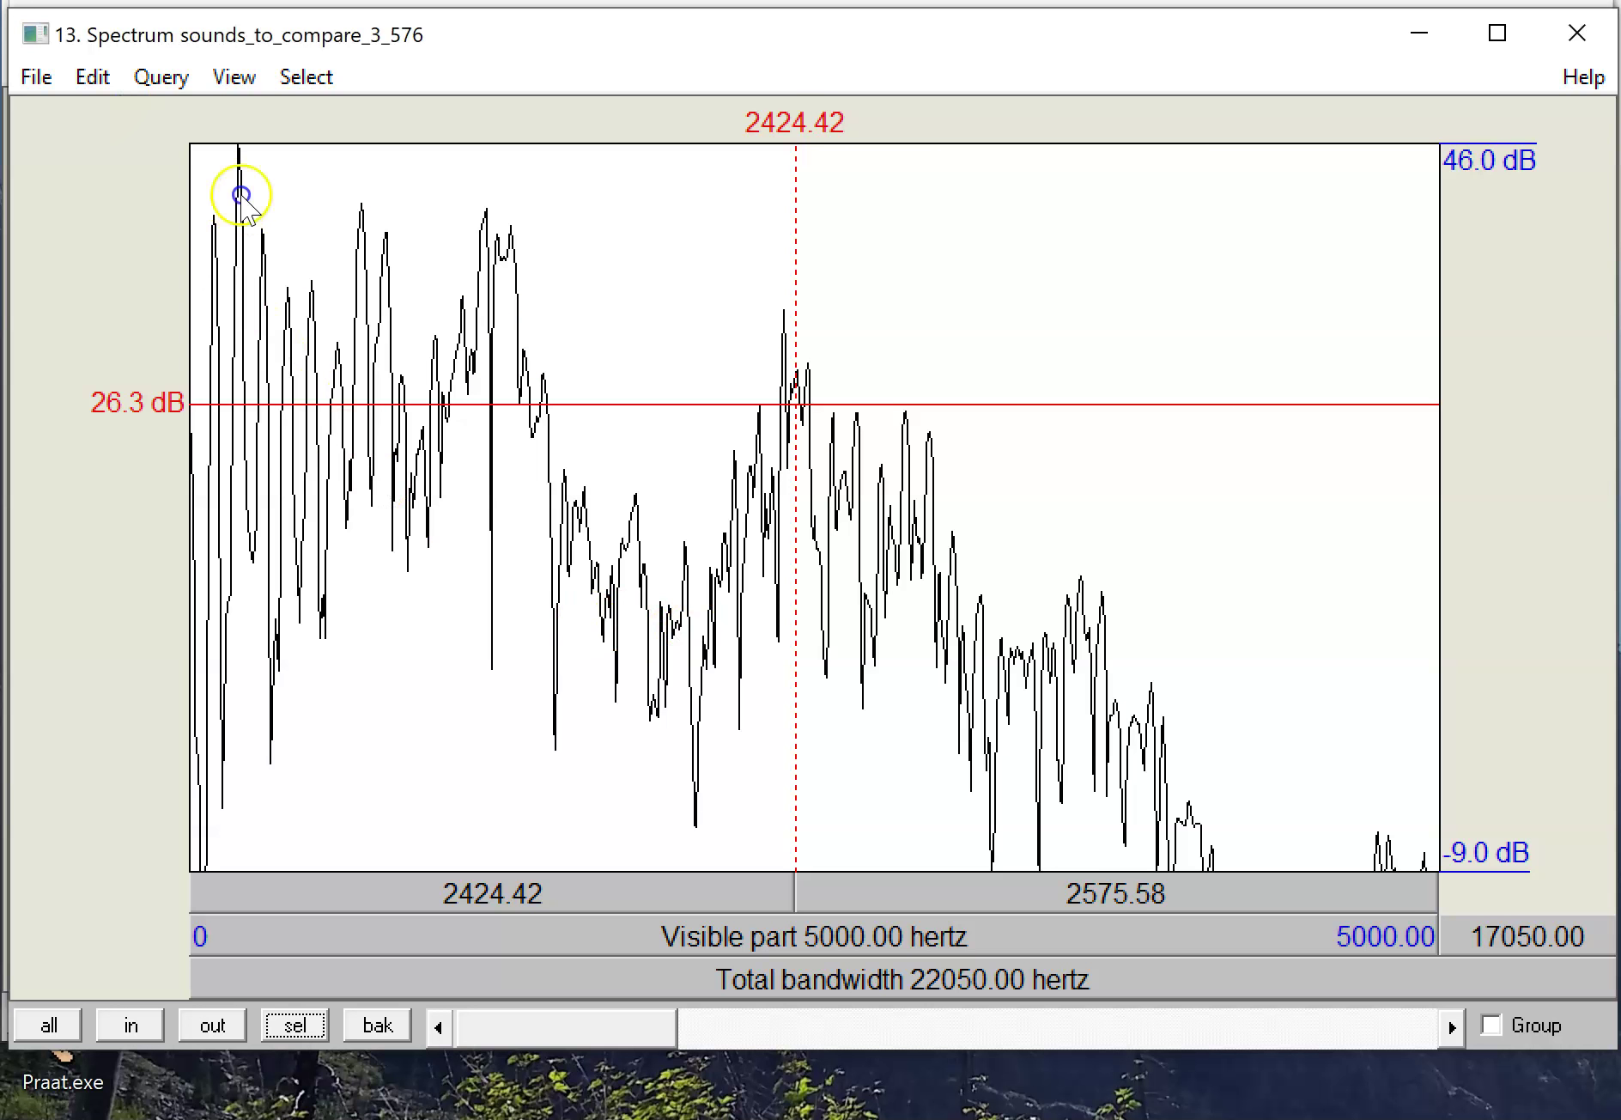
{"action": "left_click", "coordinate": [241, 193]}
{"action": "left_click", "coordinate": [238, 187]}
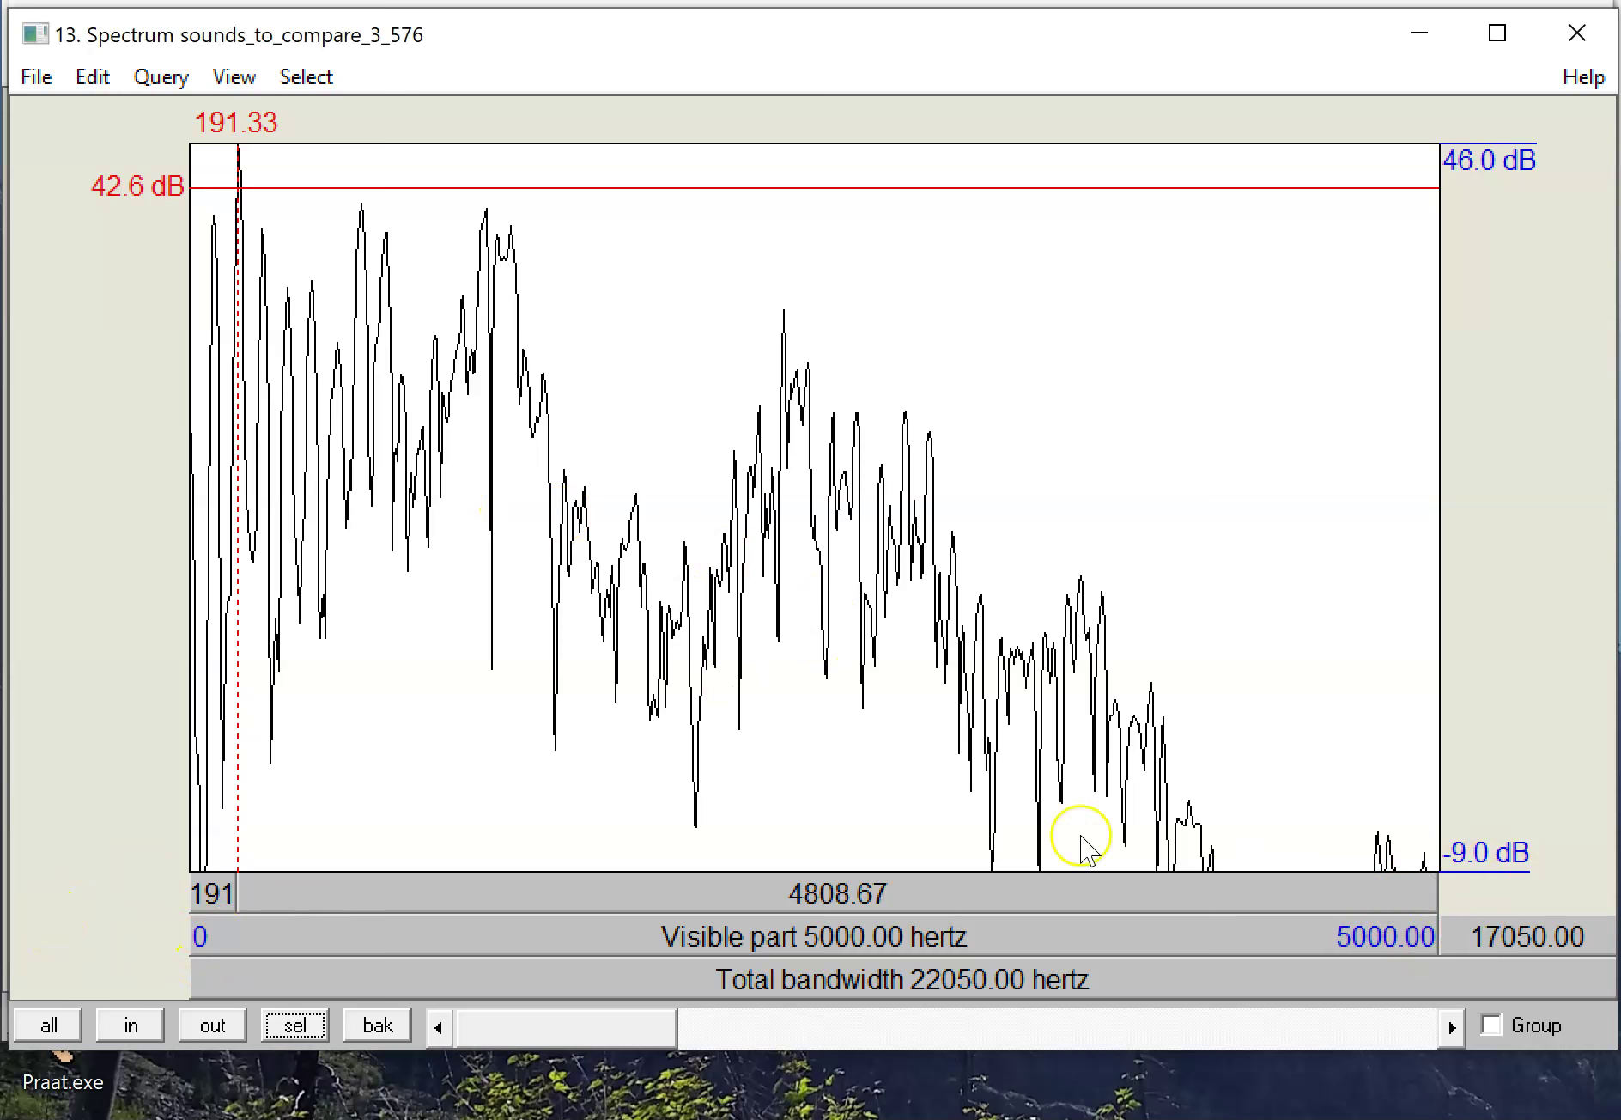
Step: Probe 1957, 4410 and 686 Hz, then select the 0–974.63 Hz low band
{"action": "left_click", "coordinate": [678, 431]}
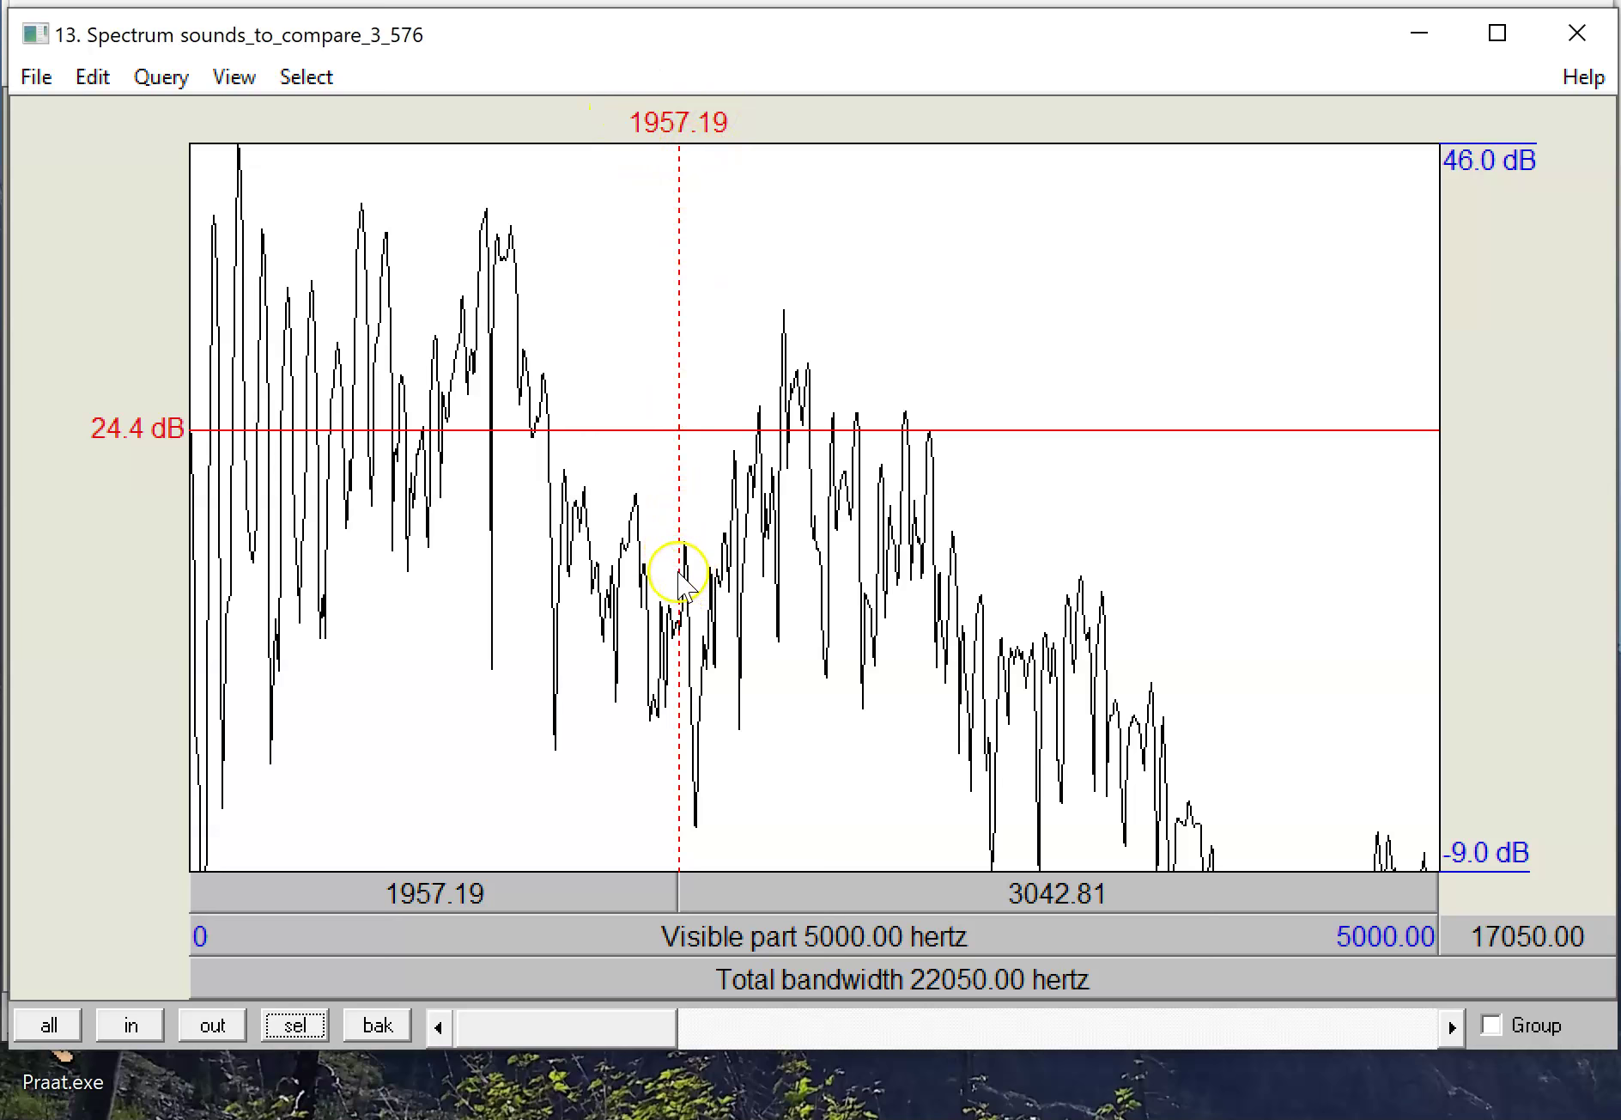
{"action": "left_click", "coordinate": [1292, 604]}
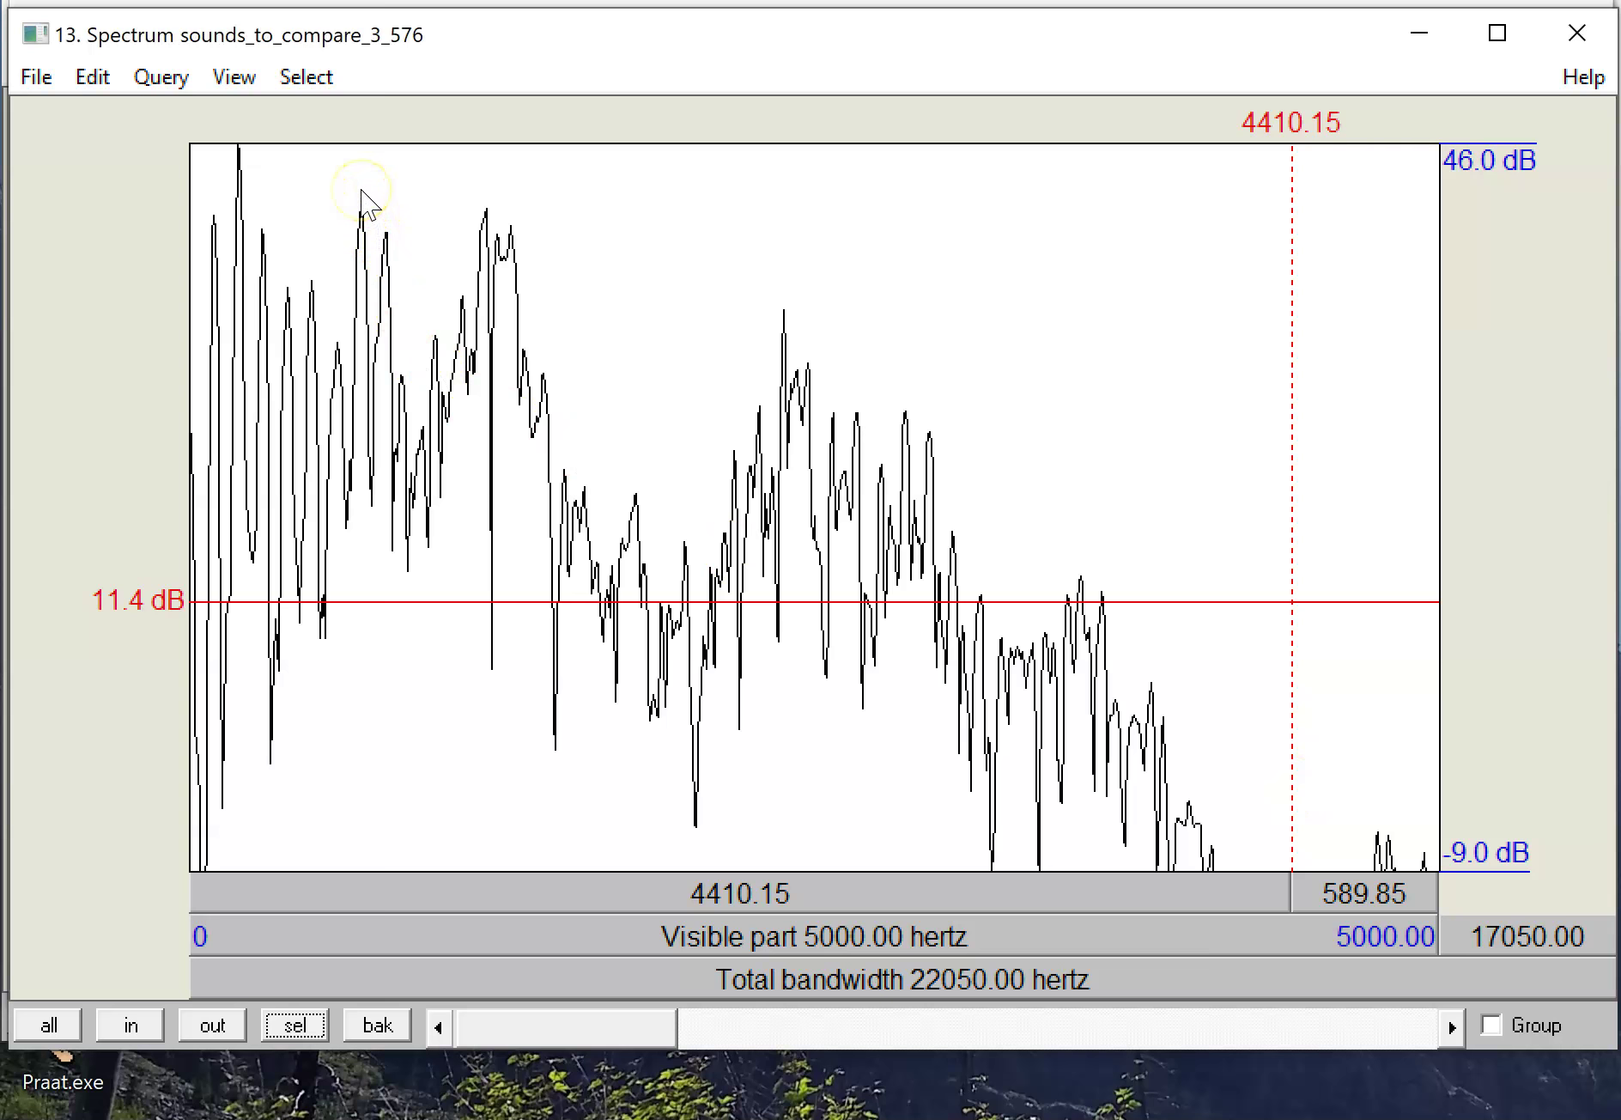
{"action": "left_click", "coordinate": [361, 188]}
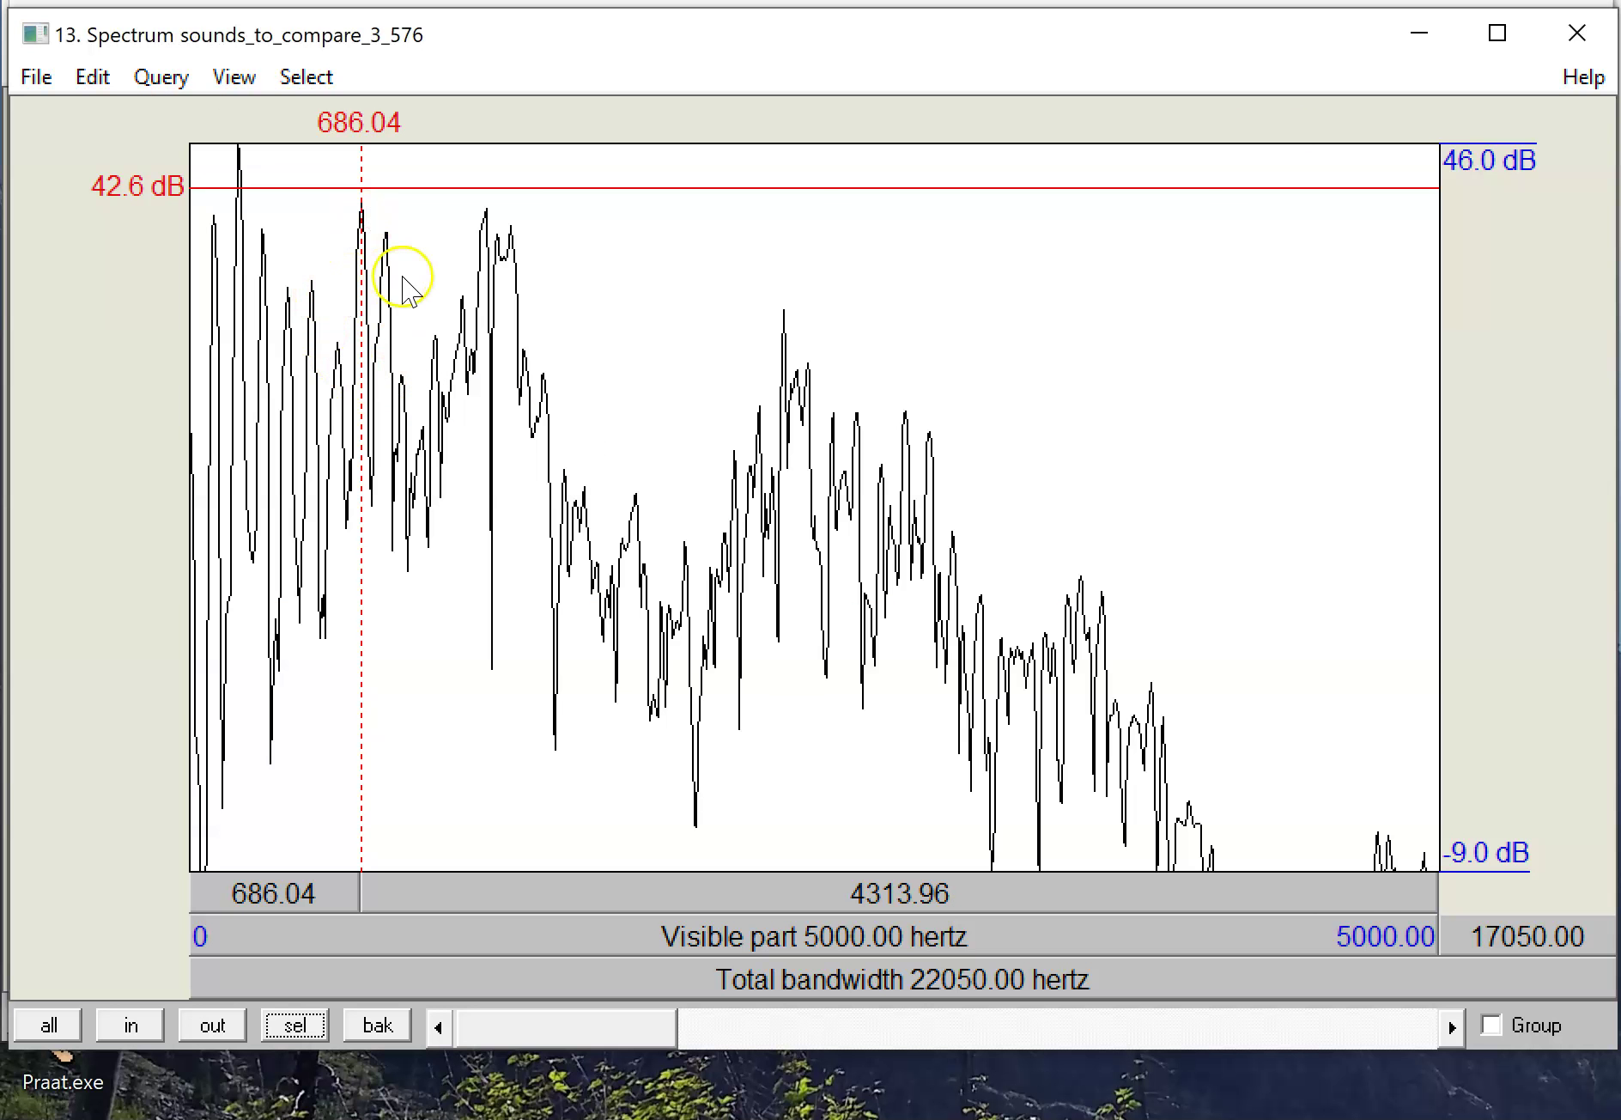
{"action": "left_click_drag", "start_coordinate": [421, 287], "coordinate": [104, 310]}
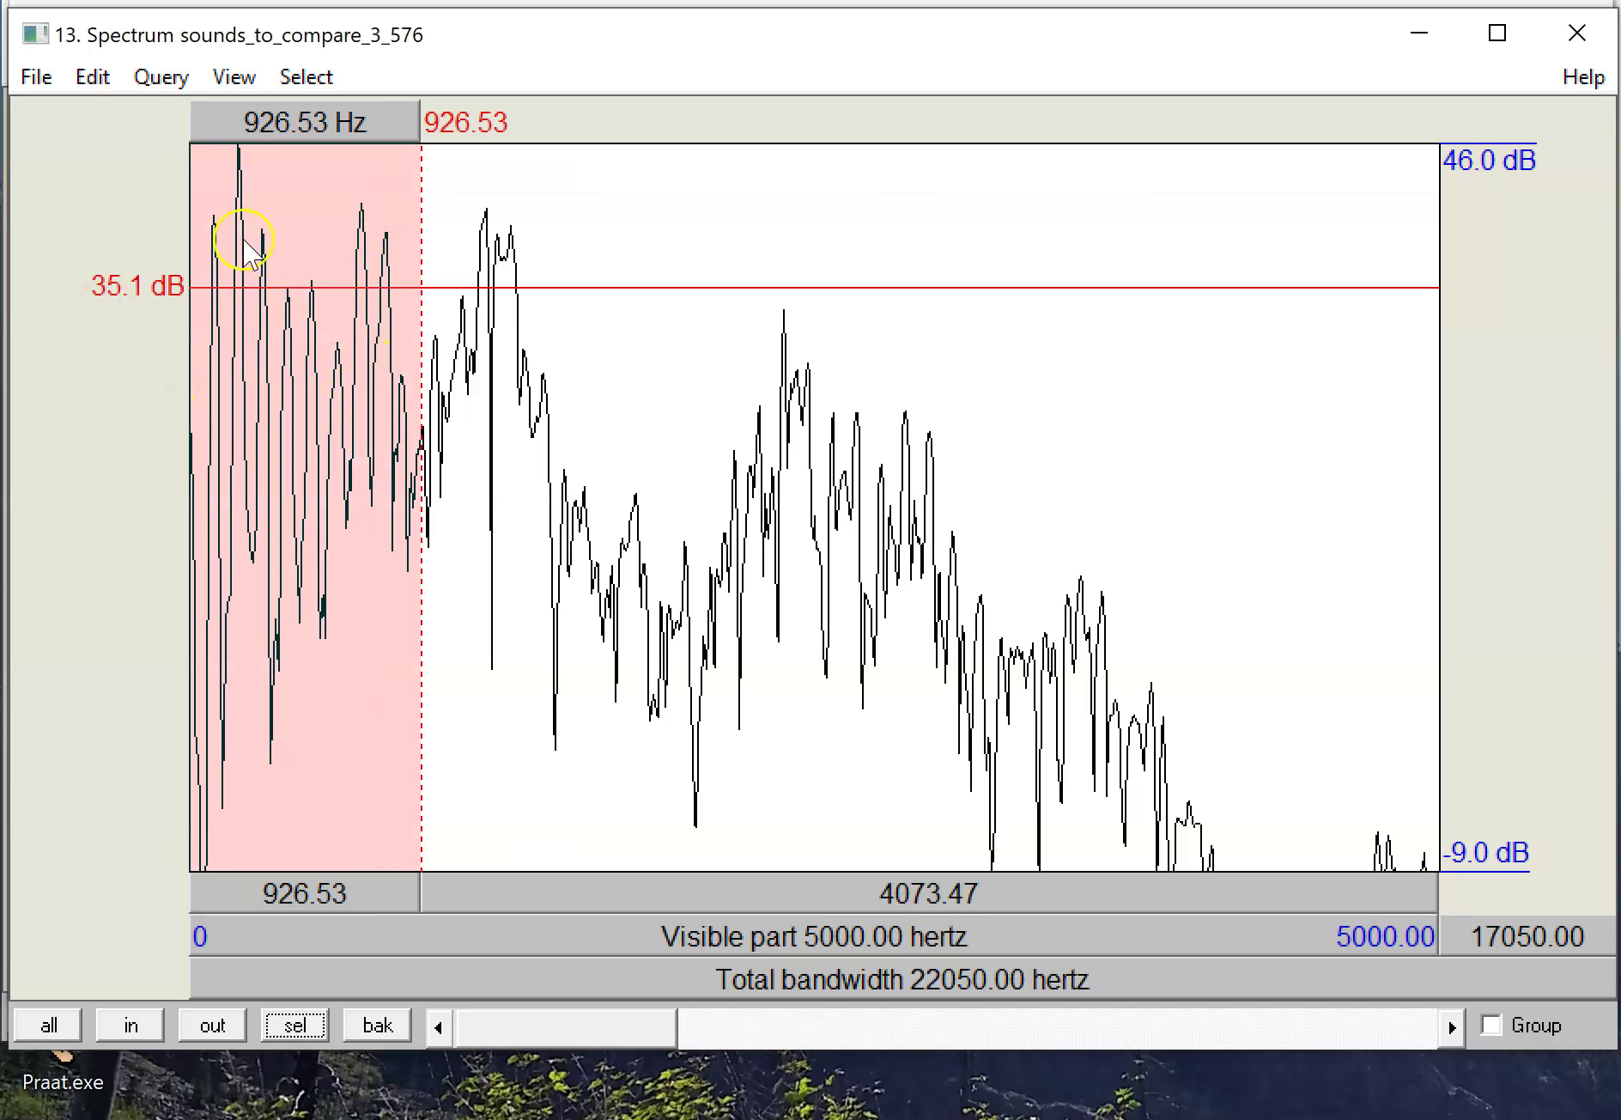
{"action": "left_click", "coordinate": [416, 335]}
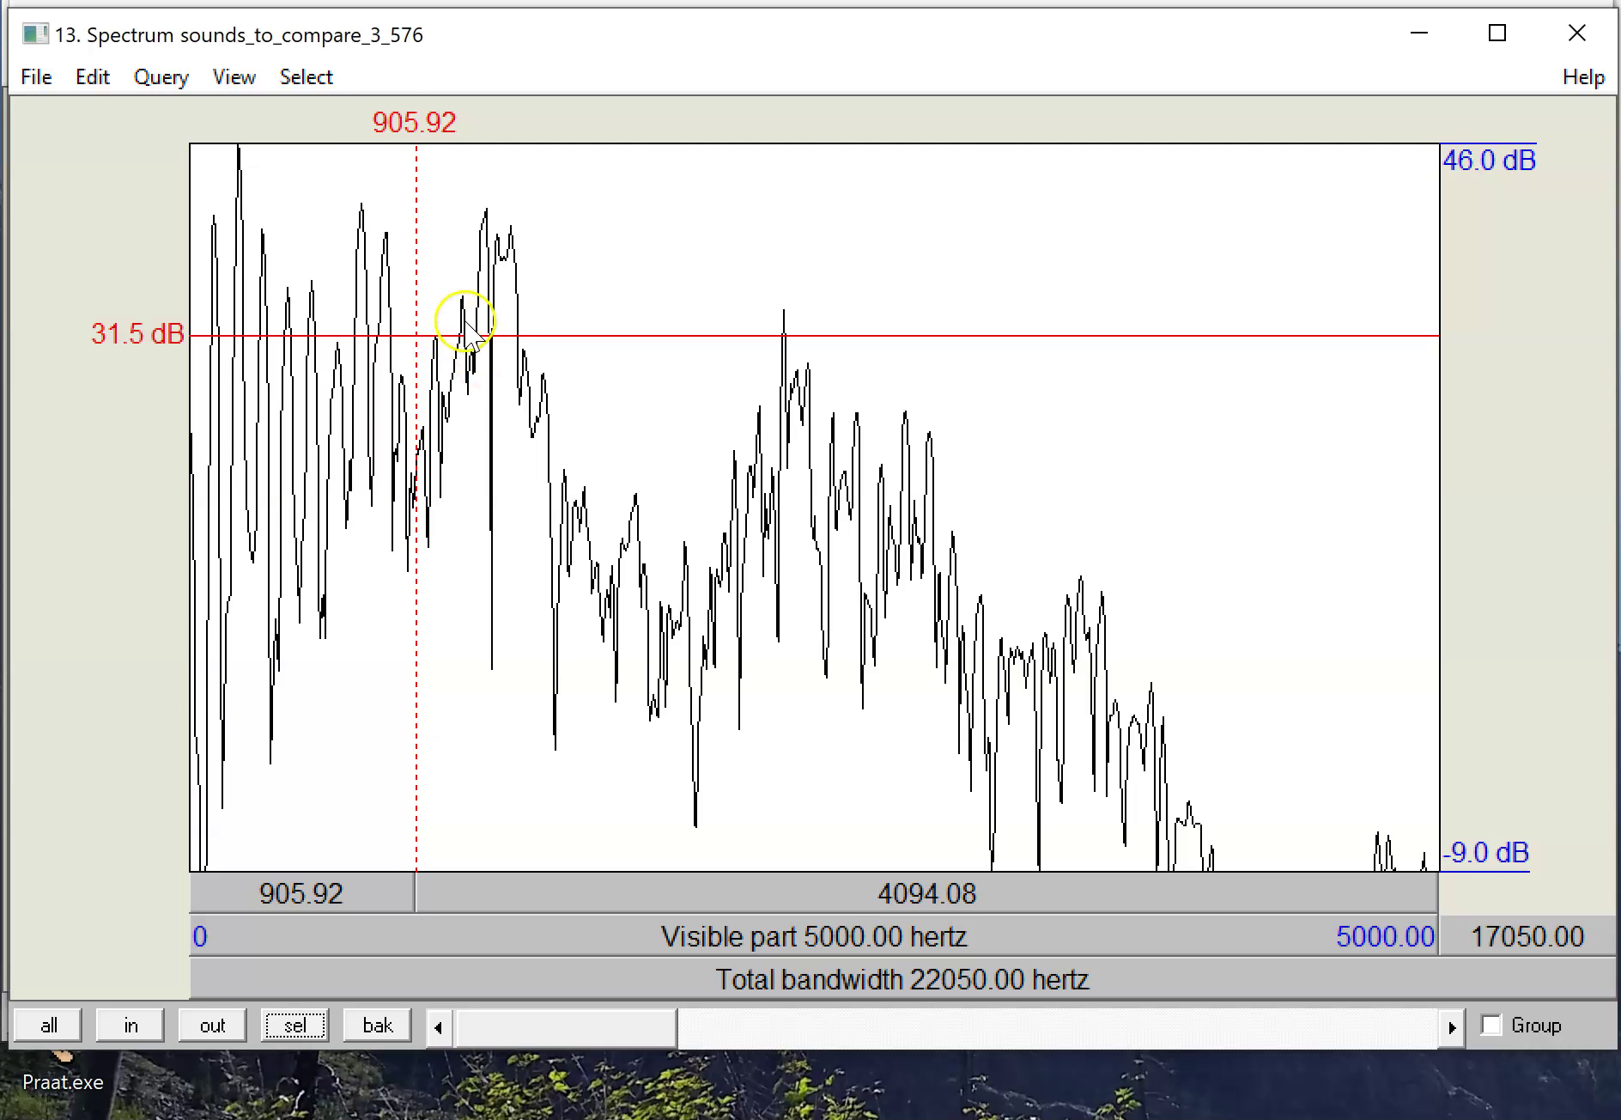
{"action": "left_click_drag", "start_coordinate": [434, 292], "coordinate": [104, 253]}
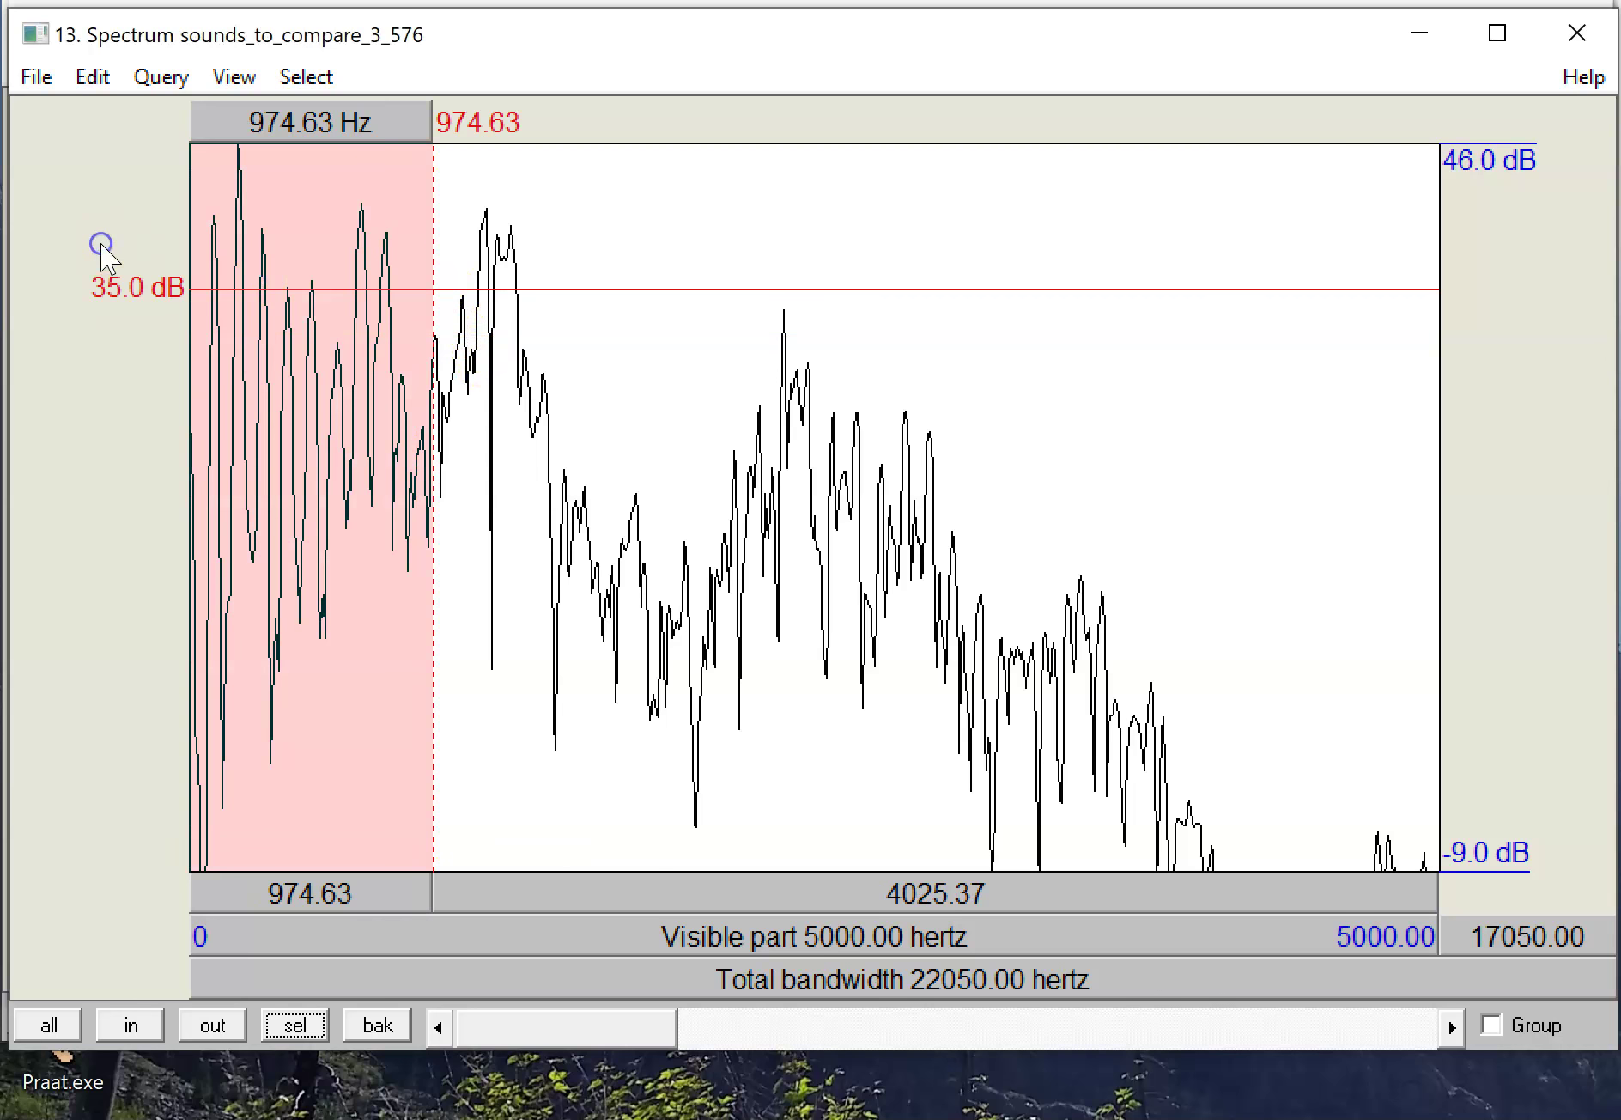
Step: Zoom to 0–974.63 Hz and mark harmonic peaks at 100.24, 196.68 and 293.11 Hz
{"action": "left_click", "coordinate": [296, 1025]}
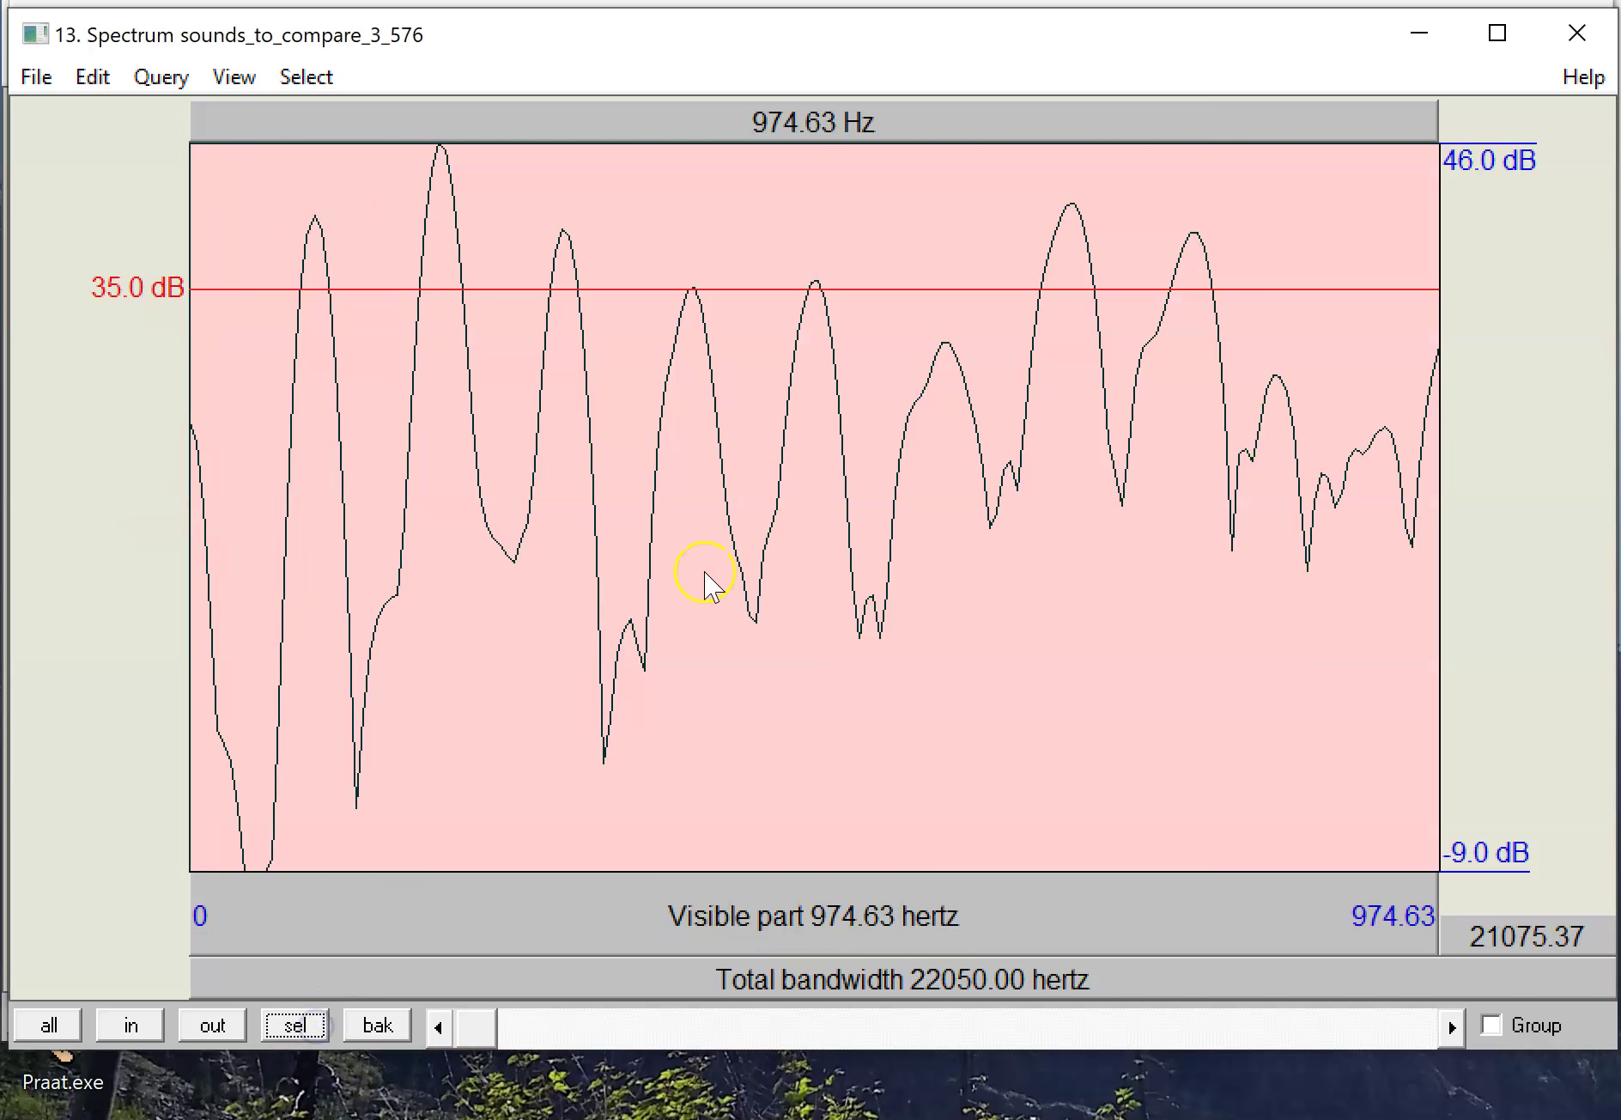
{"action": "left_click", "coordinate": [1021, 798]}
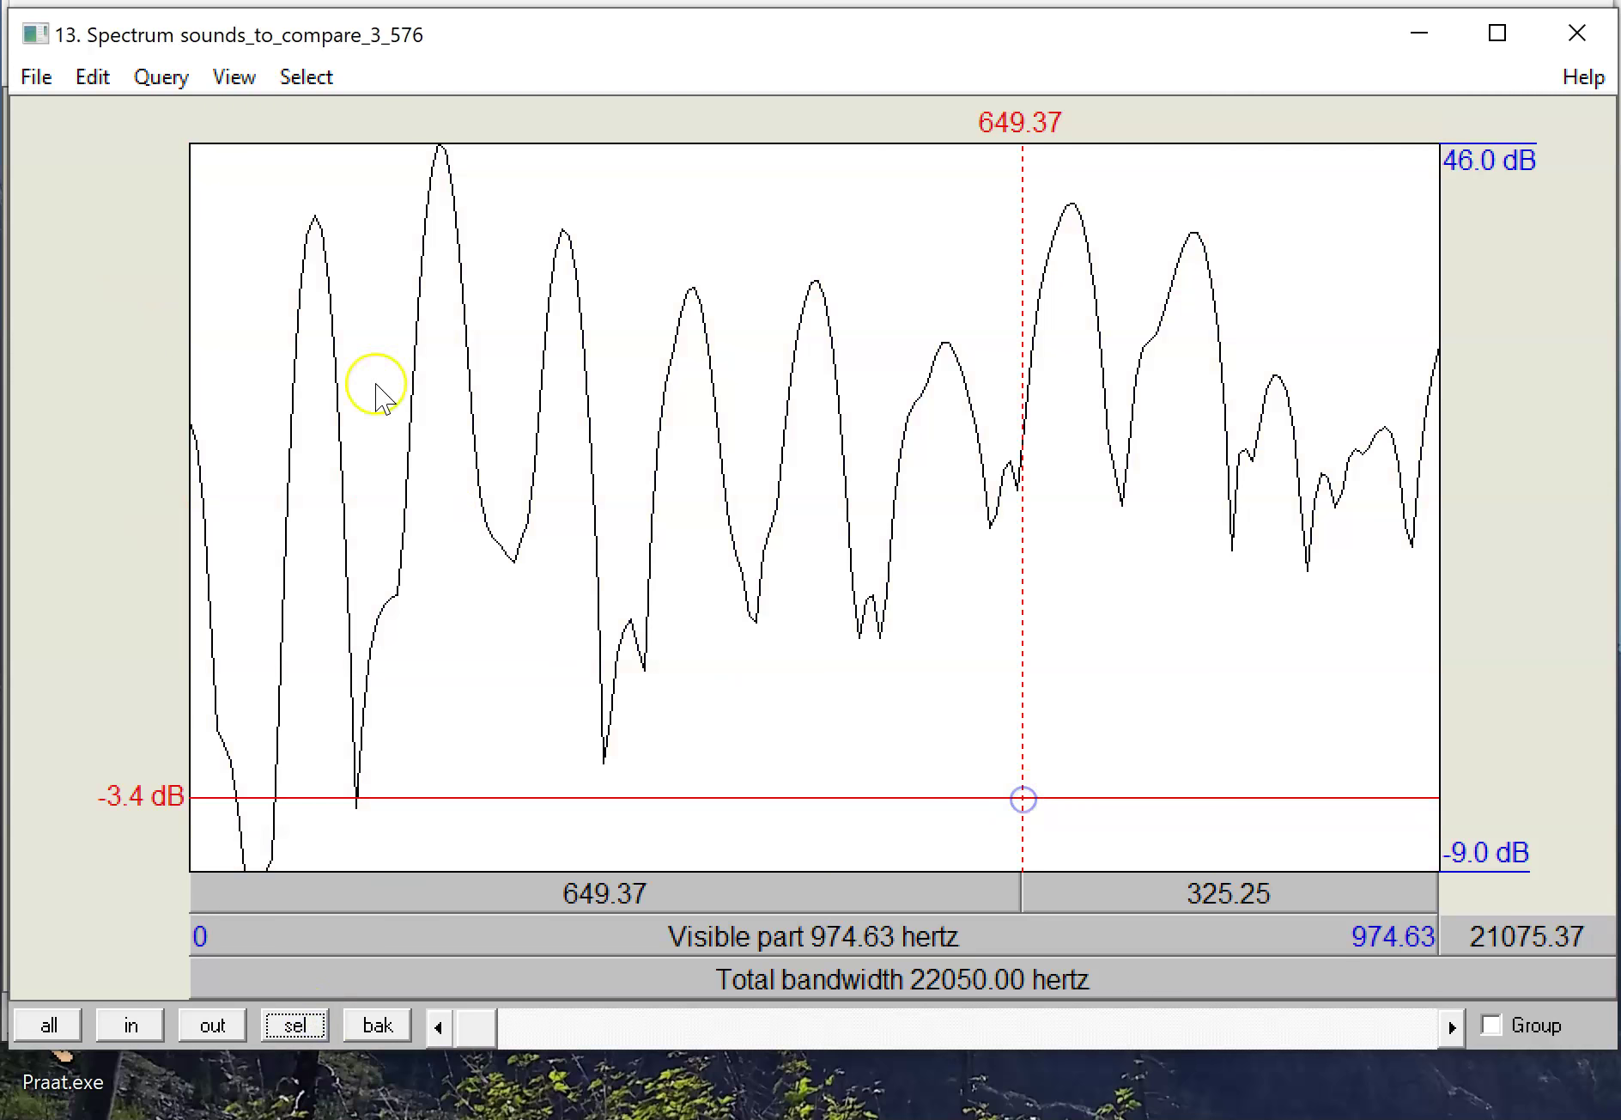
{"action": "left_click", "coordinate": [318, 218]}
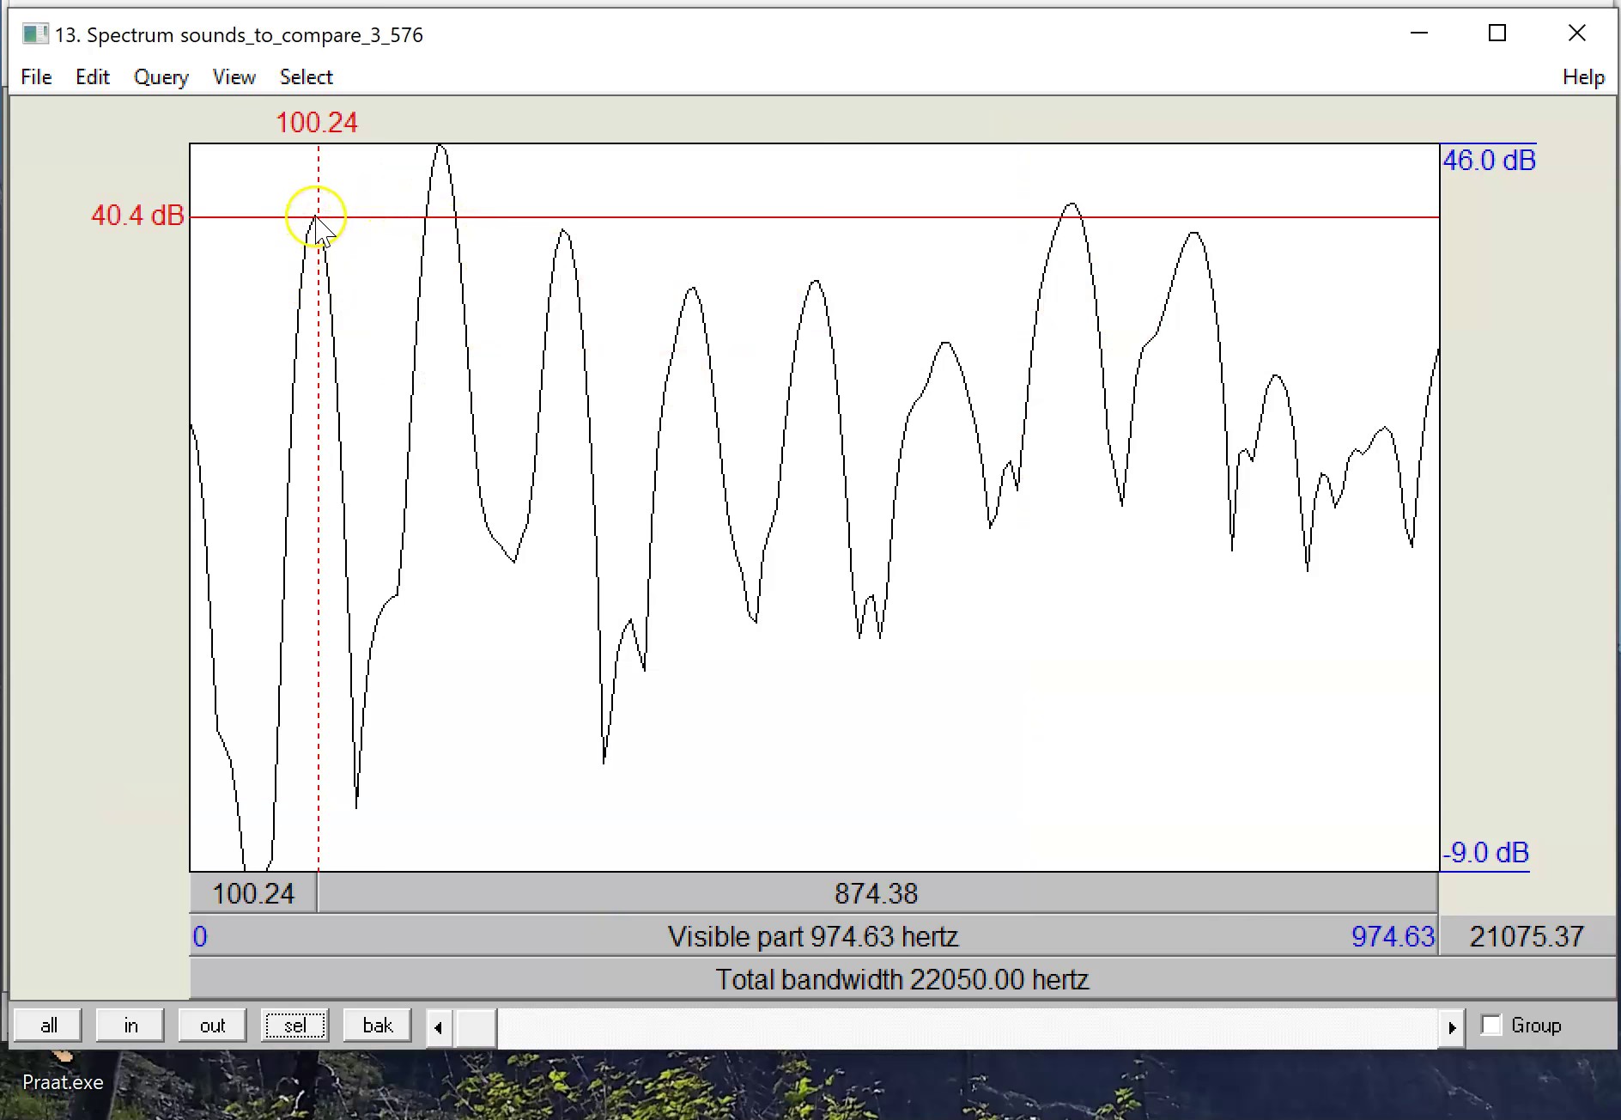
{"action": "left_click", "coordinate": [440, 149]}
{"action": "left_click", "coordinate": [442, 150]}
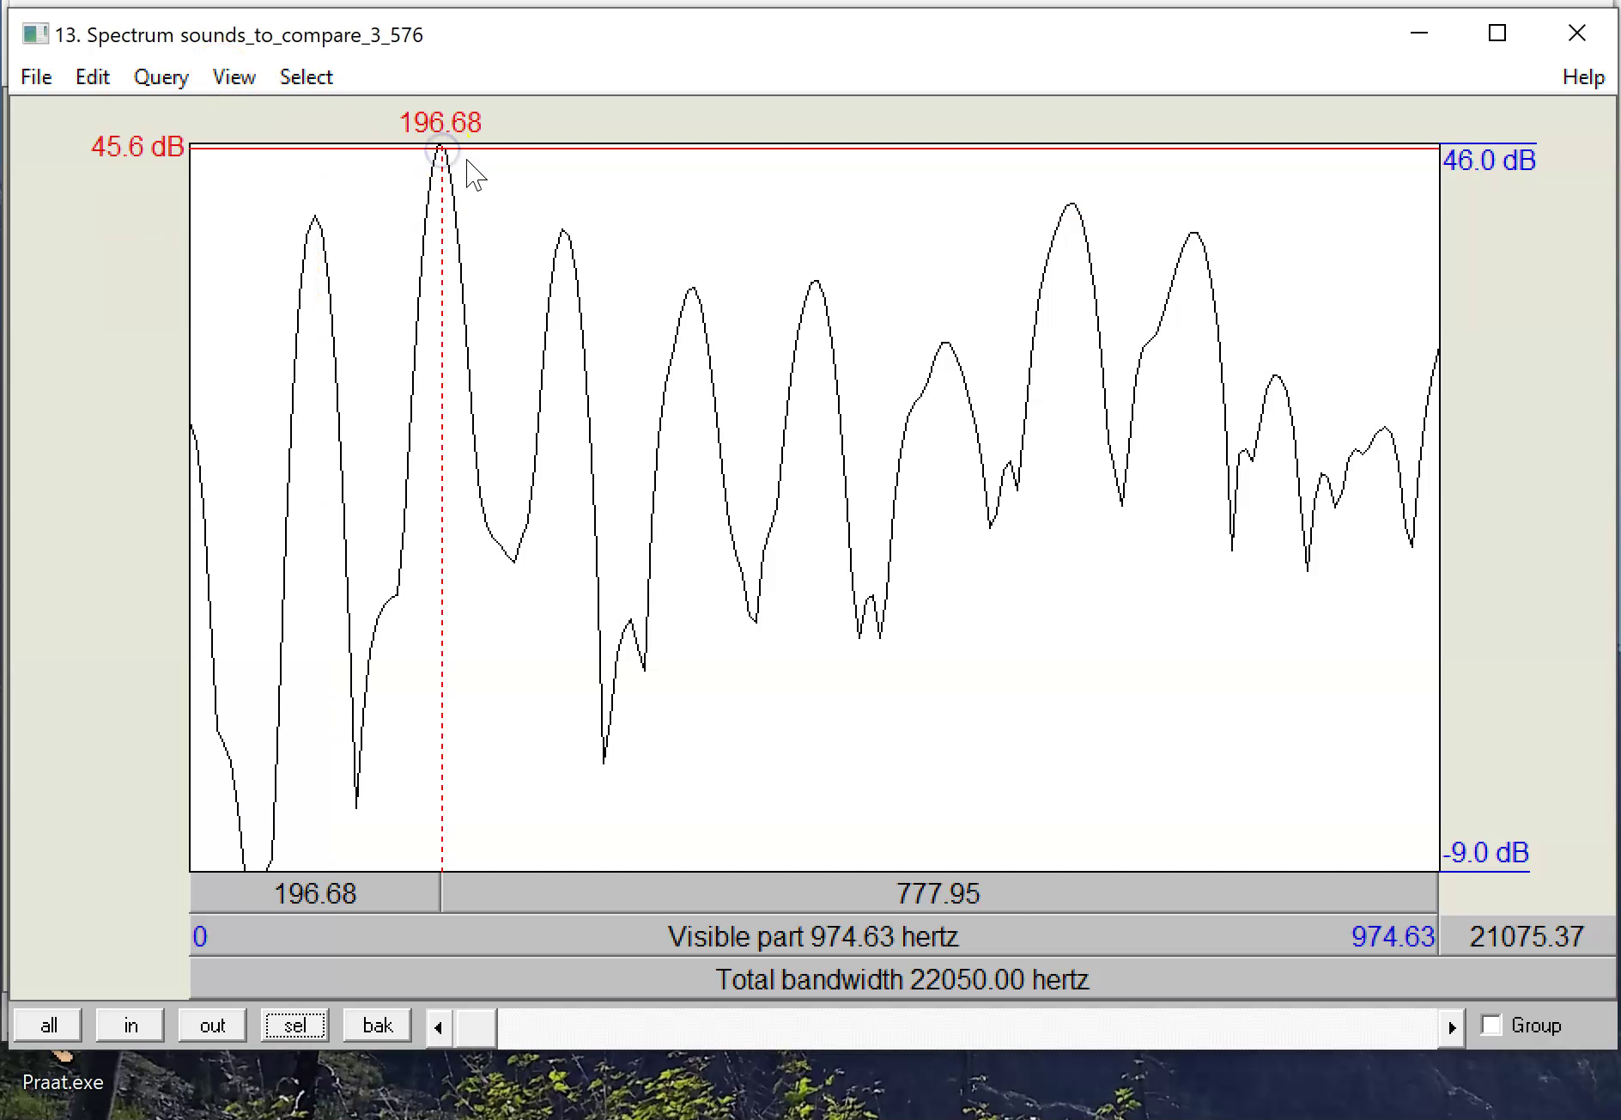
{"action": "left_click", "coordinate": [565, 222]}
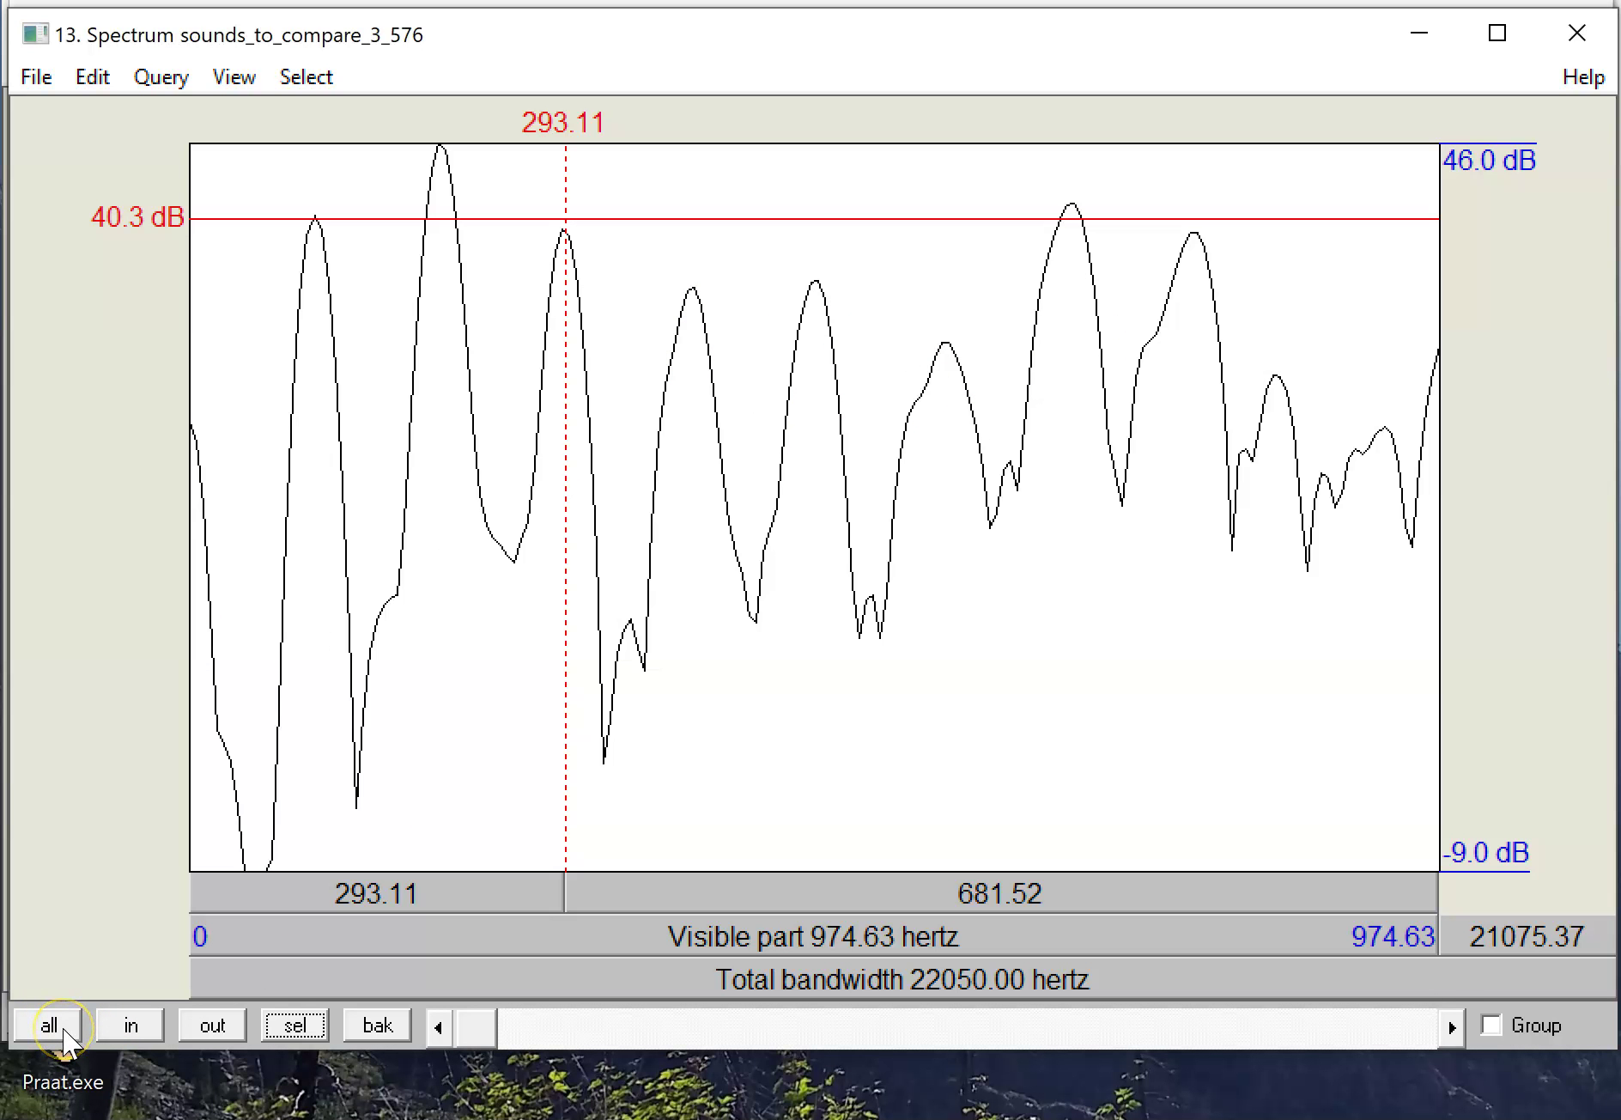
Step: Close the old slice, select 3.585186–3.591050 s, and view its spectral slice
{"action": "left_click", "coordinate": [1568, 38]}
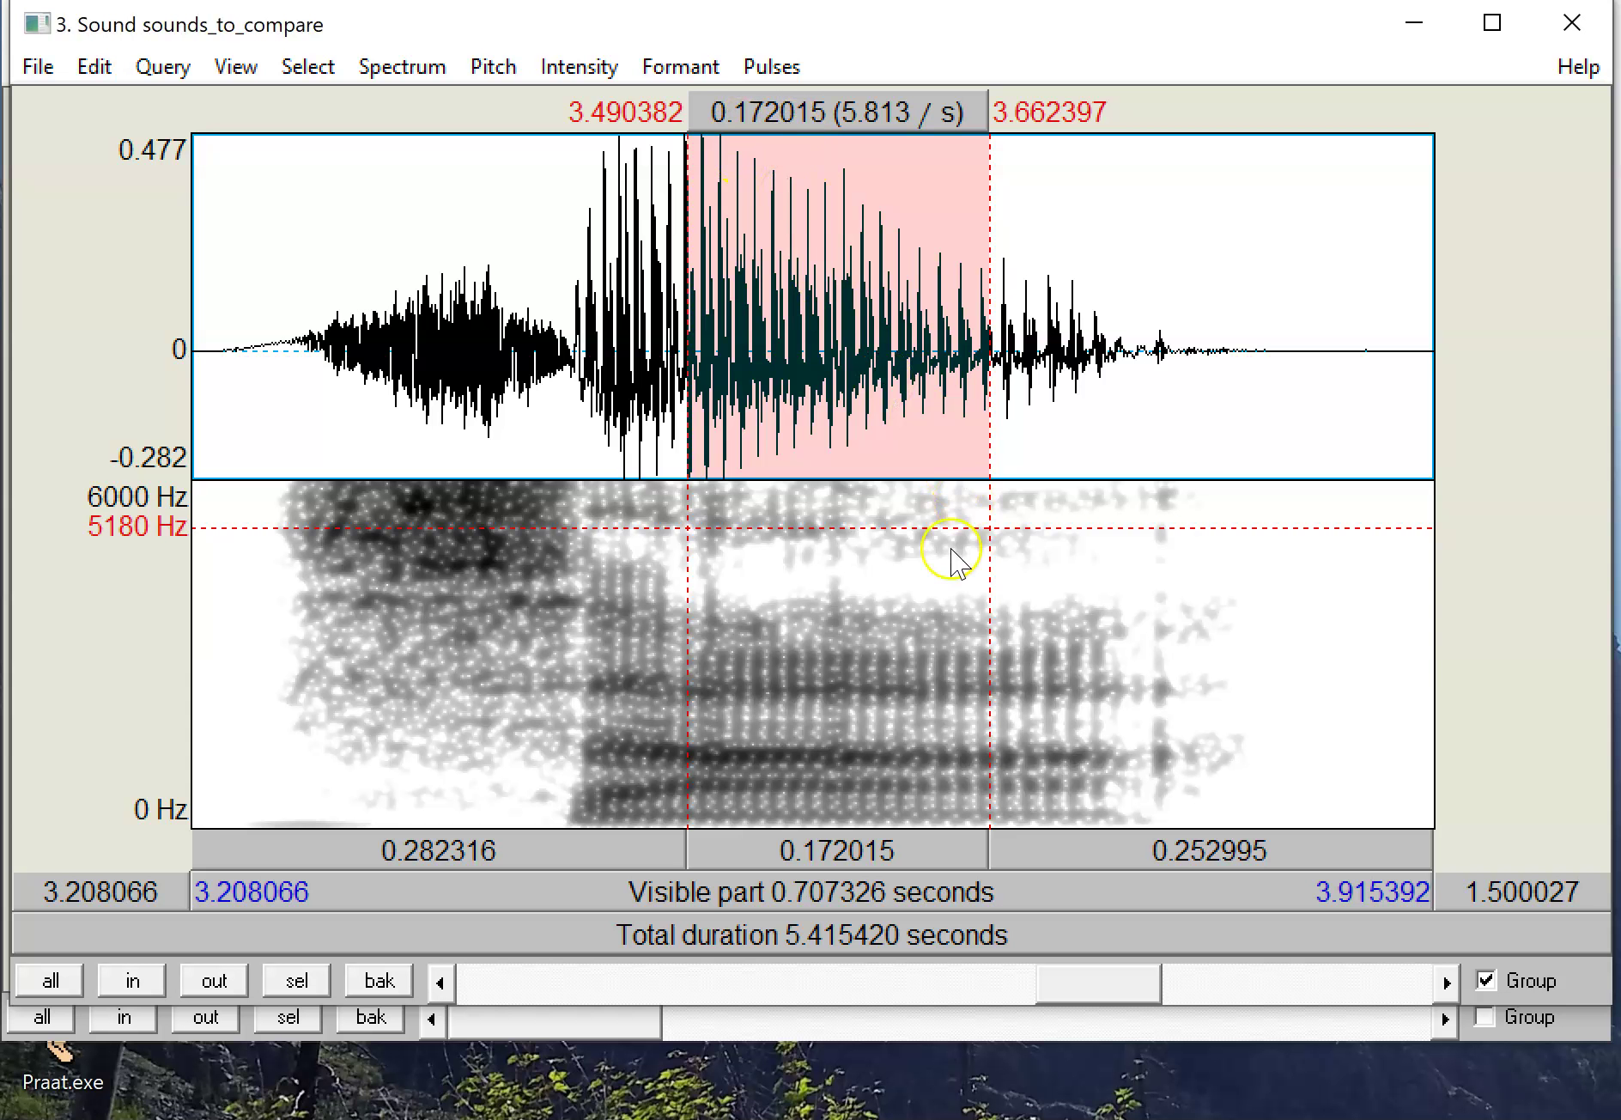
{"action": "left_click", "coordinate": [863, 594]}
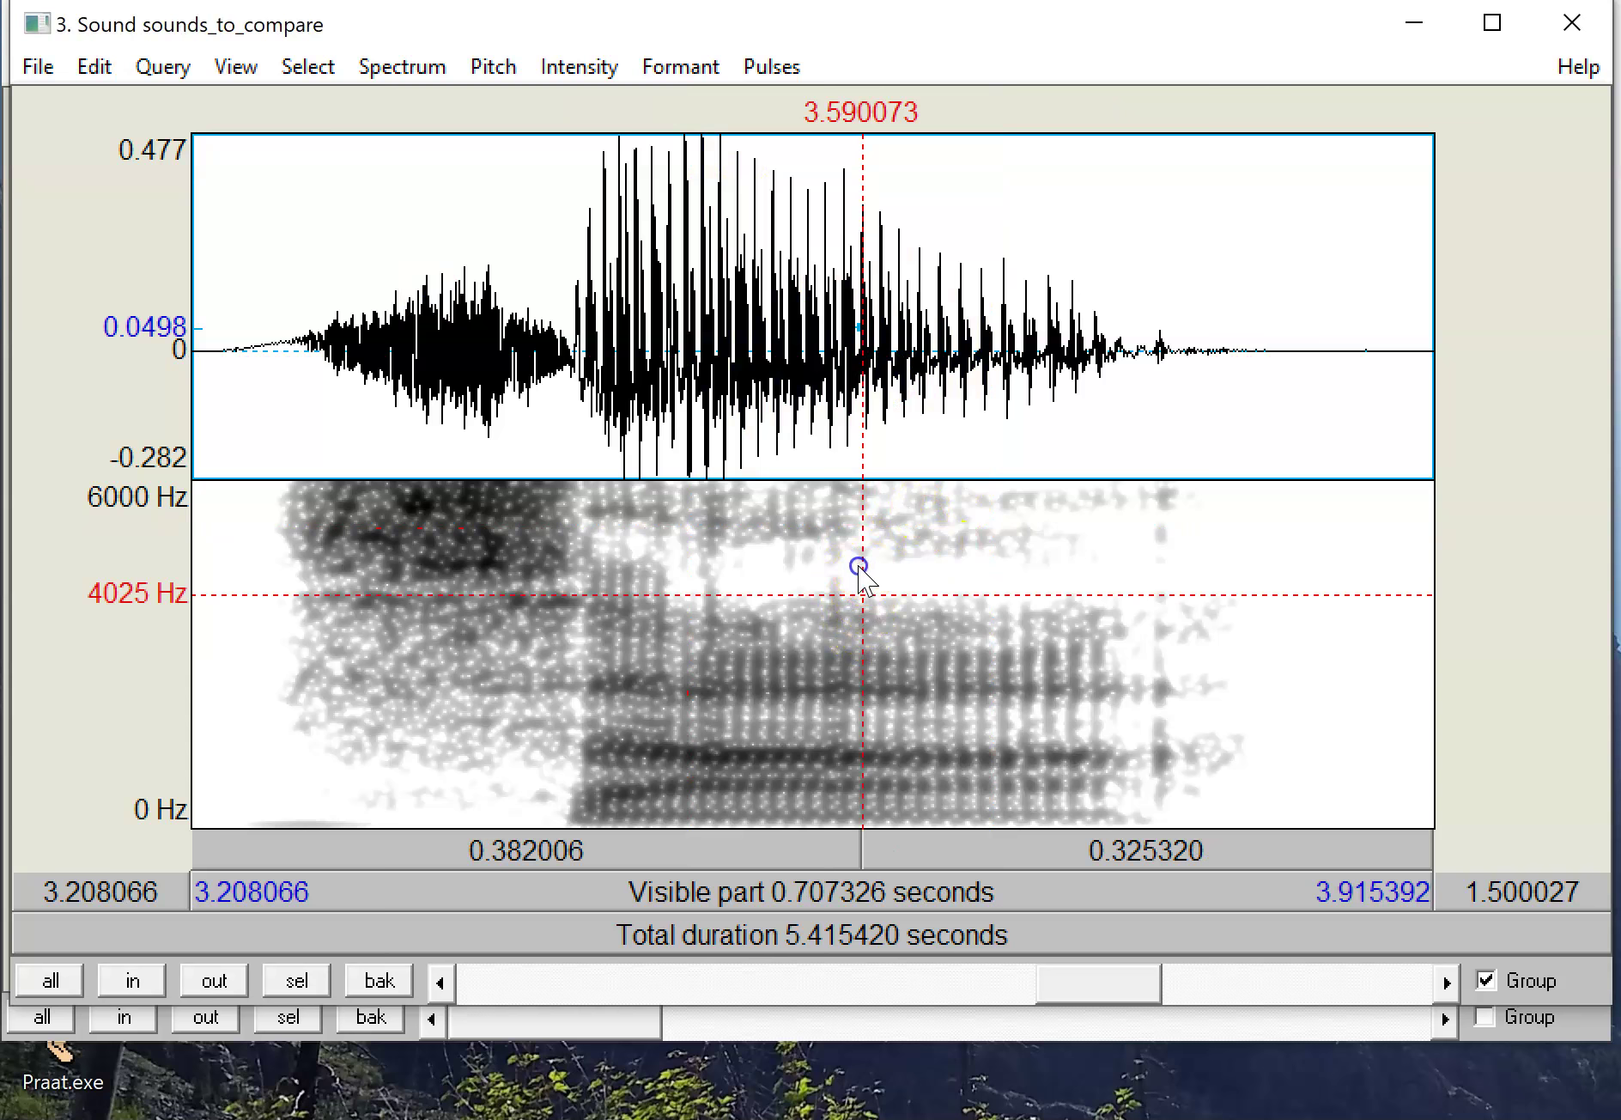
{"action": "left_click_drag", "start_coordinate": [855, 563], "coordinate": [862, 551]}
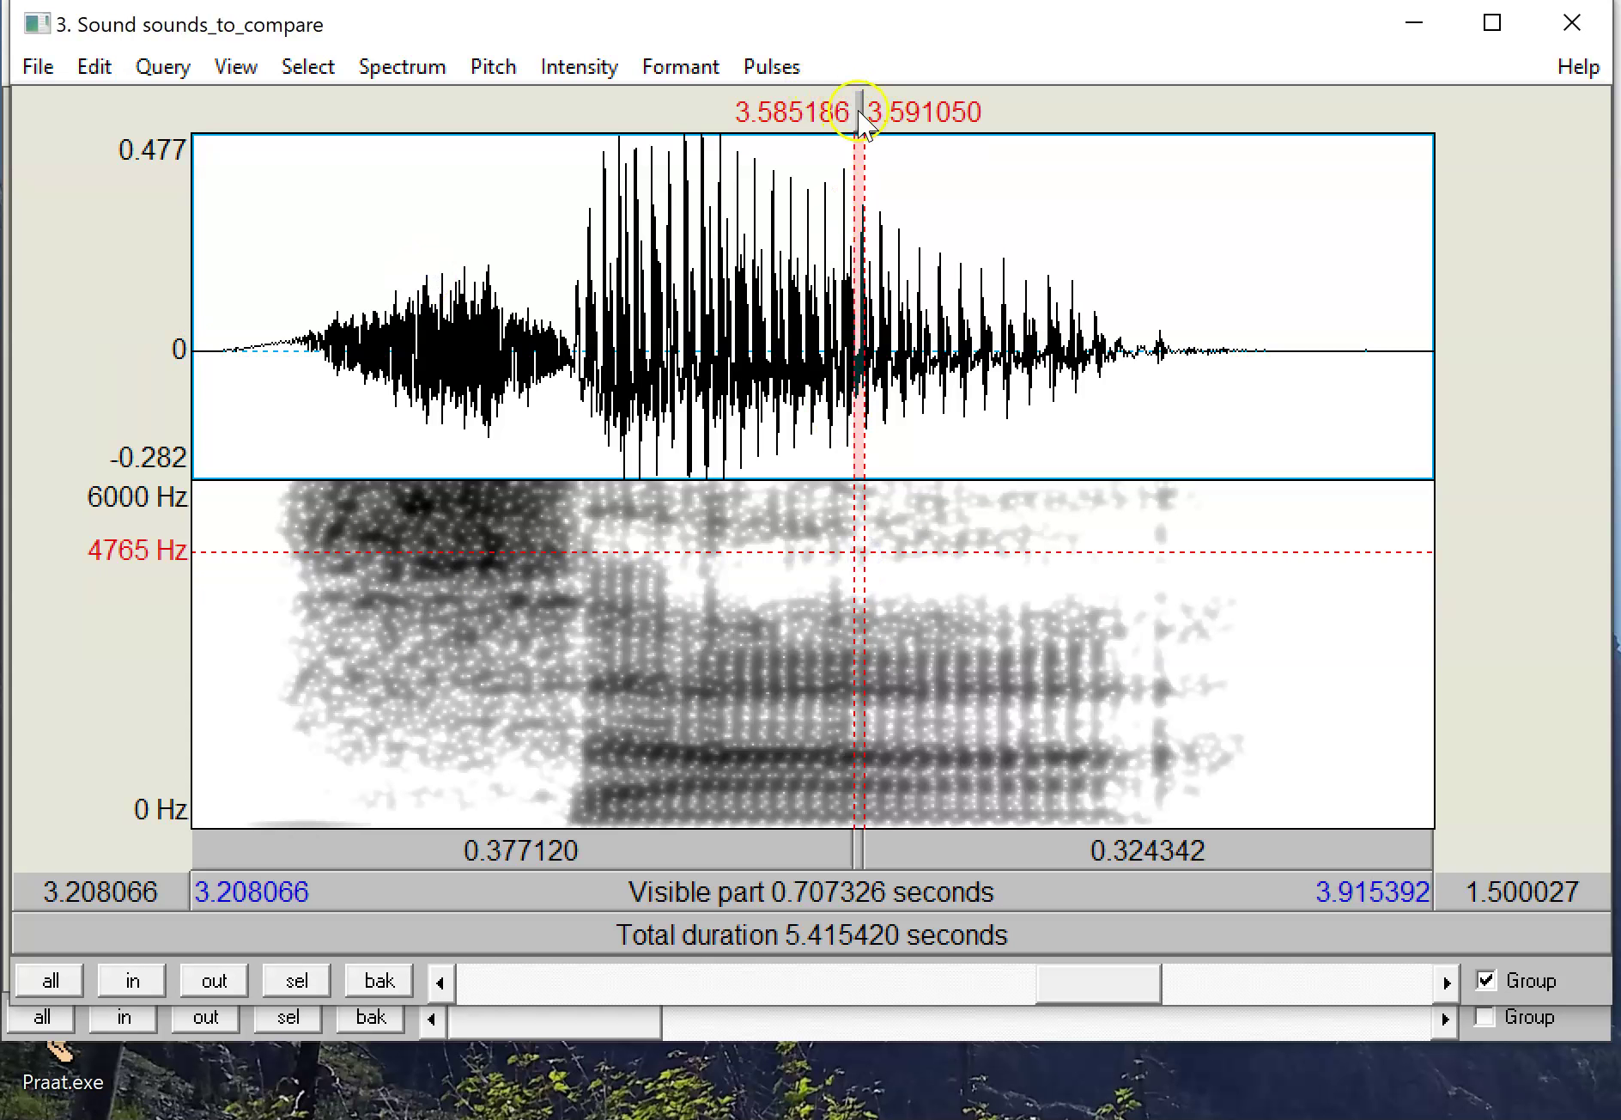
{"action": "left_click", "coordinate": [409, 70]}
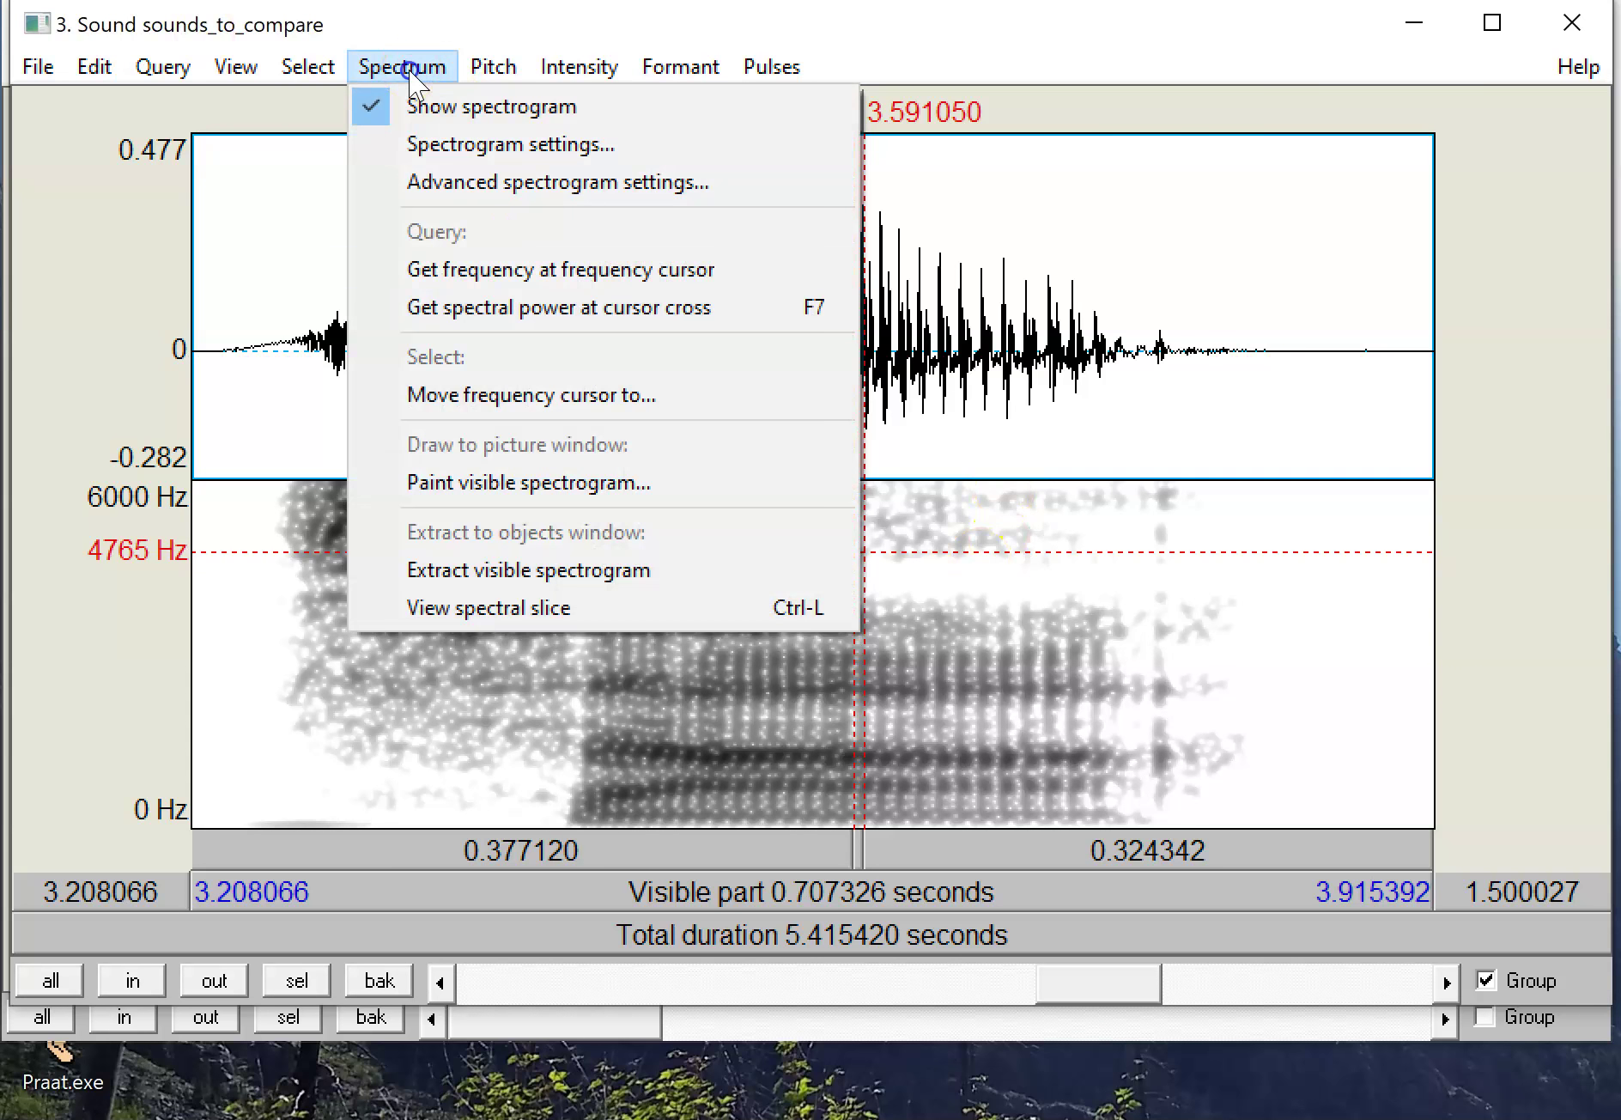
{"action": "left_click", "coordinate": [593, 611]}
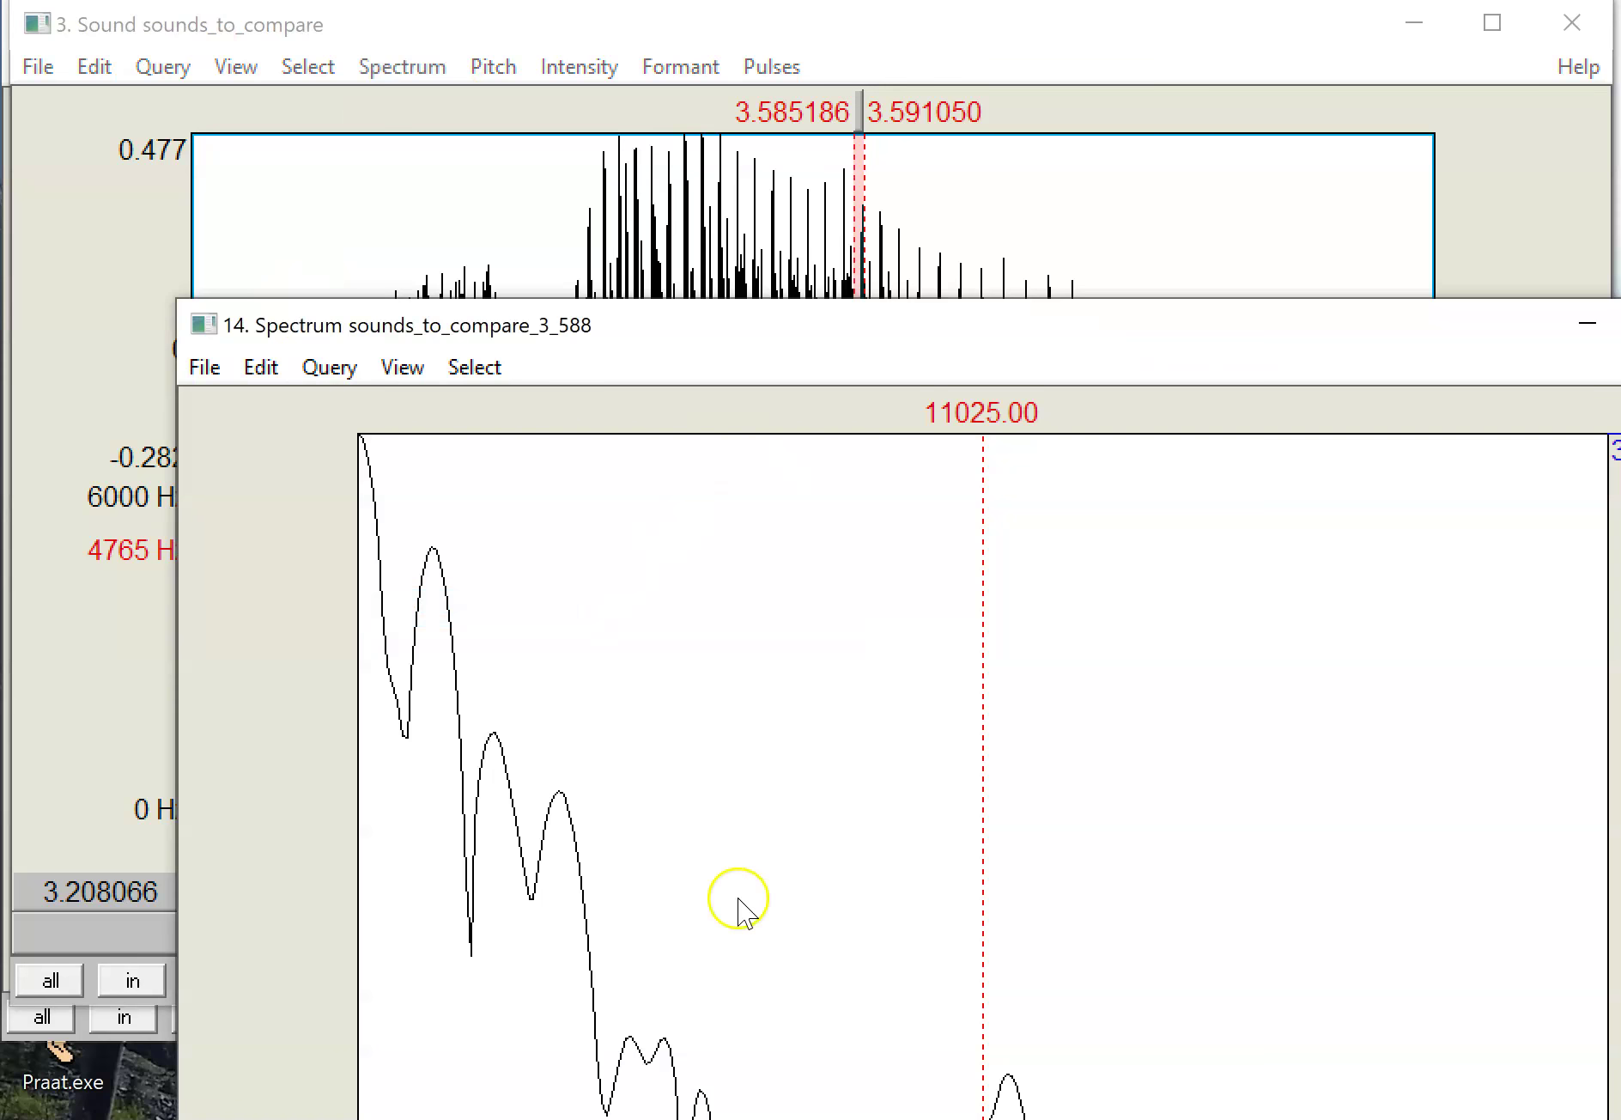
Step: Zoom the sounds_to_compare_3_588 slice to 0–5000 Hz and move it over the sound editor
{"action": "left_click", "coordinate": [507, 372]}
{"action": "left_click", "coordinate": [526, 403]}
{"action": "left_click_drag", "start_coordinate": [861, 210], "coordinate": [449, 206]}
{"action": "type", "text": "0"}
{"action": "key", "text": "Tab"}
{"action": "type", "text": "5000"}
{"action": "key", "text": "Return"}
{"action": "key", "text": "ctrl+n"}
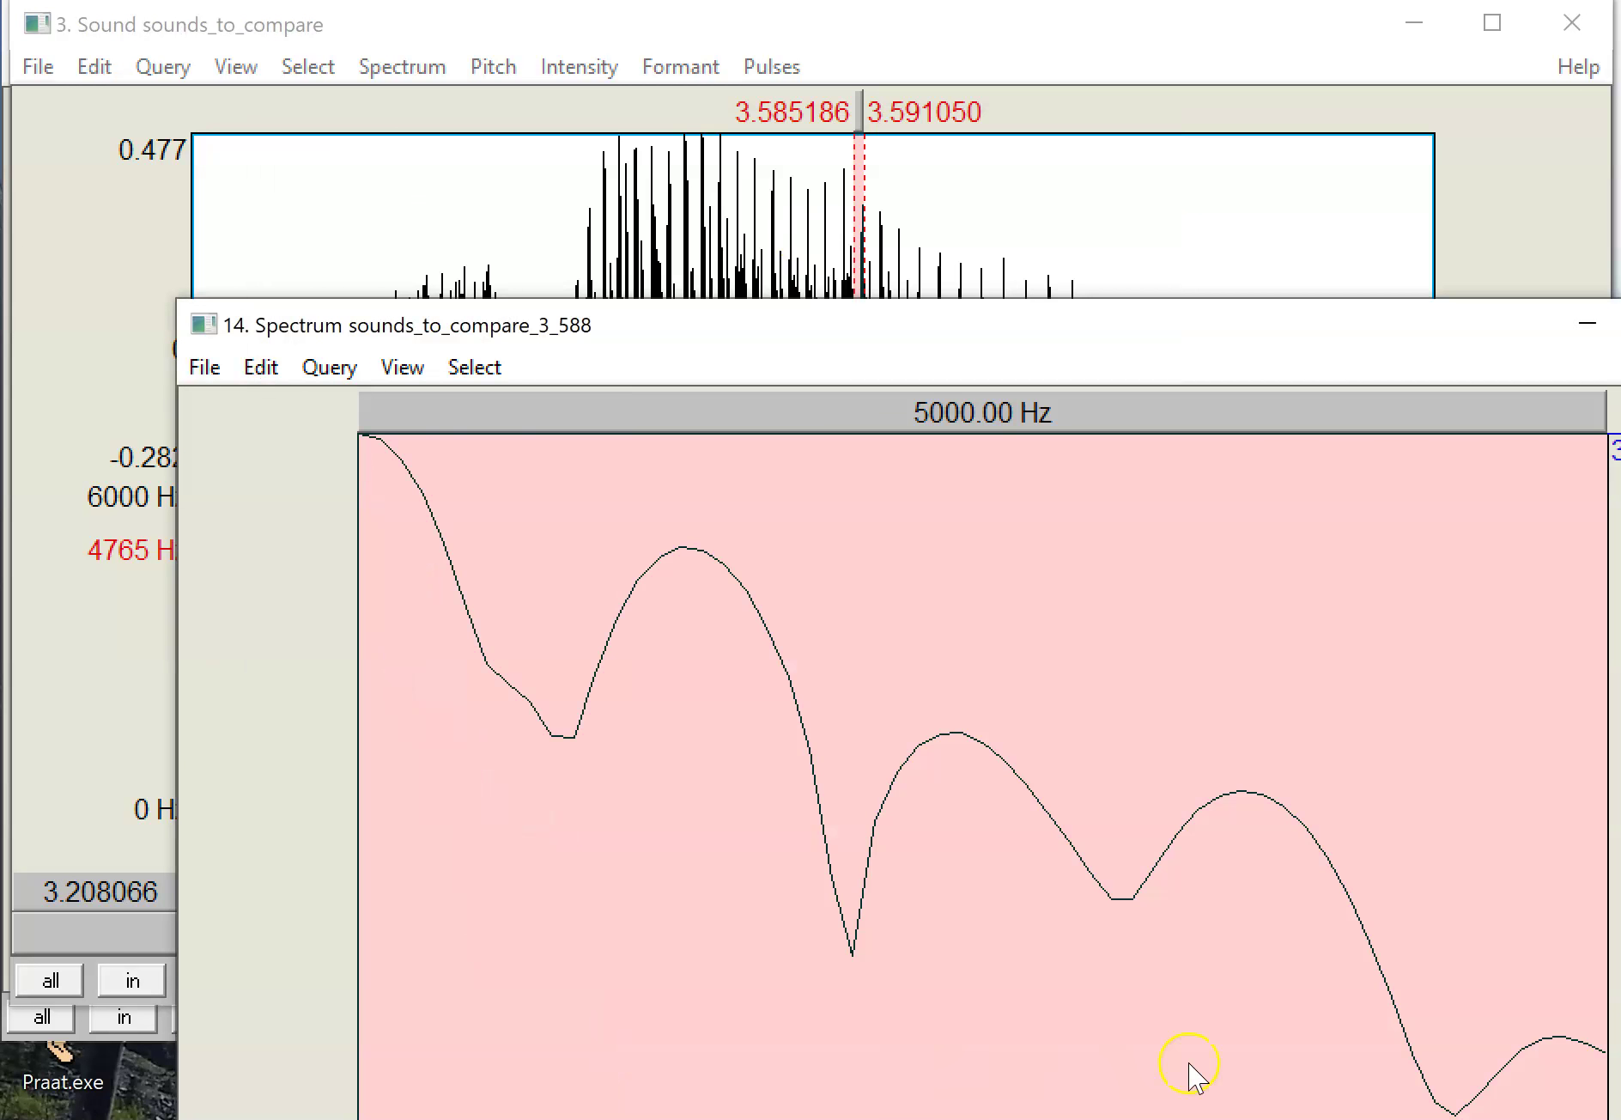
{"action": "left_click_drag", "start_coordinate": [1383, 329], "coordinate": [1216, 80]}
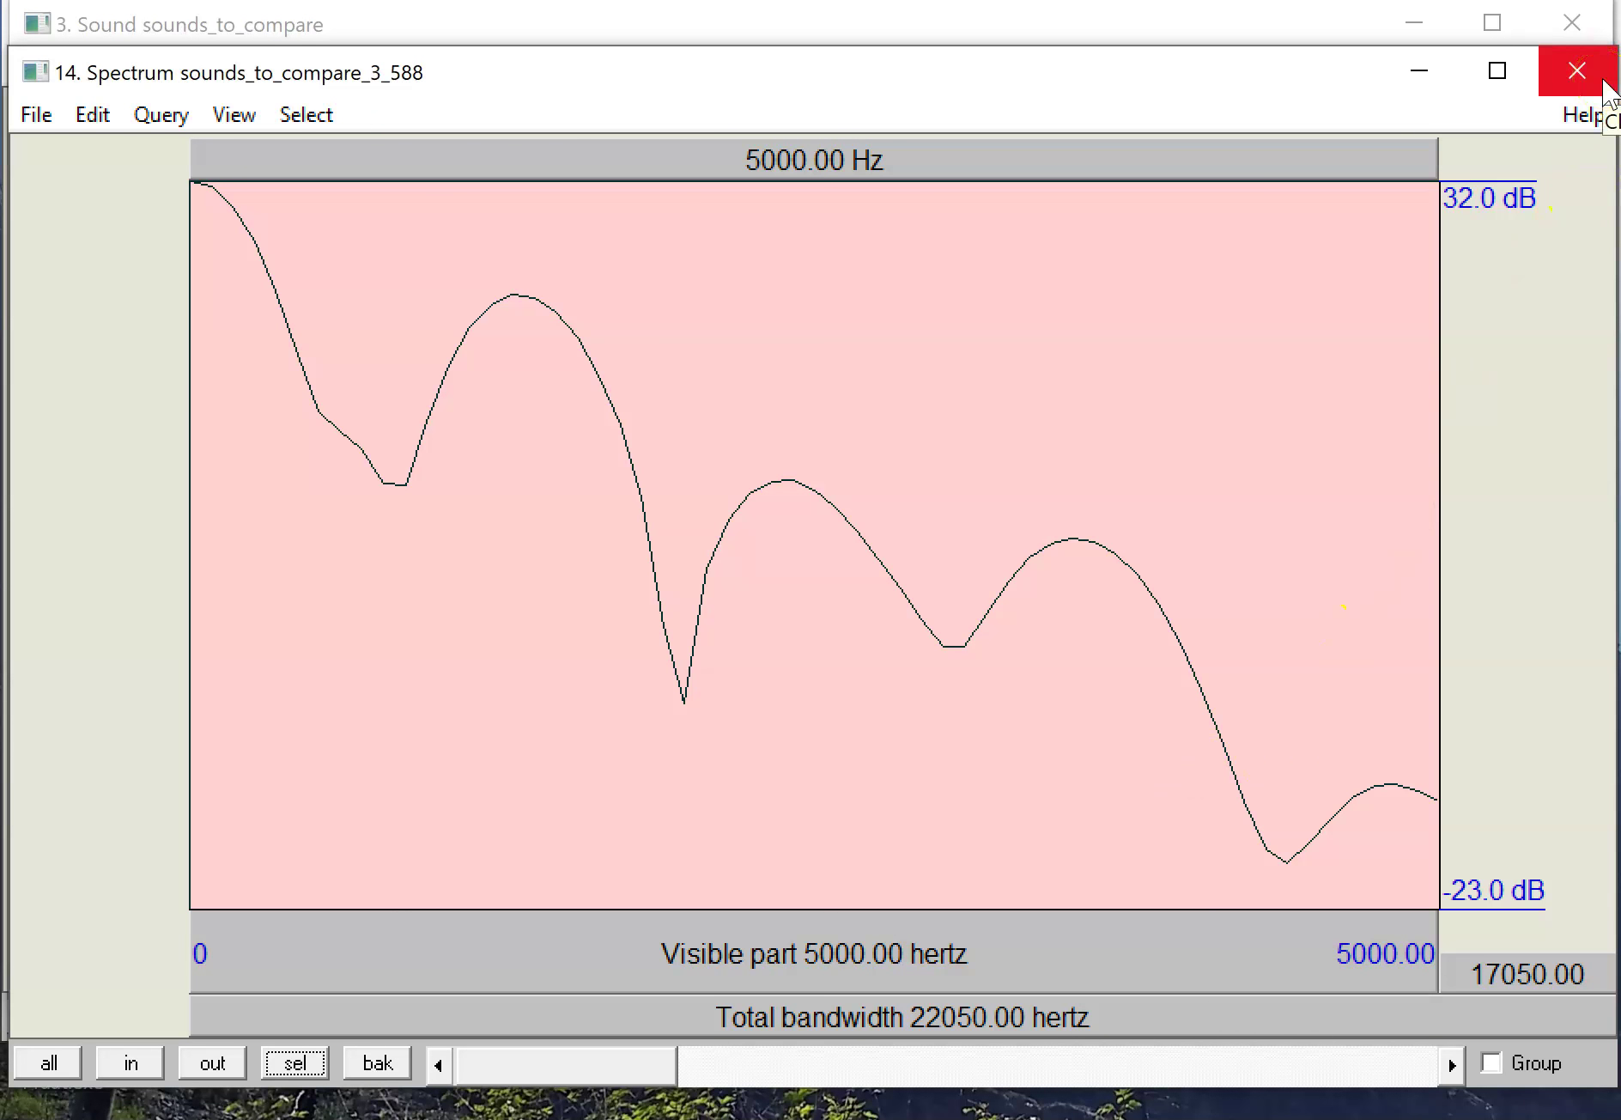
Step: Close the previous slice and view a spectral slice of the 3.43–3.75 s vowel
{"action": "left_click", "coordinate": [1577, 72]}
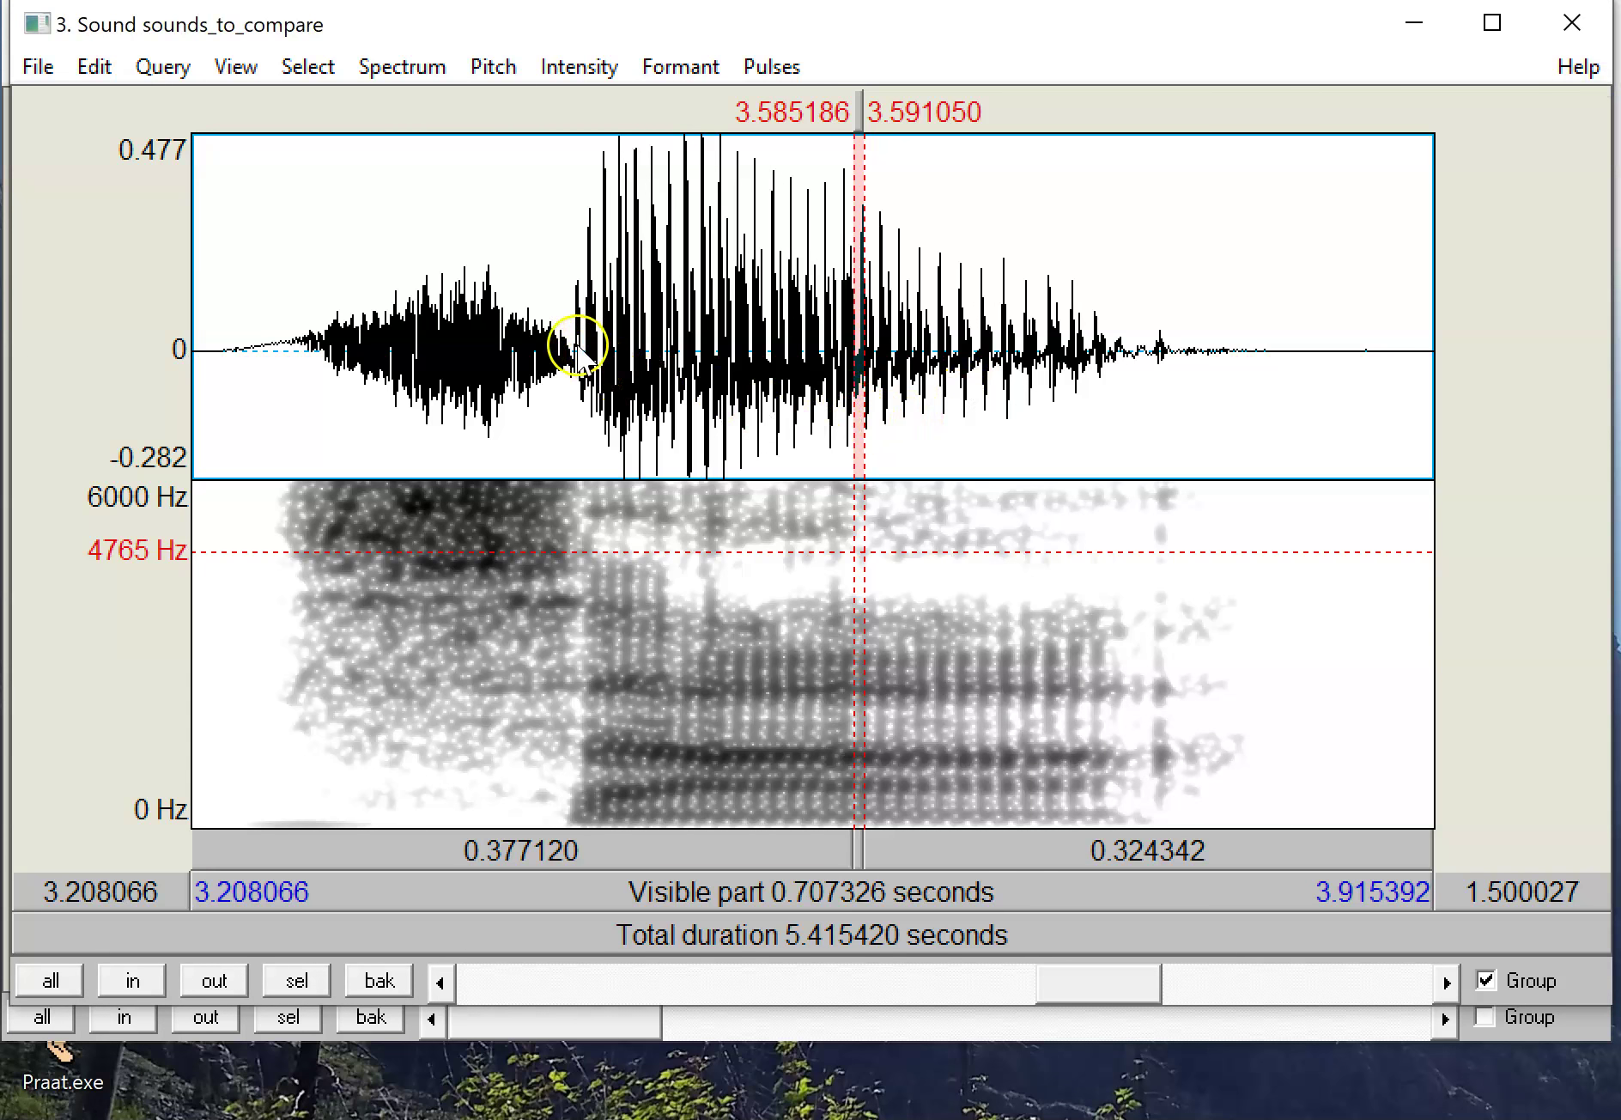
{"action": "left_click_drag", "start_coordinate": [576, 337], "coordinate": [1142, 456]}
{"action": "left_click", "coordinate": [405, 66]}
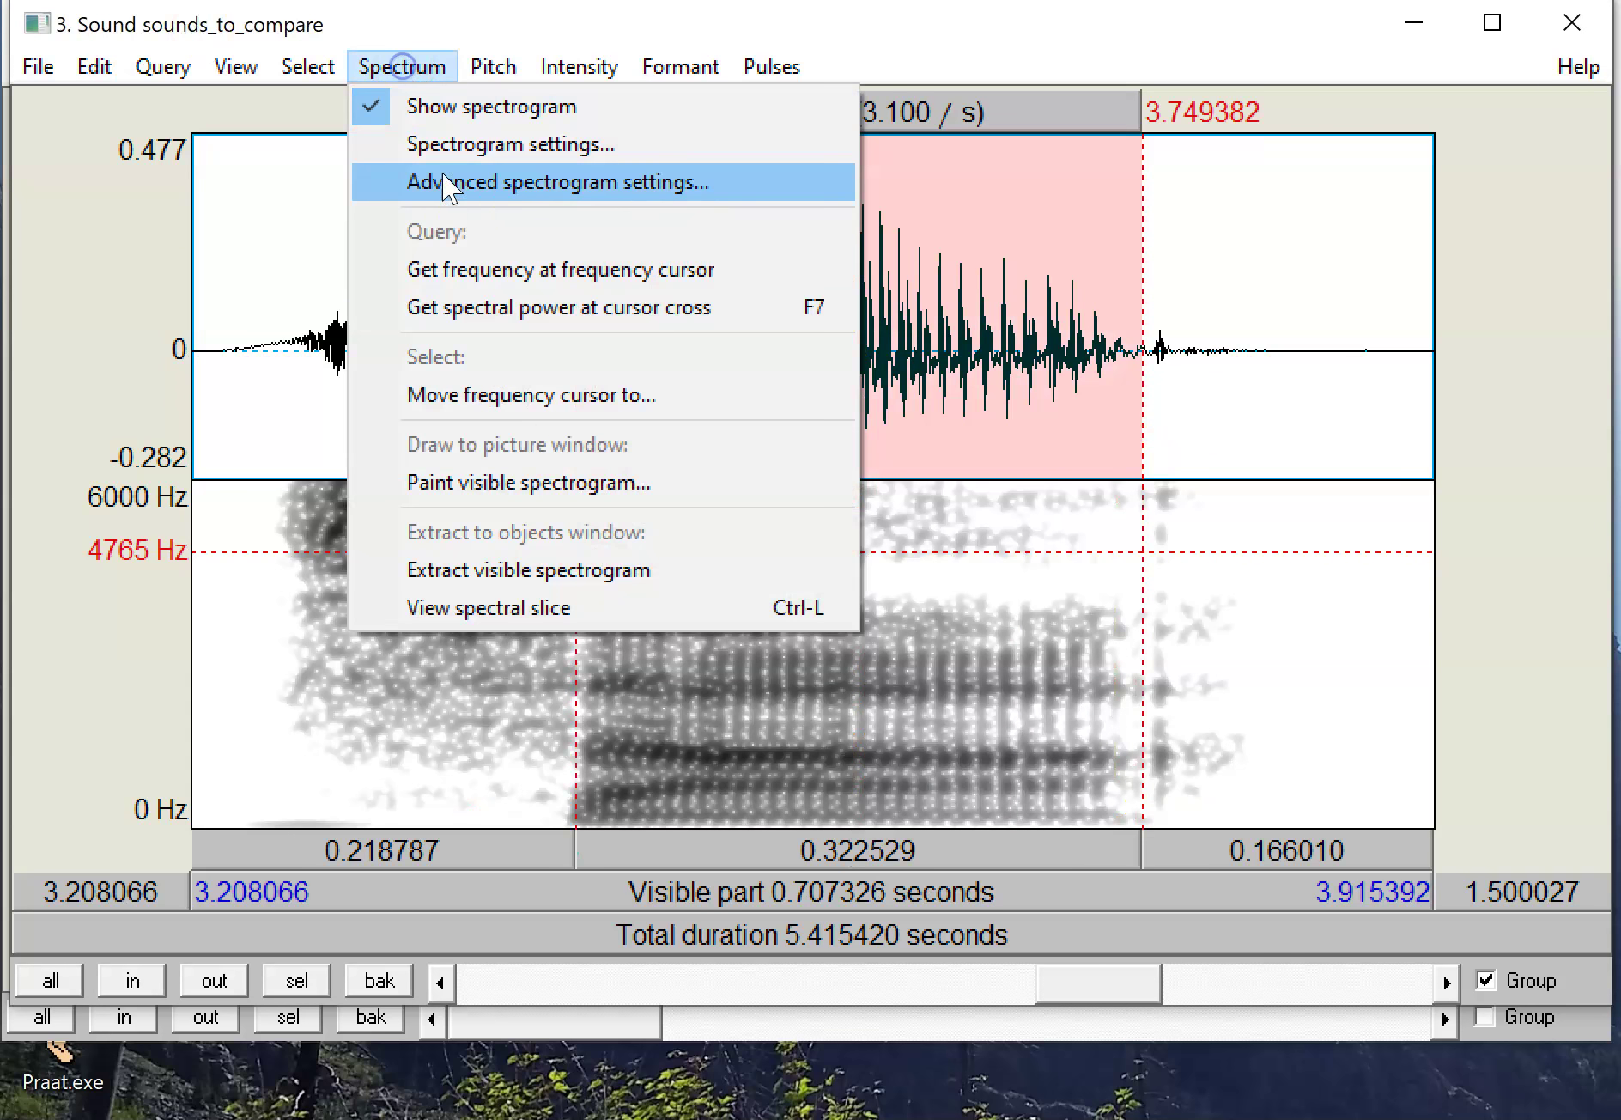
{"action": "left_click", "coordinate": [572, 609]}
{"action": "left_click_drag", "start_coordinate": [1086, 361], "coordinate": [693, 46]}
Step: Zoom the slice to 0–3964.79 Hz, measure at 2352.89 Hz, then close it
{"action": "left_click_drag", "start_coordinate": [424, 515], "coordinate": [76, 435]}
{"action": "left_click", "coordinate": [310, 1028]}
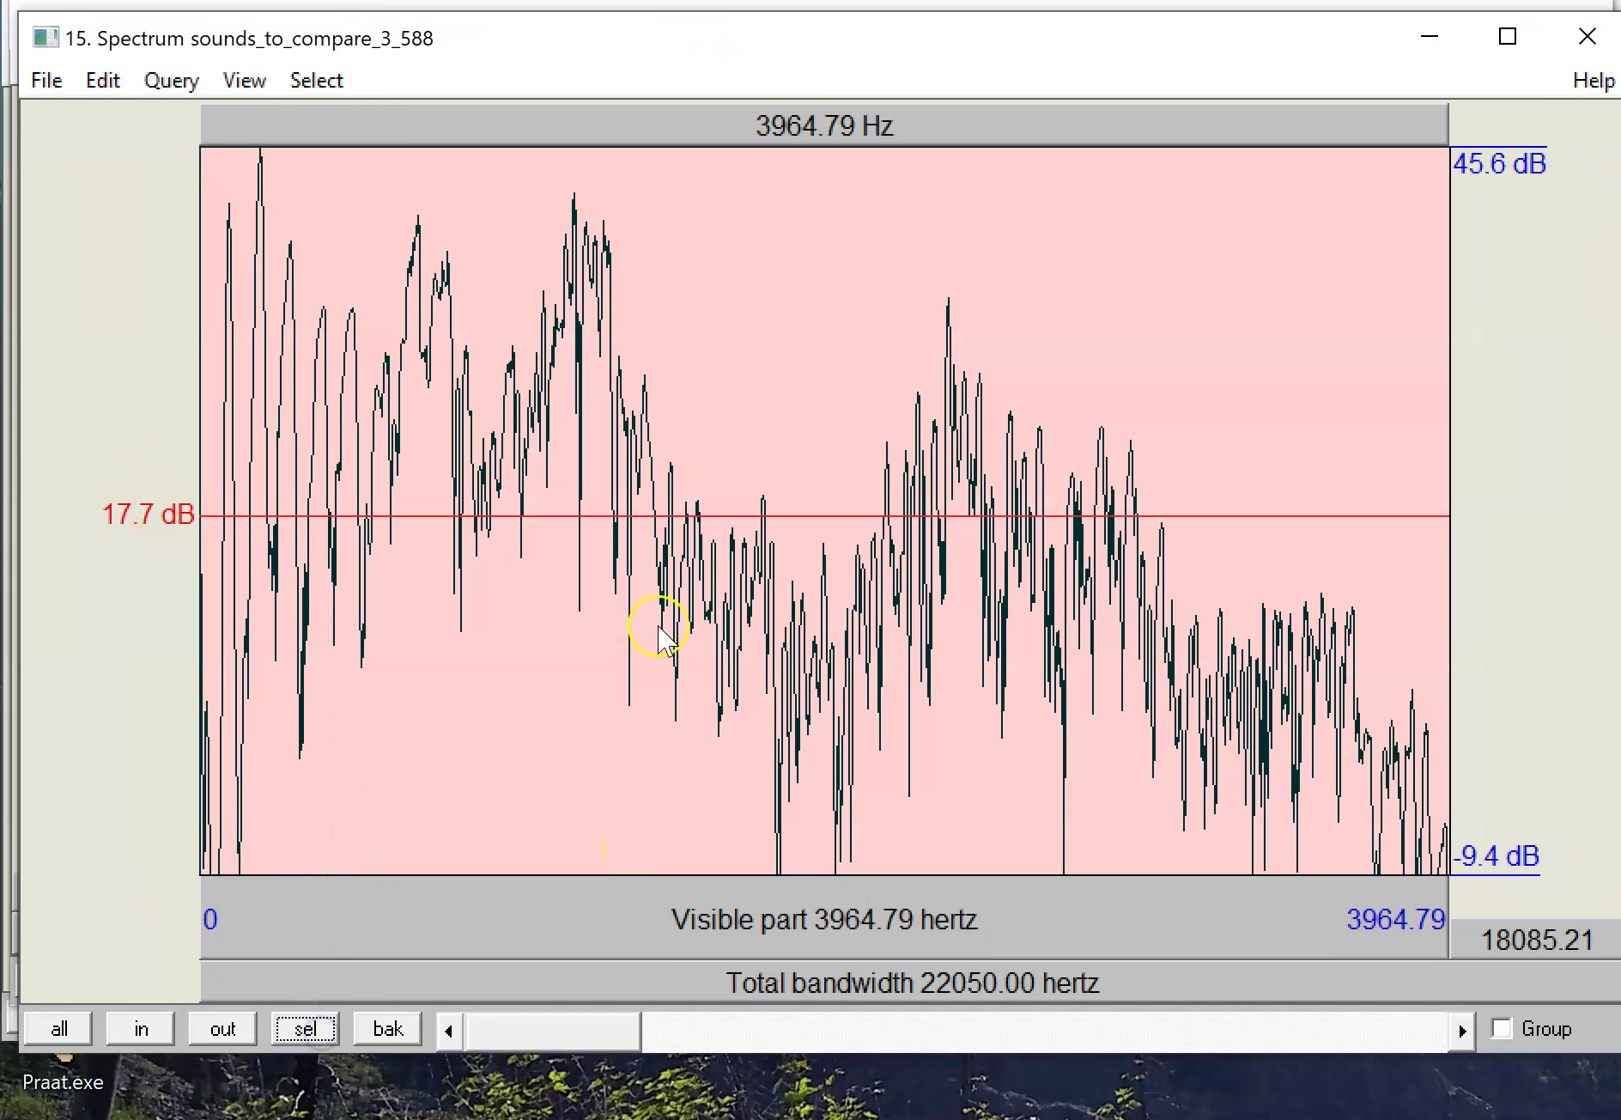
{"action": "left_click", "coordinate": [940, 782]}
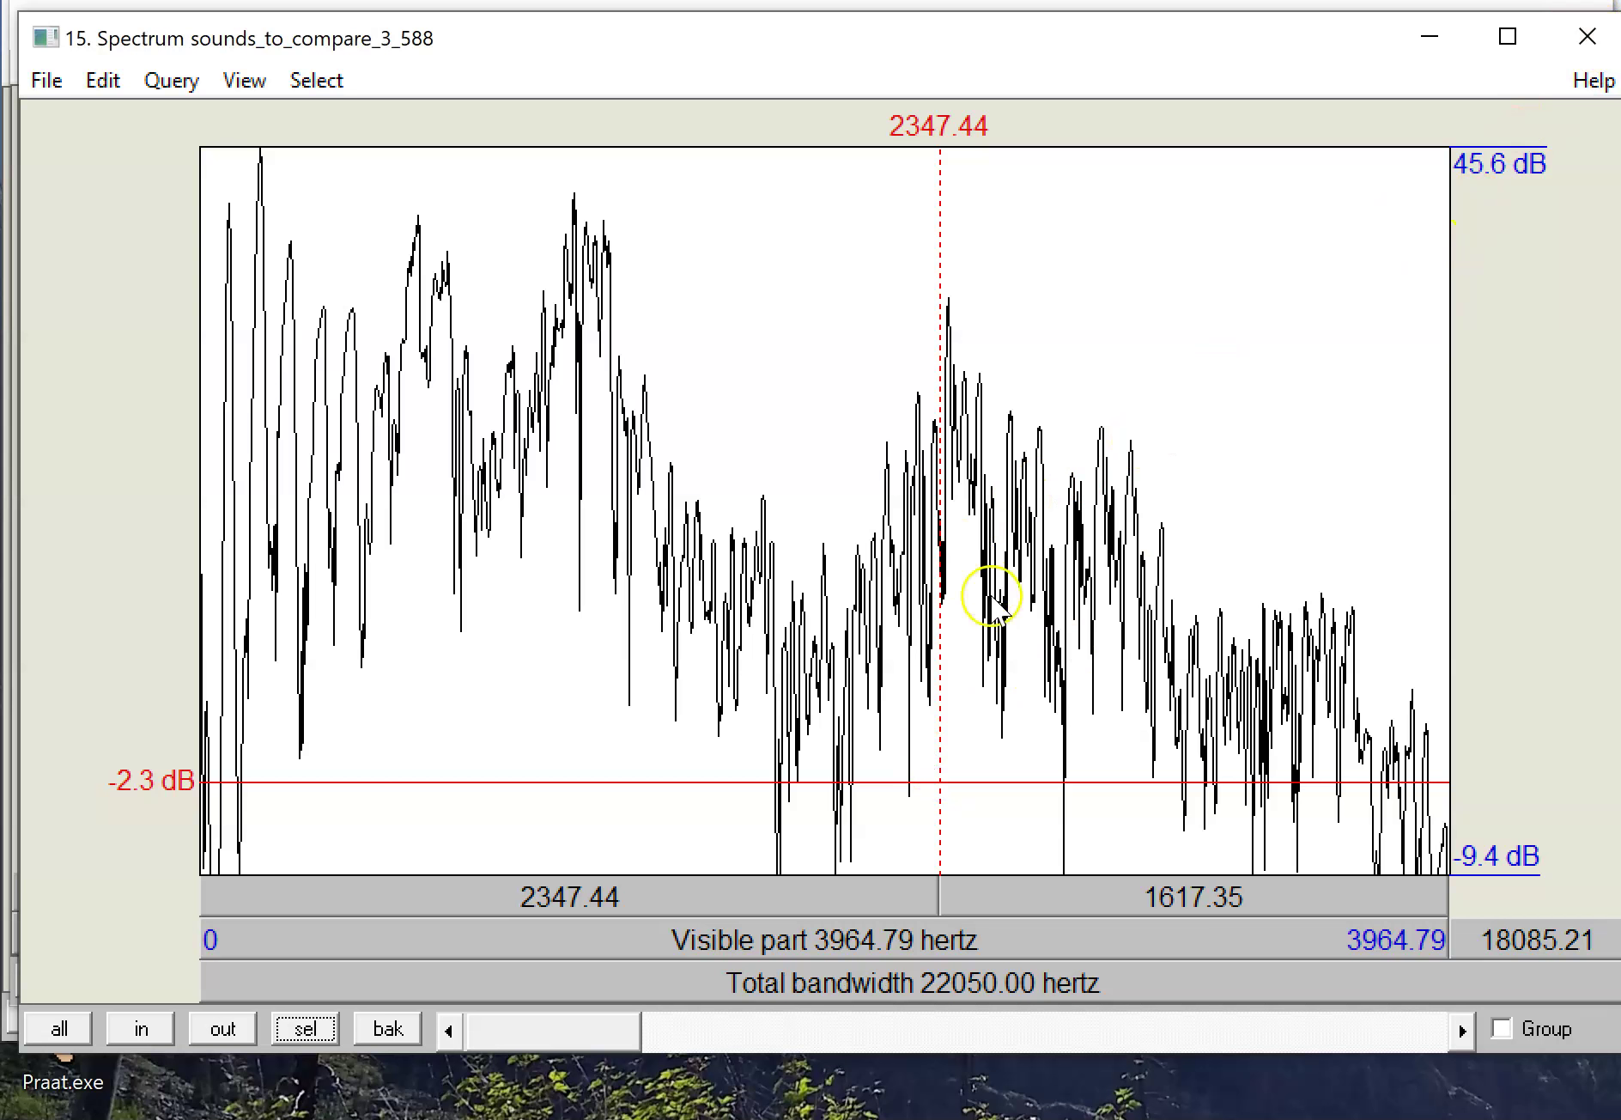
{"action": "left_click", "coordinate": [942, 860]}
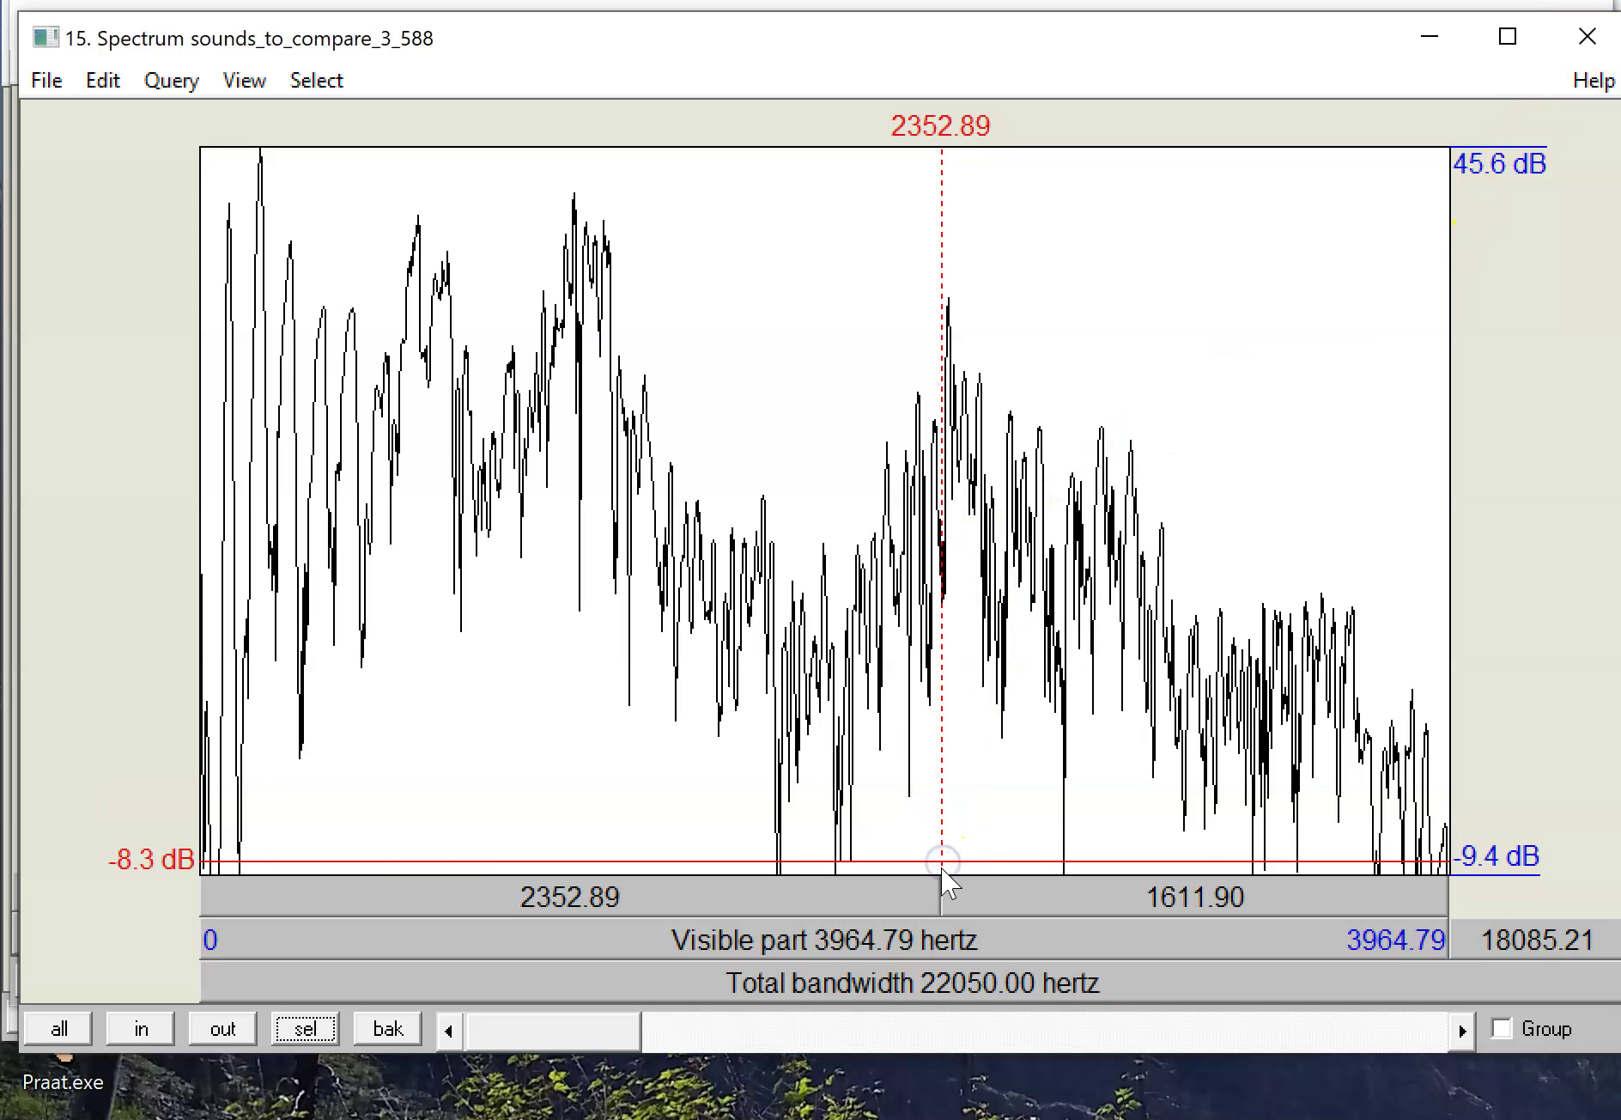
{"action": "left_click", "coordinate": [1580, 32]}
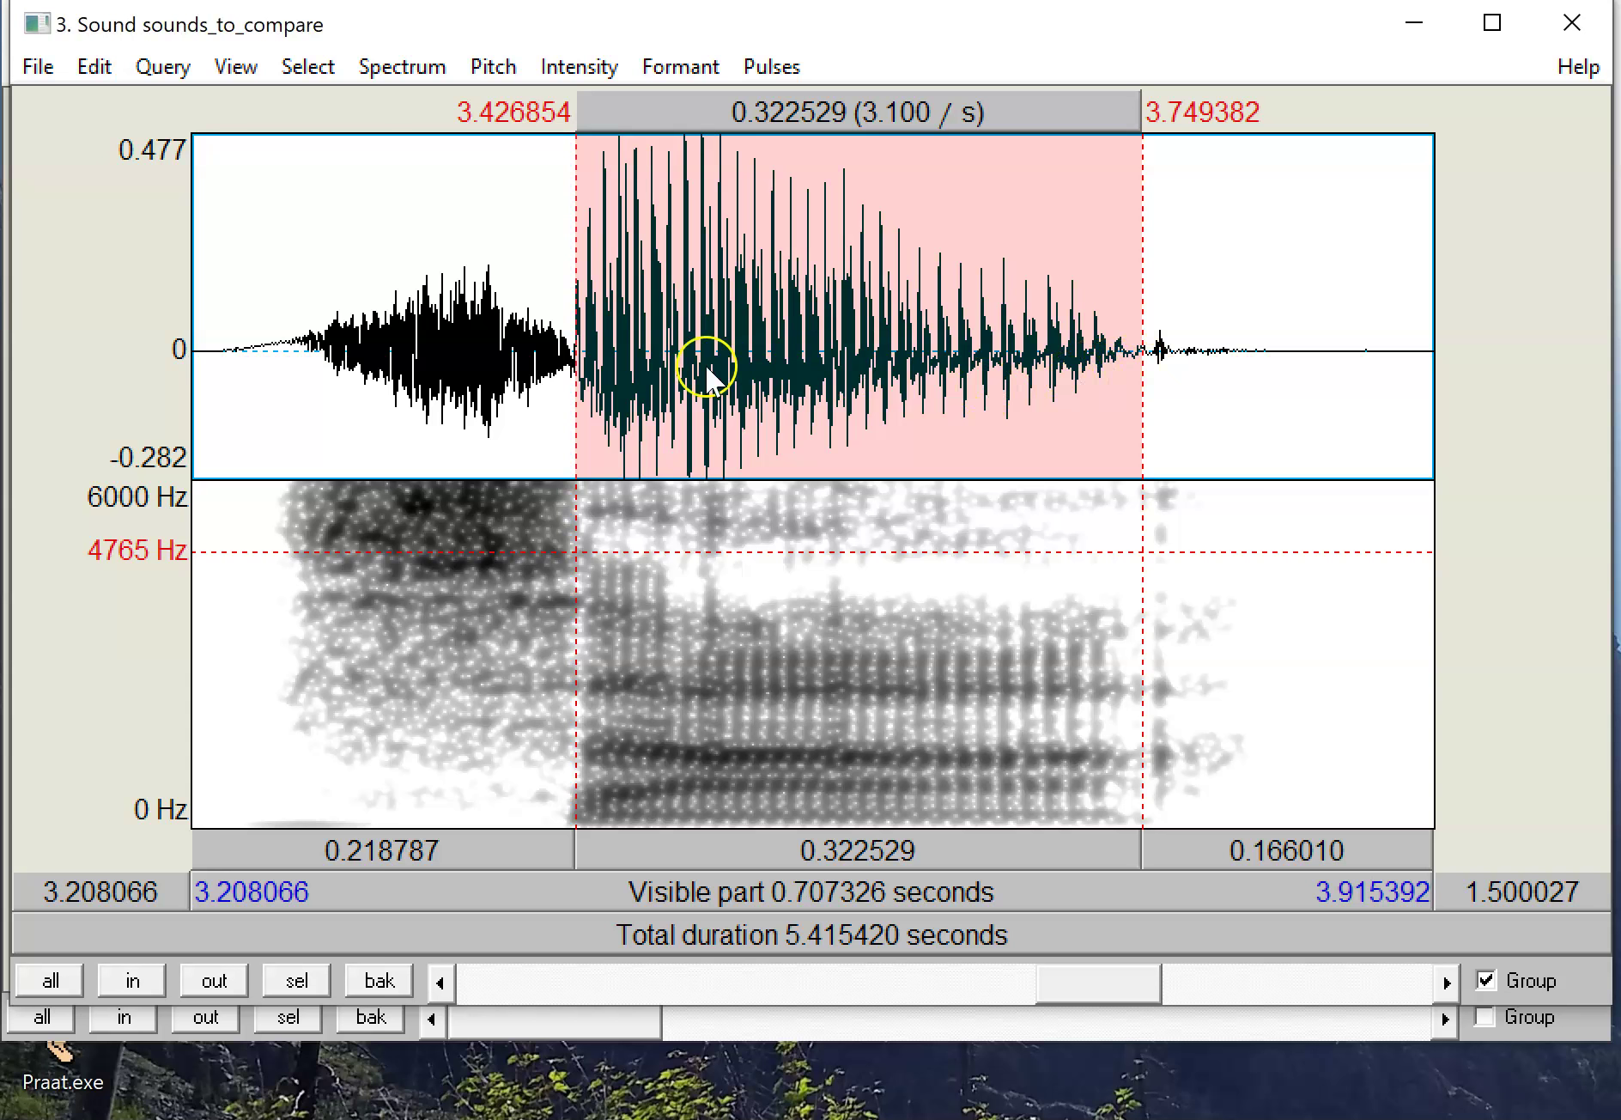
Step: Test short vowel-edge selections, then mark 3.261680–3.747428 s across the whole syllable
{"action": "left_click", "coordinate": [682, 667]}
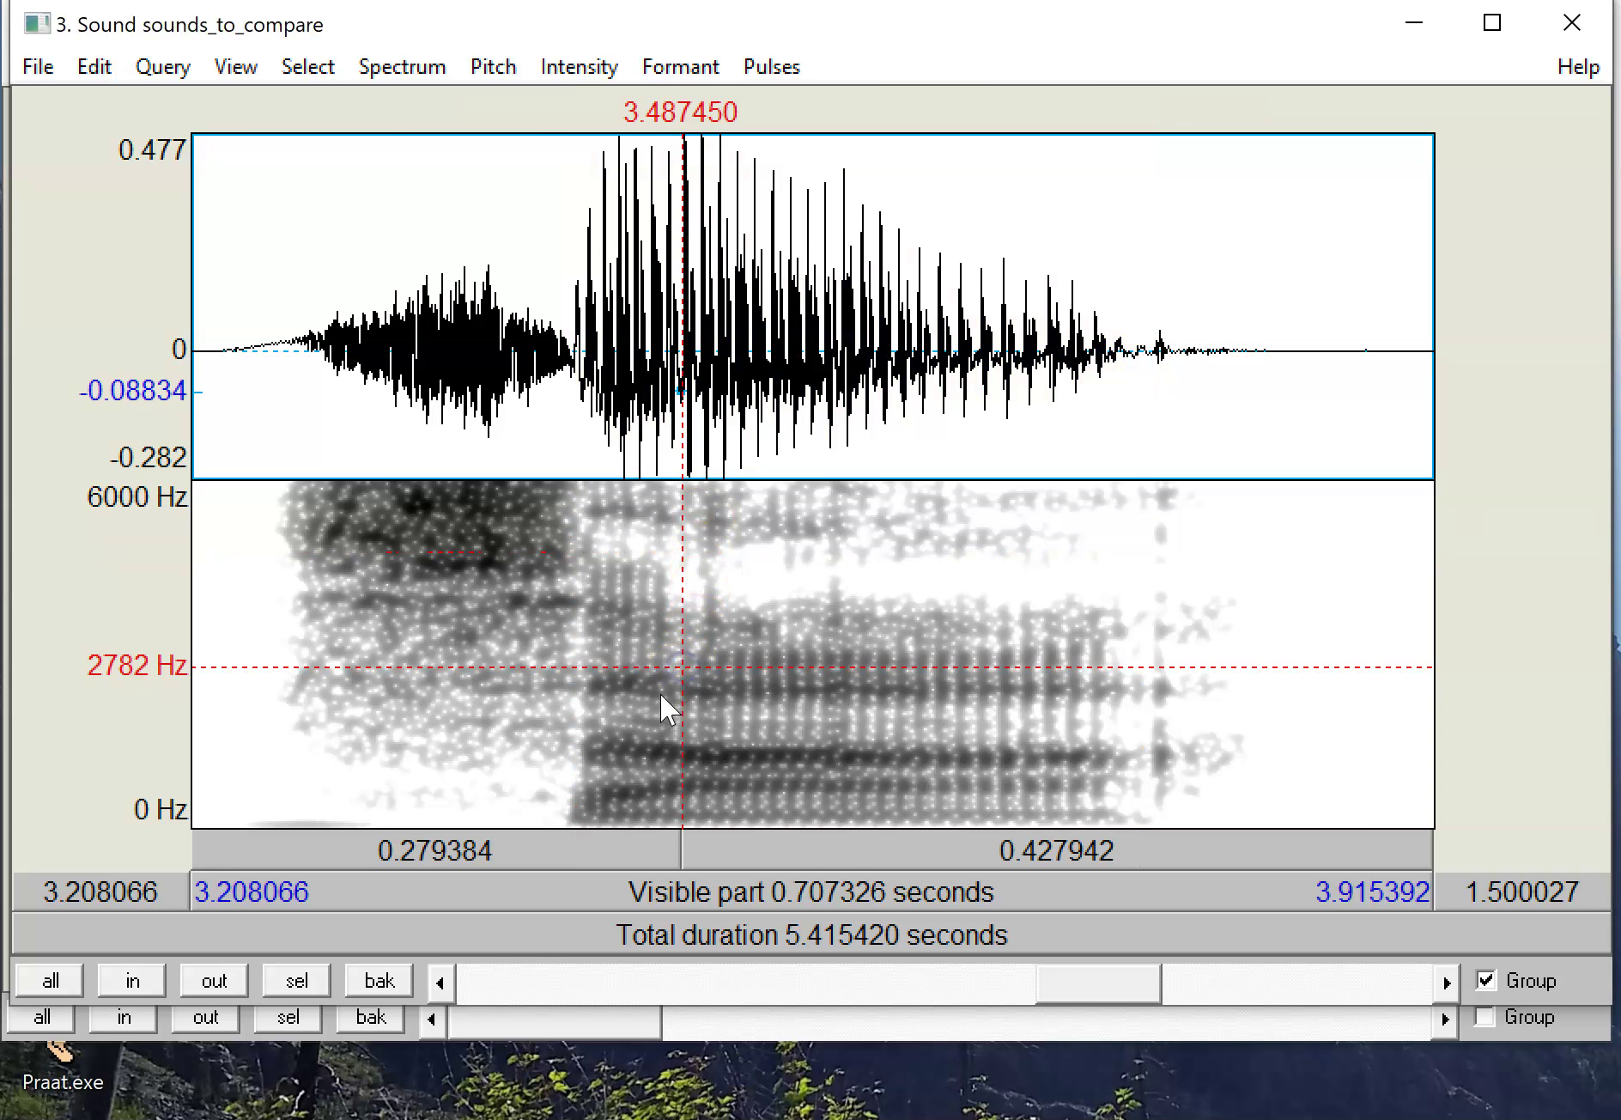
{"action": "left_click_drag", "start_coordinate": [660, 689], "coordinate": [583, 678]}
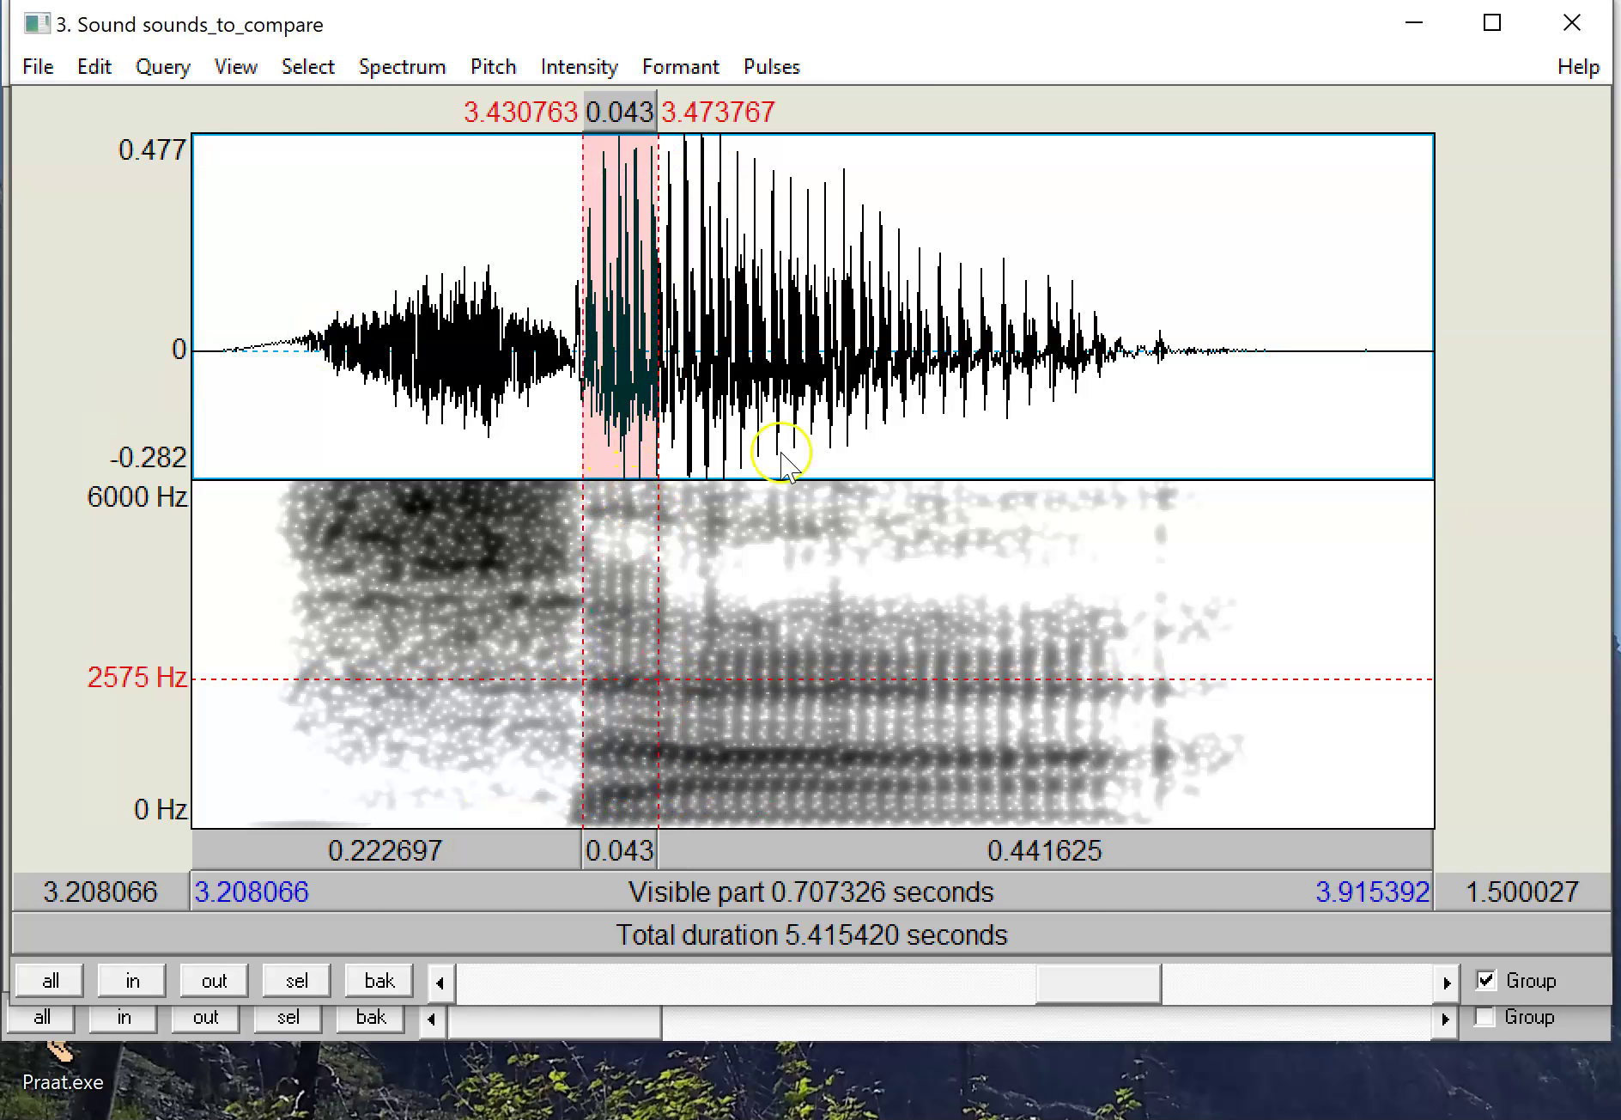
{"action": "left_click_drag", "start_coordinate": [1113, 370], "coordinate": [1027, 375]}
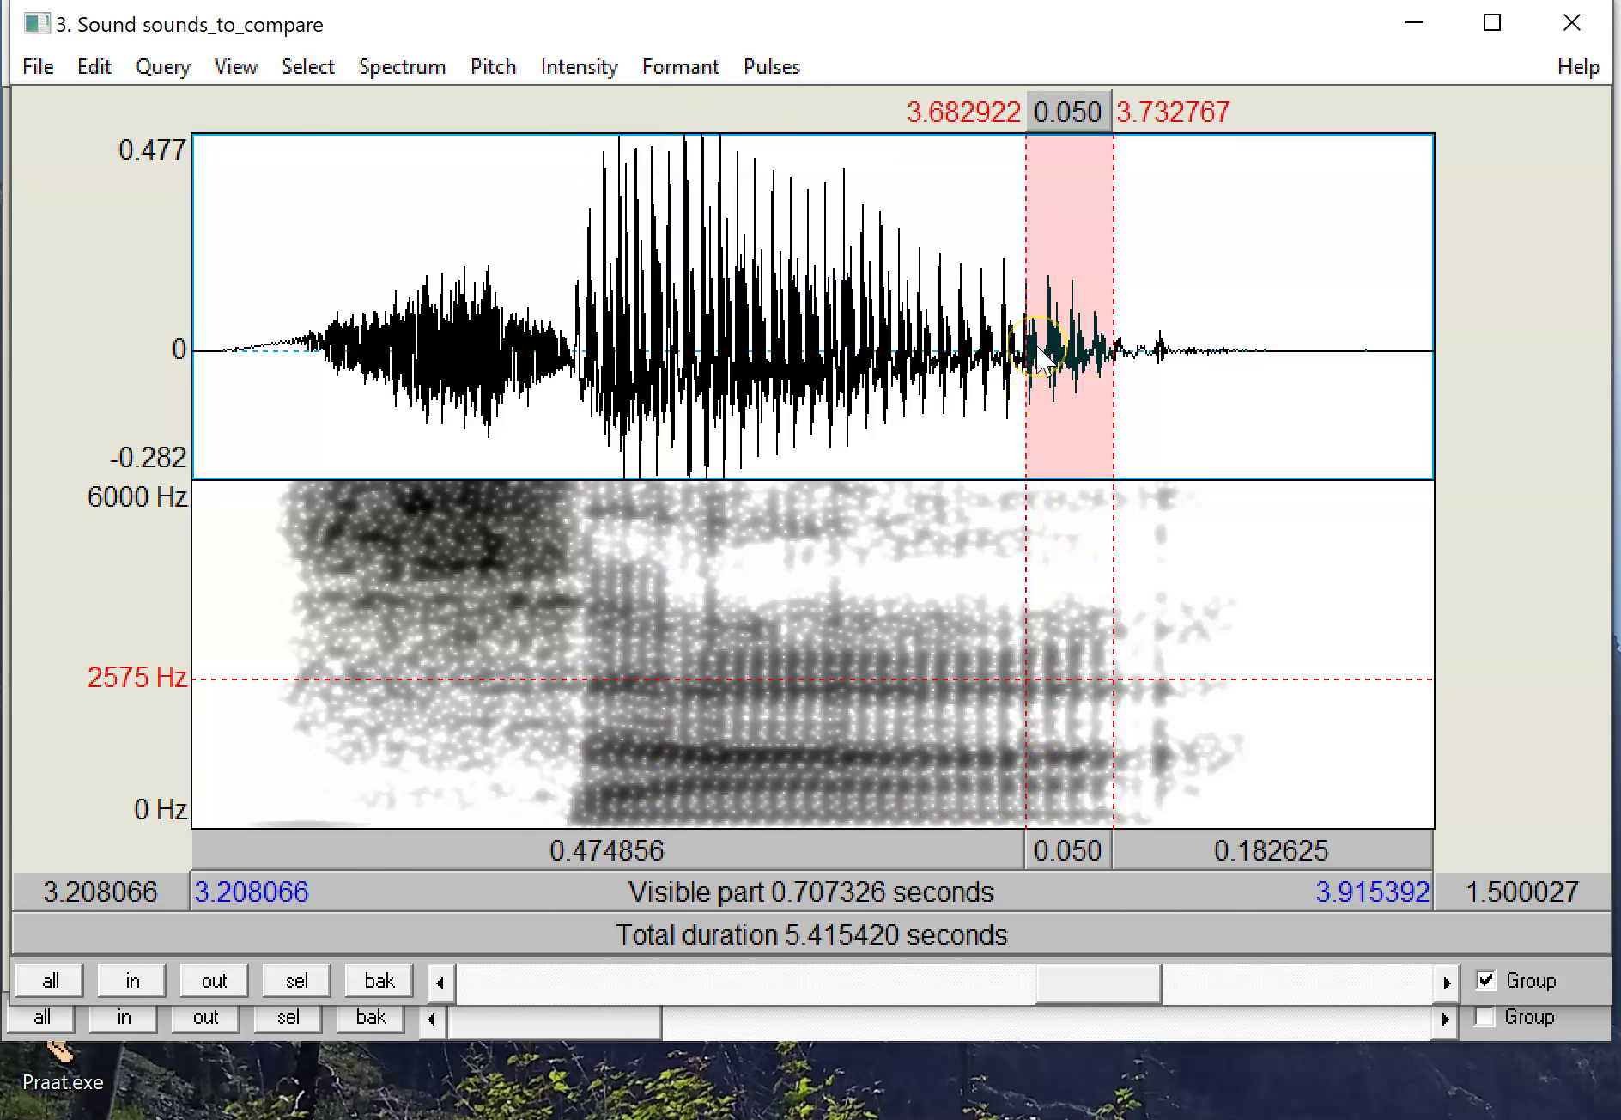
{"action": "left_click", "coordinate": [1134, 410]}
{"action": "mouse_move", "coordinate": [504, 354]}
{"action": "left_mouse_down"}
{"action": "mouse_move", "coordinate": [271, 351]}
{"action": "mouse_move", "coordinate": [286, 354]}
{"action": "left_mouse_up"}
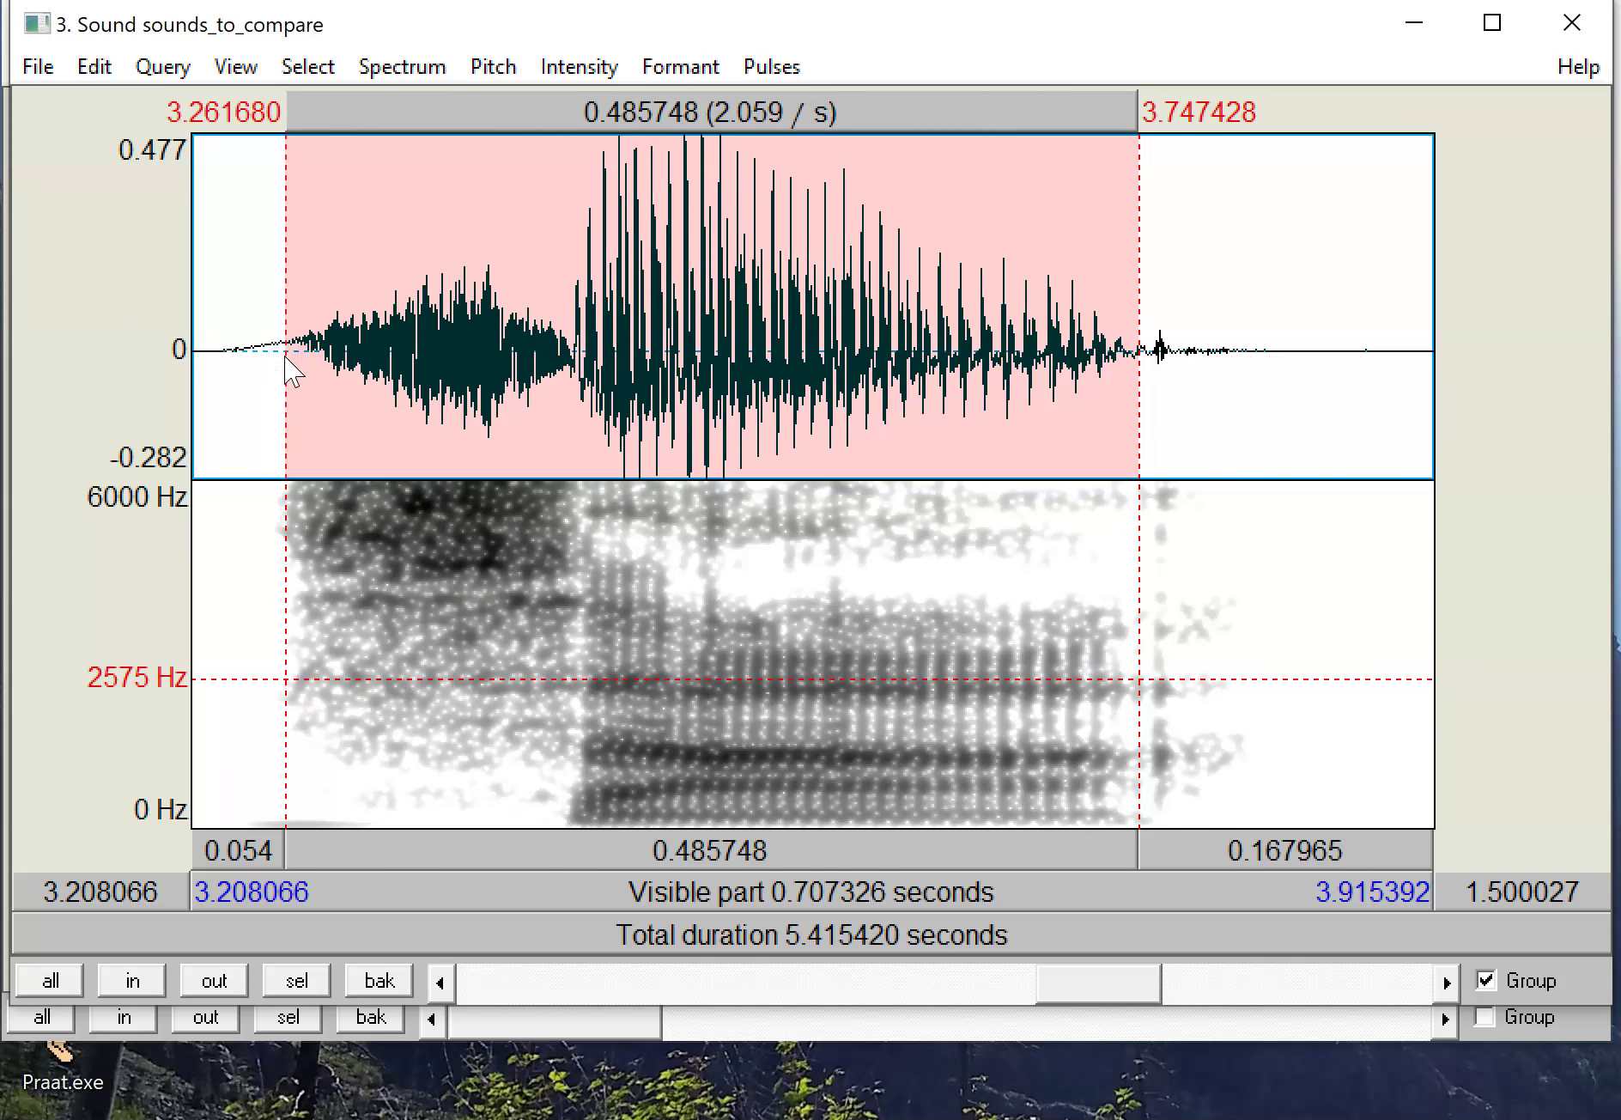
Step: Open a spectral slice of the syllable and zoom it to 0–7116 Hz
{"action": "left_click", "coordinate": [400, 66]}
{"action": "left_click", "coordinate": [545, 607]}
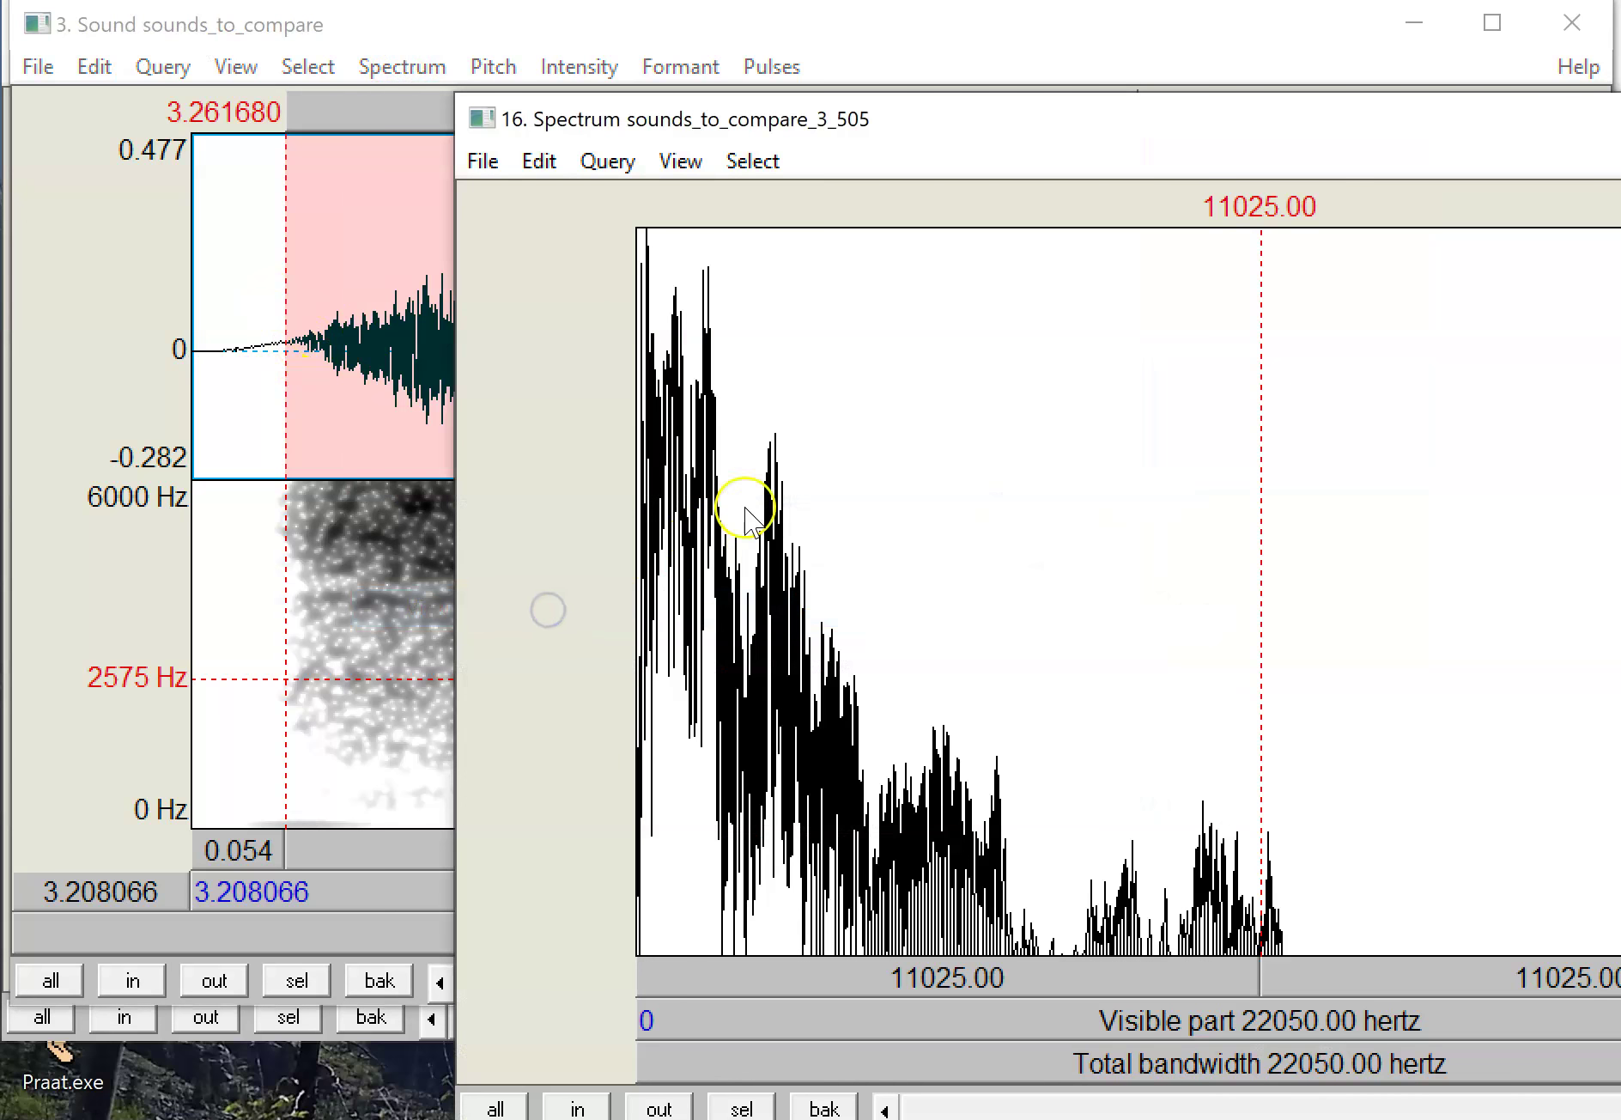
{"action": "left_click", "coordinate": [1041, 803]}
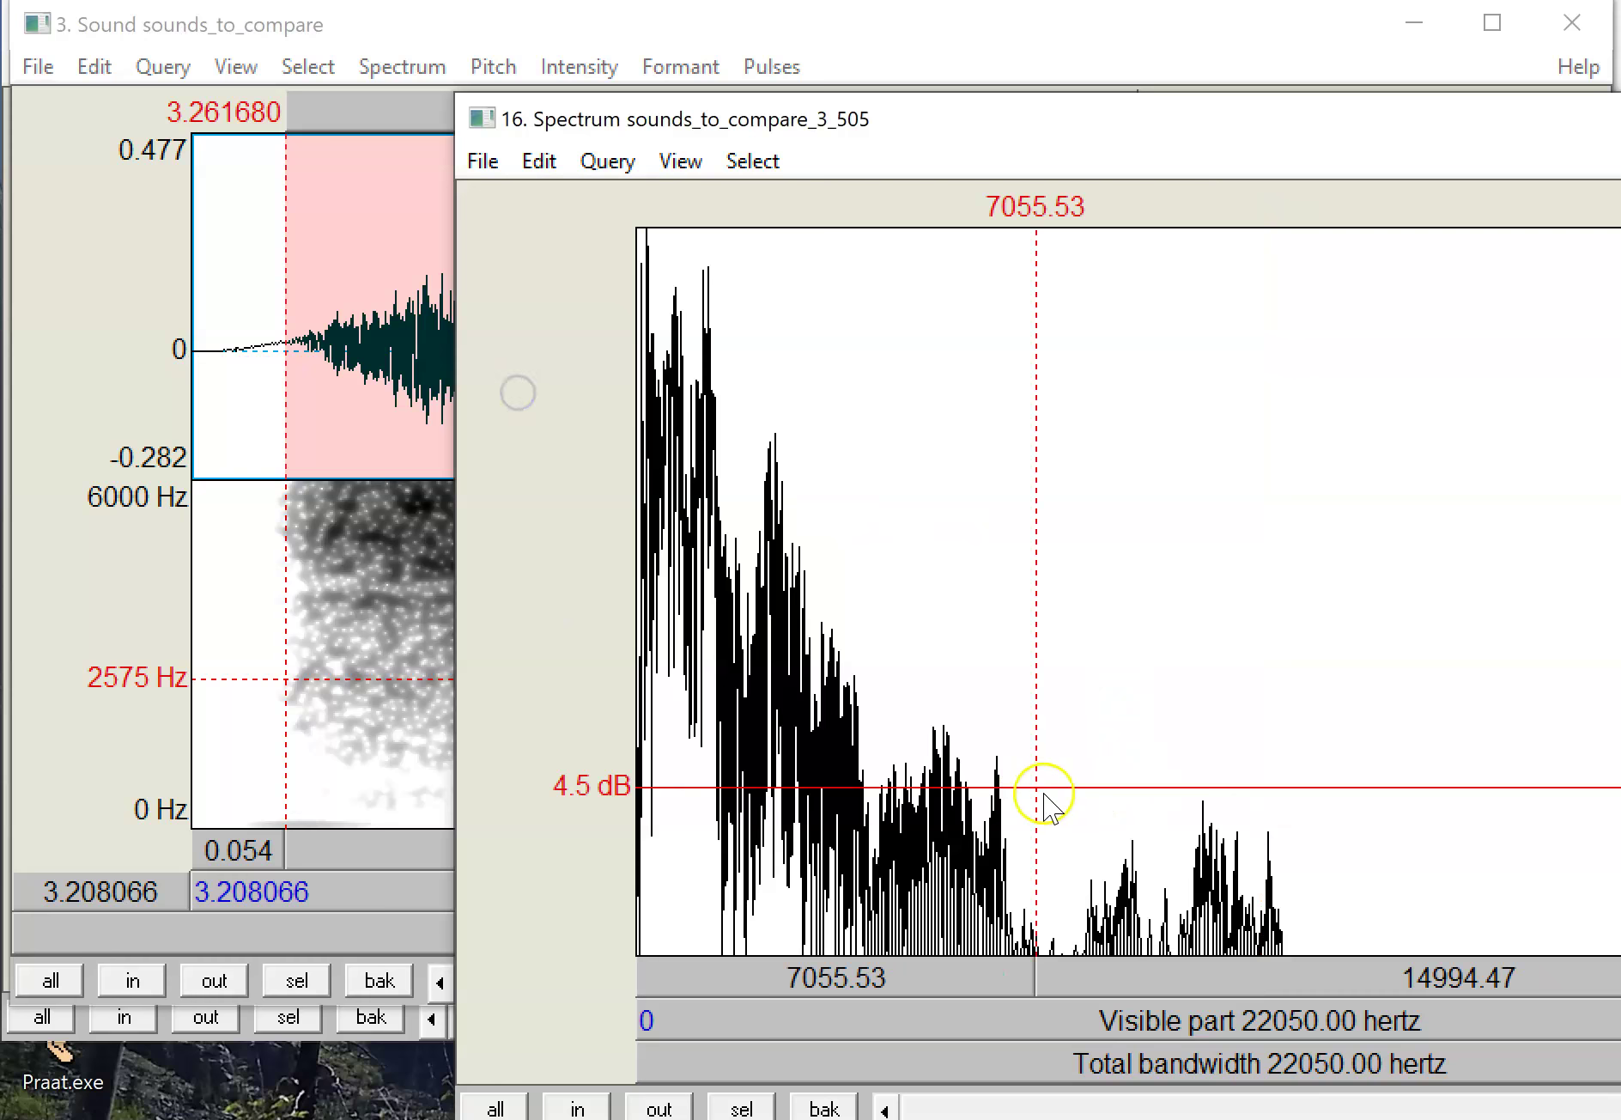
{"action": "left_click_drag", "start_coordinate": [1041, 788], "coordinate": [45, 640]}
{"action": "left_click", "coordinate": [742, 1108]}
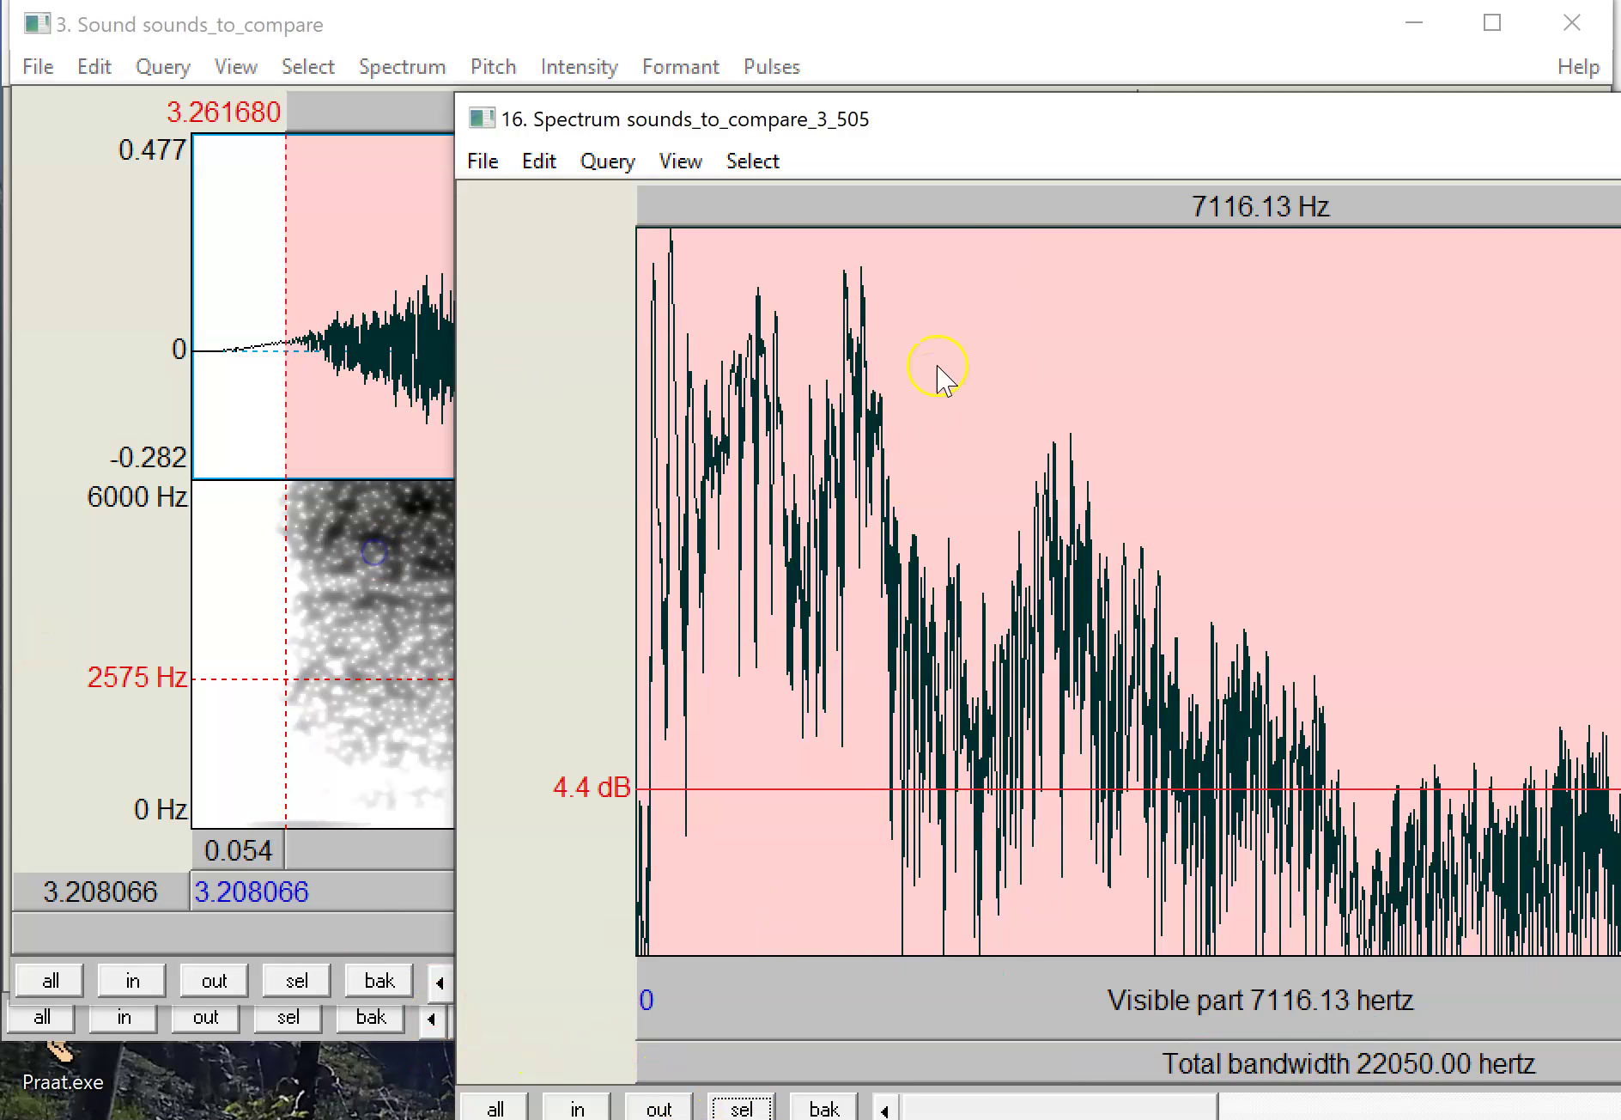
{"action": "left_click_drag", "start_coordinate": [1061, 134], "coordinate": [585, 57]}
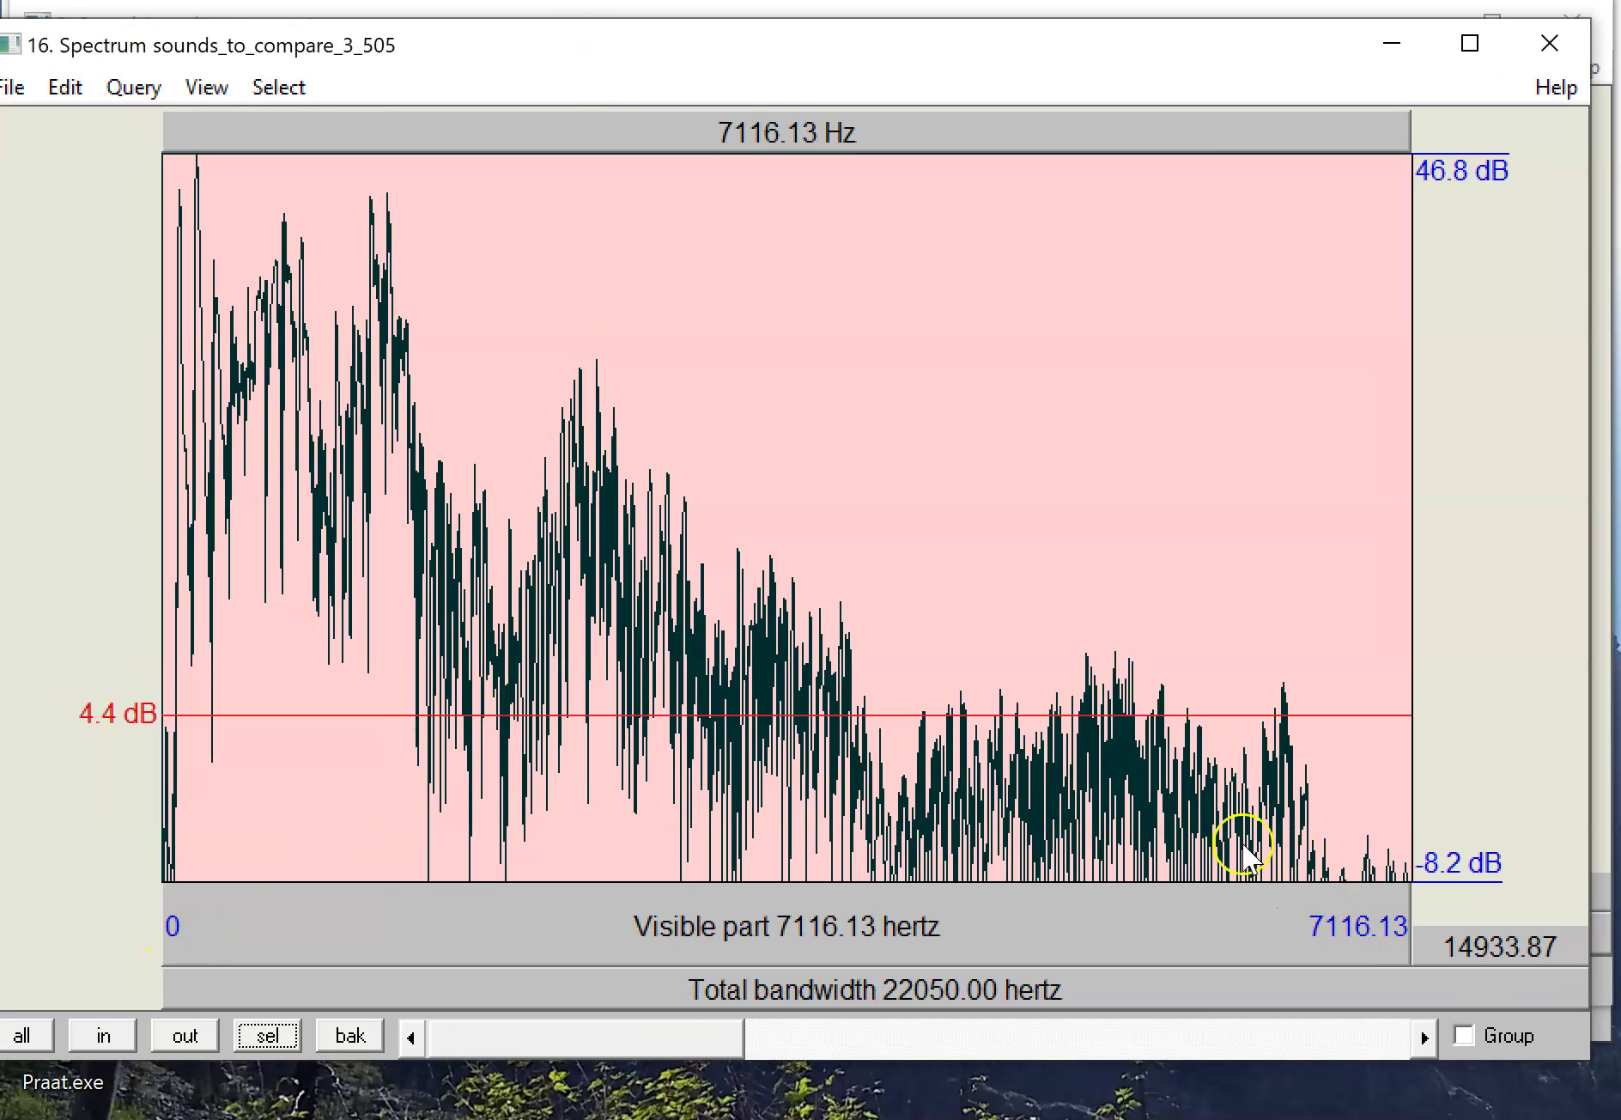
Step: Measure at 3920 Hz, mark the 4184–6619 Hz band, then close the slice
{"action": "left_click", "coordinate": [850, 689]}
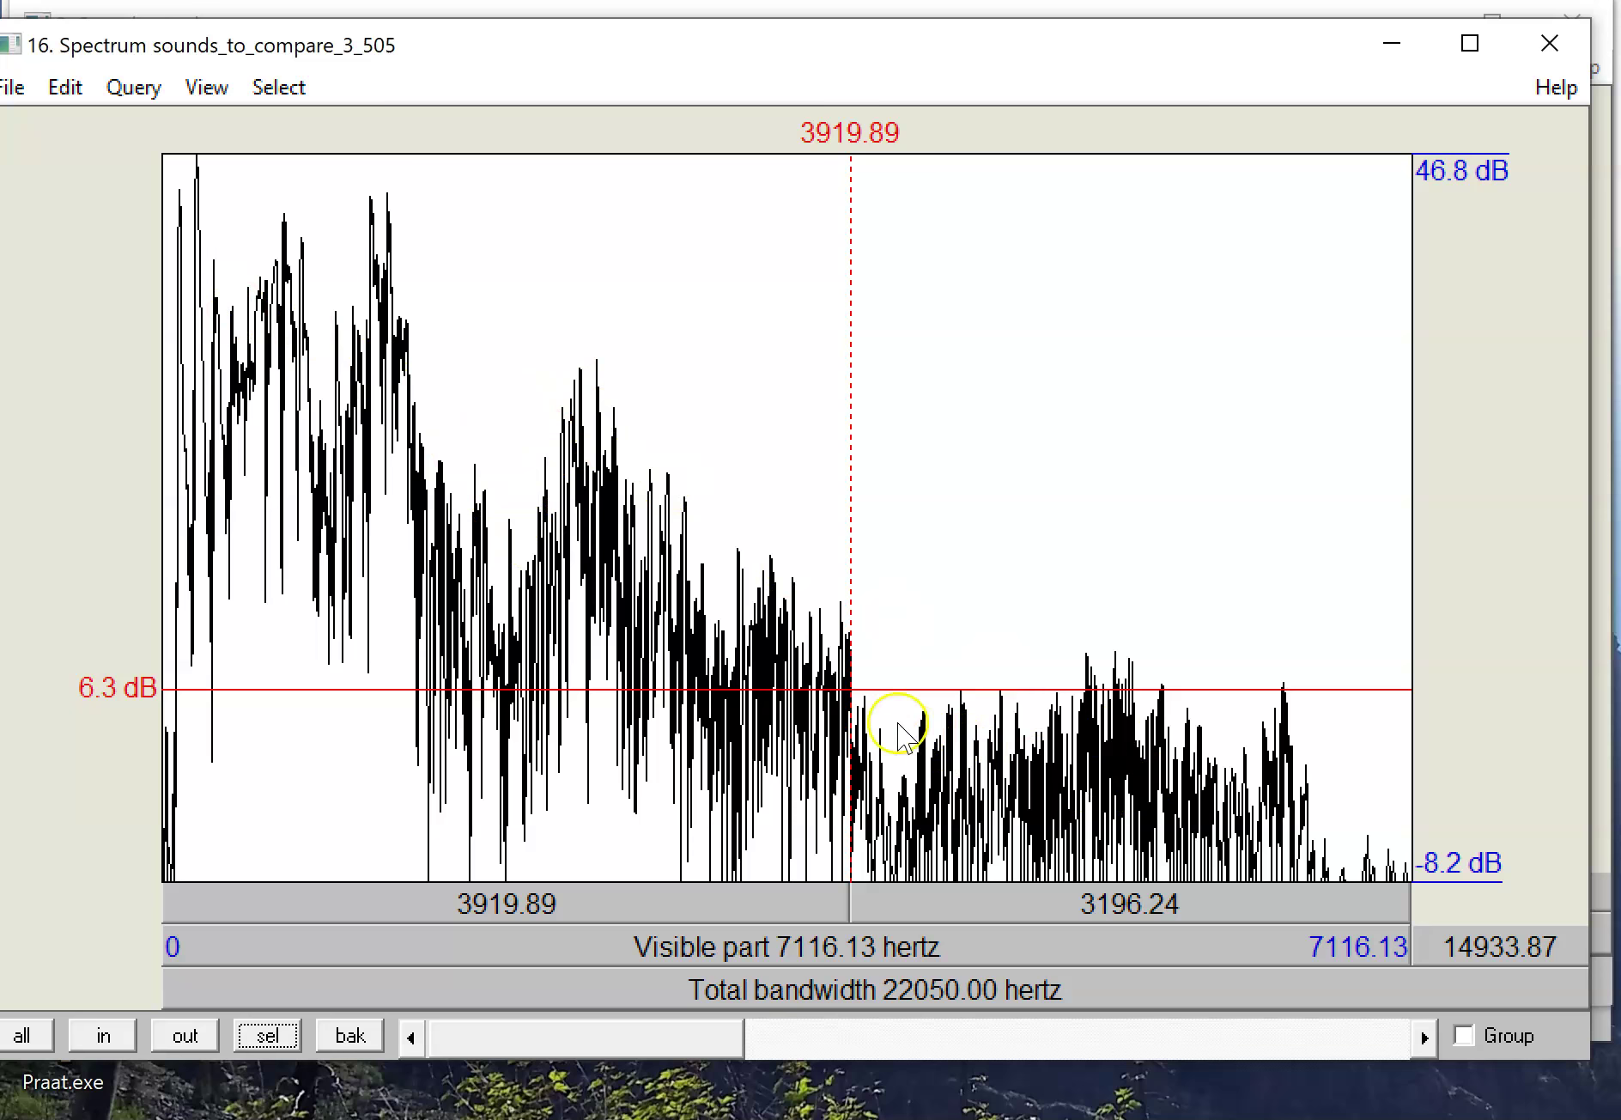
{"action": "left_click", "coordinate": [1250, 710]}
{"action": "left_click_drag", "start_coordinate": [1250, 710], "coordinate": [1326, 717]}
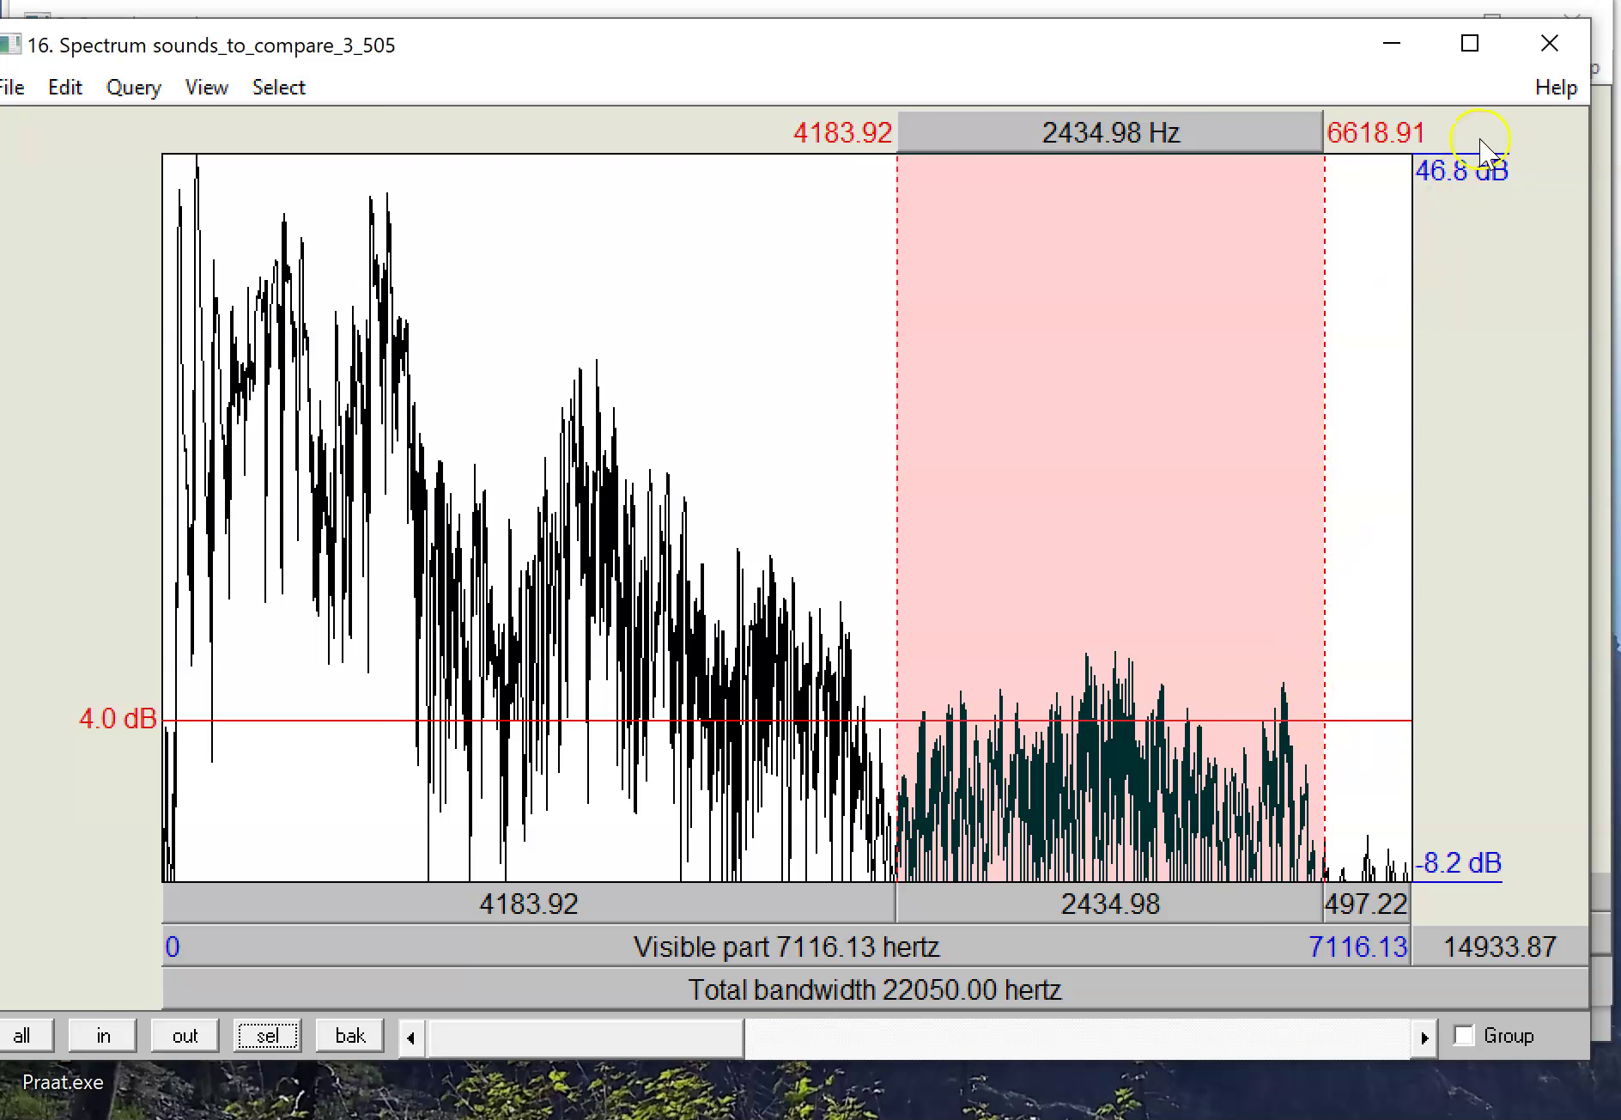
{"action": "left_click", "coordinate": [1537, 57]}
{"action": "left_click", "coordinate": [551, 369]}
Step: Select the fricative from 3.251906 to 3.424899 s and open its spectral slice
{"action": "left_click_drag", "start_coordinate": [573, 352], "coordinate": [269, 376]}
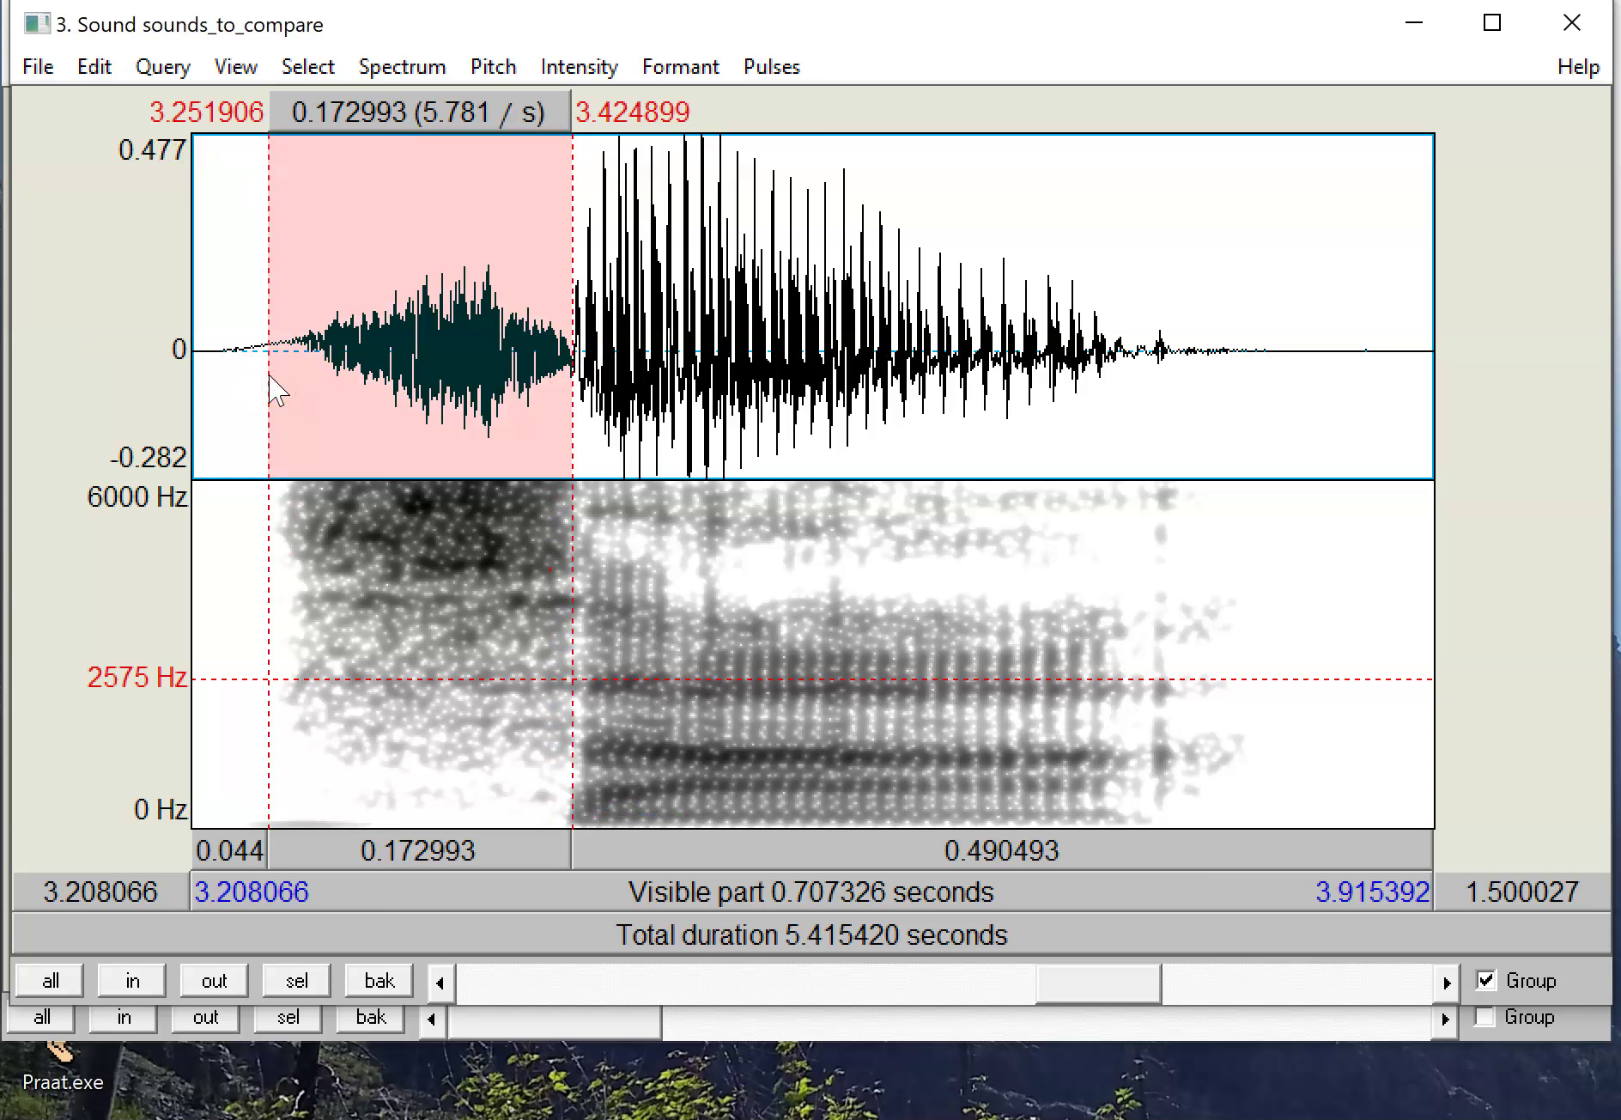
{"action": "left_click", "coordinate": [404, 66]}
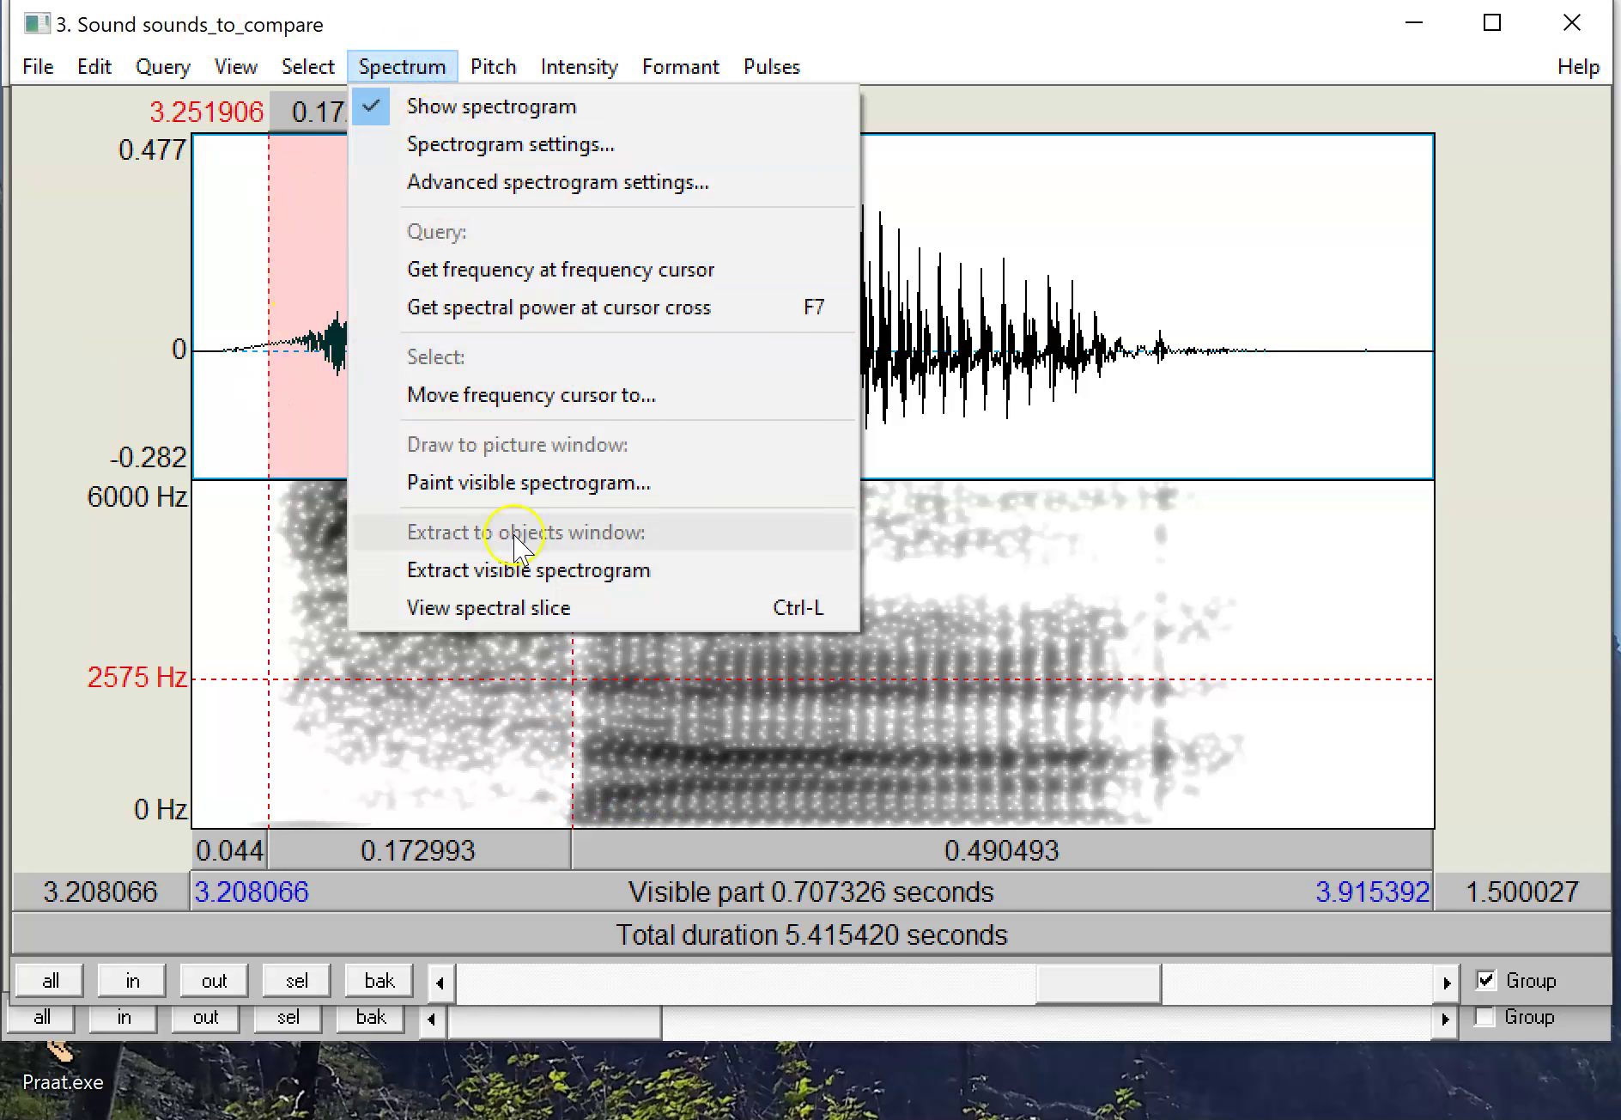
{"action": "left_click", "coordinate": [574, 611]}
{"action": "left_click_drag", "start_coordinate": [1108, 287], "coordinate": [610, 108]}
Step: Set the spectrum range to 0–5000 Hz, zoom in, then zoom back out to 0–7500 Hz
{"action": "left_click", "coordinate": [353, 144]}
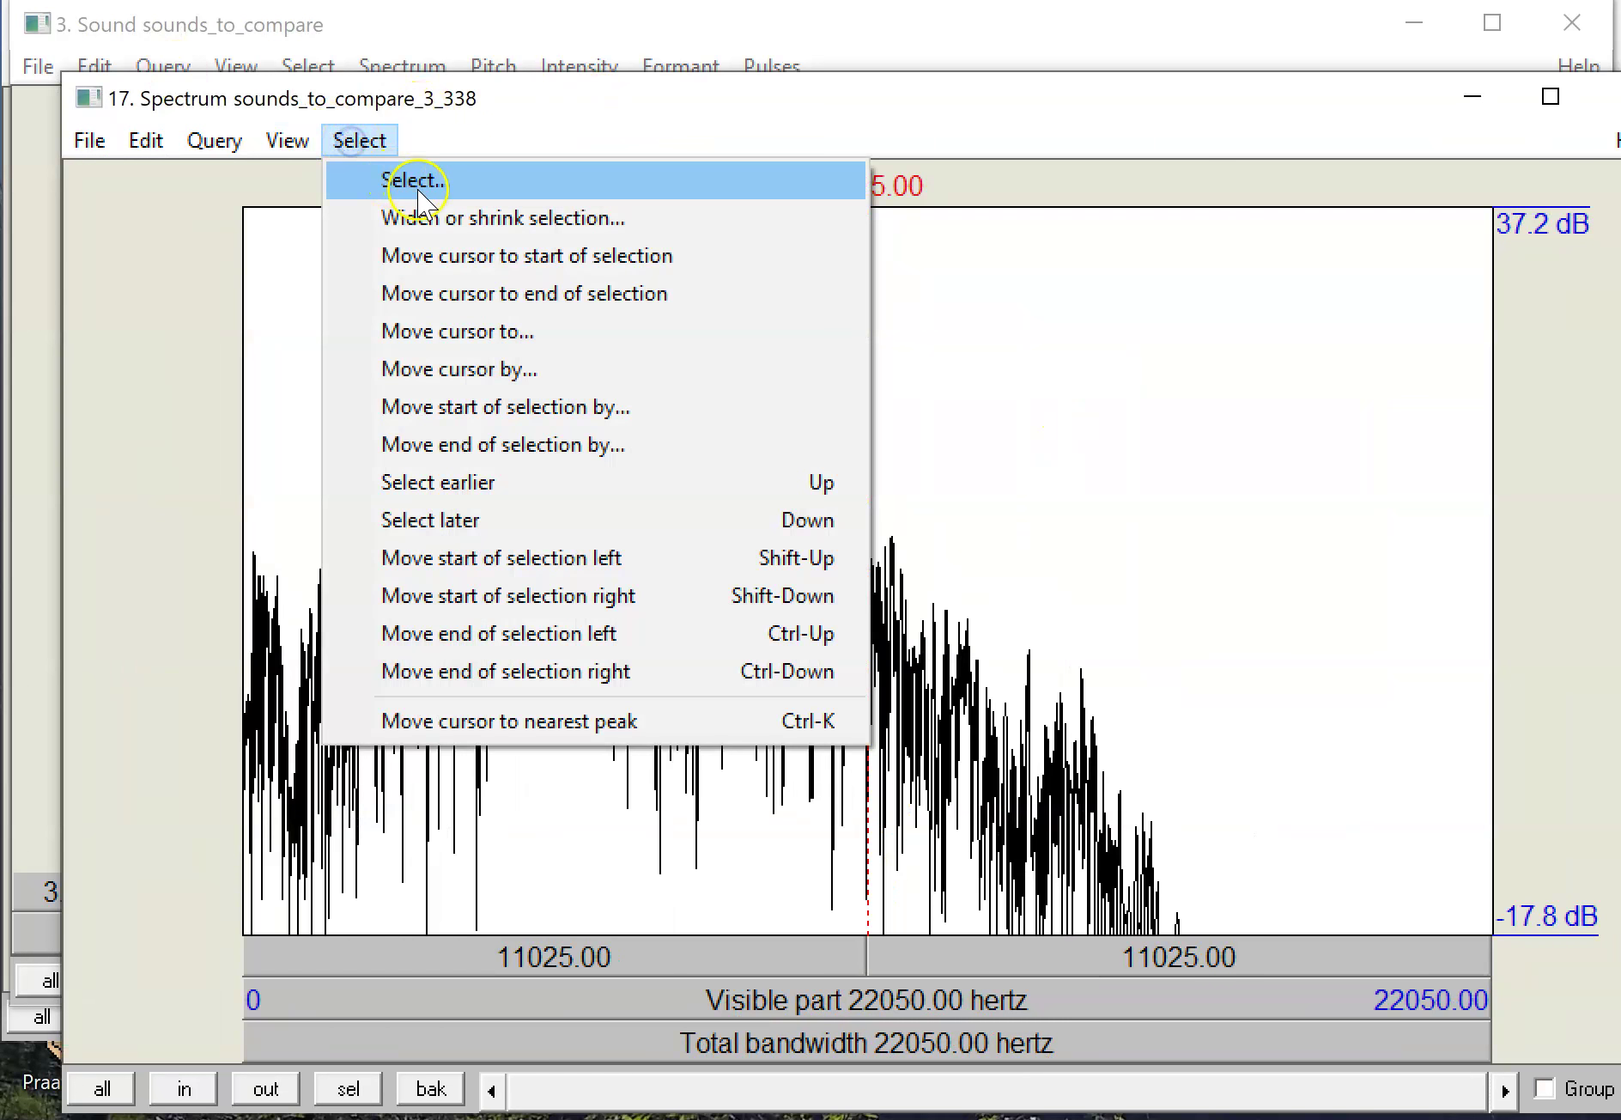
{"action": "left_click", "coordinate": [408, 183]}
{"action": "left_click_drag", "start_coordinate": [798, 201], "coordinate": [361, 218]}
{"action": "type", "text": "0"}
{"action": "key", "text": "Tab"}
{"action": "type", "text": "50"}
{"action": "key", "text": "Return"}
{"action": "left_click", "coordinate": [352, 1089]}
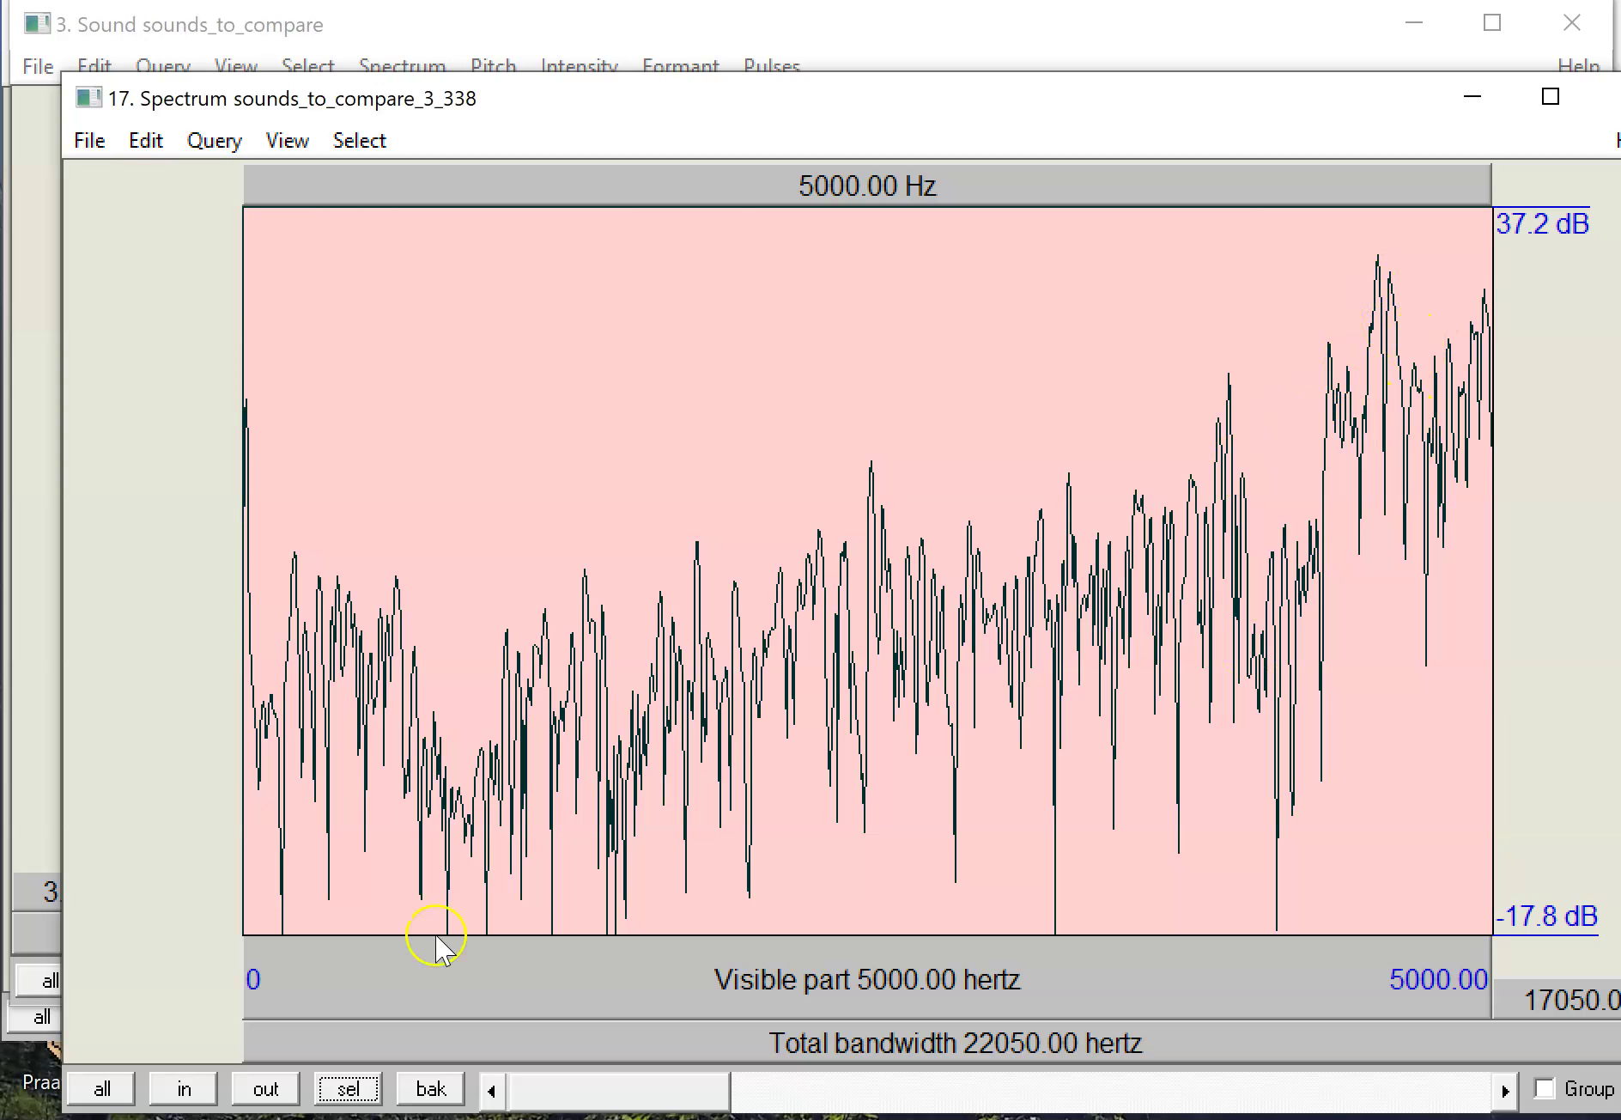
{"action": "left_click", "coordinate": [264, 1087]}
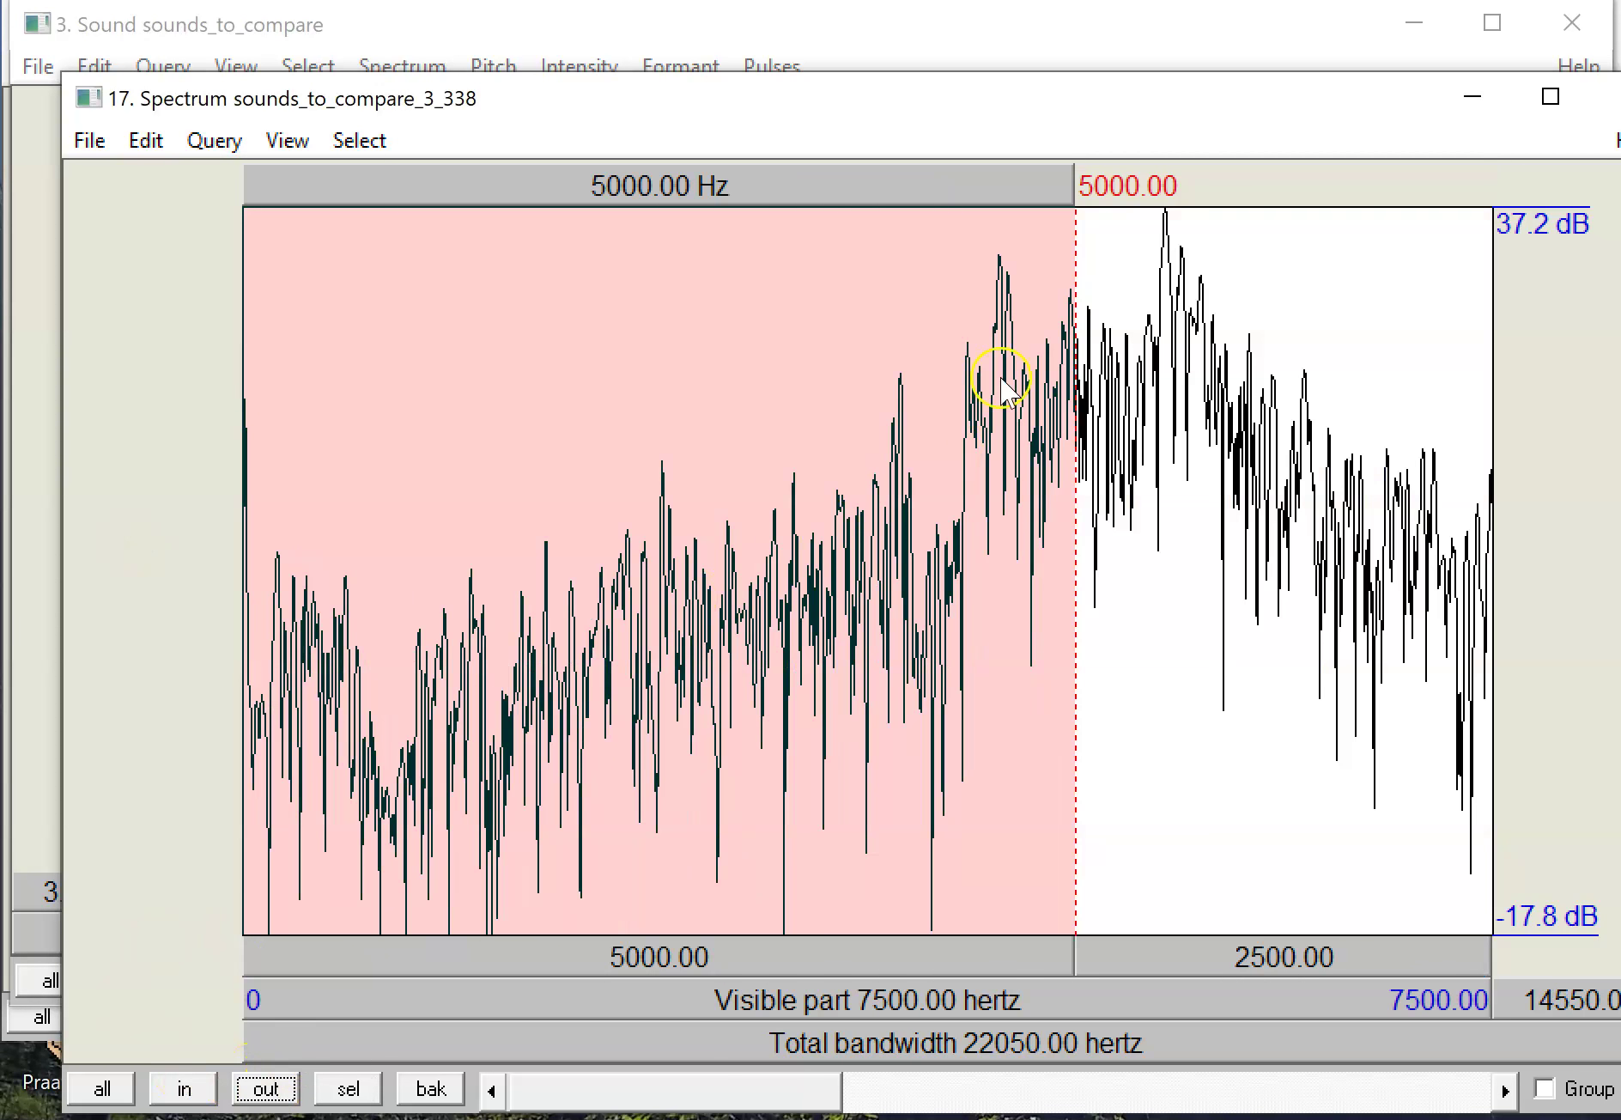
Step: Measure the 5533.04 Hz, 36.2 dB peak, close the slice, and select 3.261680–3.741563 s
{"action": "left_click", "coordinate": [1173, 235]}
{"action": "left_click", "coordinate": [1164, 220]}
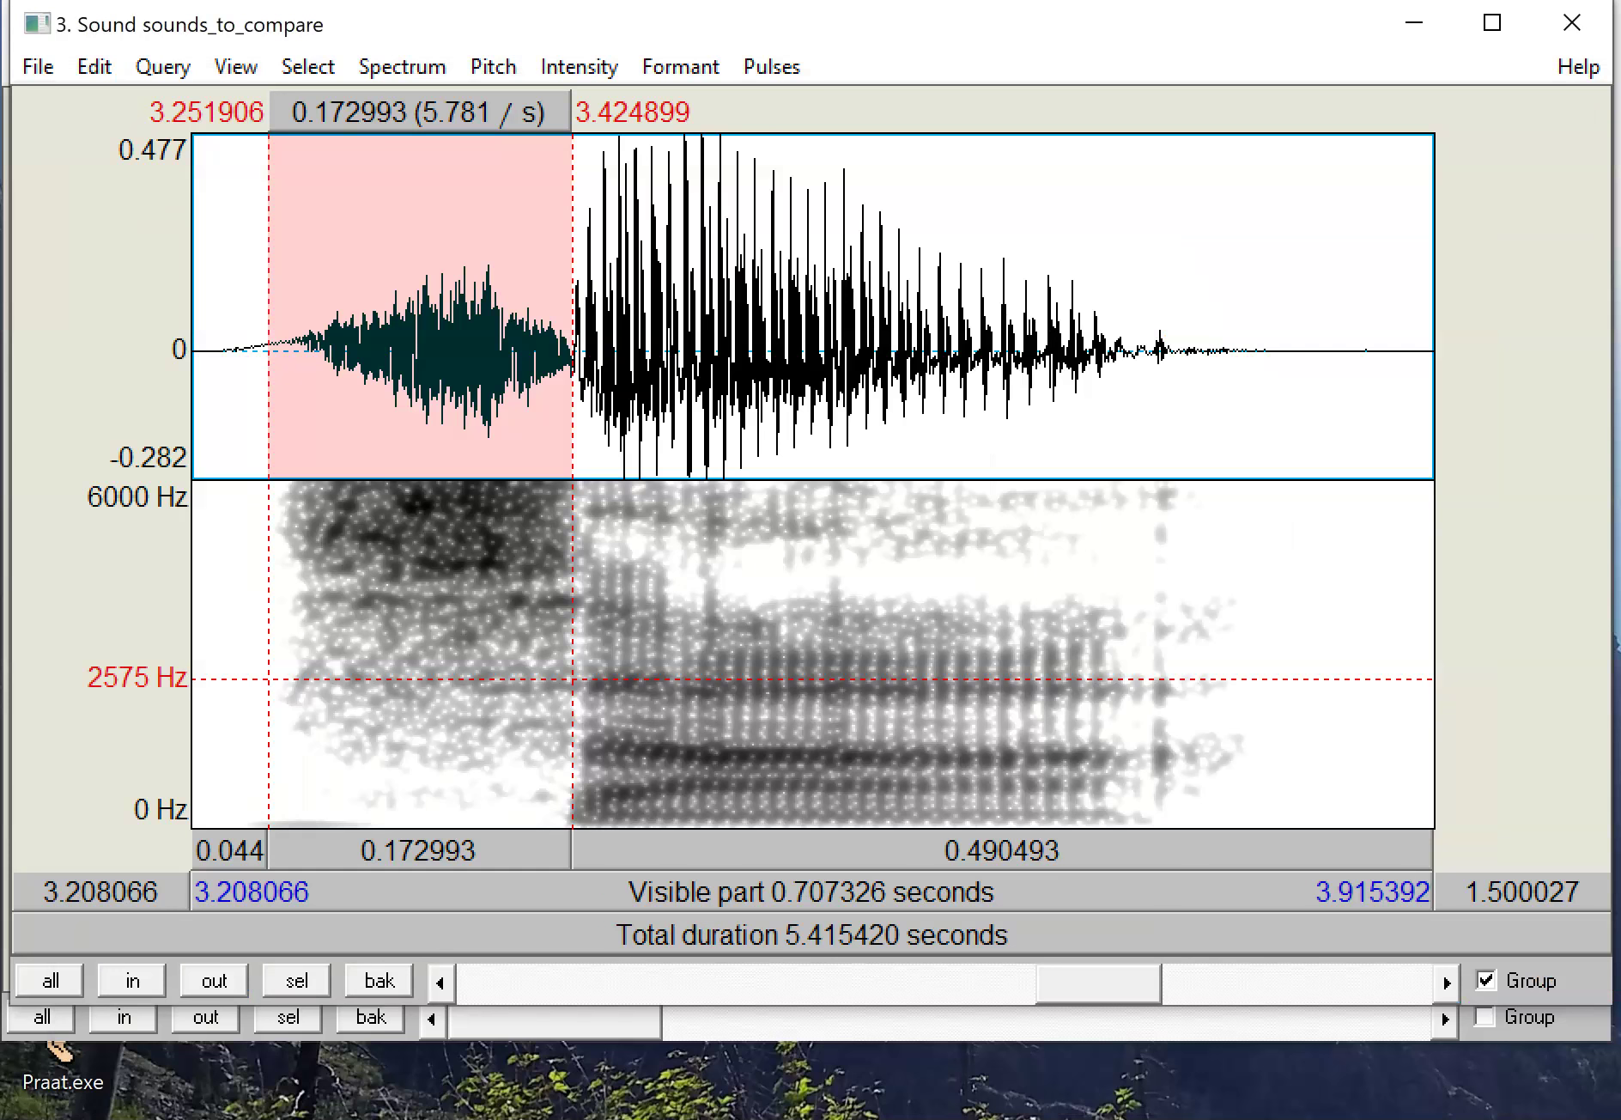
{"action": "left_click", "coordinate": [1612, 97]}
{"action": "left_click_drag", "start_coordinate": [1130, 349], "coordinate": [285, 349]}
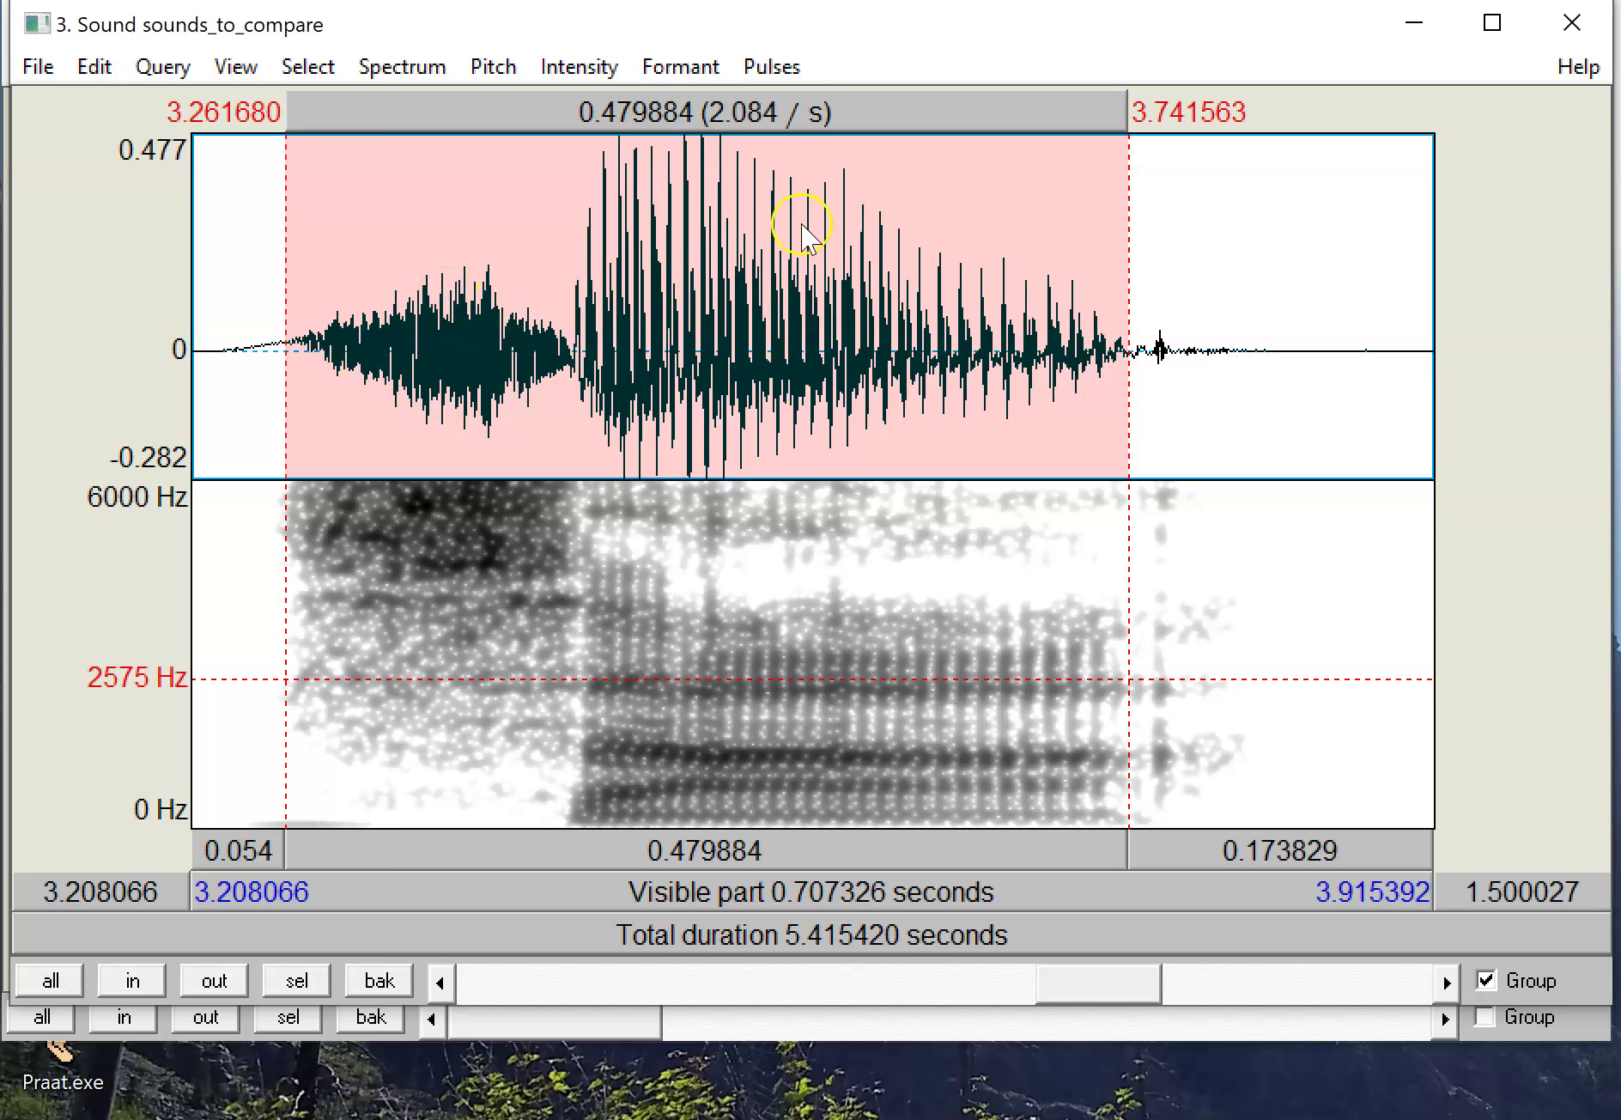
Step: Try several selections within the fricative between 3.26 and 3.425 s
{"action": "left_click", "coordinate": [698, 362]}
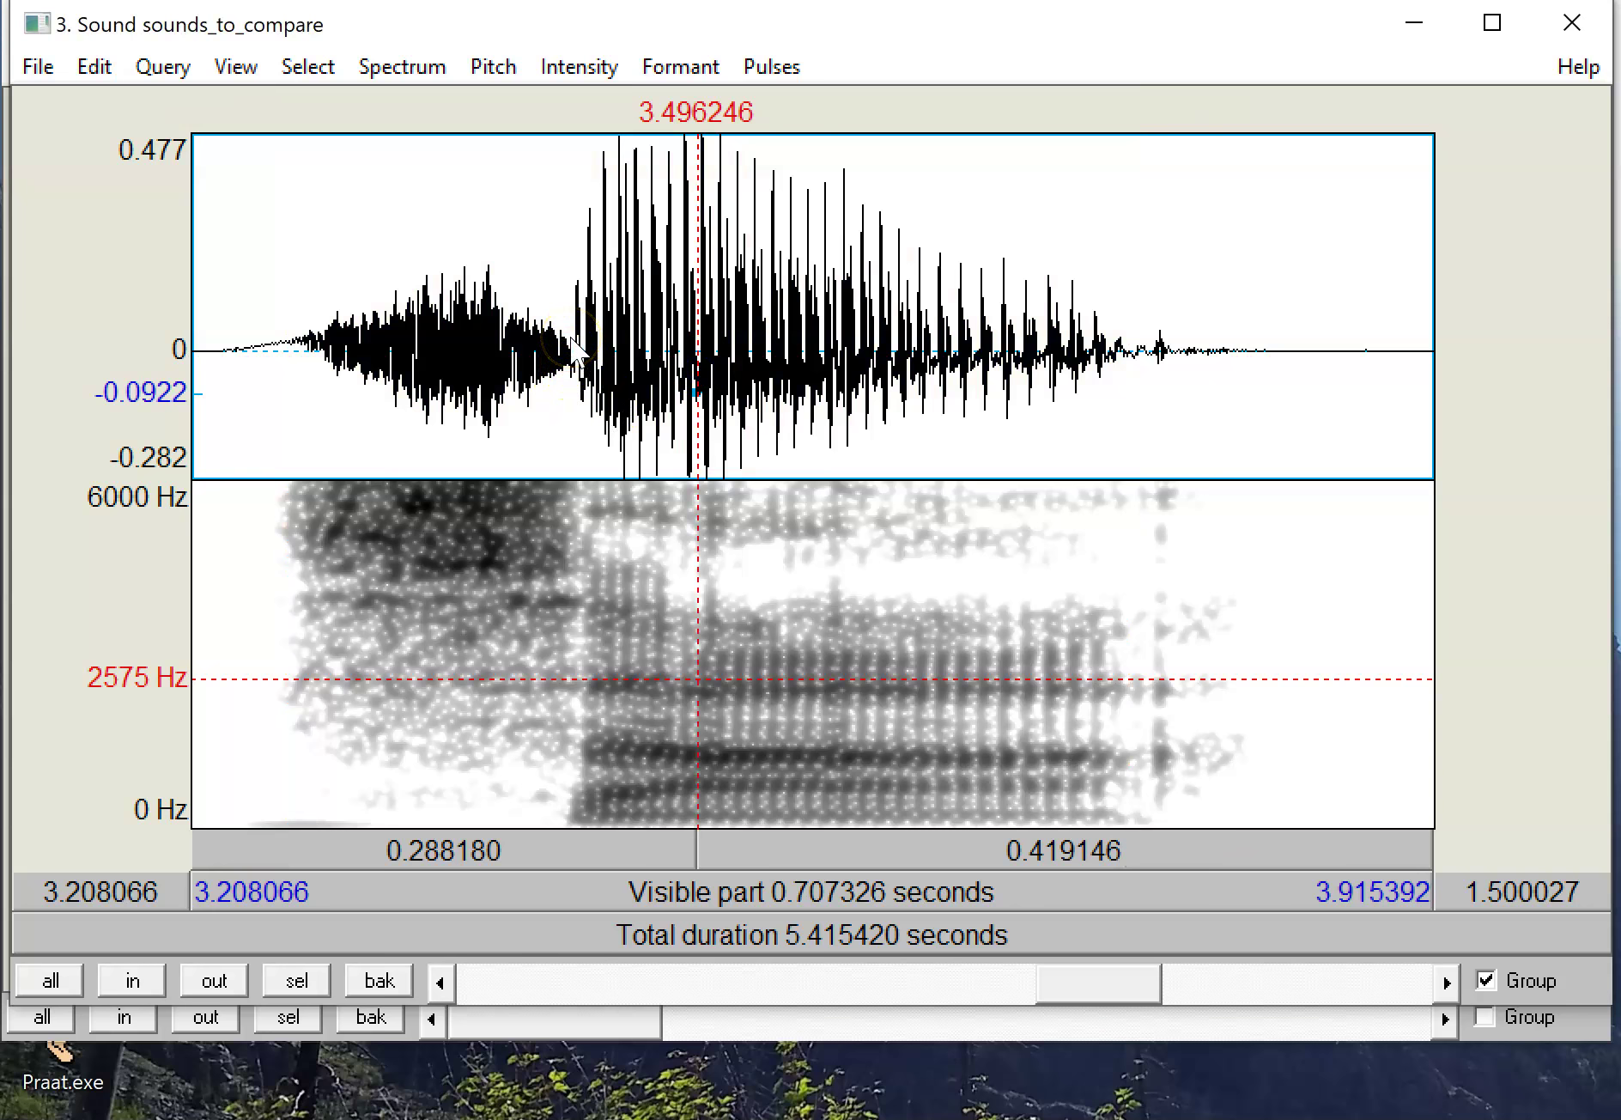
{"action": "left_click_drag", "start_coordinate": [571, 348], "coordinate": [291, 366]}
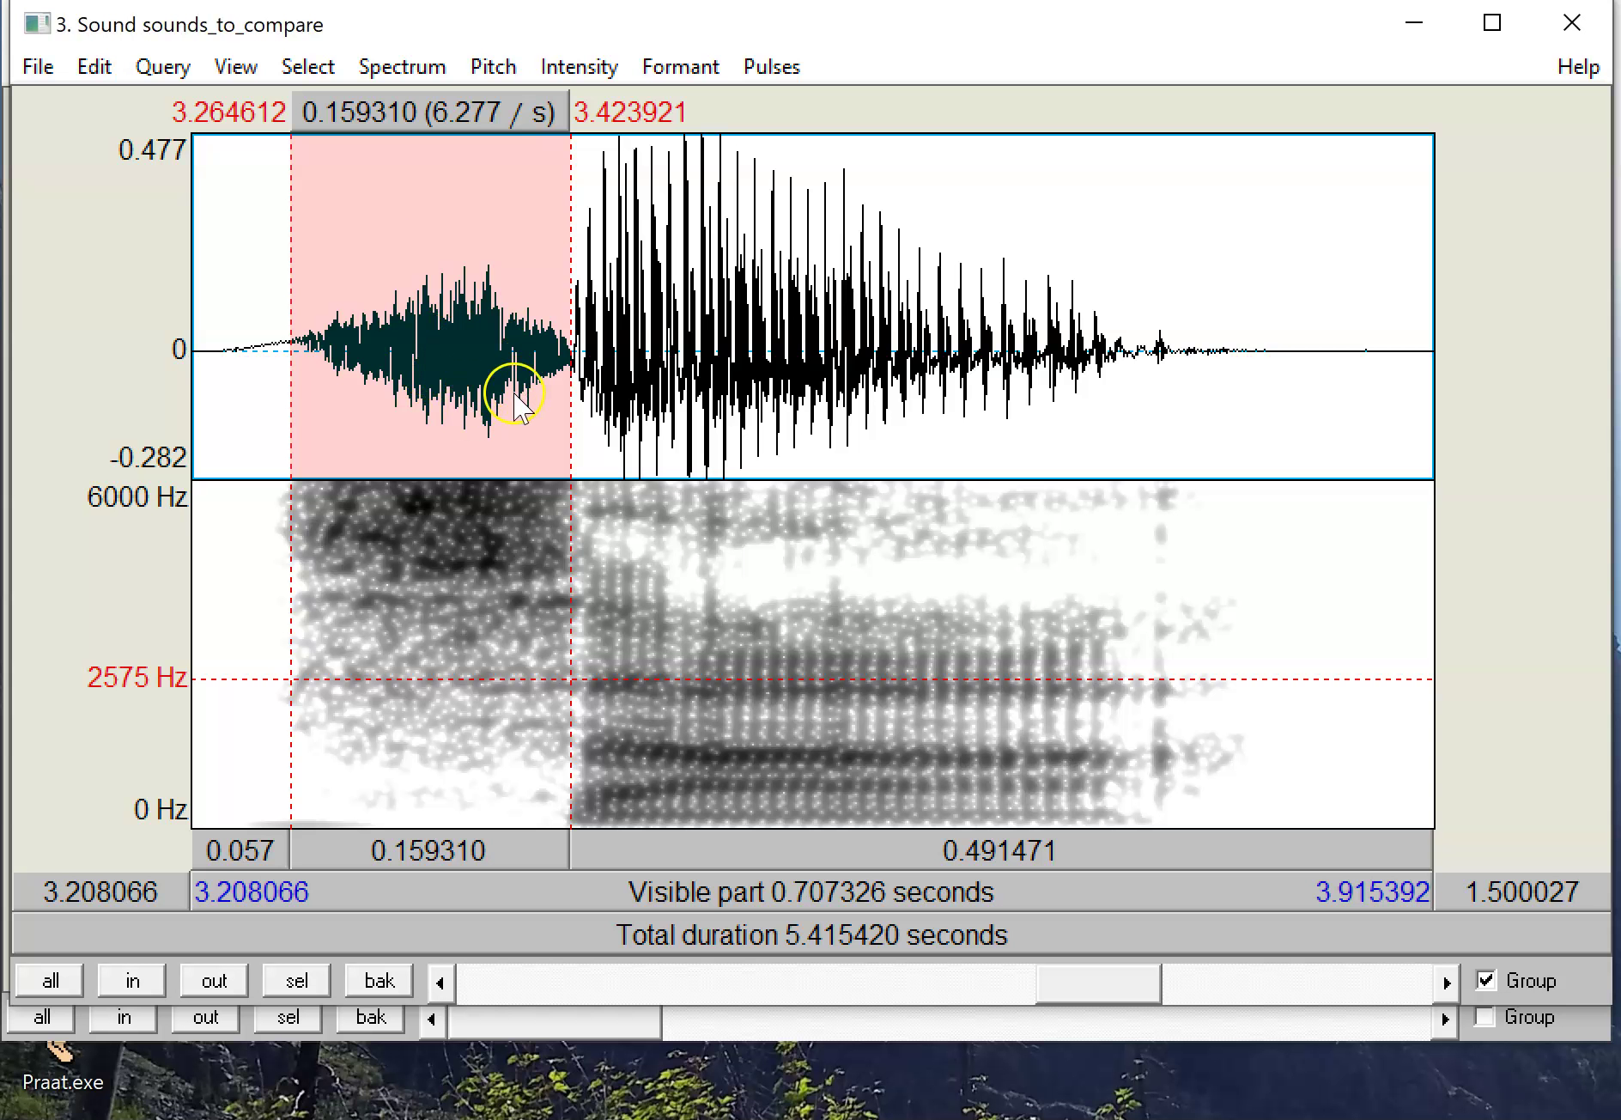
{"action": "left_click_drag", "start_coordinate": [404, 351], "coordinate": [299, 352]}
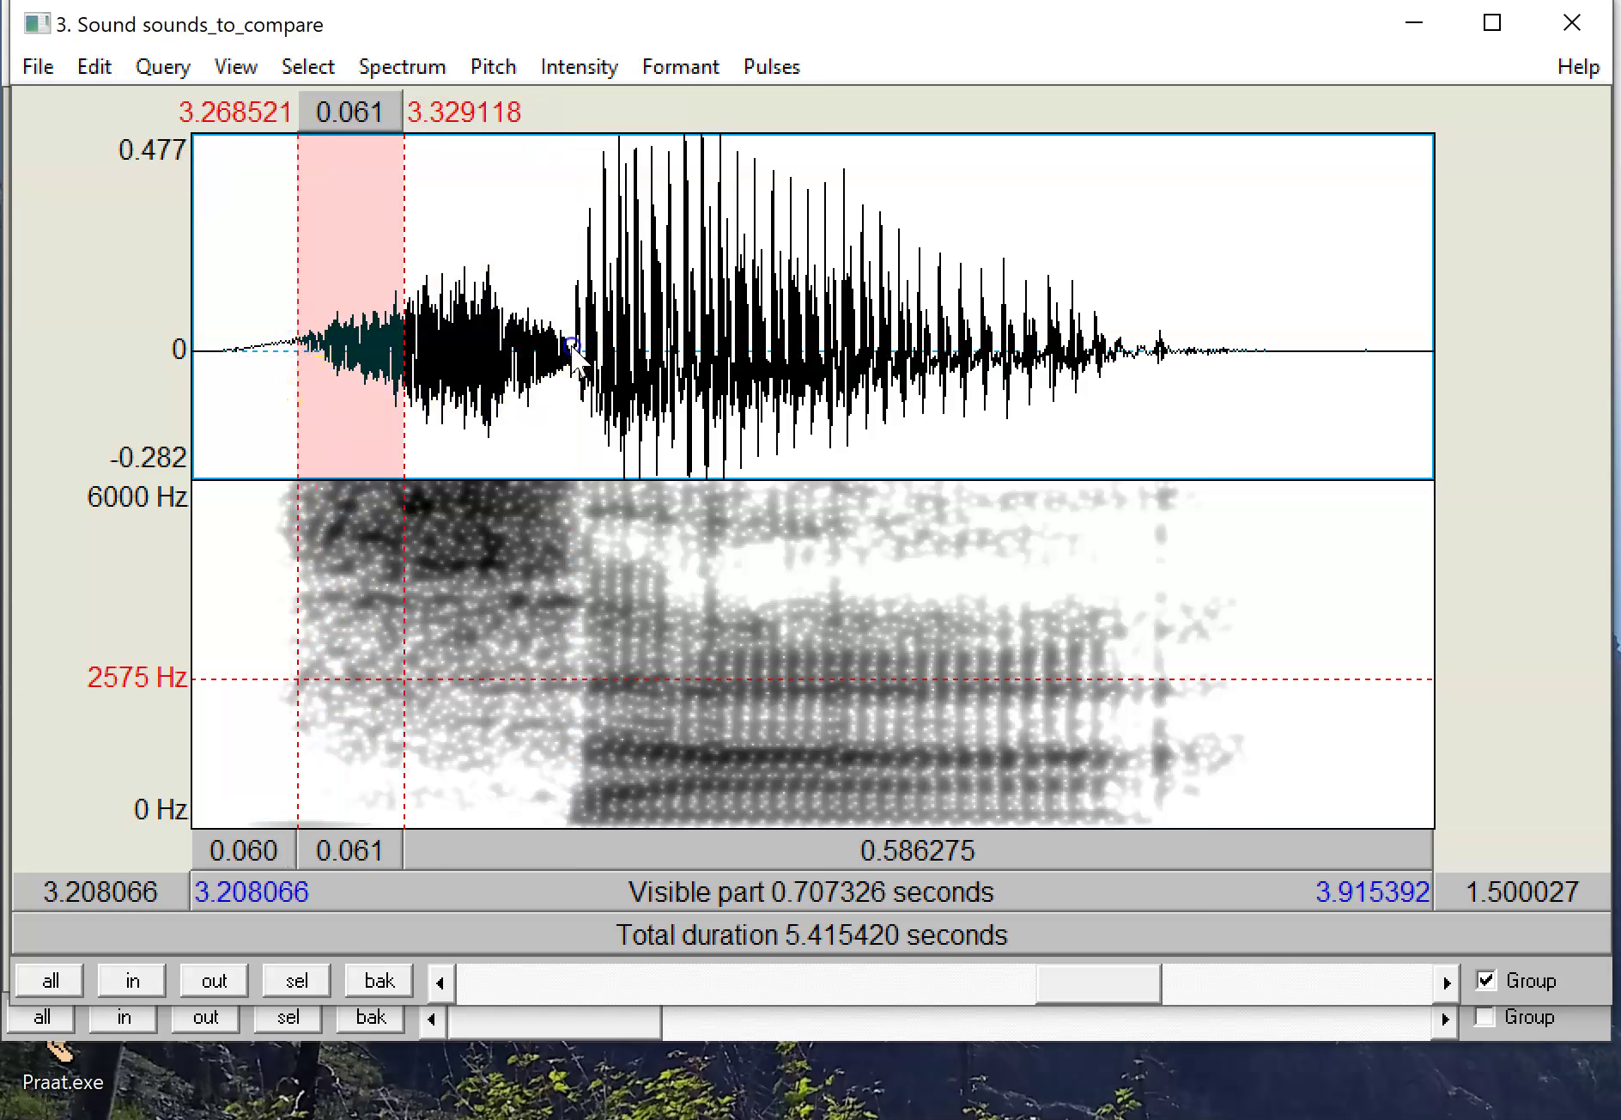
{"action": "left_click_drag", "start_coordinate": [572, 351], "coordinate": [473, 335]}
{"action": "left_click", "coordinate": [652, 382]}
Step: Try stretches of the vowel, then zoom in to 3.519703–3.645782 s
{"action": "left_click_drag", "start_coordinate": [575, 361], "coordinate": [742, 371]}
{"action": "left_click_drag", "start_coordinate": [1114, 348], "coordinate": [910, 339]}
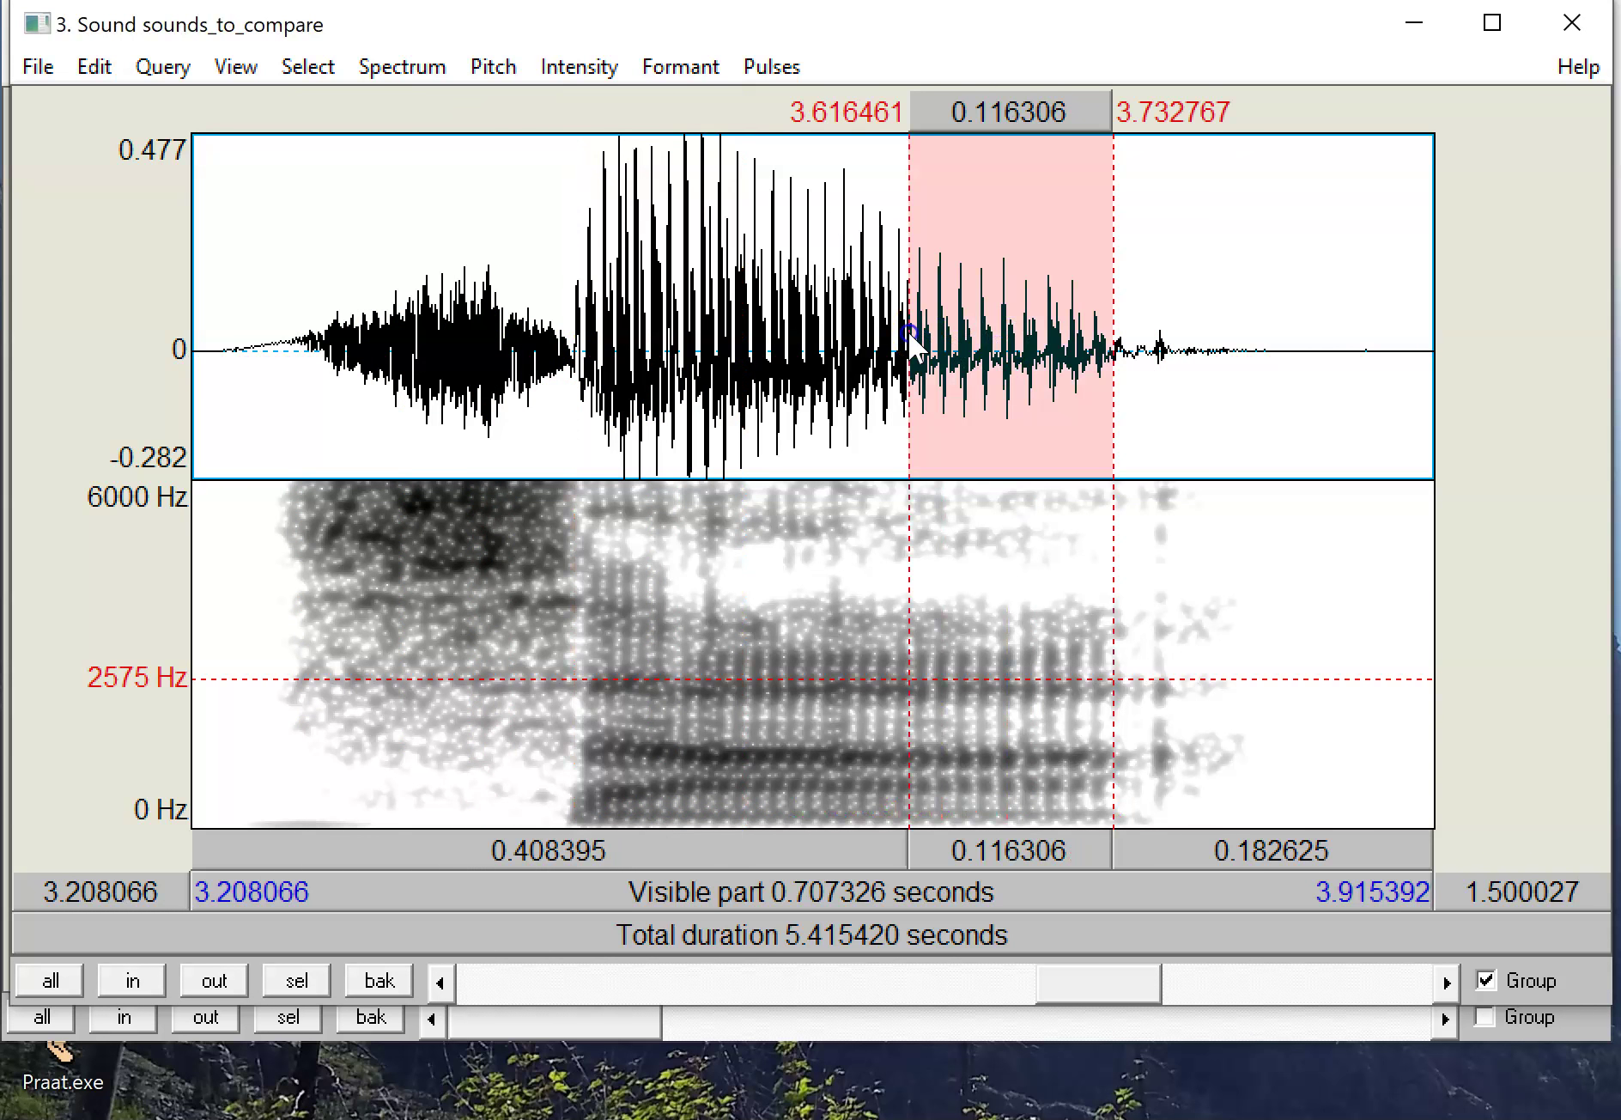
{"action": "left_click", "coordinate": [807, 448]}
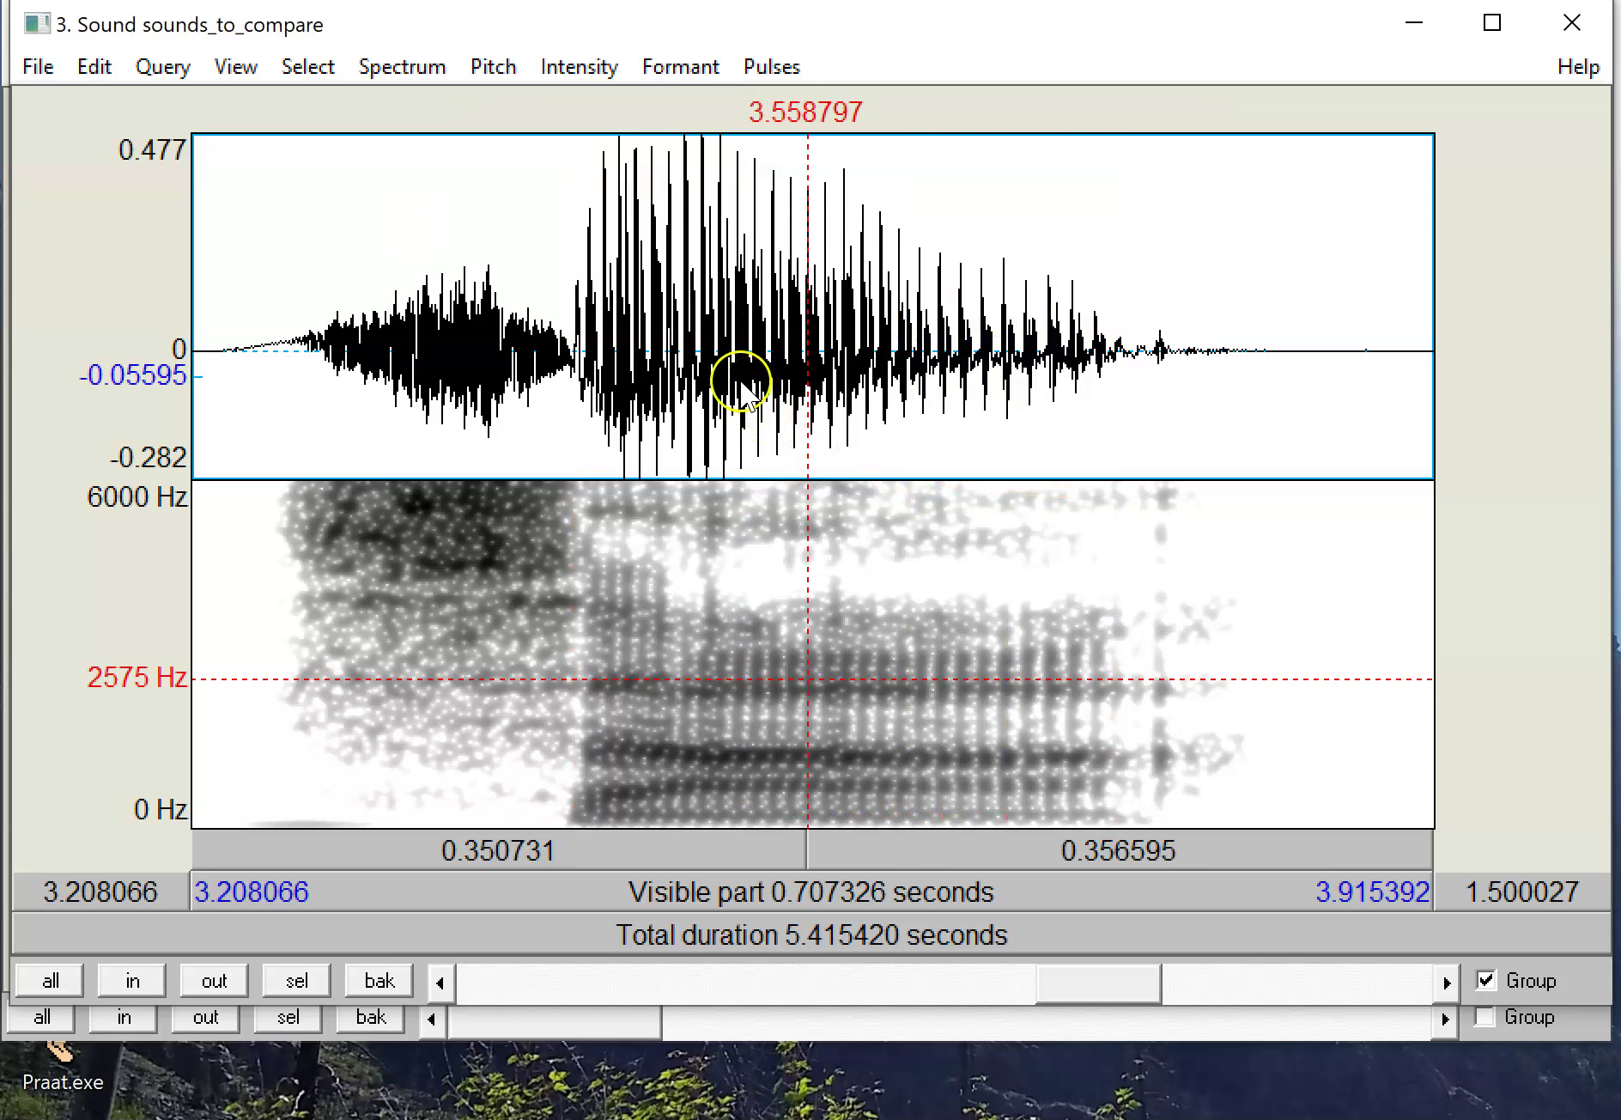
{"action": "left_click_drag", "start_coordinate": [741, 381], "coordinate": [960, 408]}
{"action": "left_click", "coordinate": [297, 981]}
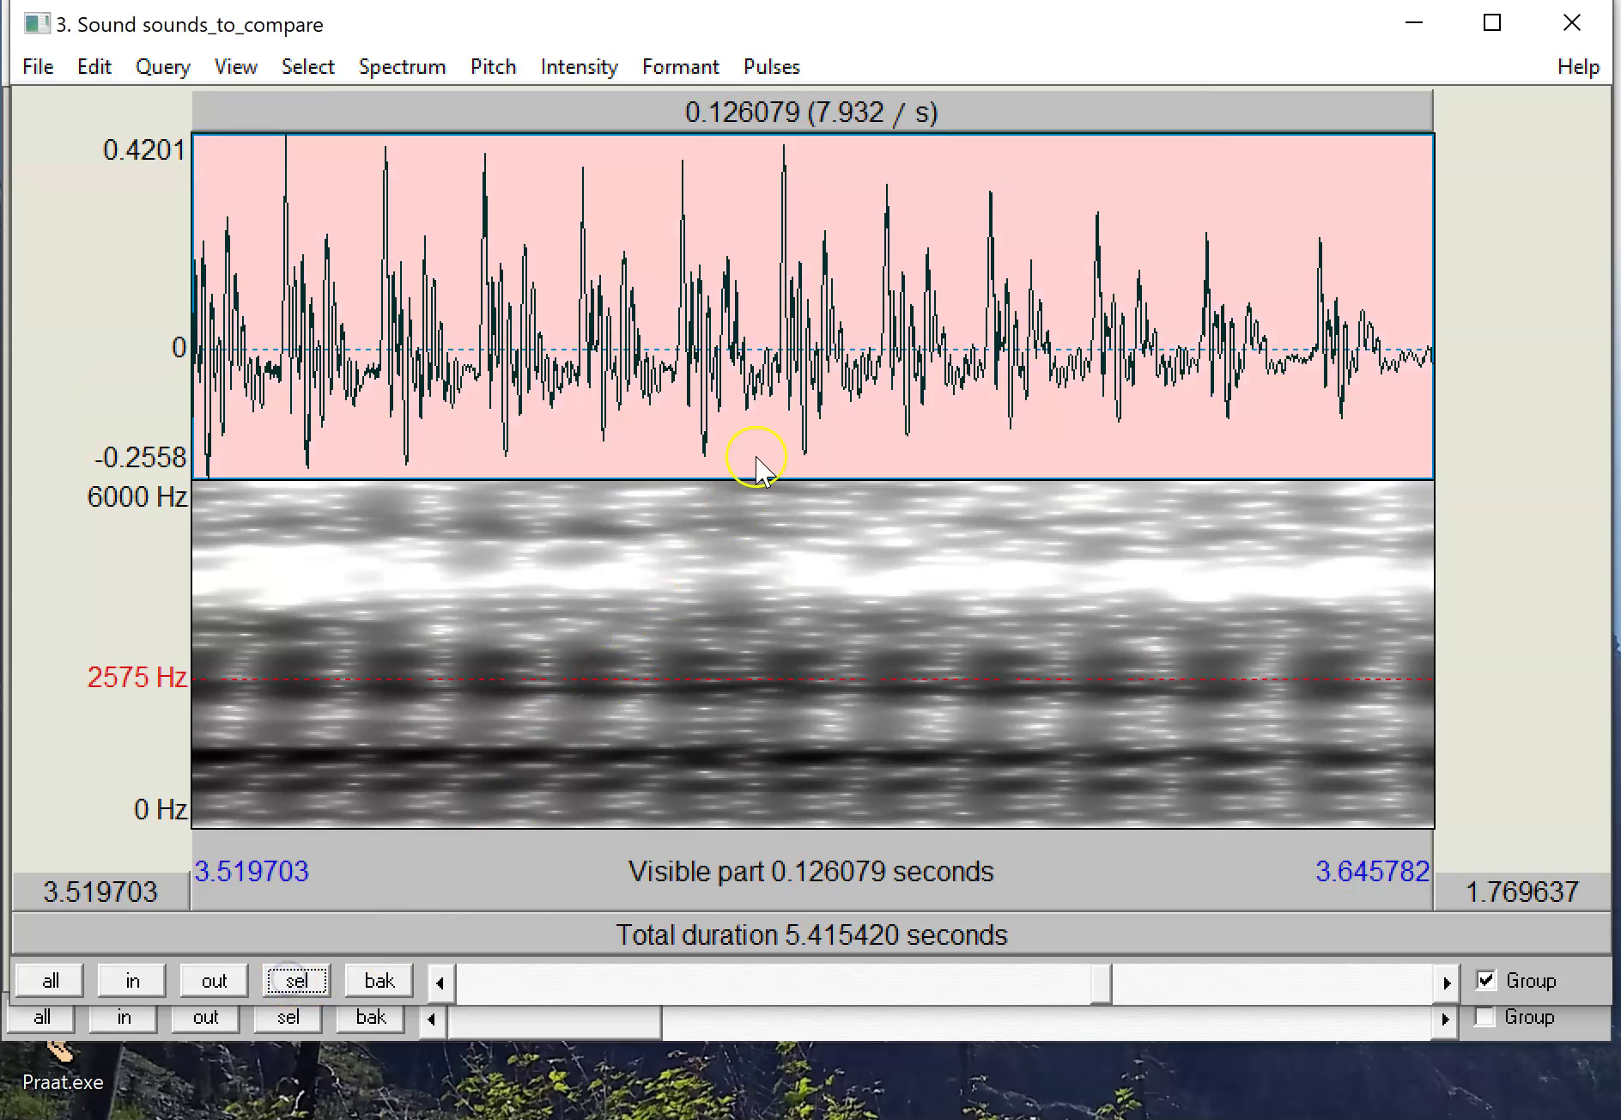
Step: Slice a zero-crossing-snapped 0.03 s piece, zoom its spectrum to 0–6268 Hz, and close it
{"action": "left_click_drag", "start_coordinate": [575, 347], "coordinate": [876, 393]}
{"action": "key", "text": "comma"}
{"action": "key", "text": "period"}
{"action": "left_click", "coordinate": [400, 71]}
{"action": "left_click", "coordinate": [526, 612]}
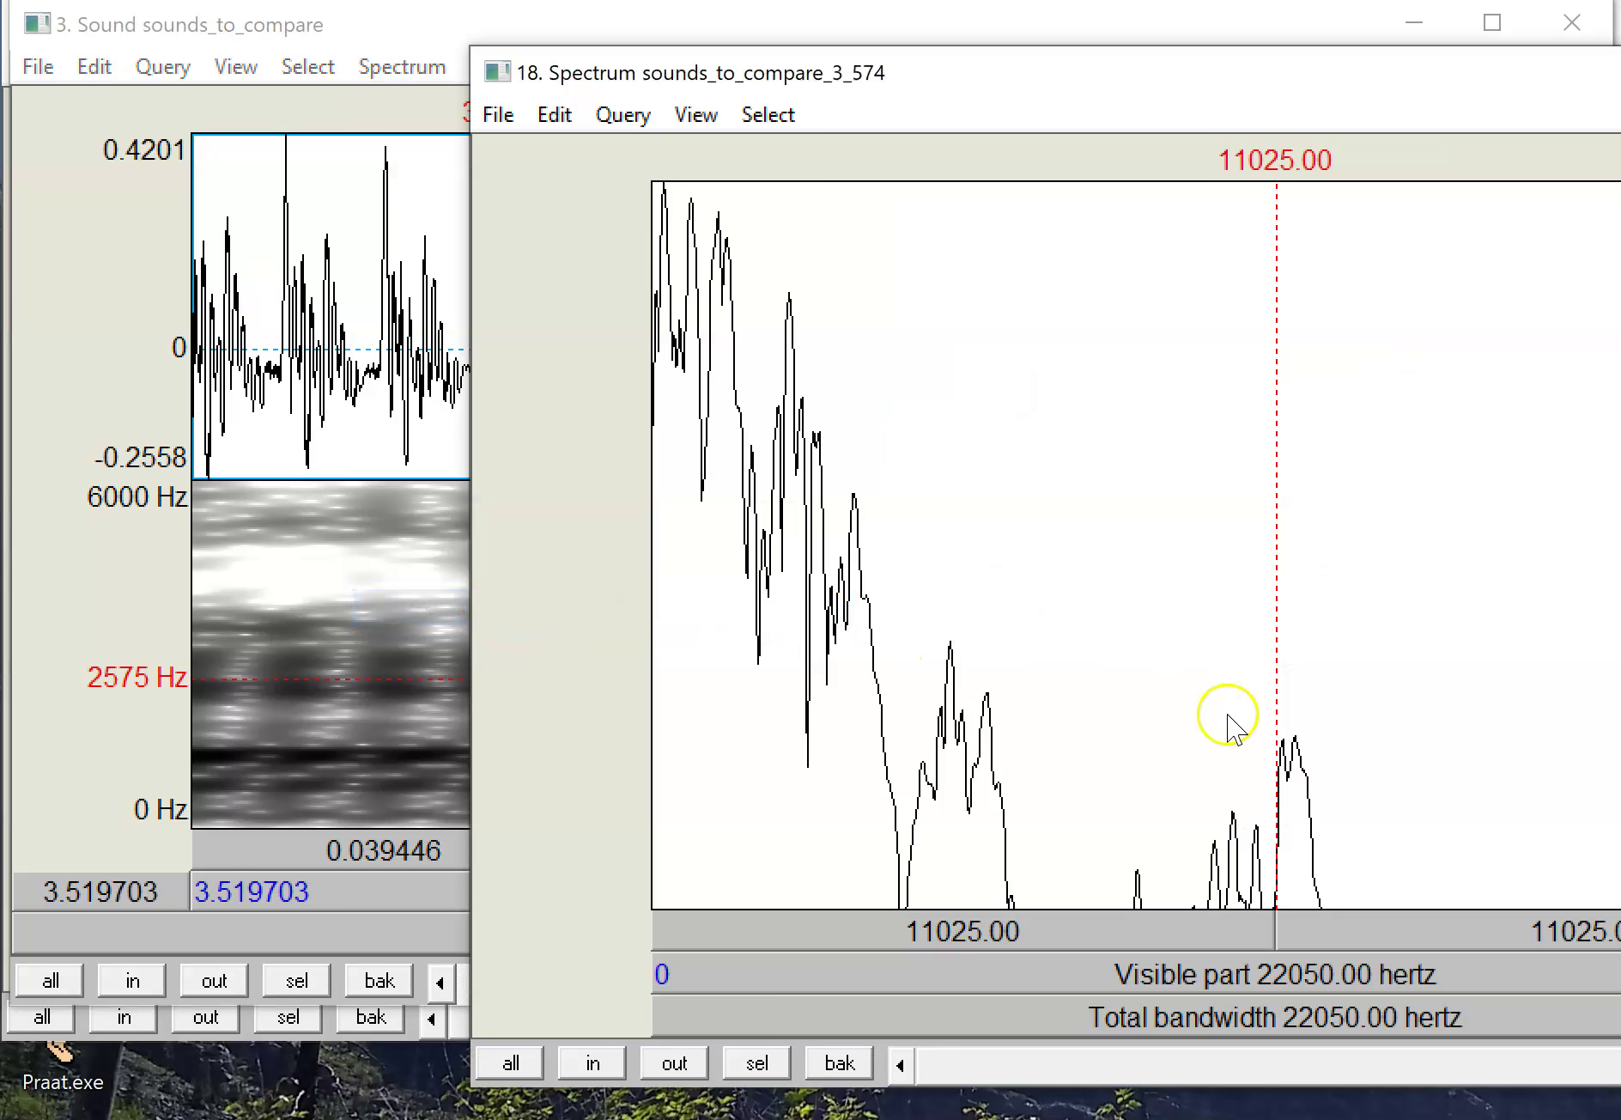
{"action": "left_click_drag", "start_coordinate": [1006, 769], "coordinate": [510, 750]}
{"action": "left_click", "coordinate": [756, 1063]}
{"action": "left_click_drag", "start_coordinate": [1181, 64], "coordinate": [726, 53]}
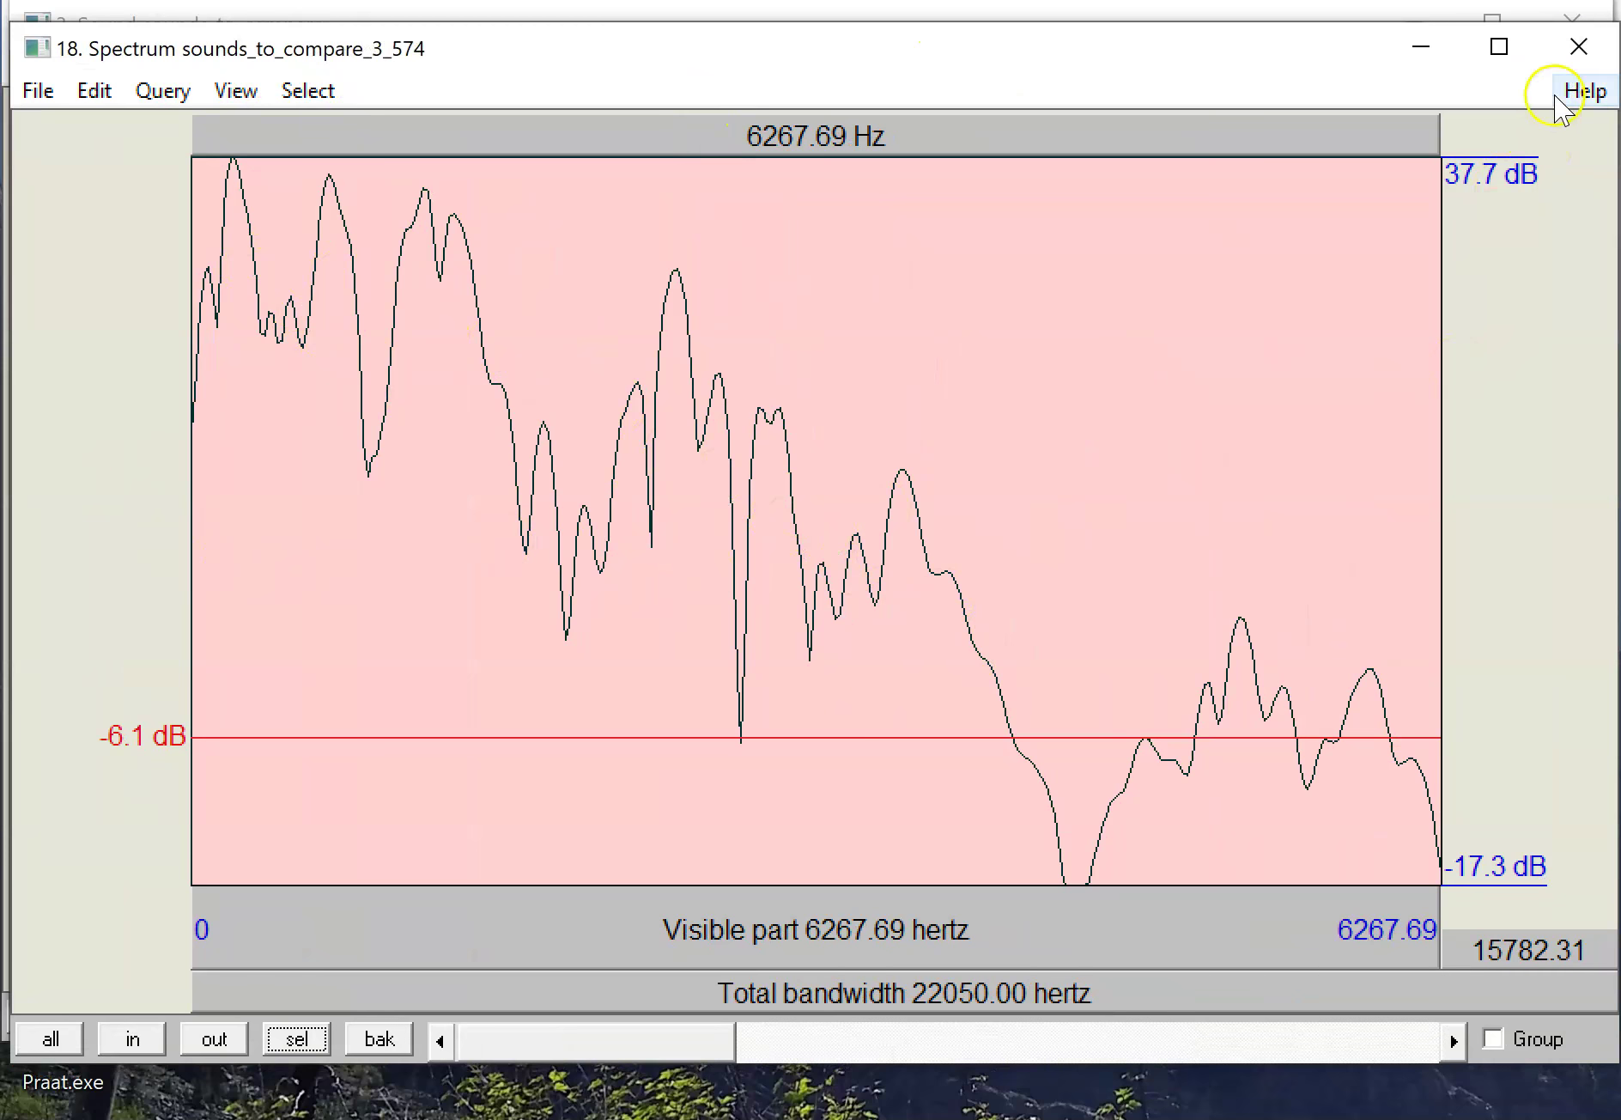
{"action": "left_click", "coordinate": [1580, 50]}
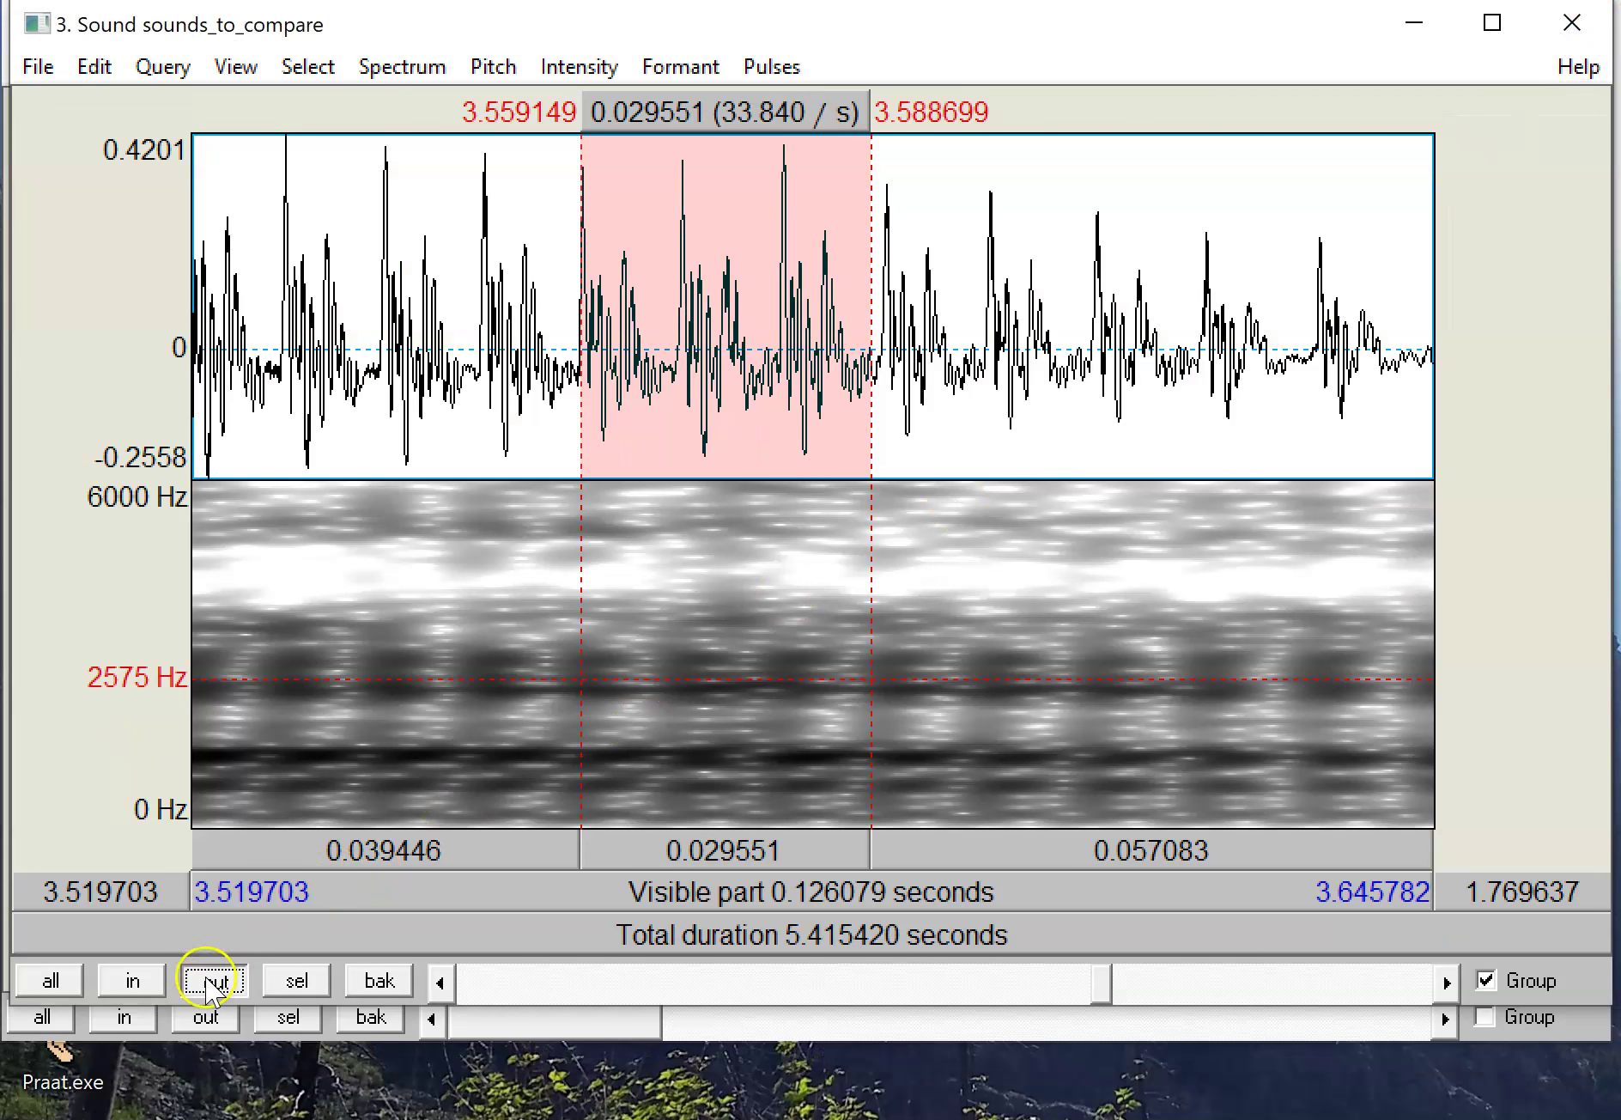
Step: Slice the 3.489–3.605 s stretch, zoom to 0–3995 Hz, then close it
{"action": "left_click", "coordinate": [211, 980]}
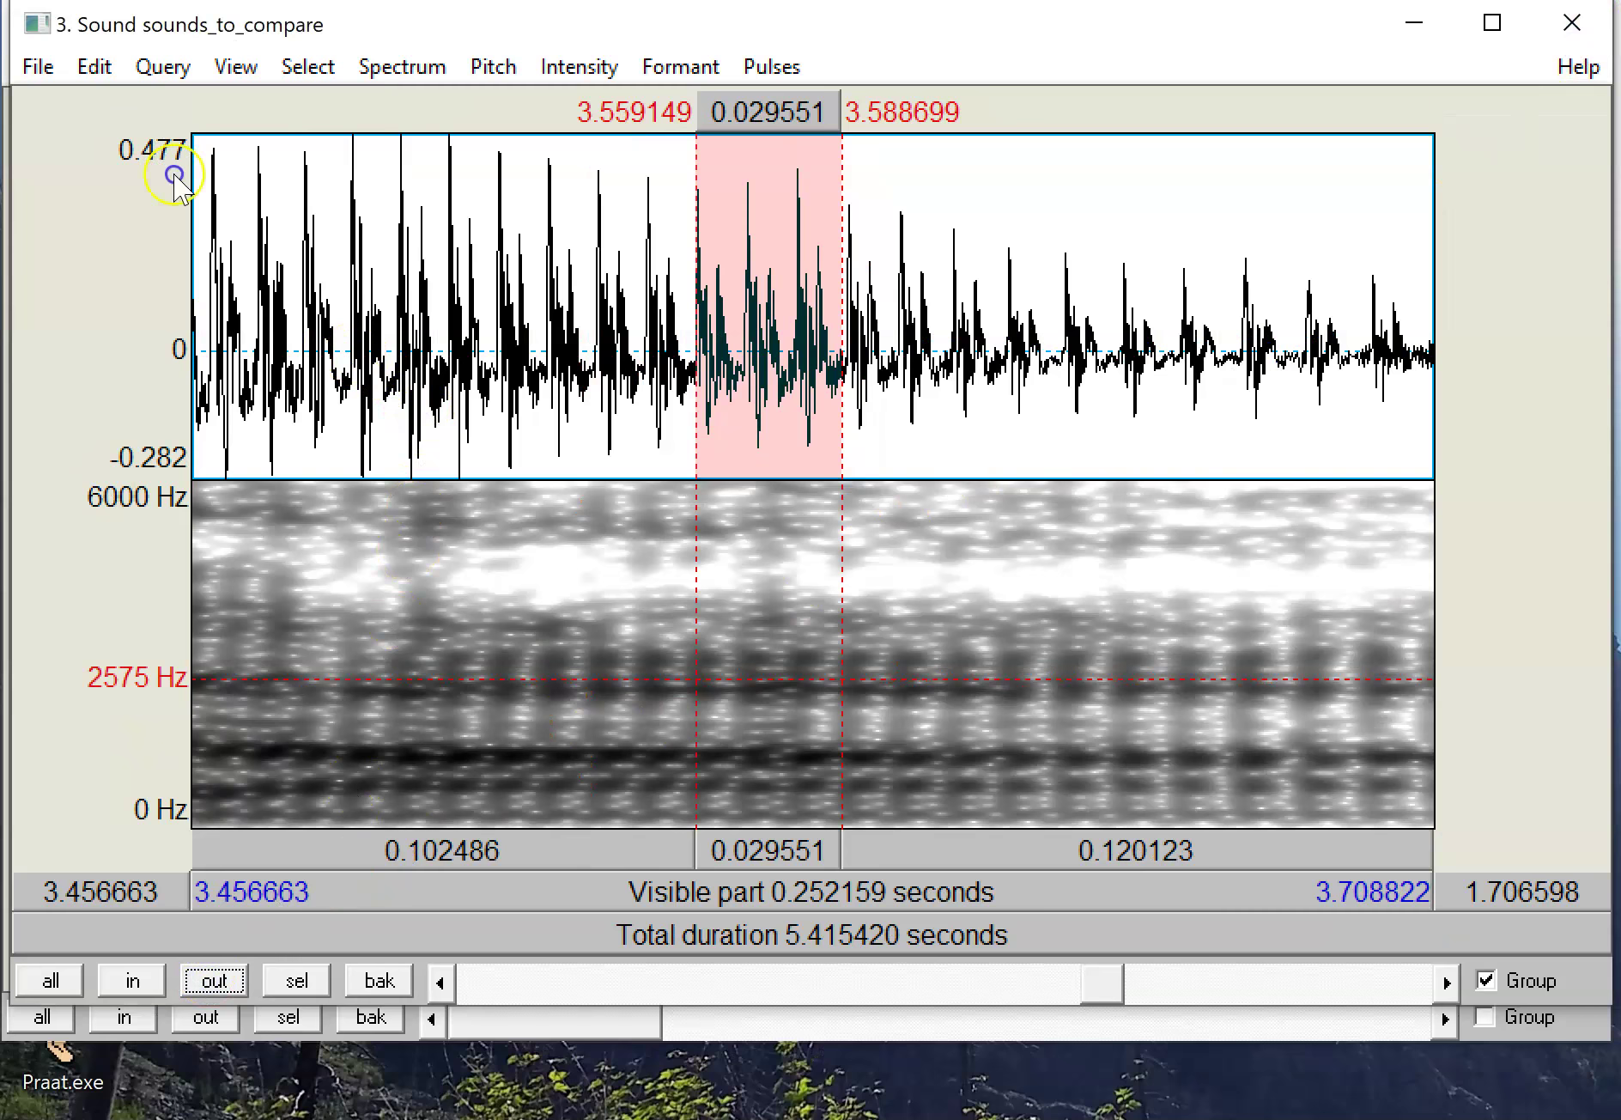
{"action": "left_click_drag", "start_coordinate": [350, 356], "coordinate": [922, 324]}
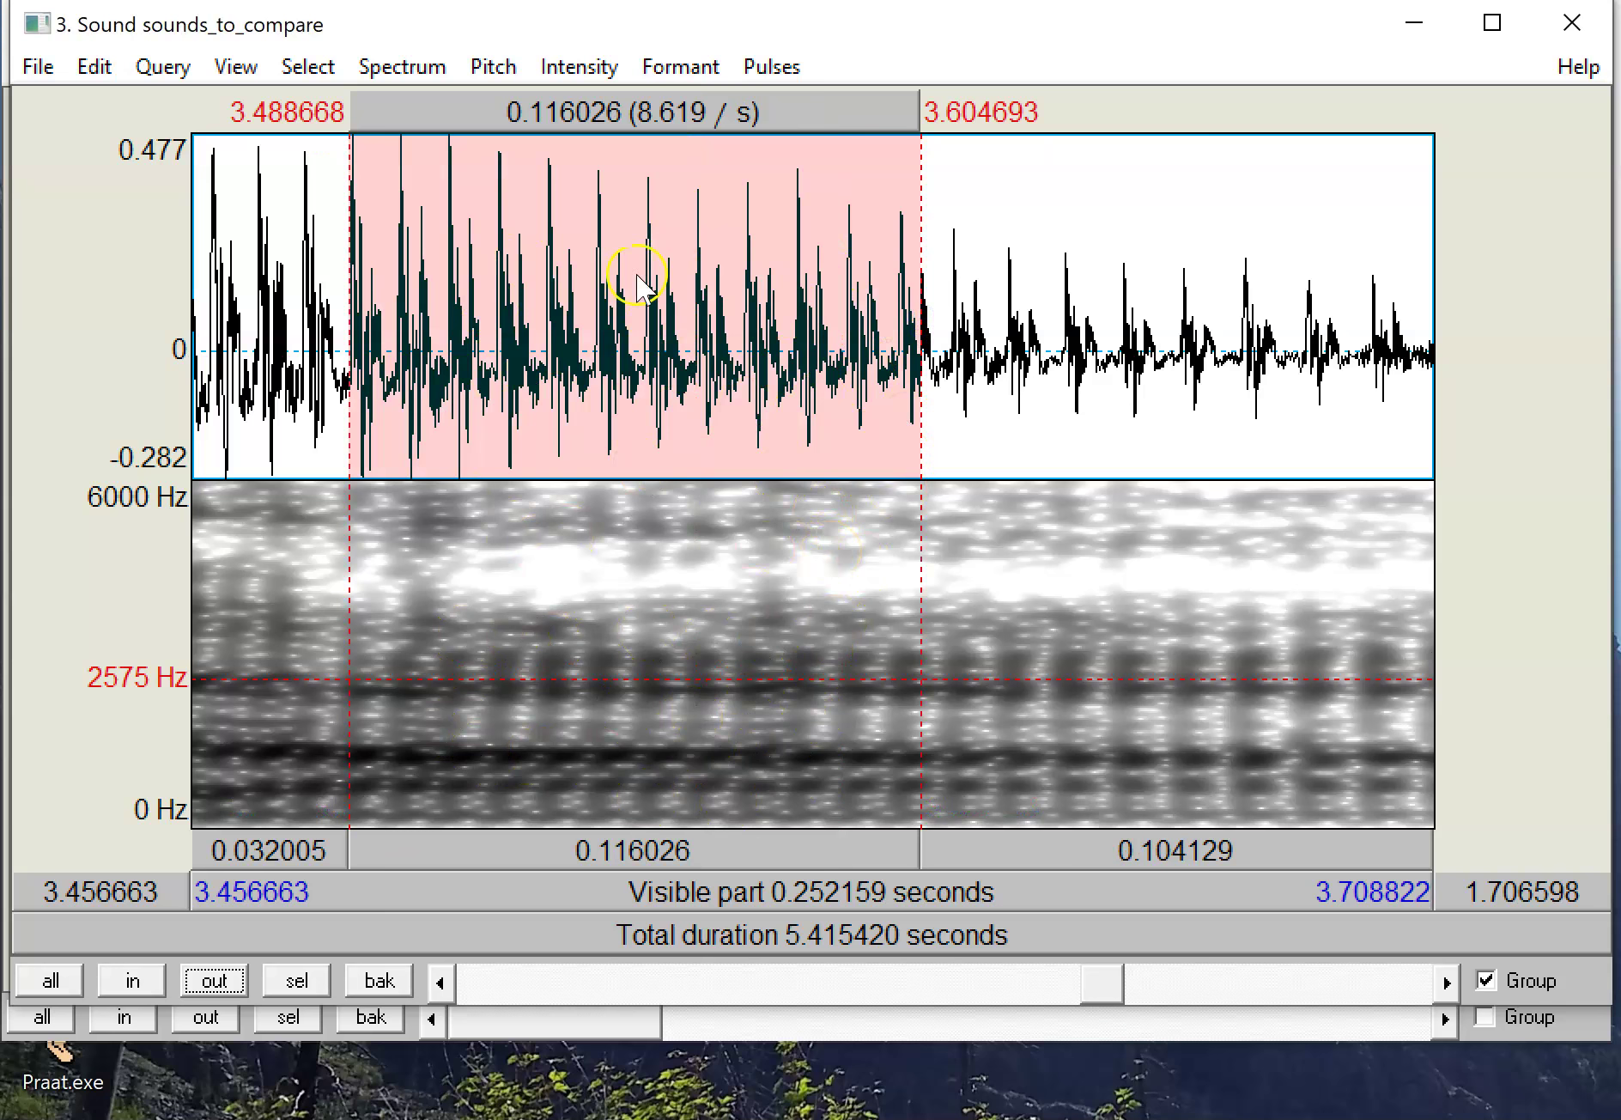
{"action": "left_click", "coordinate": [389, 66]}
{"action": "left_click", "coordinate": [565, 620]}
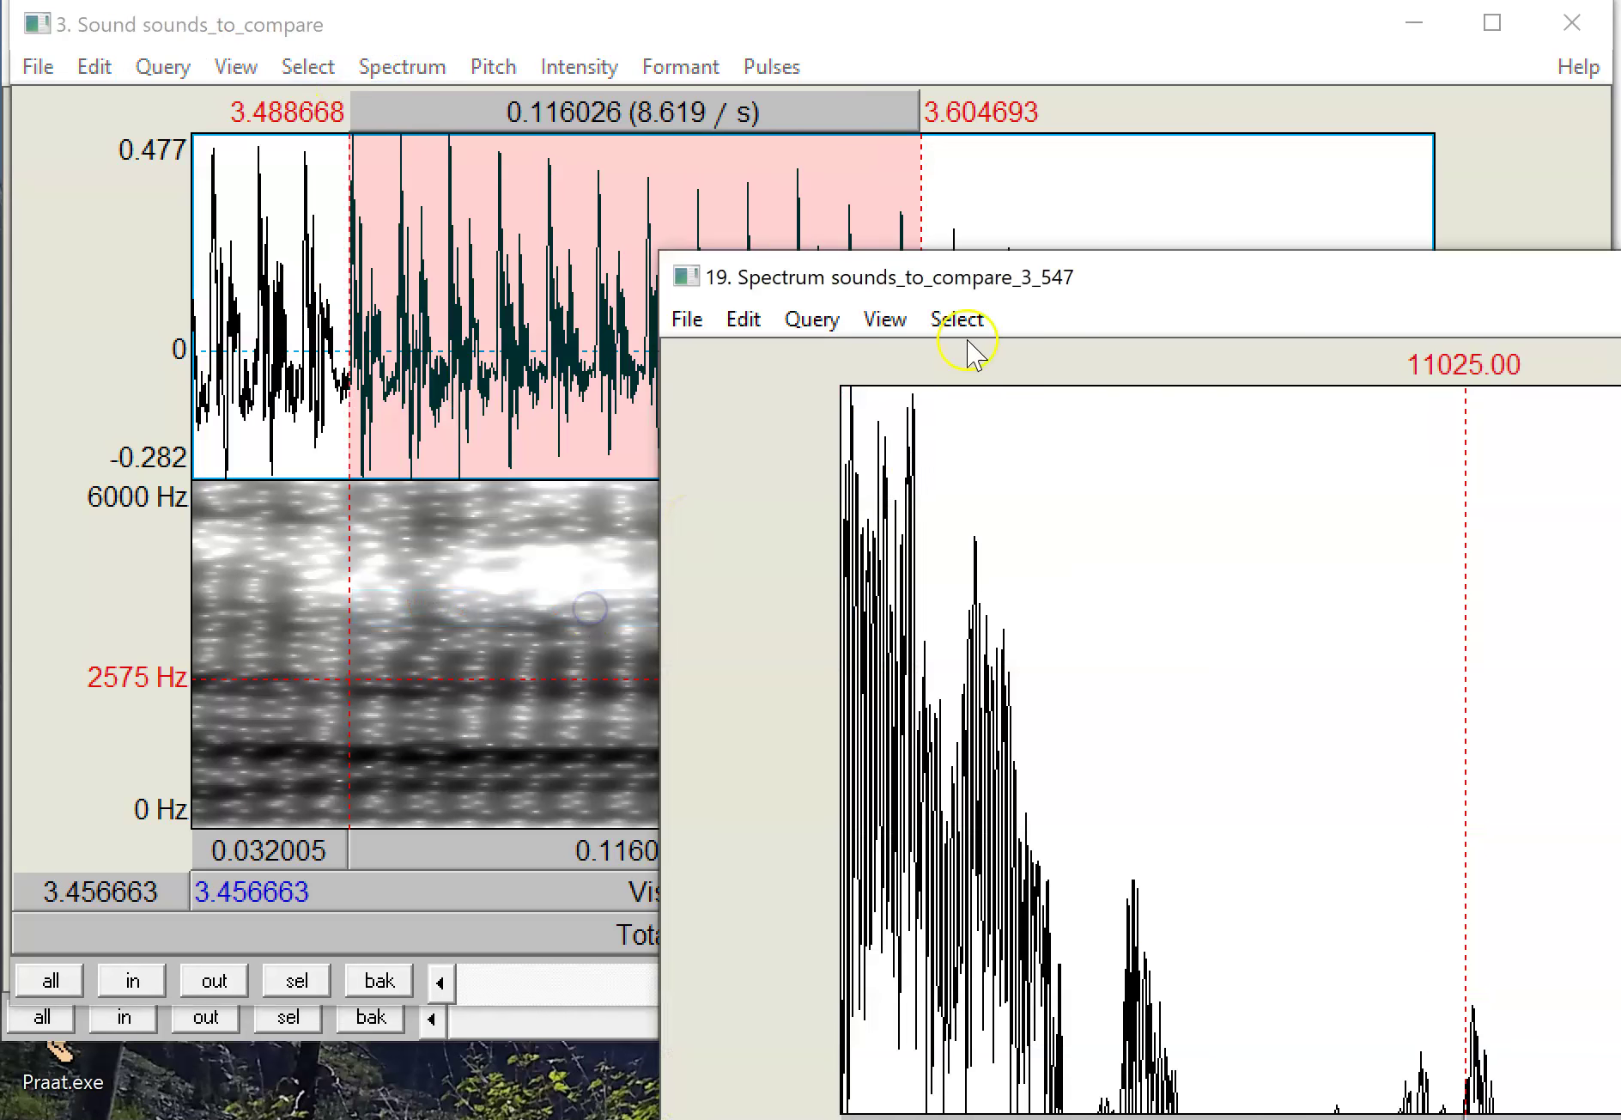
{"action": "left_click_drag", "start_coordinate": [1066, 268], "coordinate": [571, 34]}
{"action": "left_click_drag", "start_coordinate": [573, 582], "coordinate": [221, 474]}
{"action": "left_click", "coordinate": [452, 1026]}
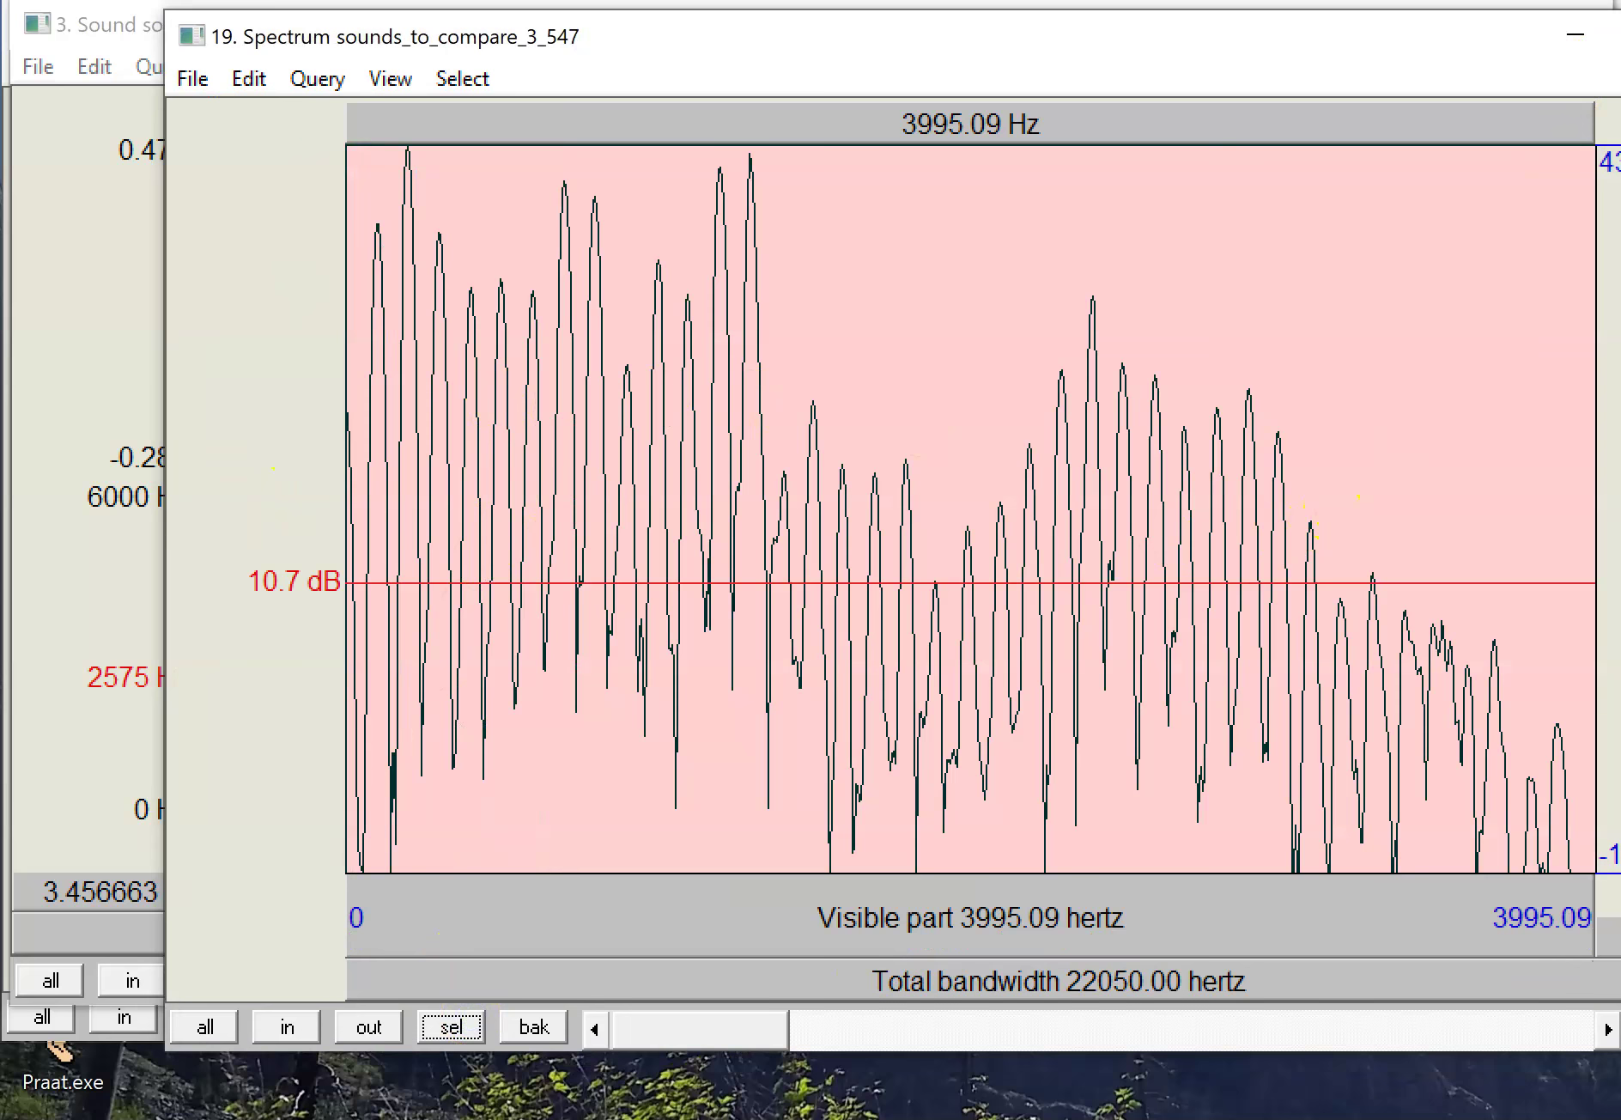
{"action": "key", "text": "ctrl+w"}
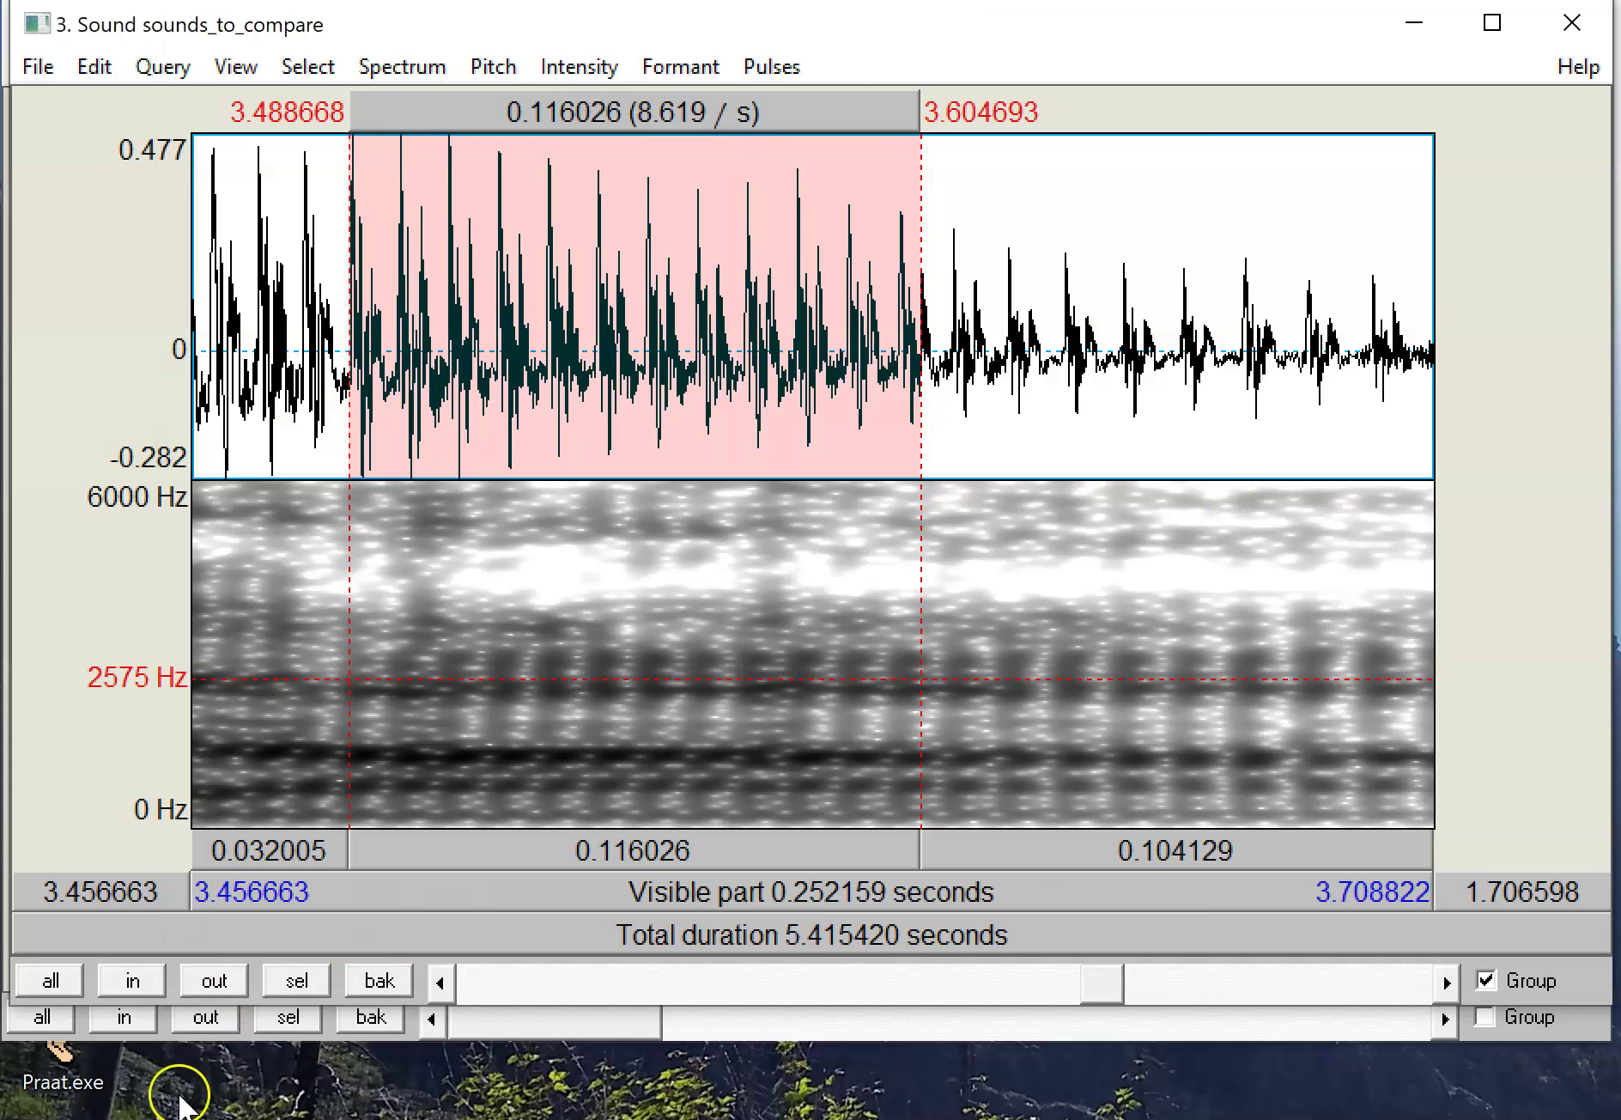
Step: Reopen the sound in an editor and zoom to the second word, 0.994–1.645 s
{"action": "key", "text": "ctrl+w"}
{"action": "key", "text": "Return"}
{"action": "left_click_drag", "start_coordinate": [1151, 249], "coordinate": [461, 77]}
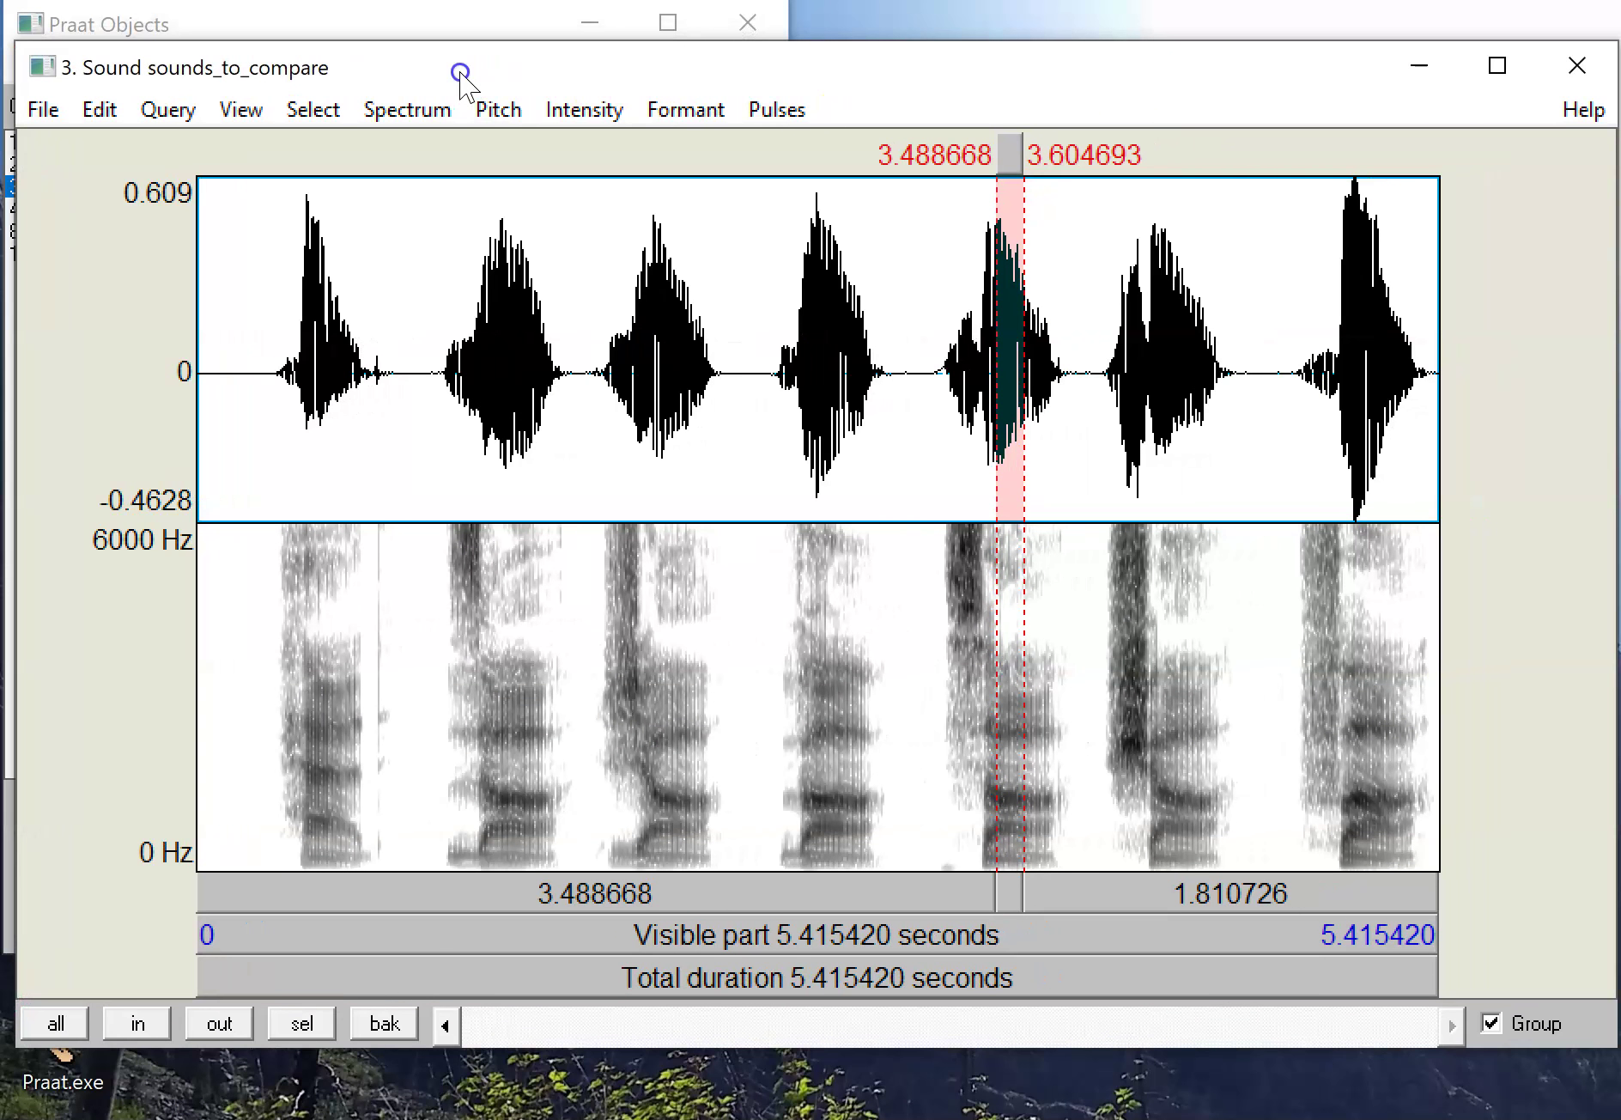
{"action": "left_click", "coordinate": [844, 412]}
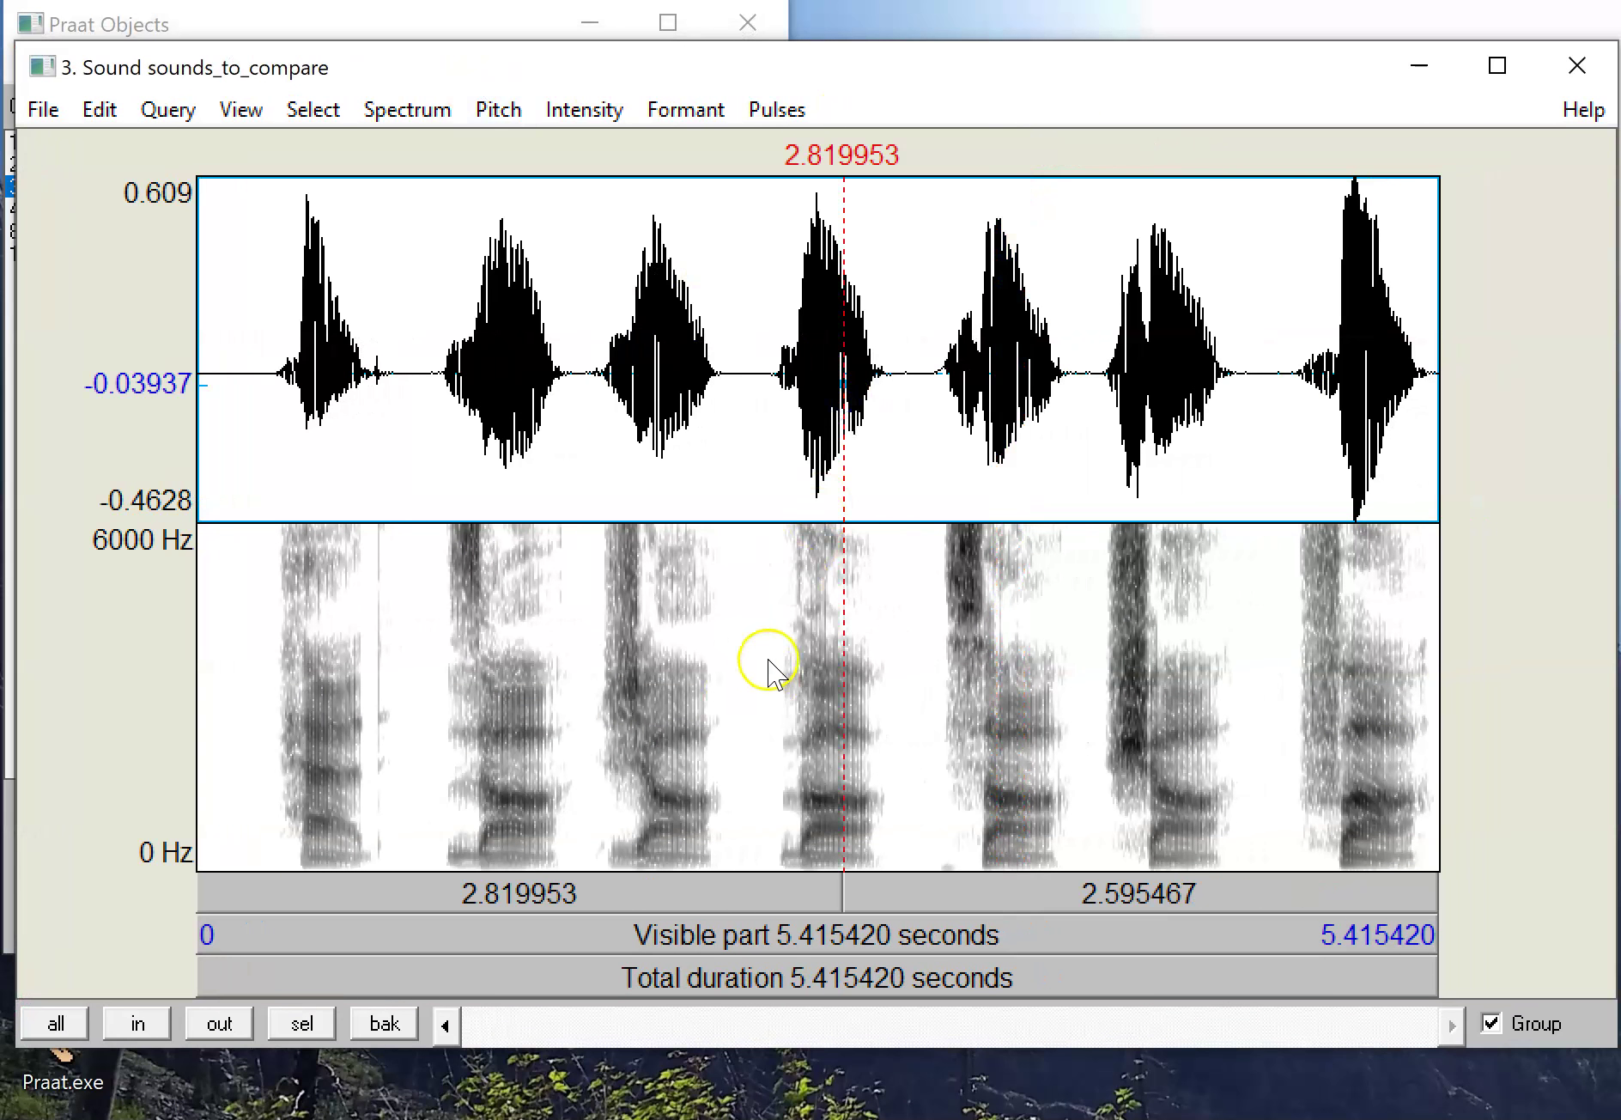
{"action": "left_click", "coordinate": [438, 696]}
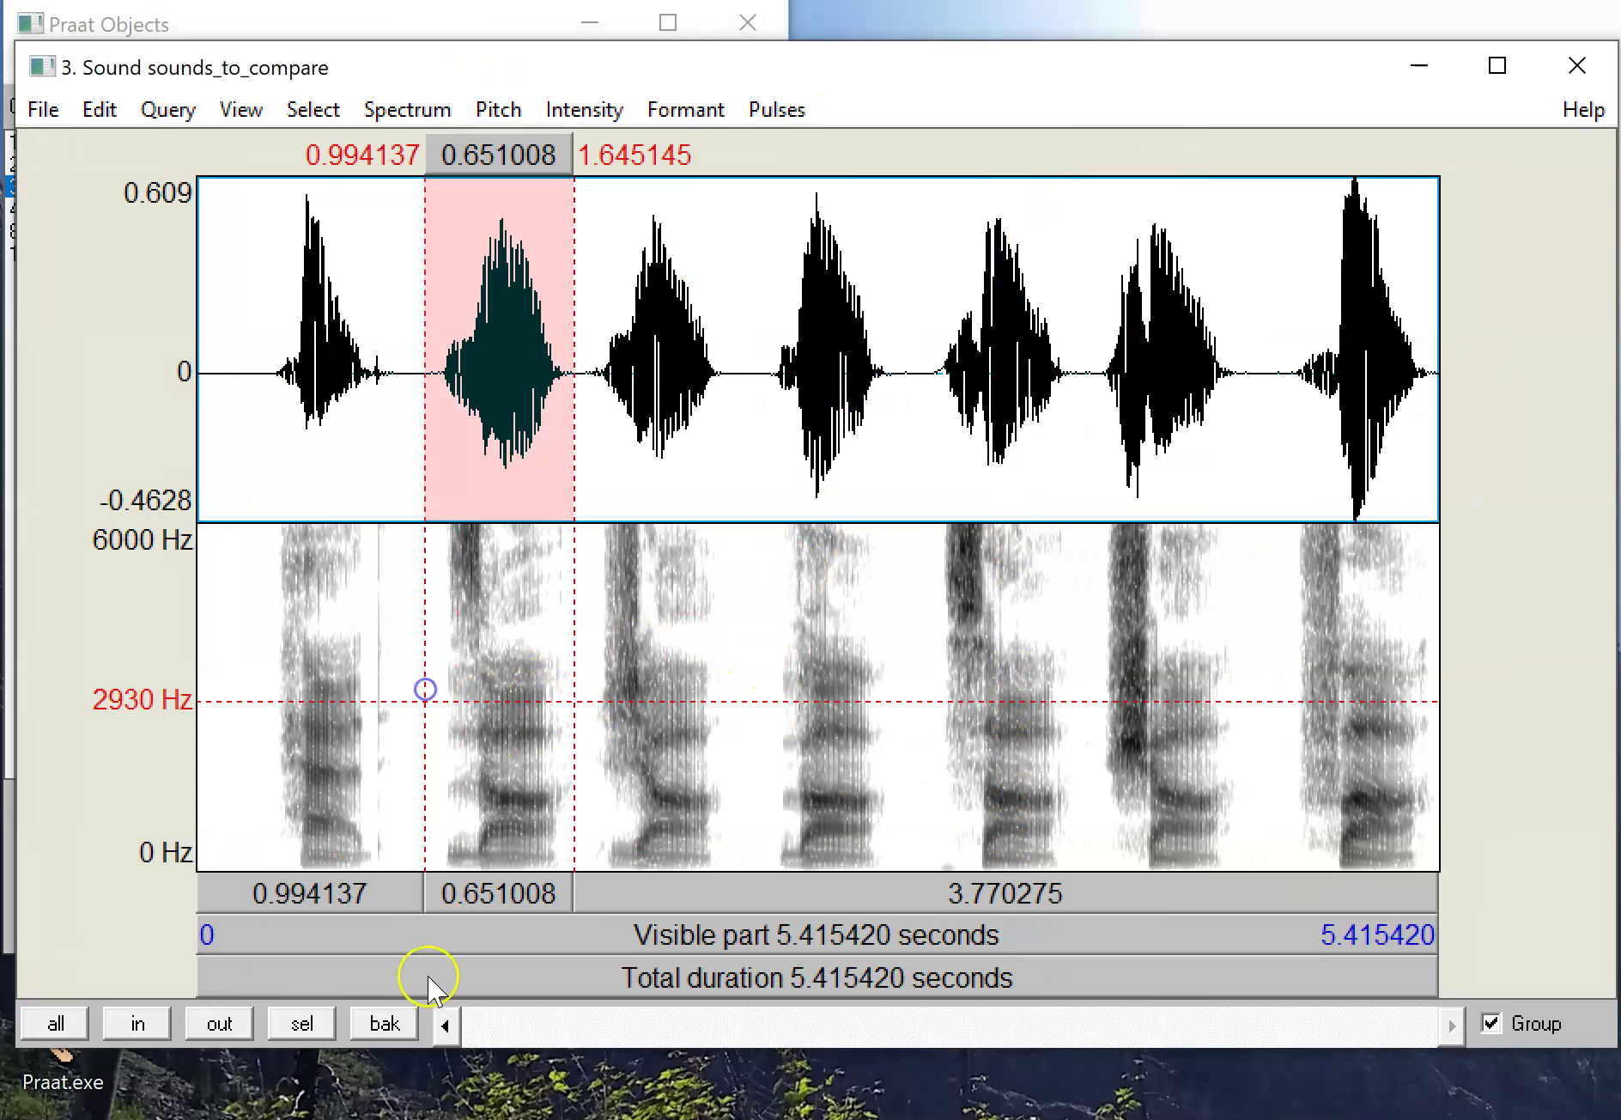
{"action": "left_click", "coordinate": [302, 1023]}
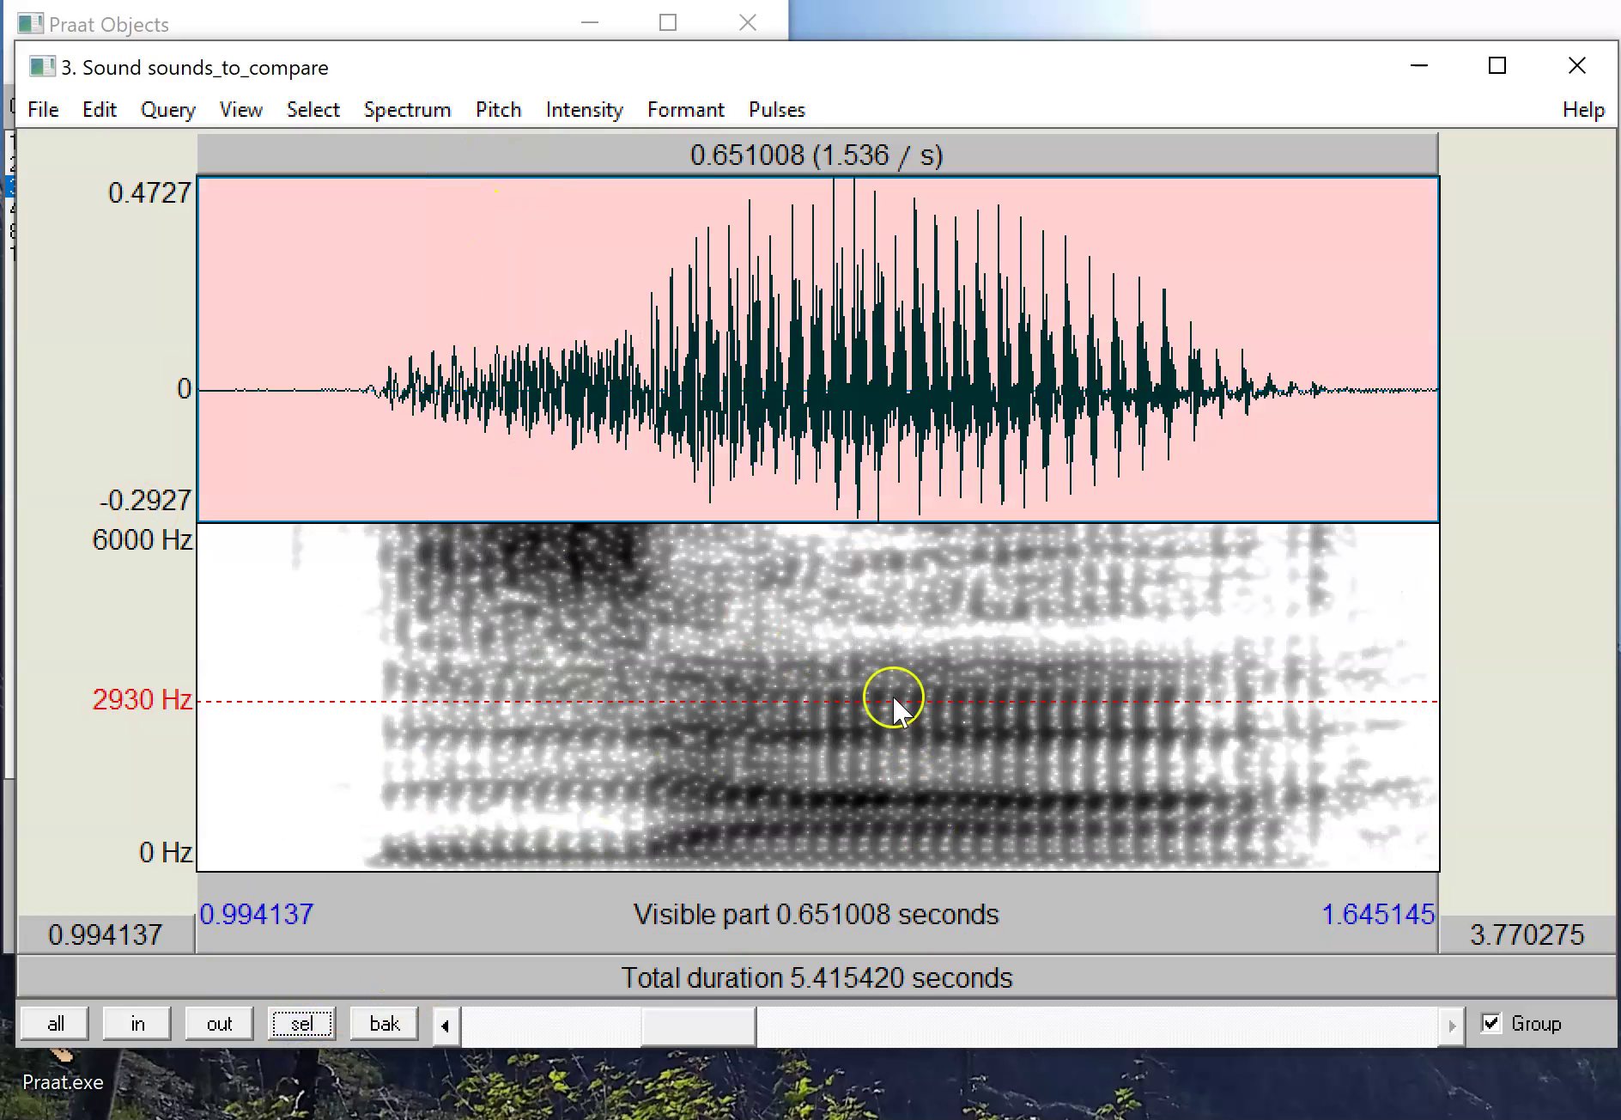
Step: Open the Spectrogram settings and select the 6000 Hz upper view limit
{"action": "left_click", "coordinate": [407, 109]}
{"action": "left_click", "coordinate": [474, 189]}
{"action": "double_click", "coordinate": [1030, 196]}
Step: Cap the spectrogram at 3500 Hz and read formants near 1.35 s: 776.9, 1226 and 2348 Hz
{"action": "type", "text": "3500"}
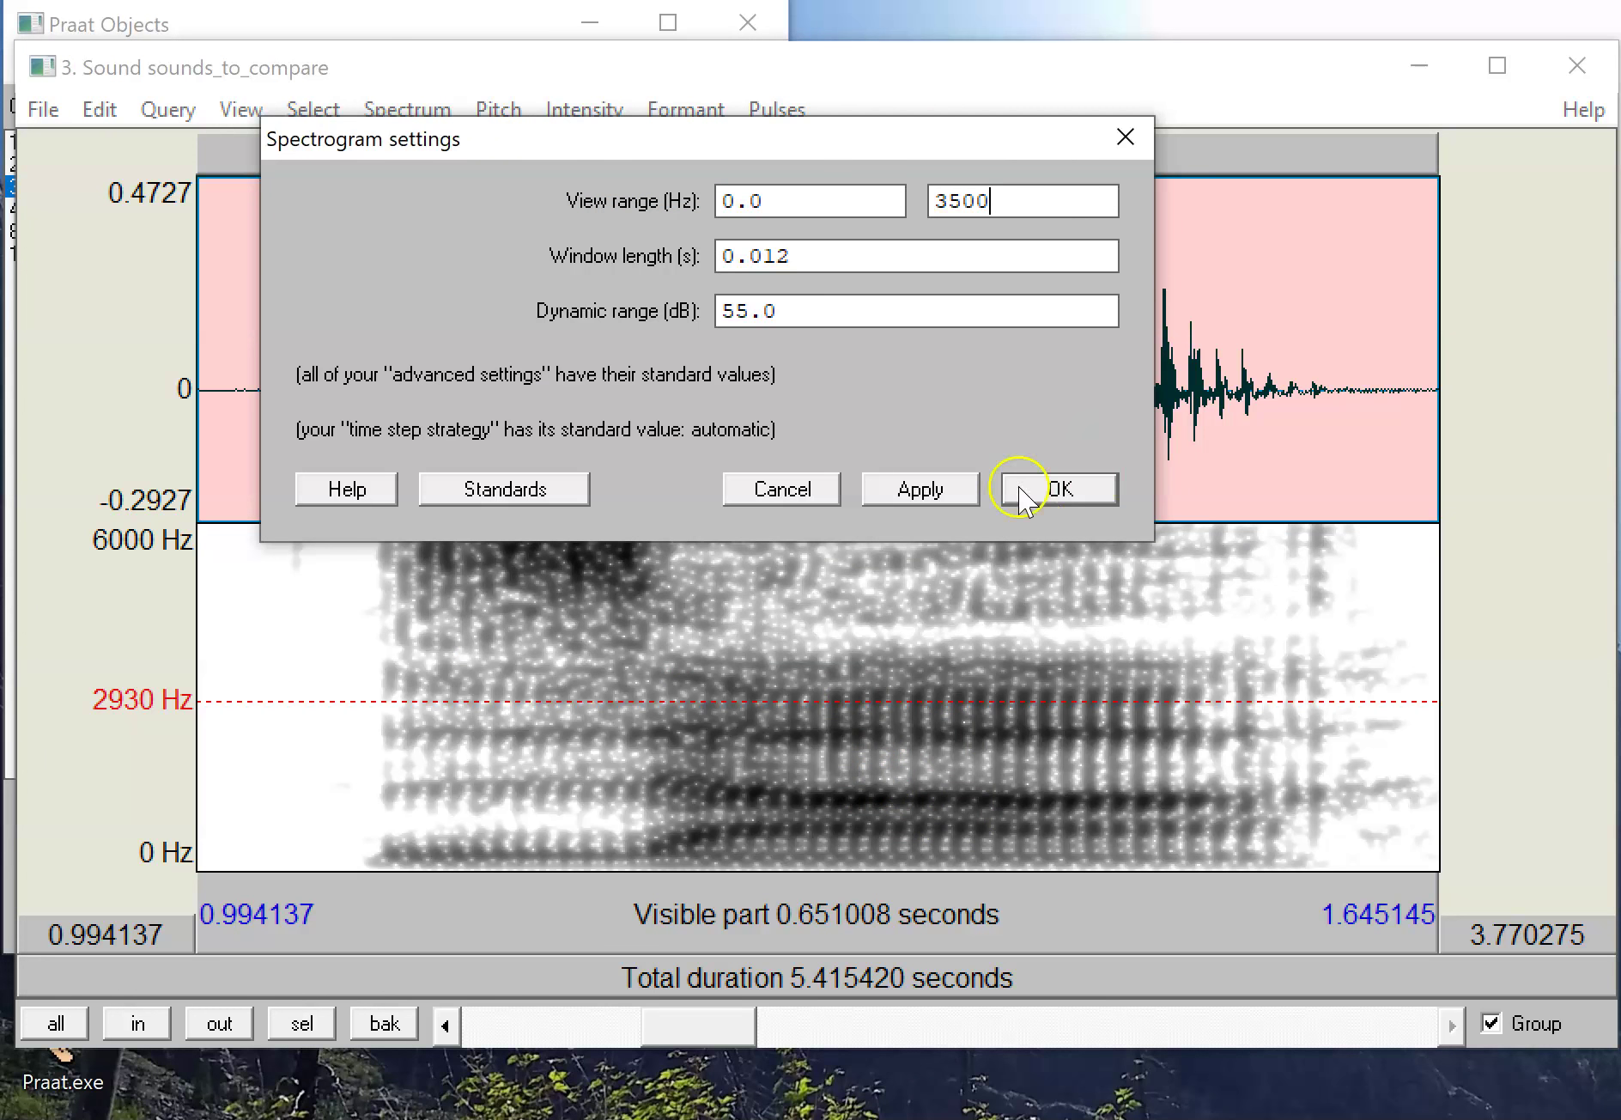
{"action": "left_click", "coordinate": [1043, 491]}
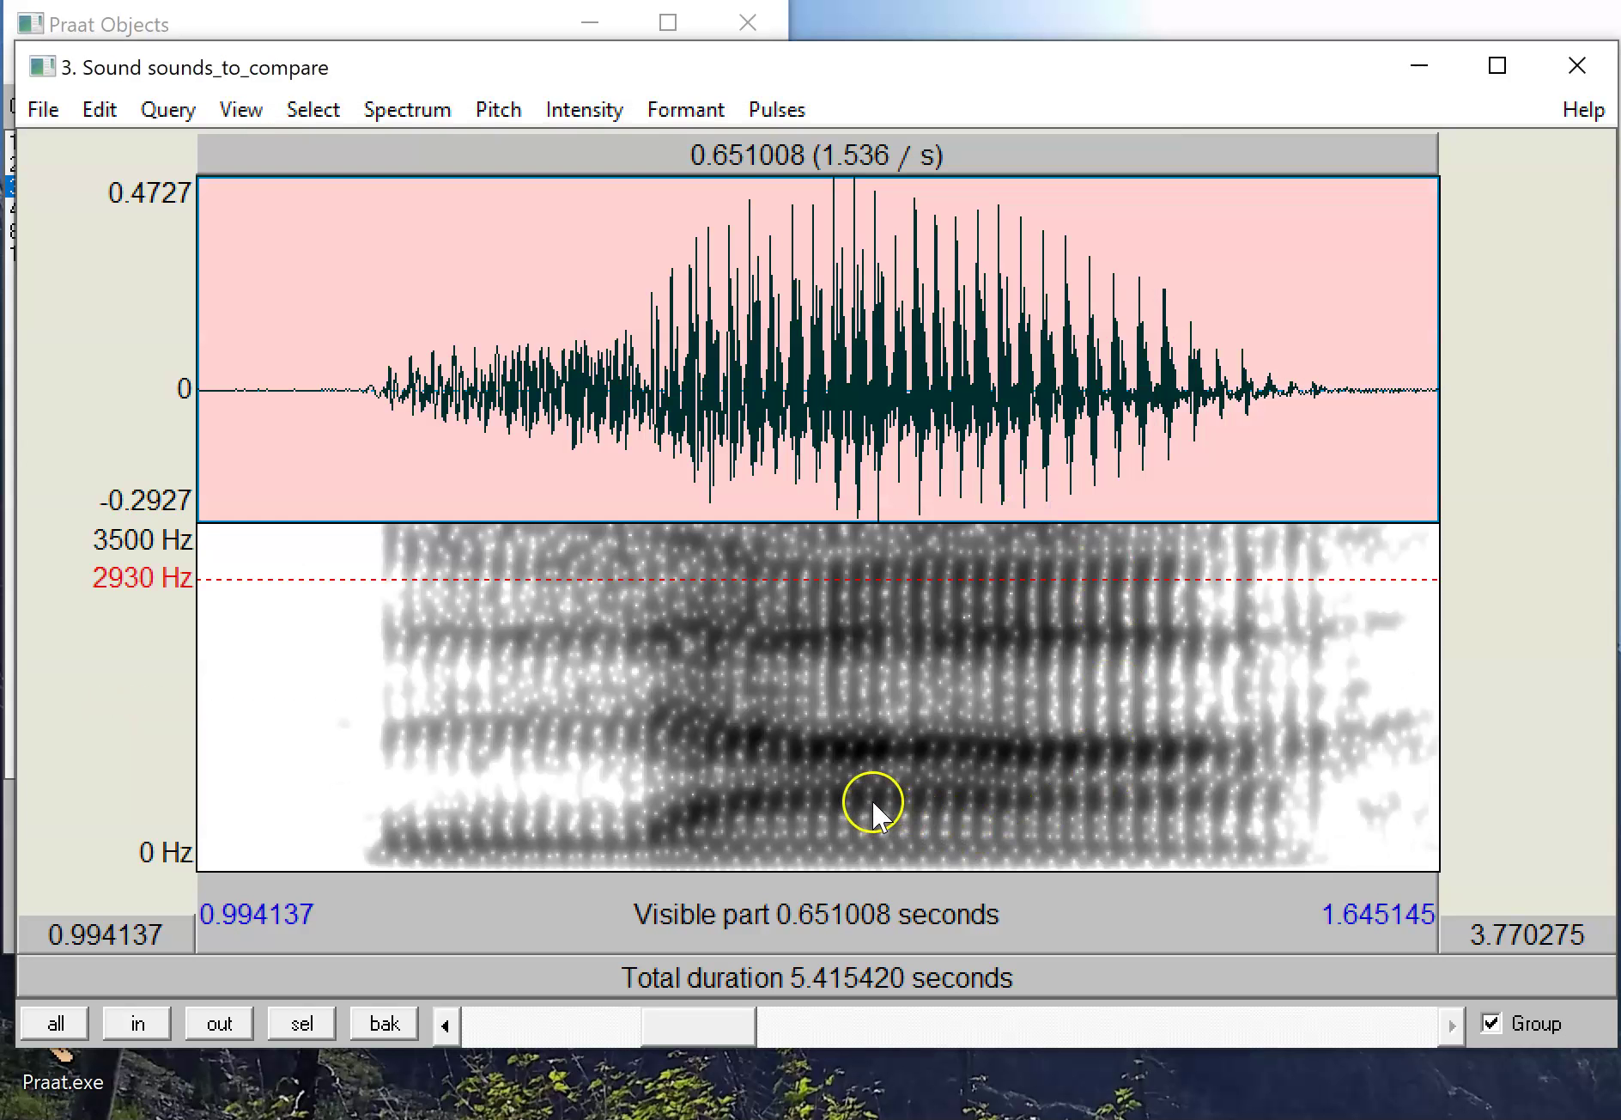
{"action": "left_click", "coordinate": [870, 795]}
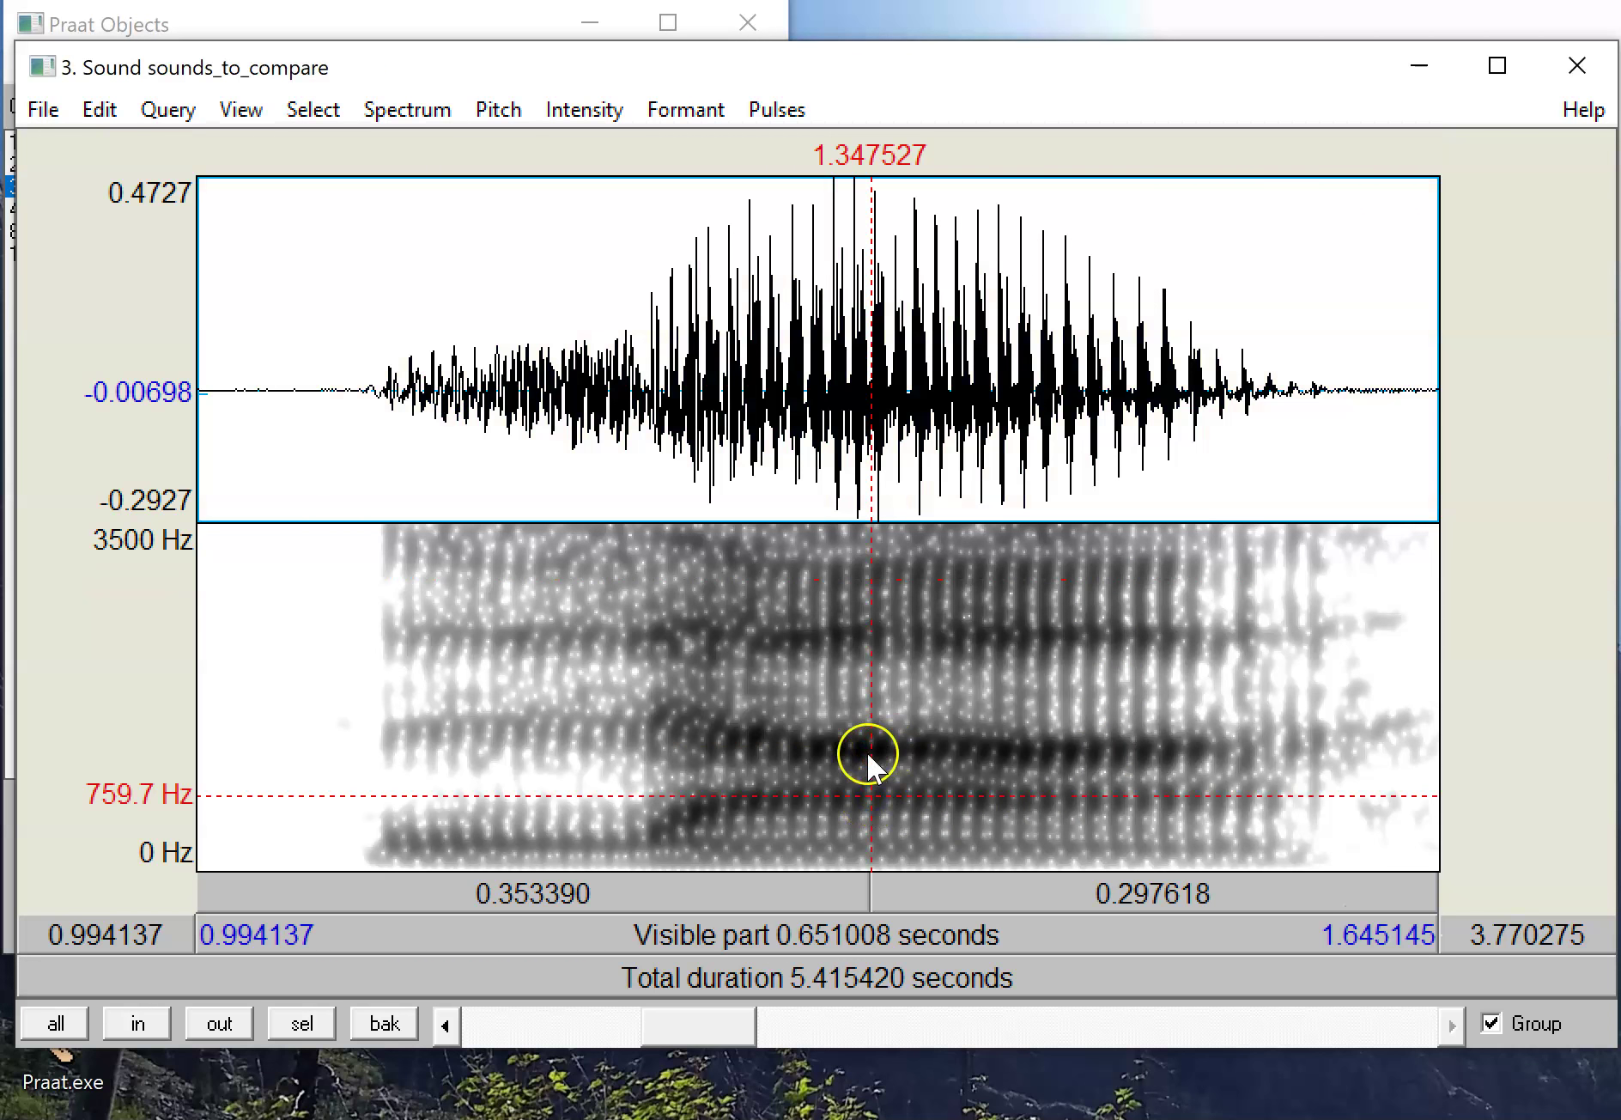
{"action": "left_click", "coordinate": [865, 747]}
{"action": "left_click", "coordinate": [877, 634]}
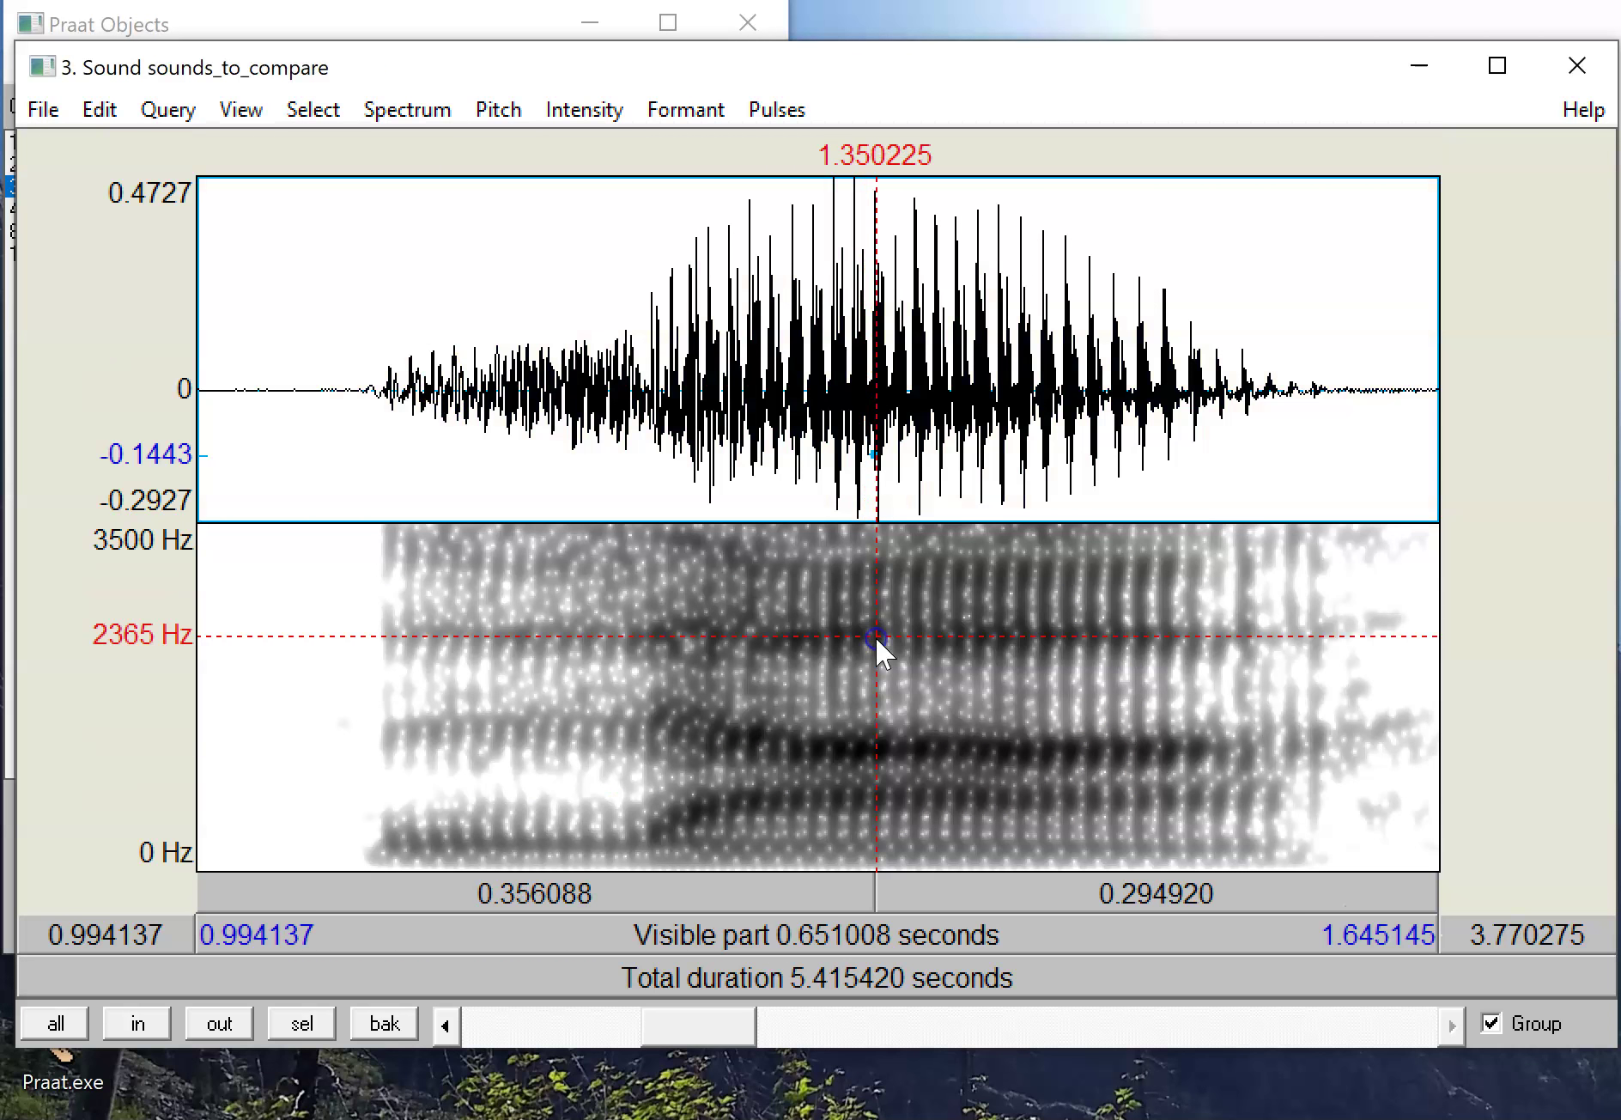
{"action": "left_click", "coordinate": [872, 793]}
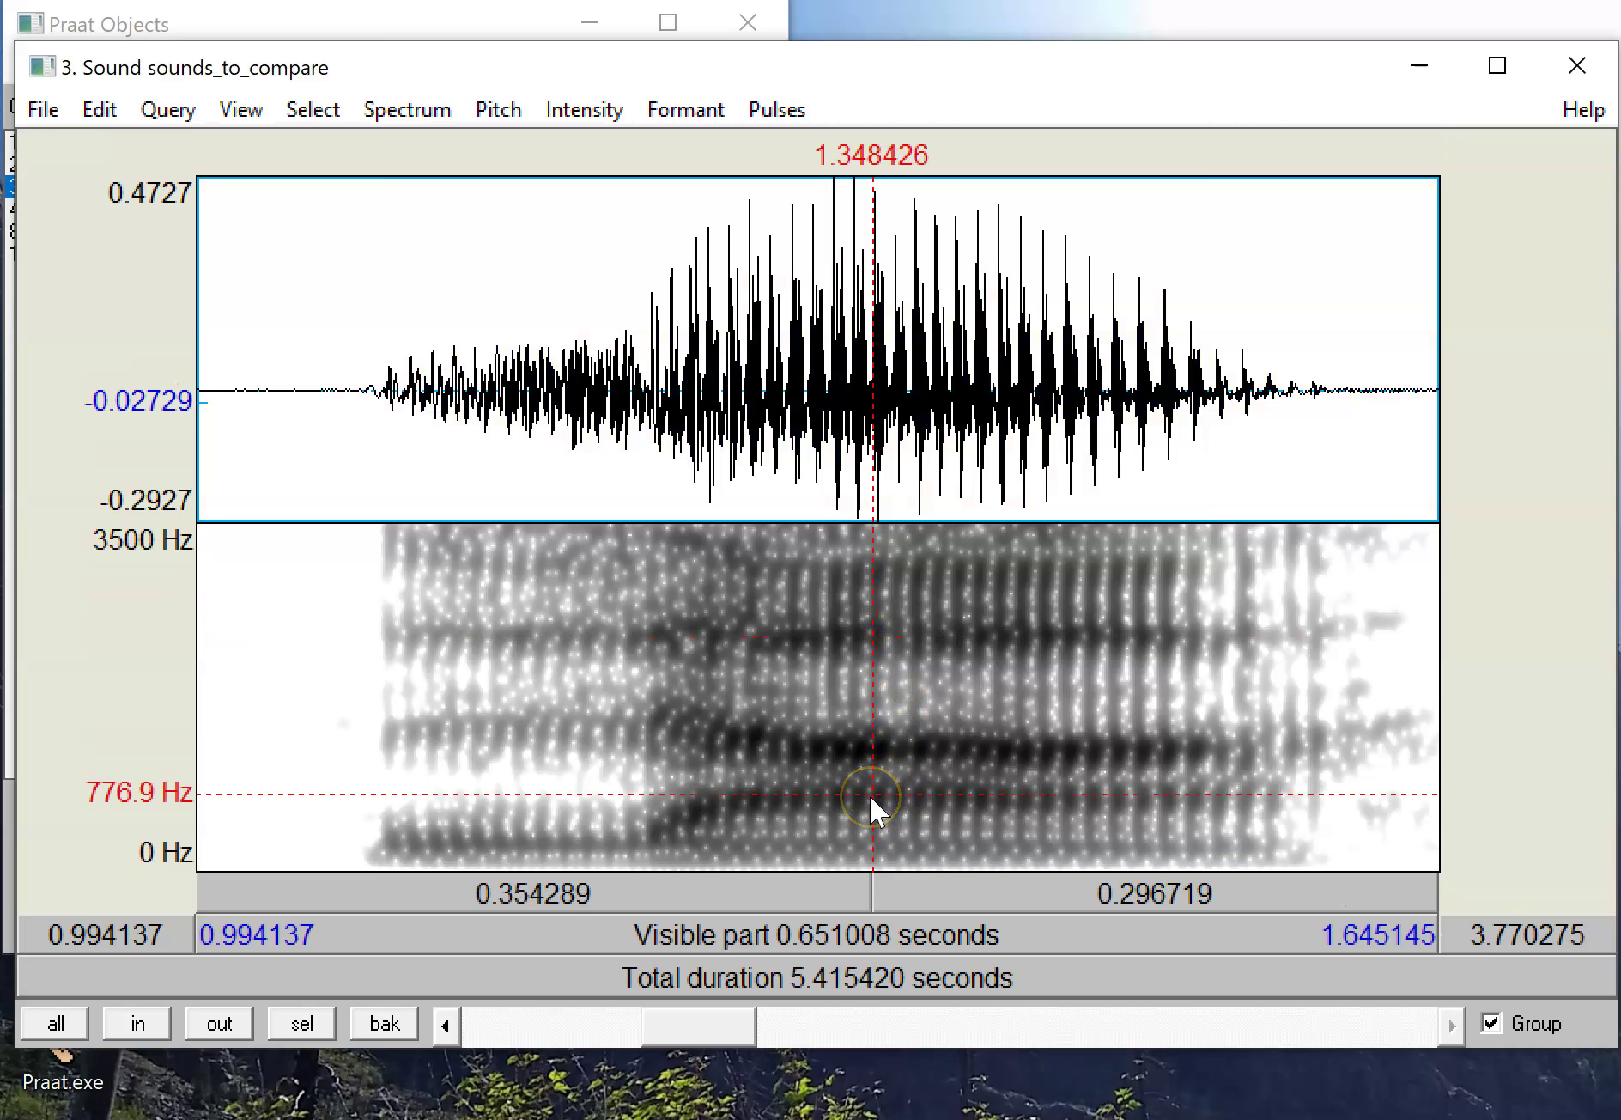
{"action": "left_click", "coordinate": [880, 748]}
{"action": "left_click", "coordinate": [883, 638]}
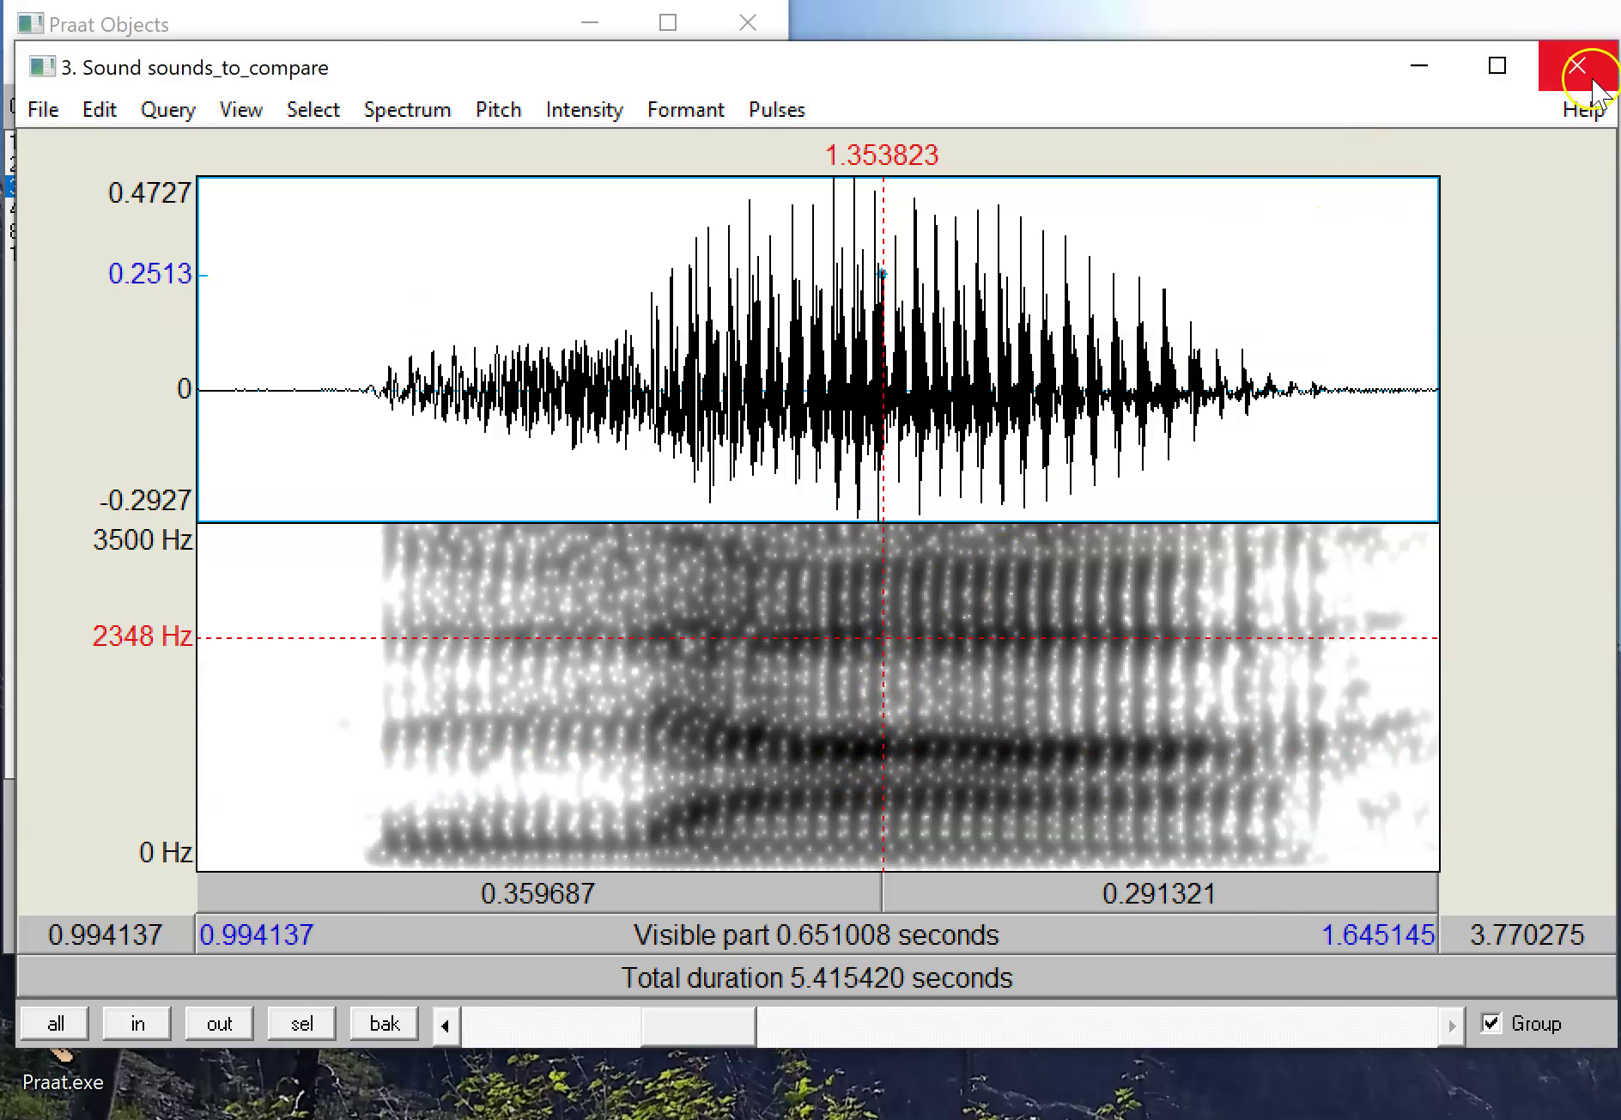
Step: Slice the 1.3115–1.4096 s mid-vowel stretch and zoom the spectrum to 0–5389 Hz
{"action": "left_click_drag", "start_coordinate": [802, 568], "coordinate": [988, 555]}
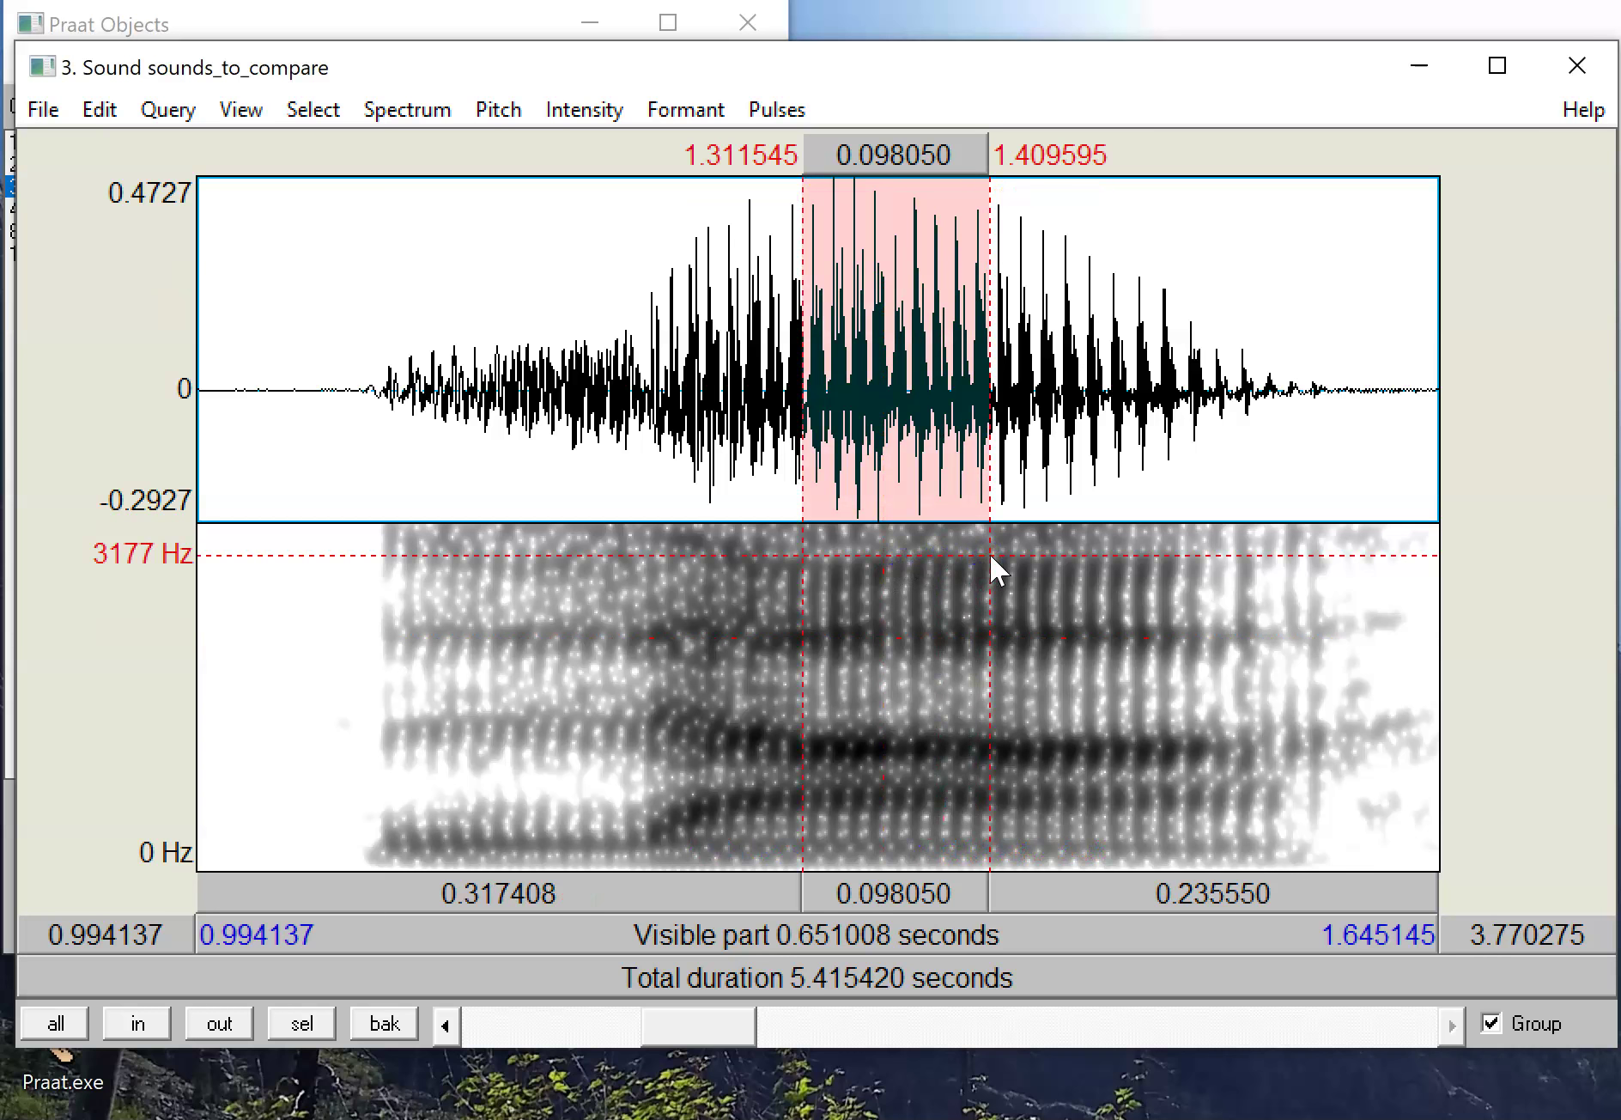
{"action": "key", "text": "ctrl+l"}
{"action": "left_click_drag", "start_coordinate": [851, 855], "coordinate": [457, 1086]}
{"action": "key", "text": "ctrl+n"}
{"action": "left_click_drag", "start_coordinate": [1031, 482], "coordinate": [656, 87]}
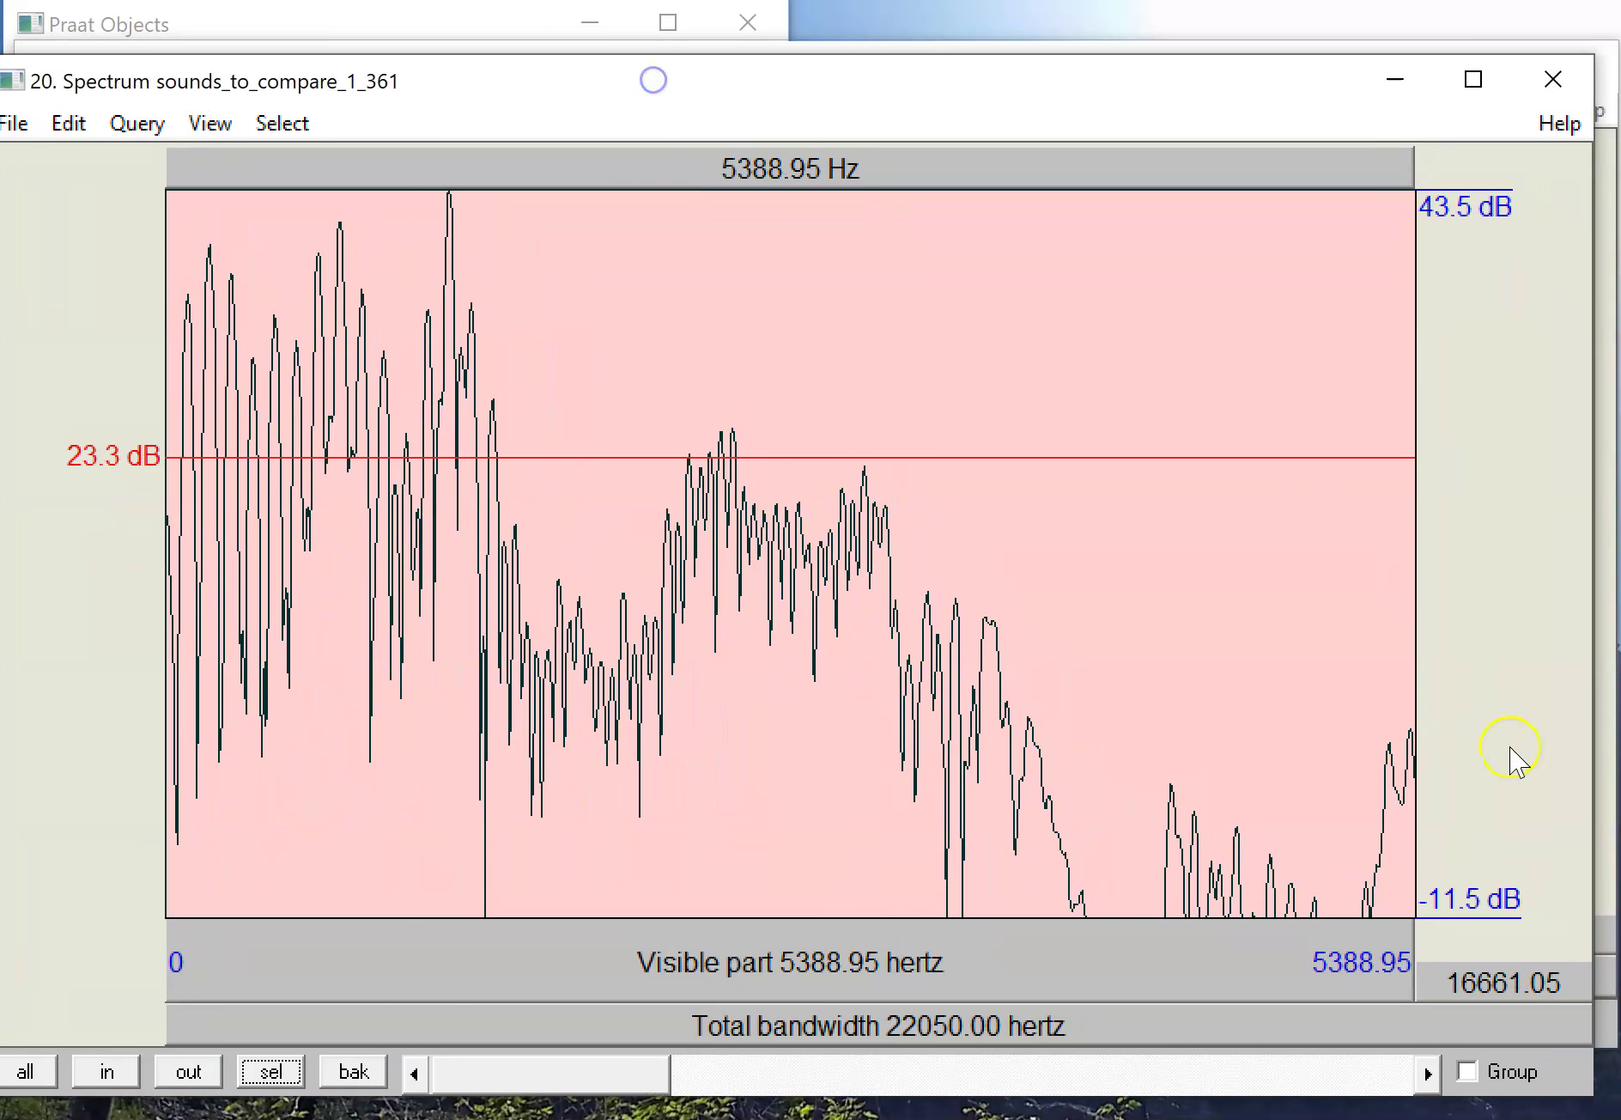
Step: Read peaks at 754.22, 1228.18 and 2405.66 Hz, then return to the sound editor
{"action": "left_click", "coordinate": [340, 264]}
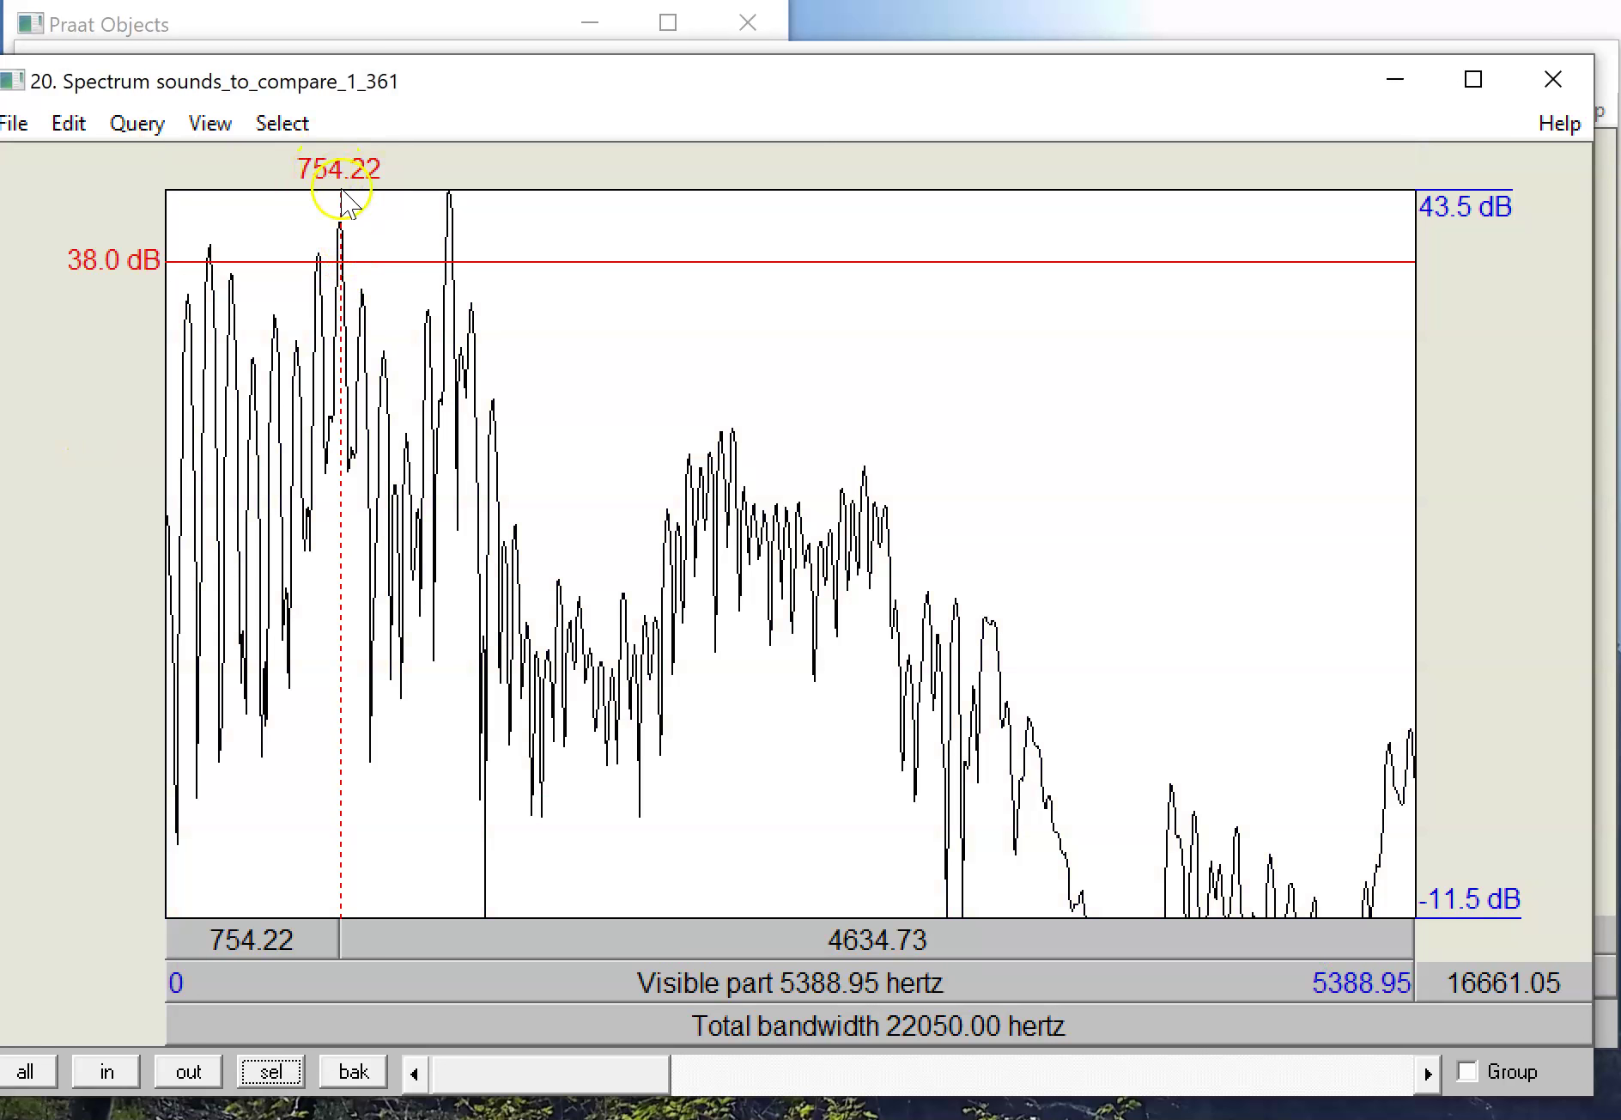
{"action": "left_click", "coordinate": [451, 207]}
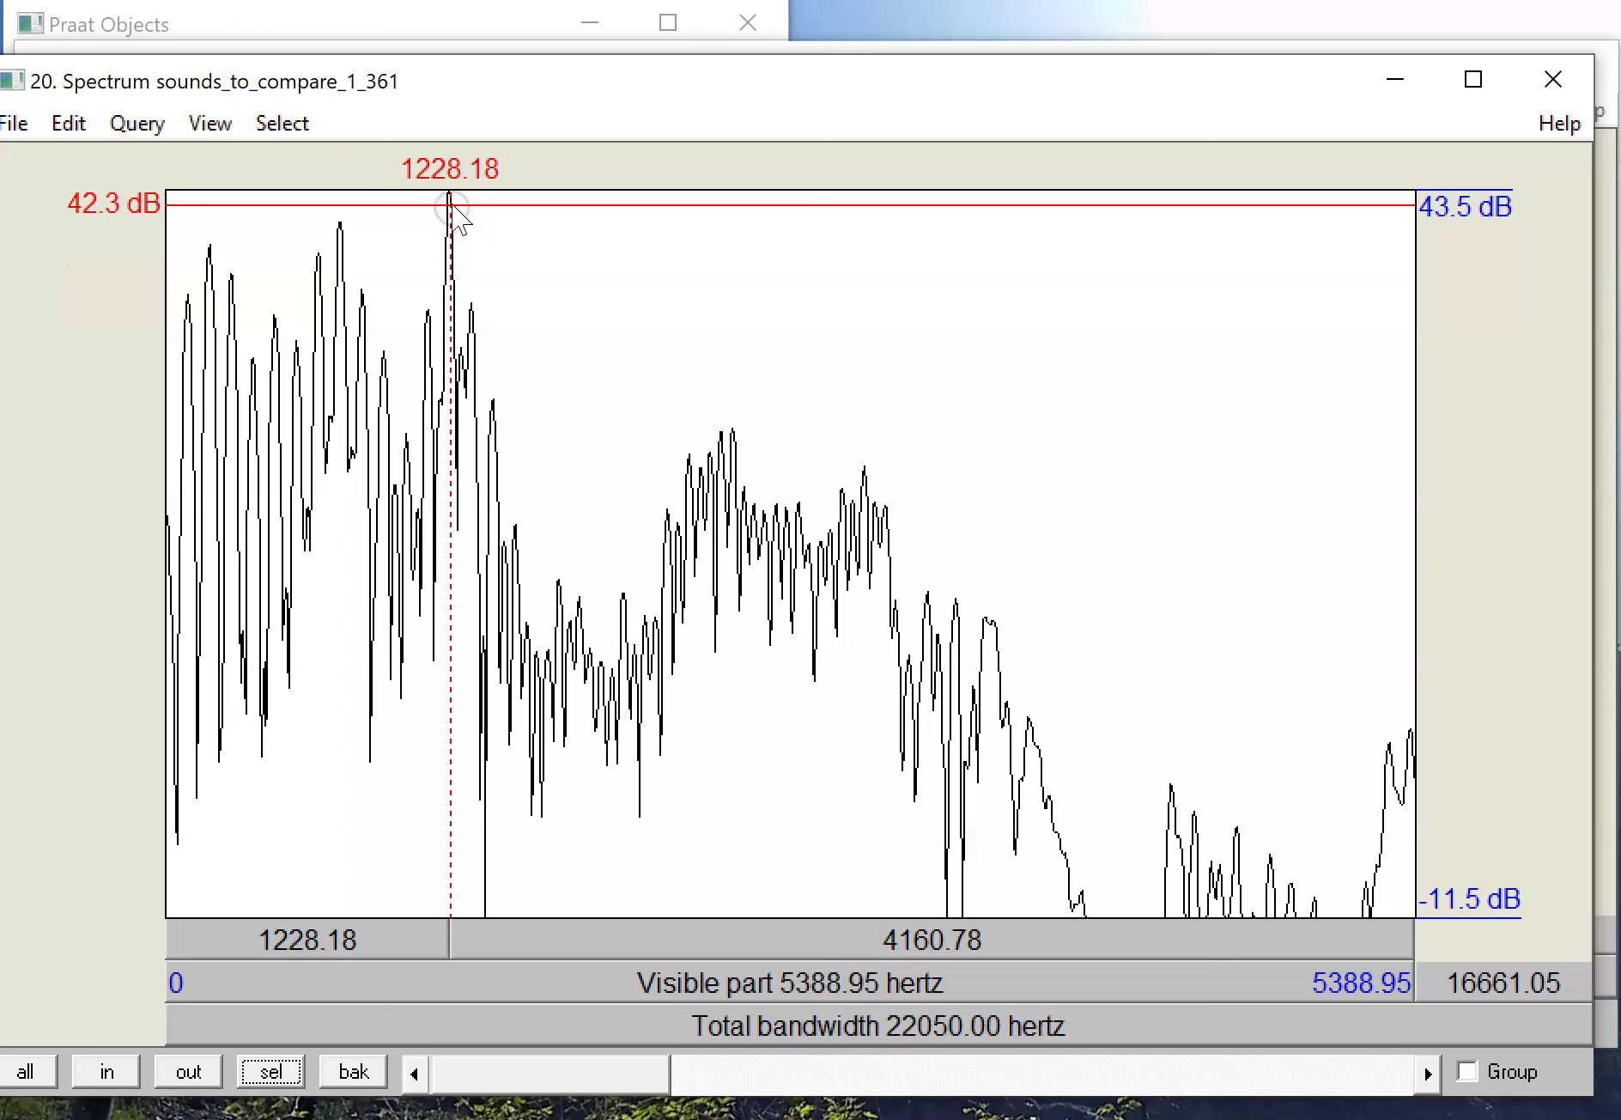
{"action": "left_click", "coordinate": [723, 412]}
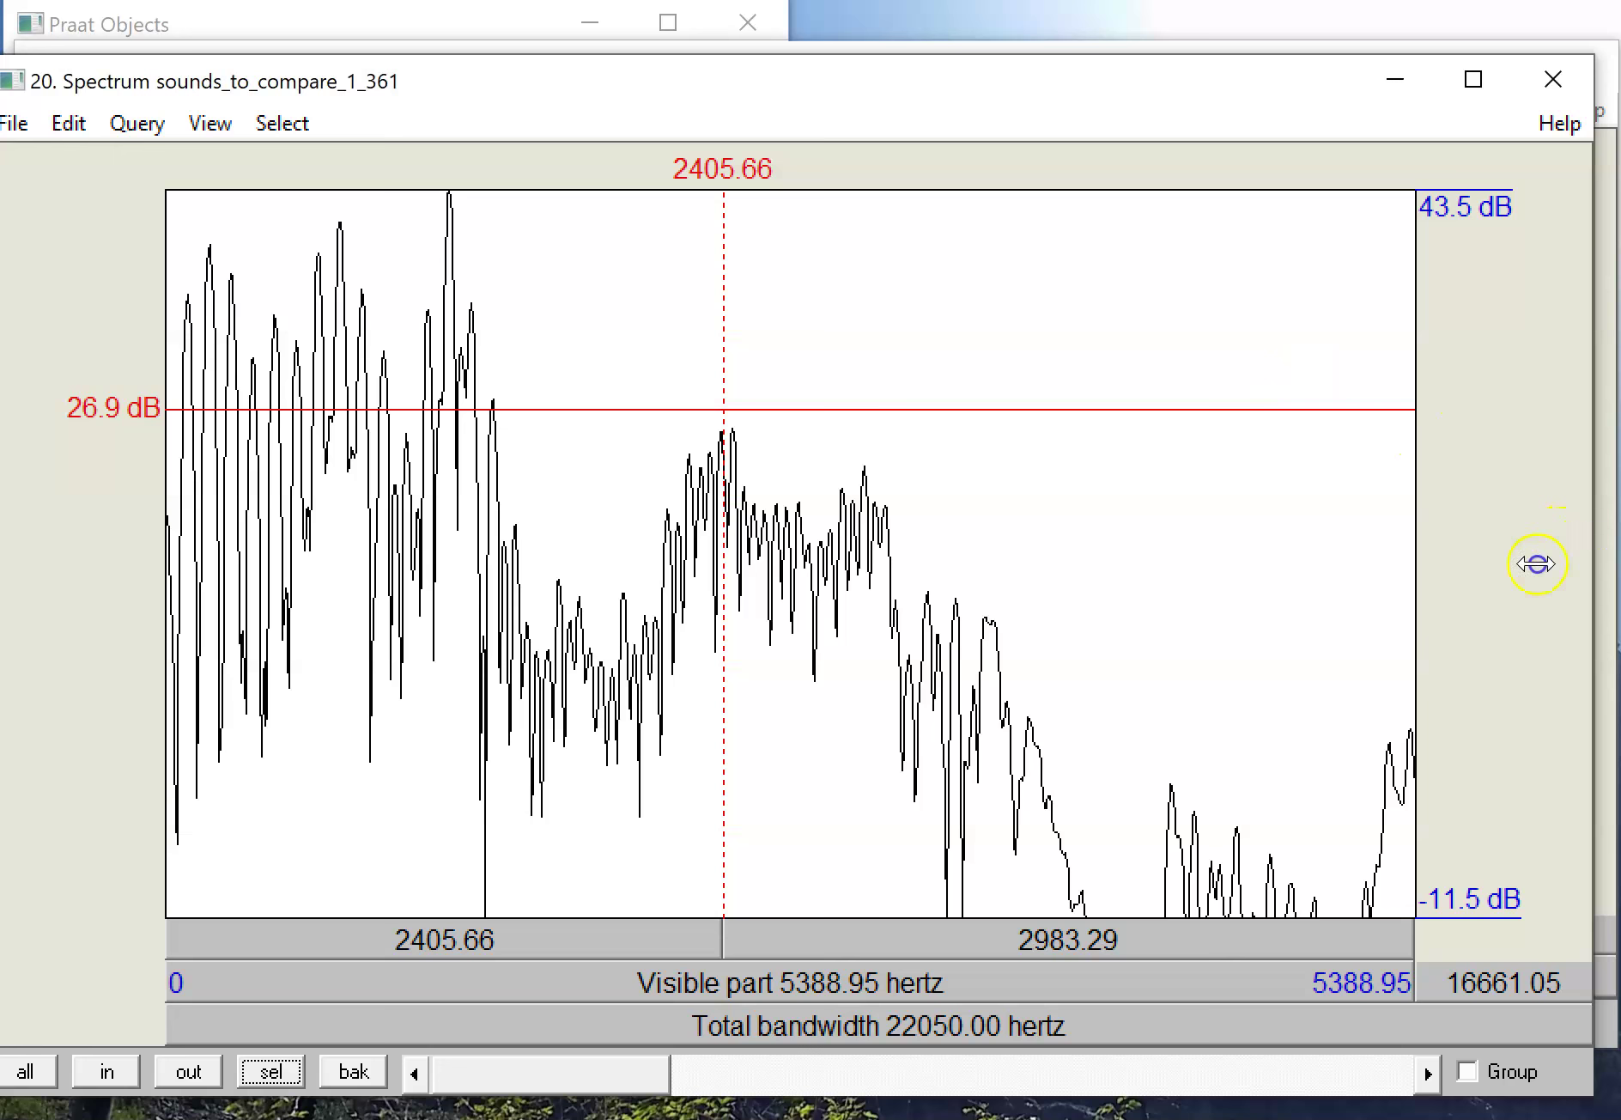
{"action": "left_click_drag", "start_coordinate": [1437, 563], "coordinate": [724, 590]}
{"action": "left_click", "coordinate": [939, 77]}
Step: Uncover the spectrum and compare the 742.4 Hz first formant with the 733.84 Hz peak
{"action": "left_click_drag", "start_coordinate": [17, 447], "coordinate": [585, 459]}
{"action": "left_click_drag", "start_coordinate": [1065, 68], "coordinate": [1103, 109]}
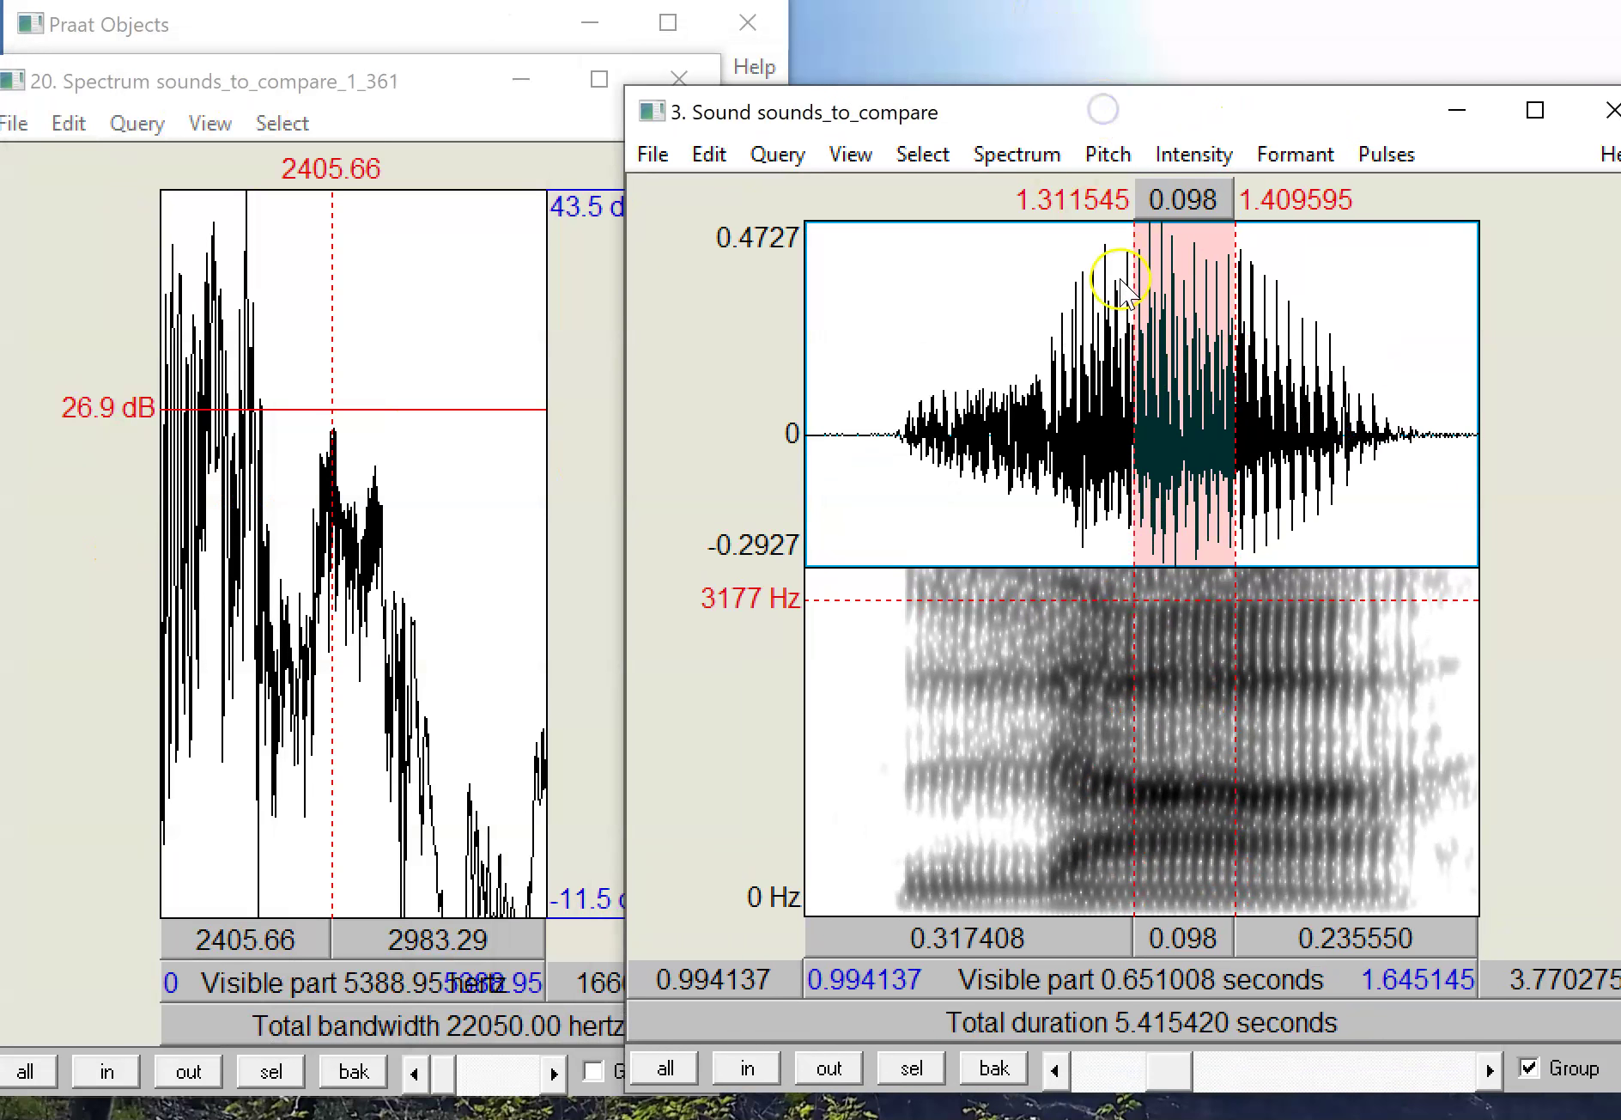
{"action": "left_click", "coordinate": [1169, 843]}
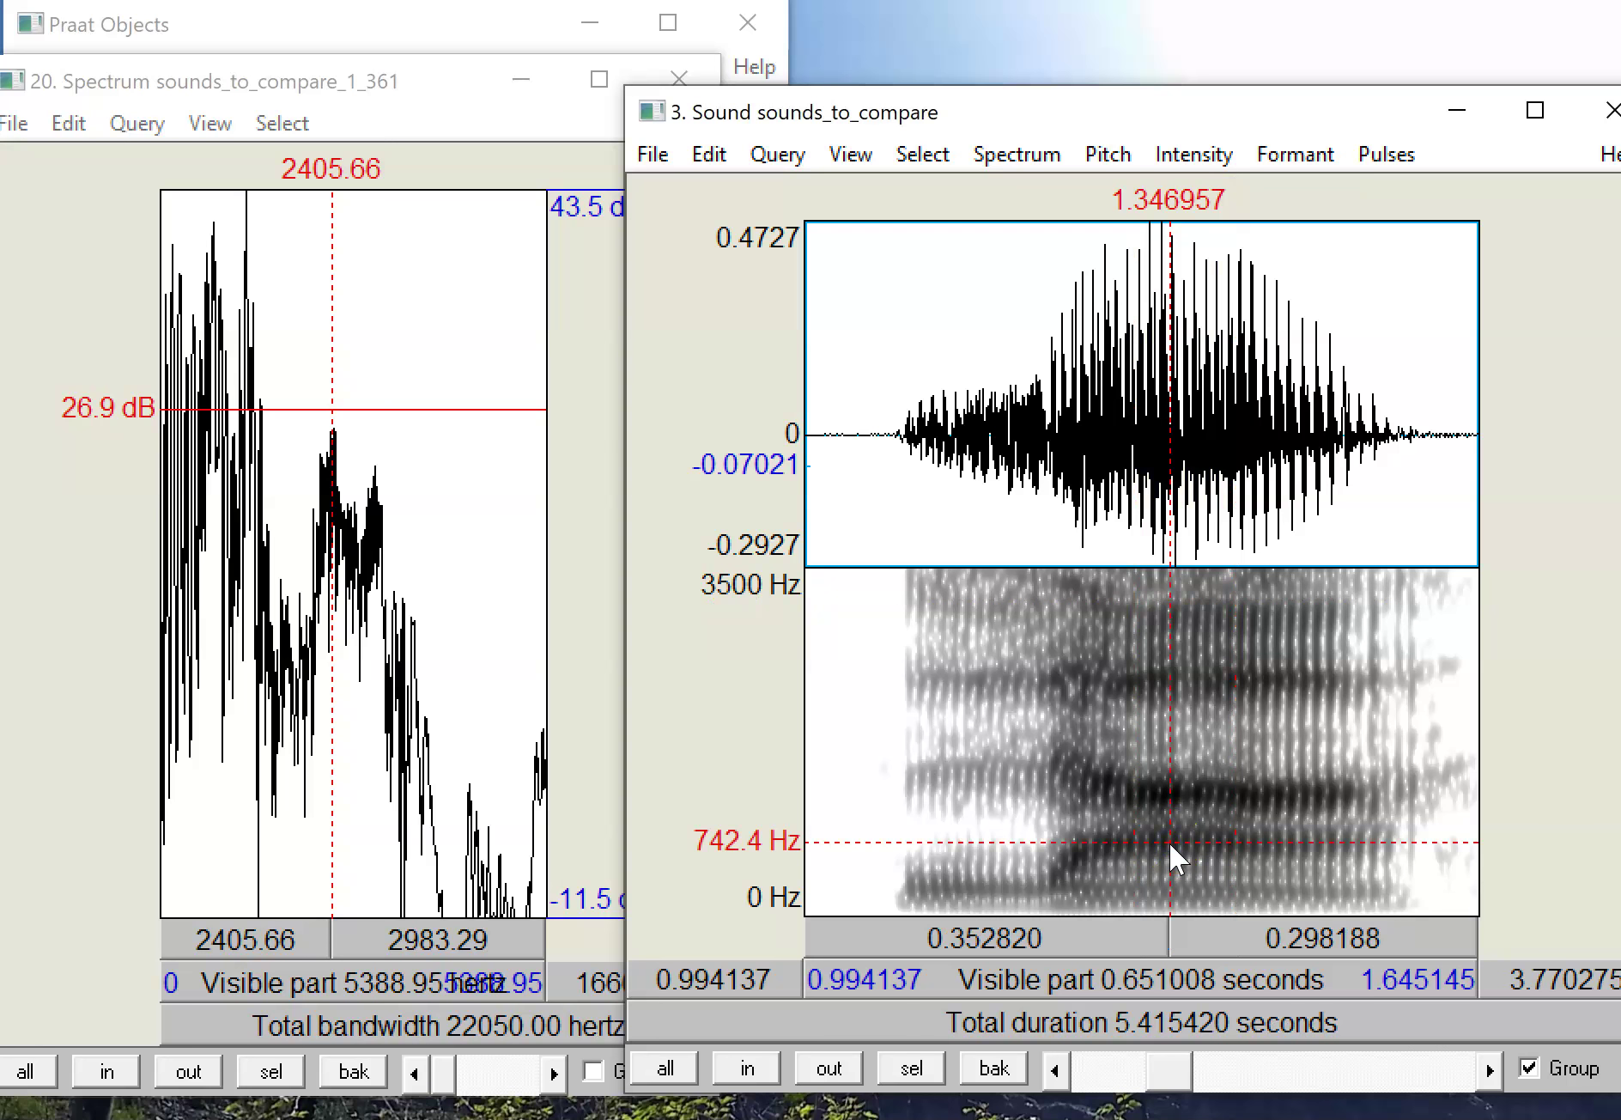
{"action": "left_click", "coordinate": [1145, 851]}
{"action": "left_click", "coordinate": [214, 247]}
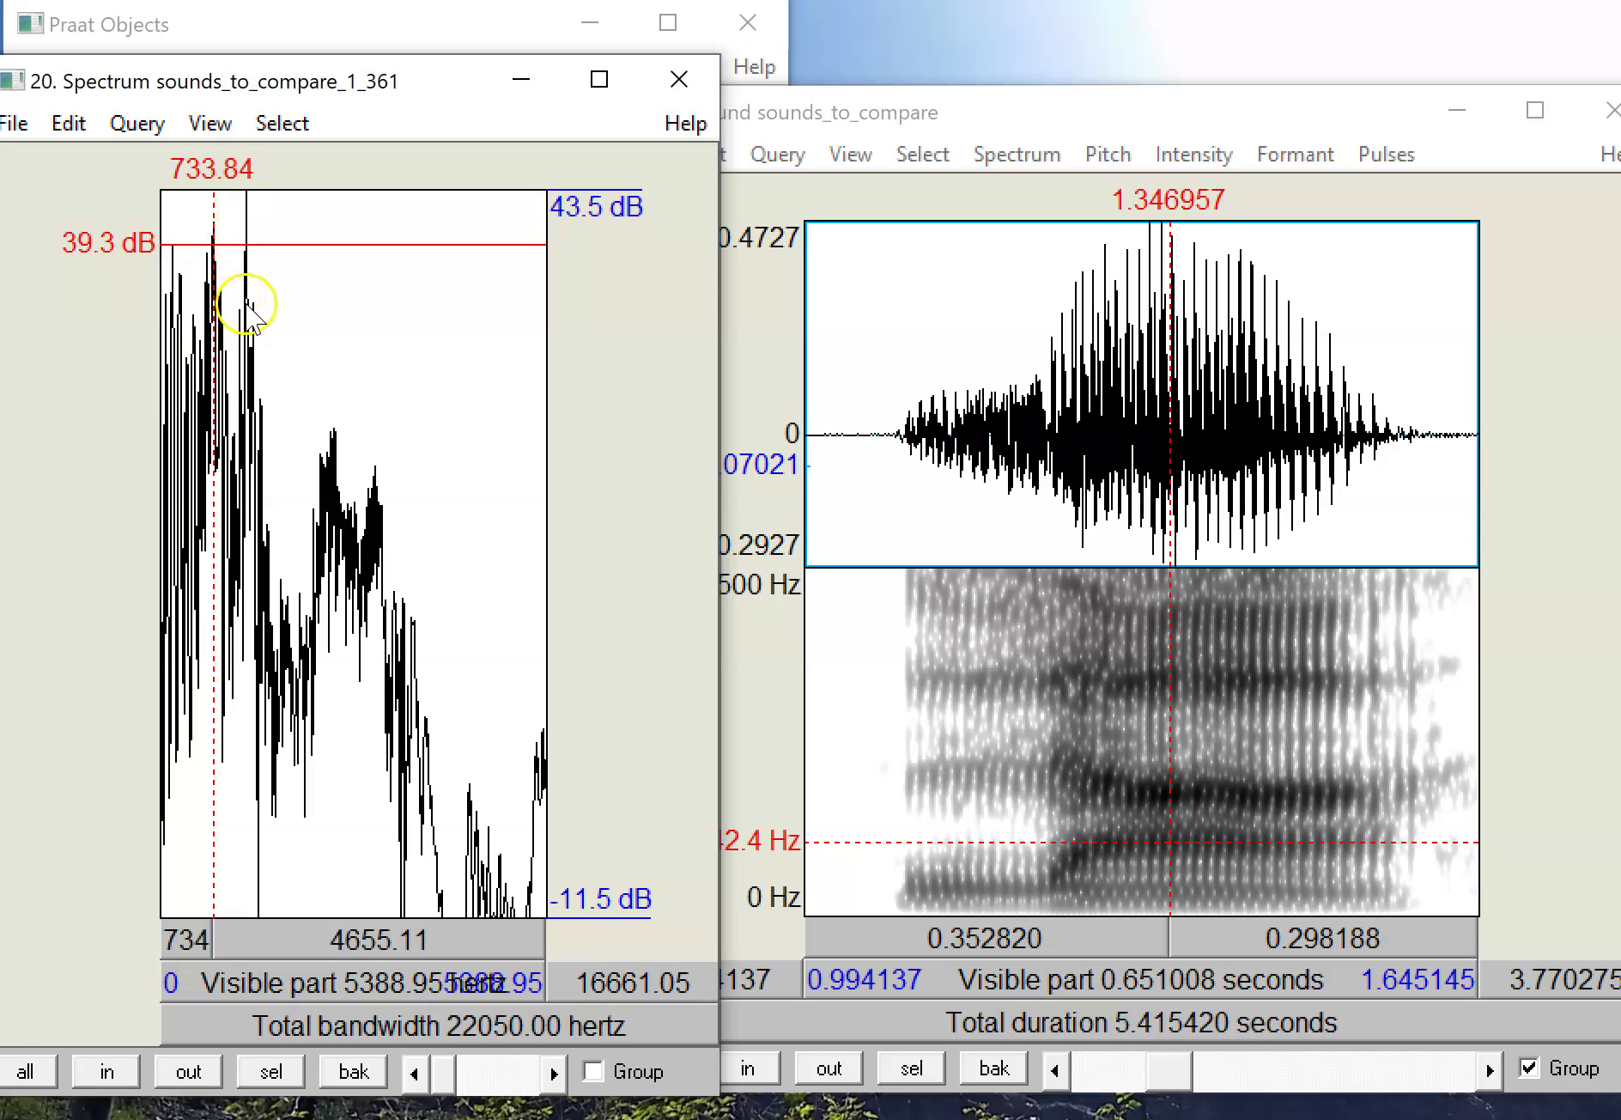
Step: Compare the 1243 Hz second formant with the 1214.98 Hz peak and mark the 1022–1407 Hz band
{"action": "left_click", "coordinate": [1178, 791]}
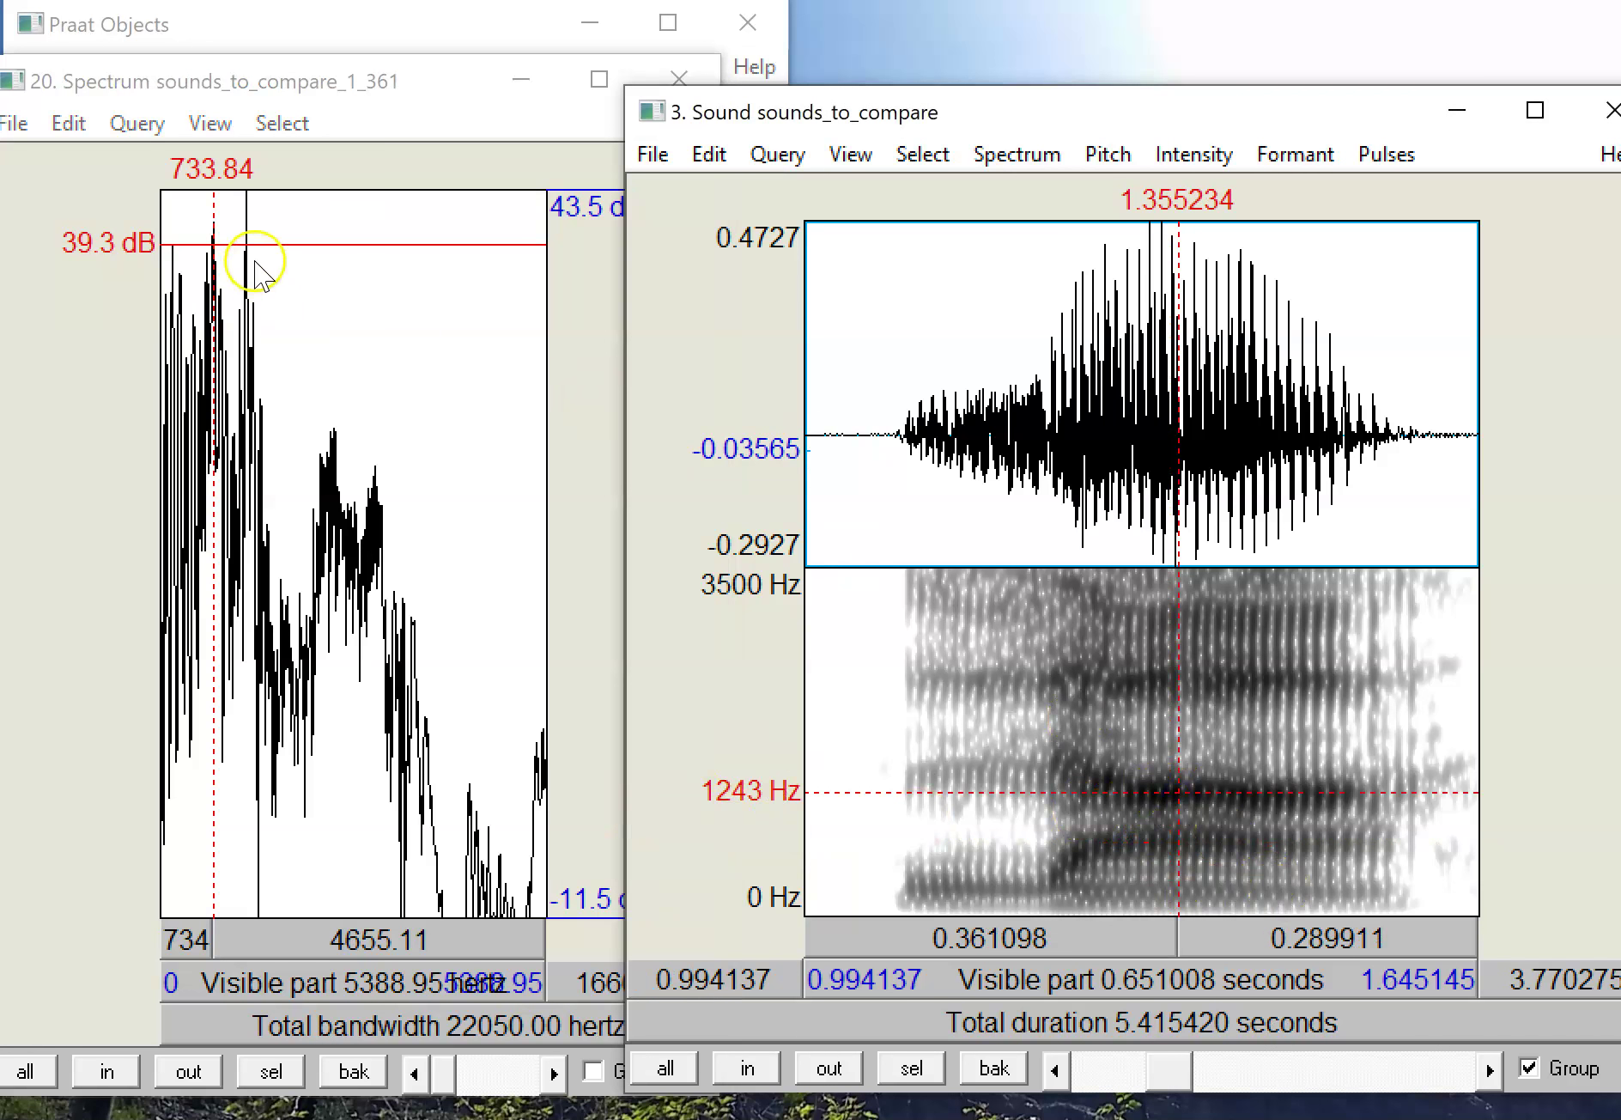
{"action": "left_click", "coordinate": [246, 233]}
{"action": "left_click", "coordinate": [248, 227]}
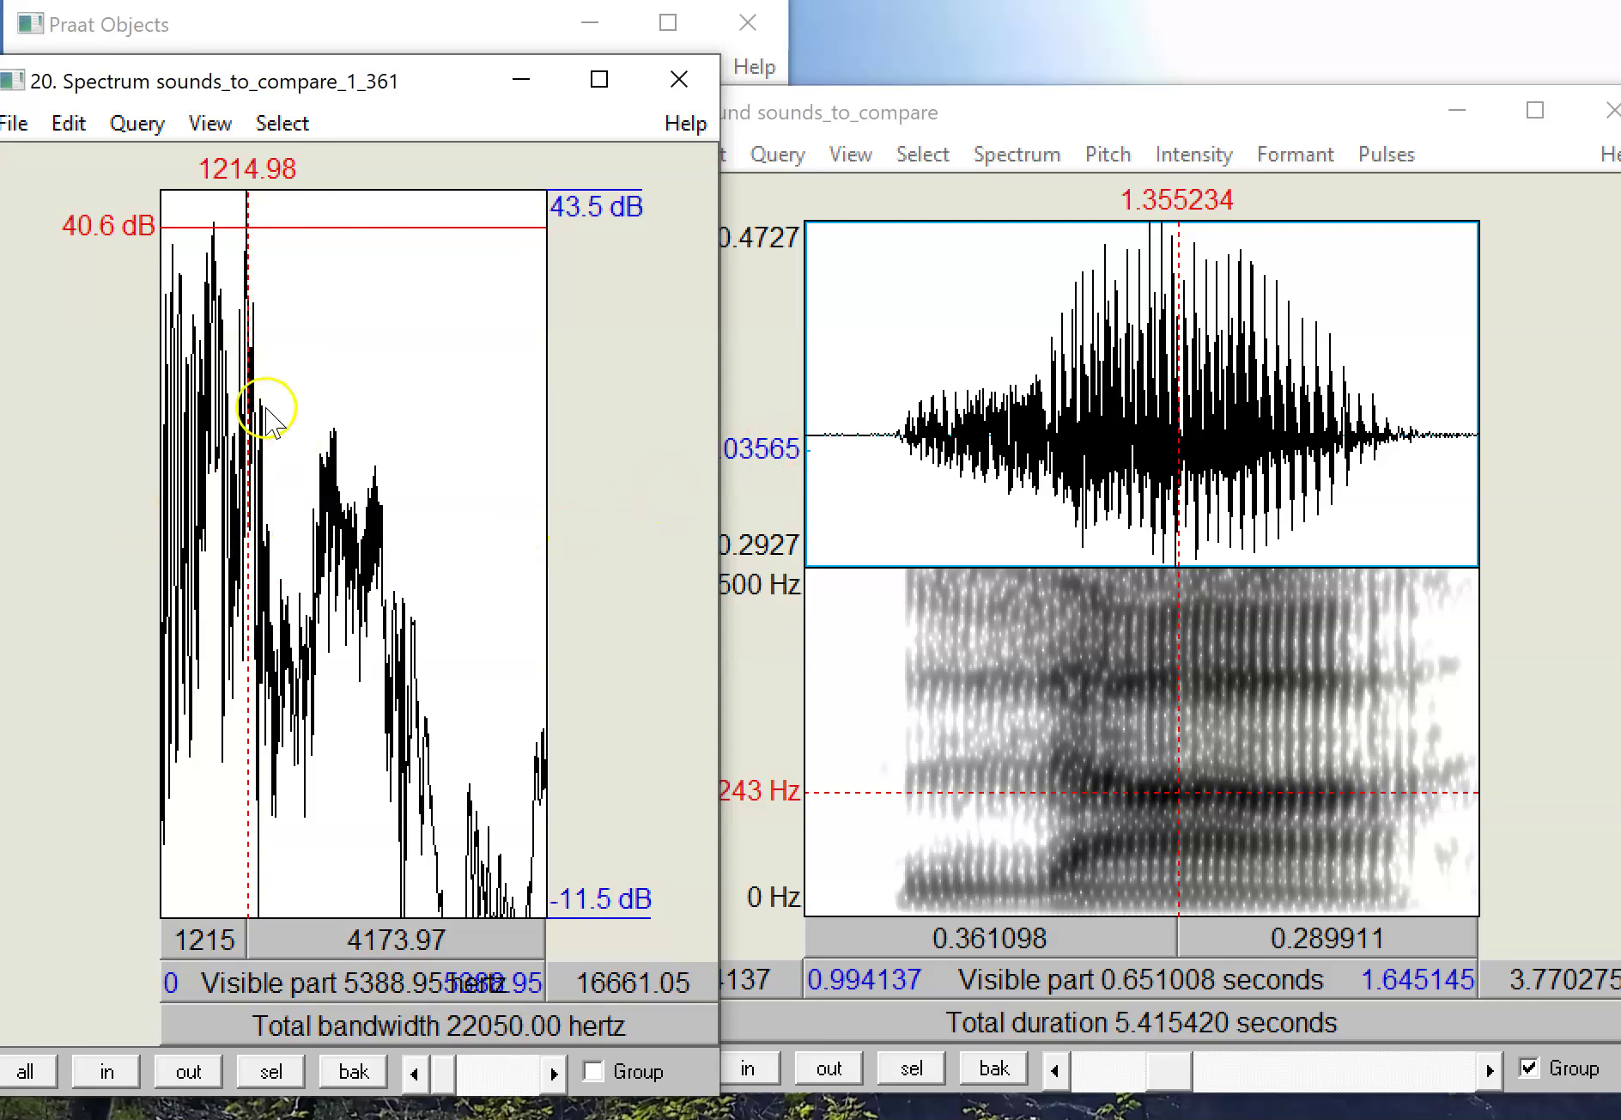
{"action": "left_click_drag", "start_coordinate": [234, 353], "coordinate": [262, 348]}
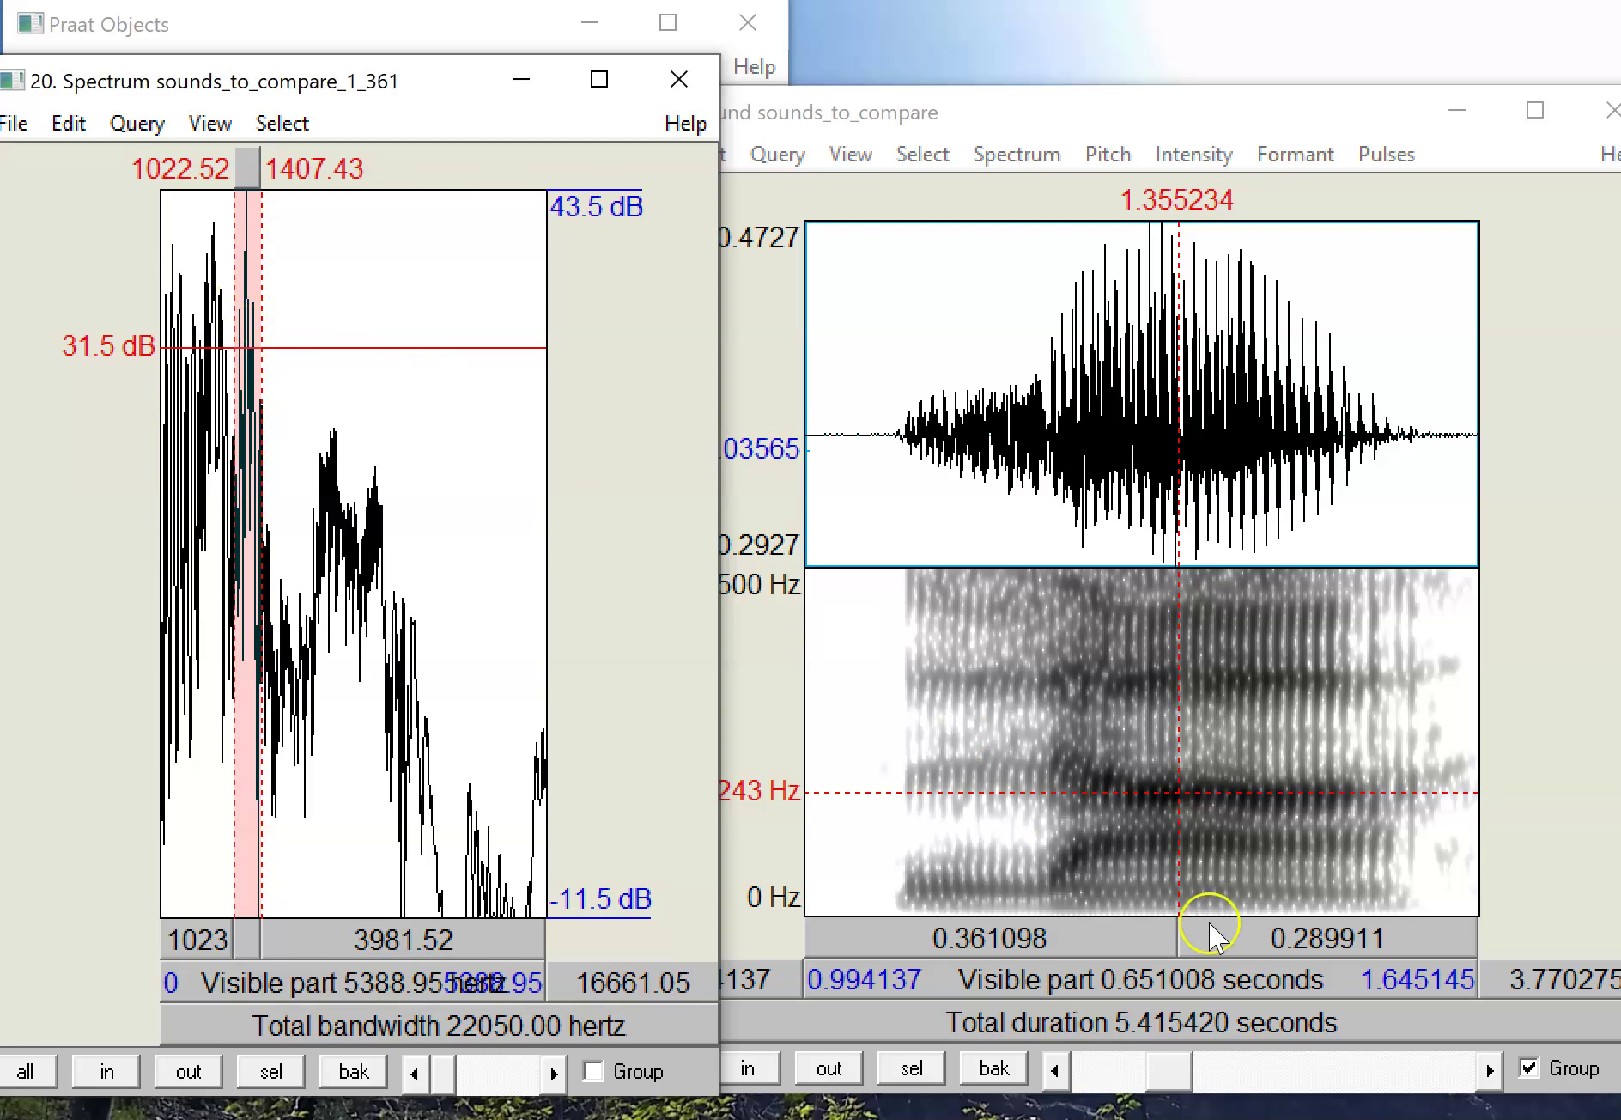
{"action": "left_click", "coordinate": [1173, 791]}
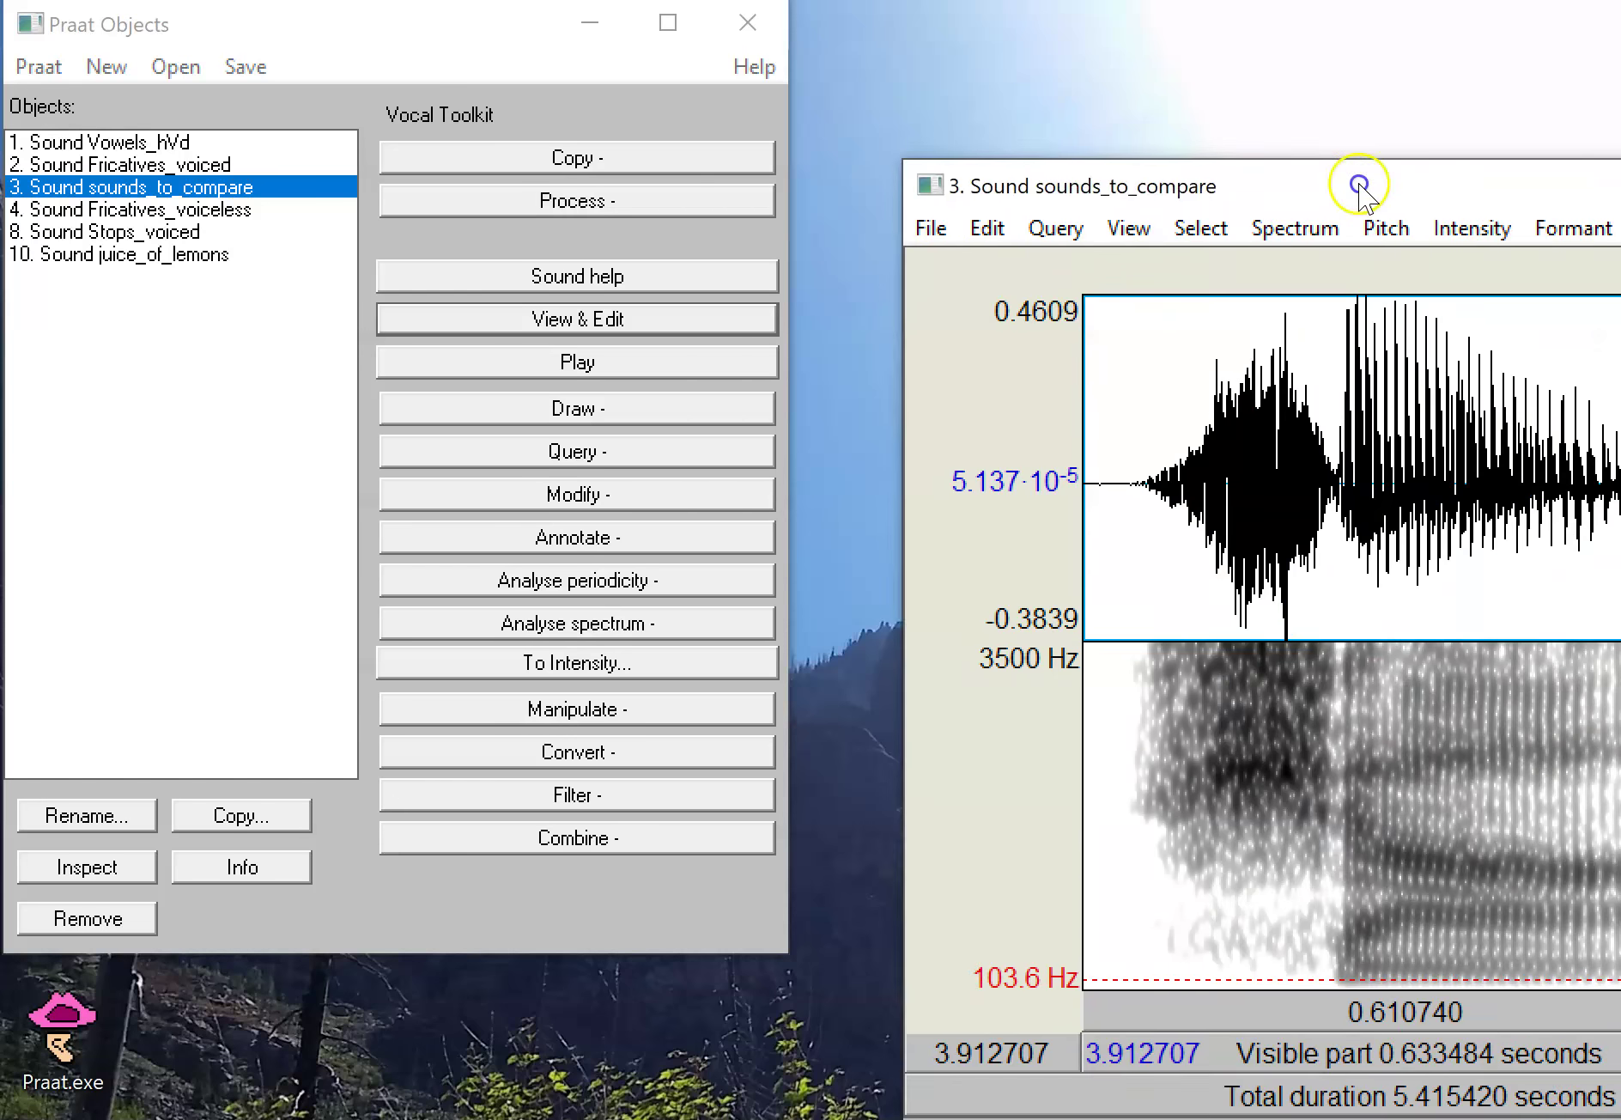
Step: Slice the vowel from 4.16 to 4.43 s and zoom the spectrum to 0–5758.80 Hz
{"action": "left_click_drag", "start_coordinate": [1357, 181], "coordinate": [601, 82]}
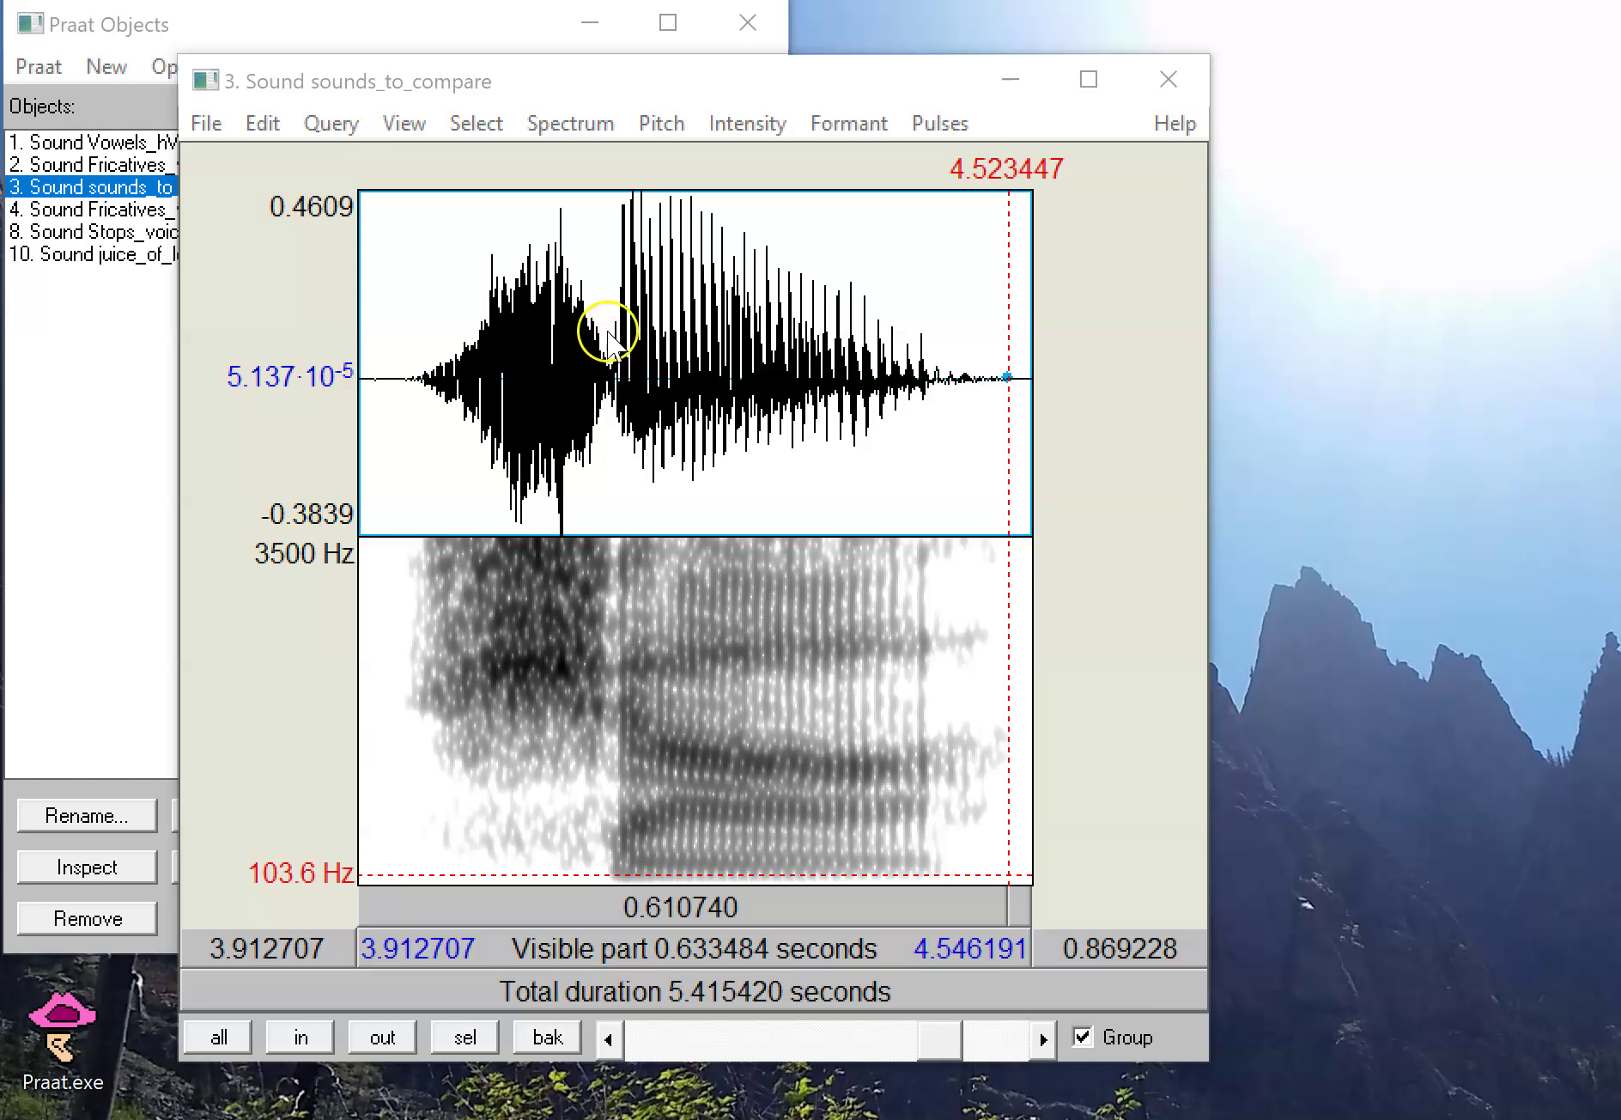
{"action": "left_click_drag", "start_coordinate": [624, 348], "coordinate": [909, 342]}
{"action": "key", "text": "ctrl+l"}
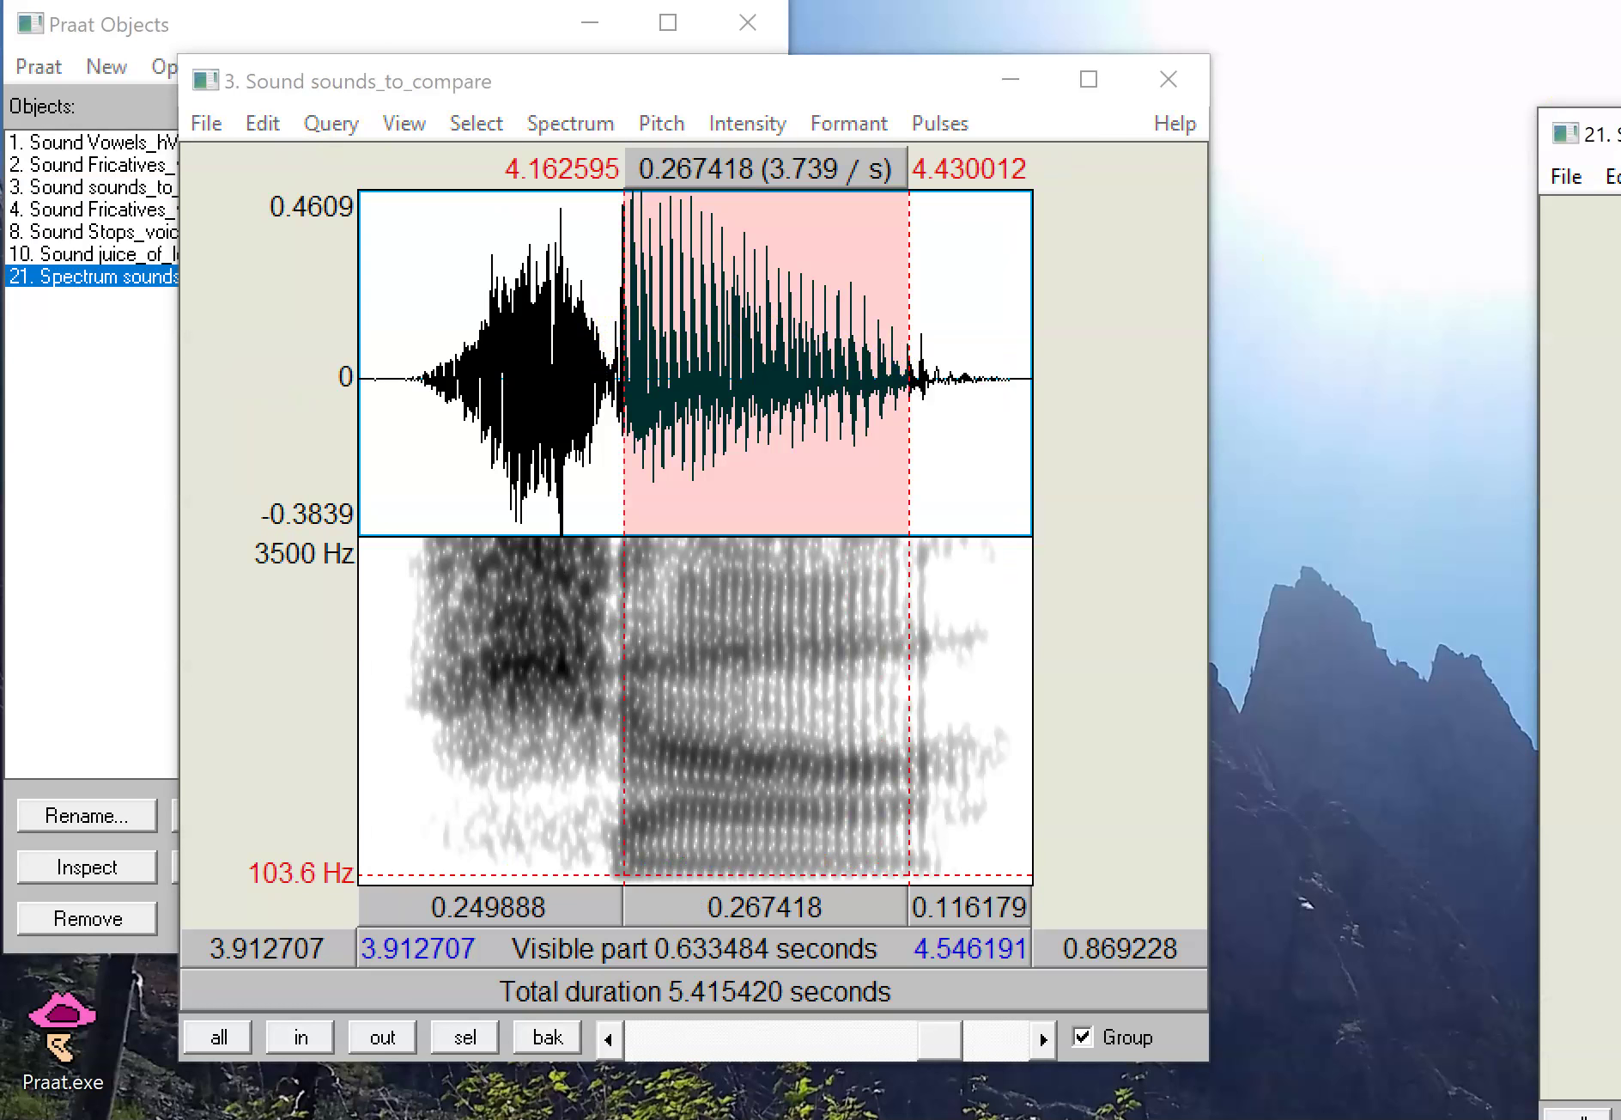
{"action": "left_click_drag", "start_coordinate": [1589, 134], "coordinate": [550, 60]}
{"action": "left_click_drag", "start_coordinate": [527, 620], "coordinate": [388, 613]}
{"action": "left_click", "coordinate": [537, 1029]}
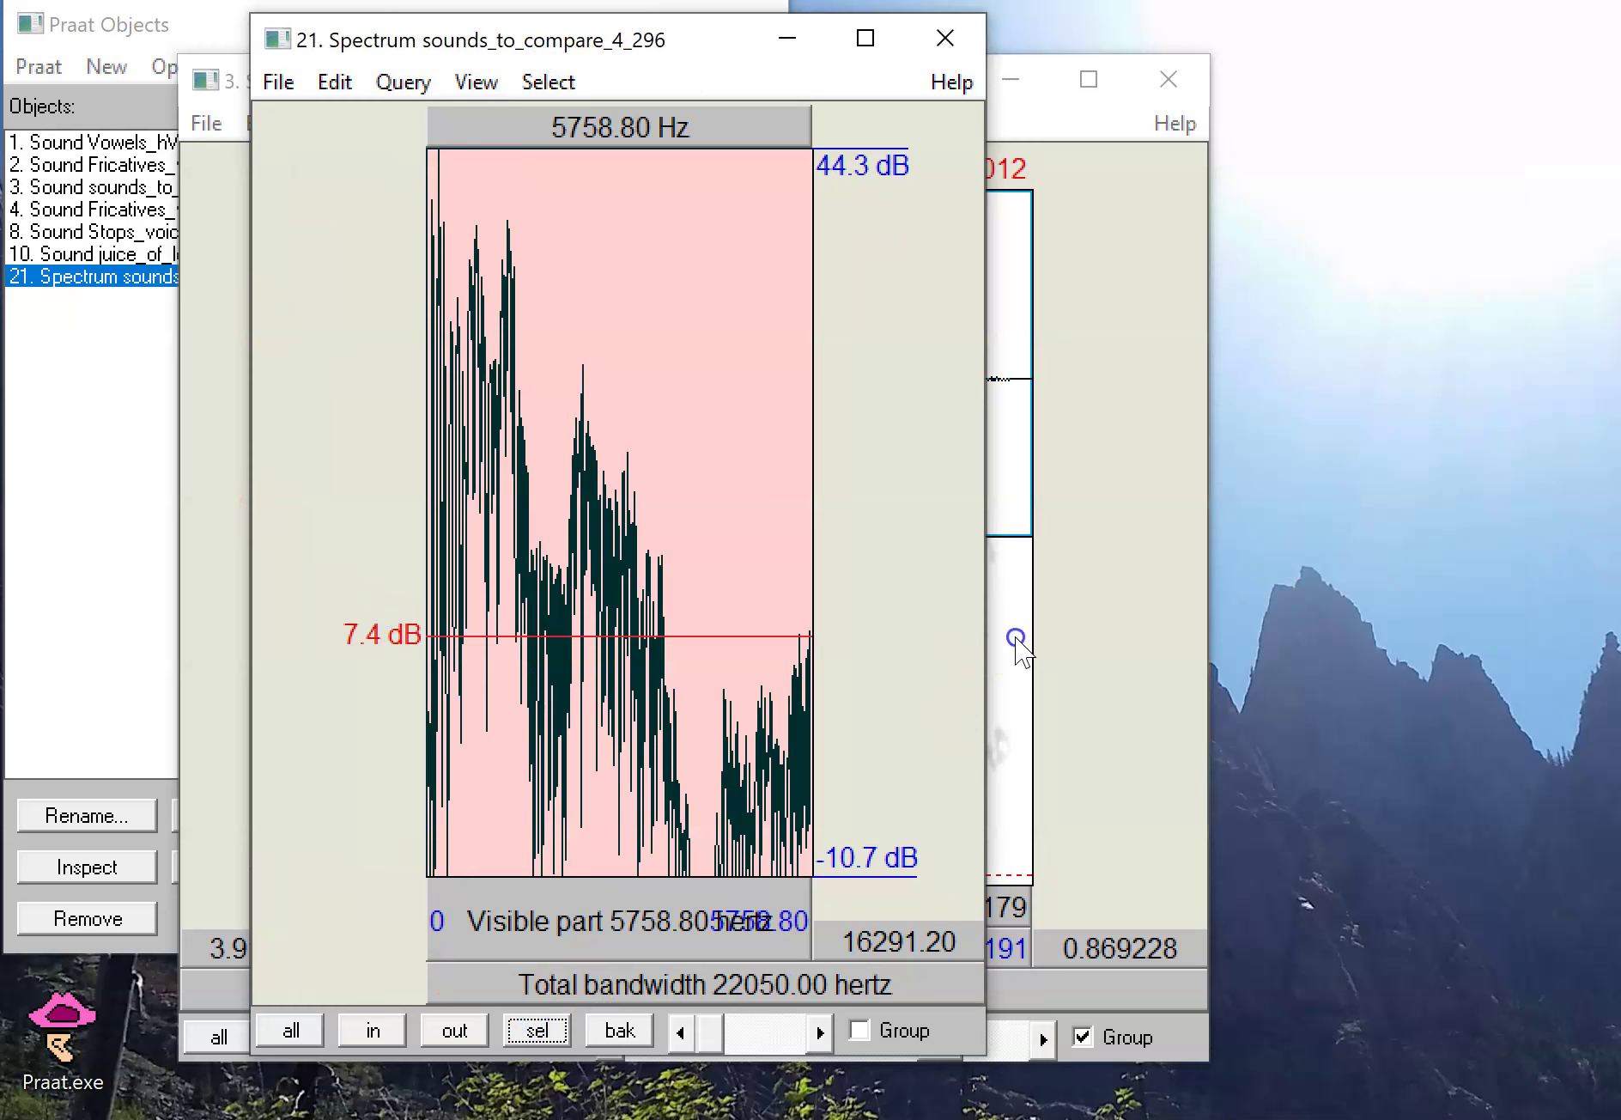
{"action": "left_click_drag", "start_coordinate": [988, 631], "coordinate": [1619, 631]}
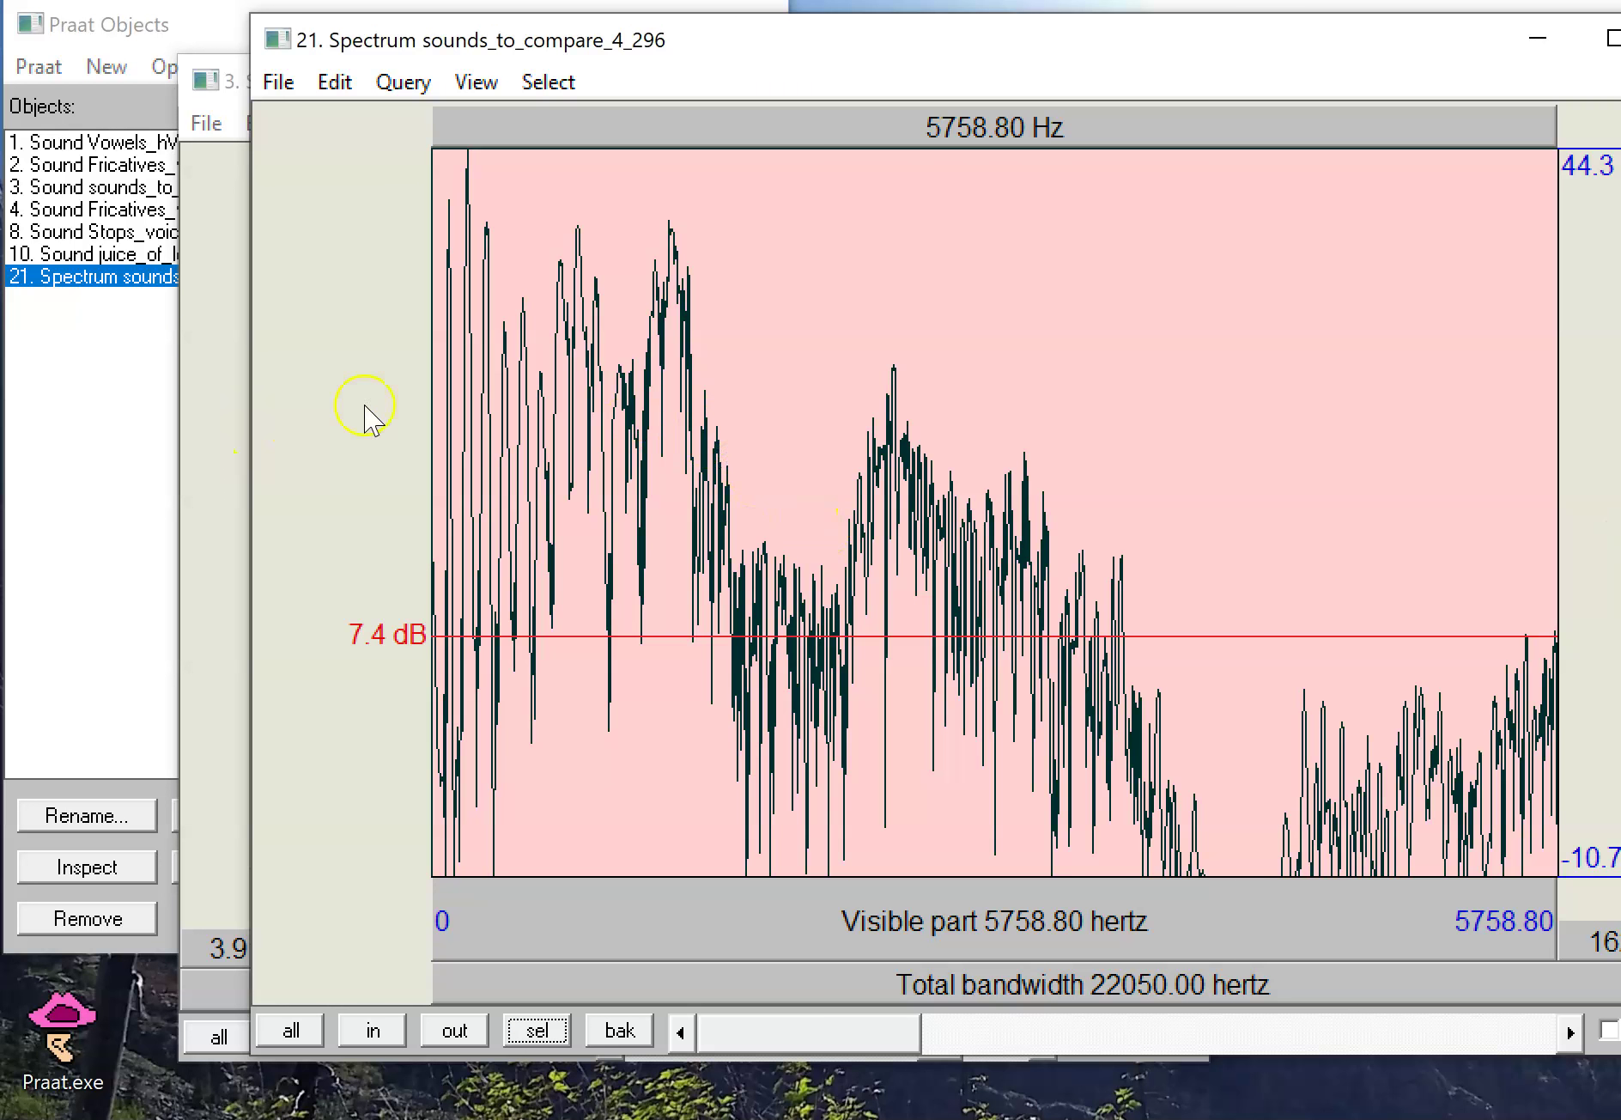
Step: Measure the low peak at 193.43 Hz, then close the vowel spectrum
{"action": "left_click", "coordinate": [450, 362]}
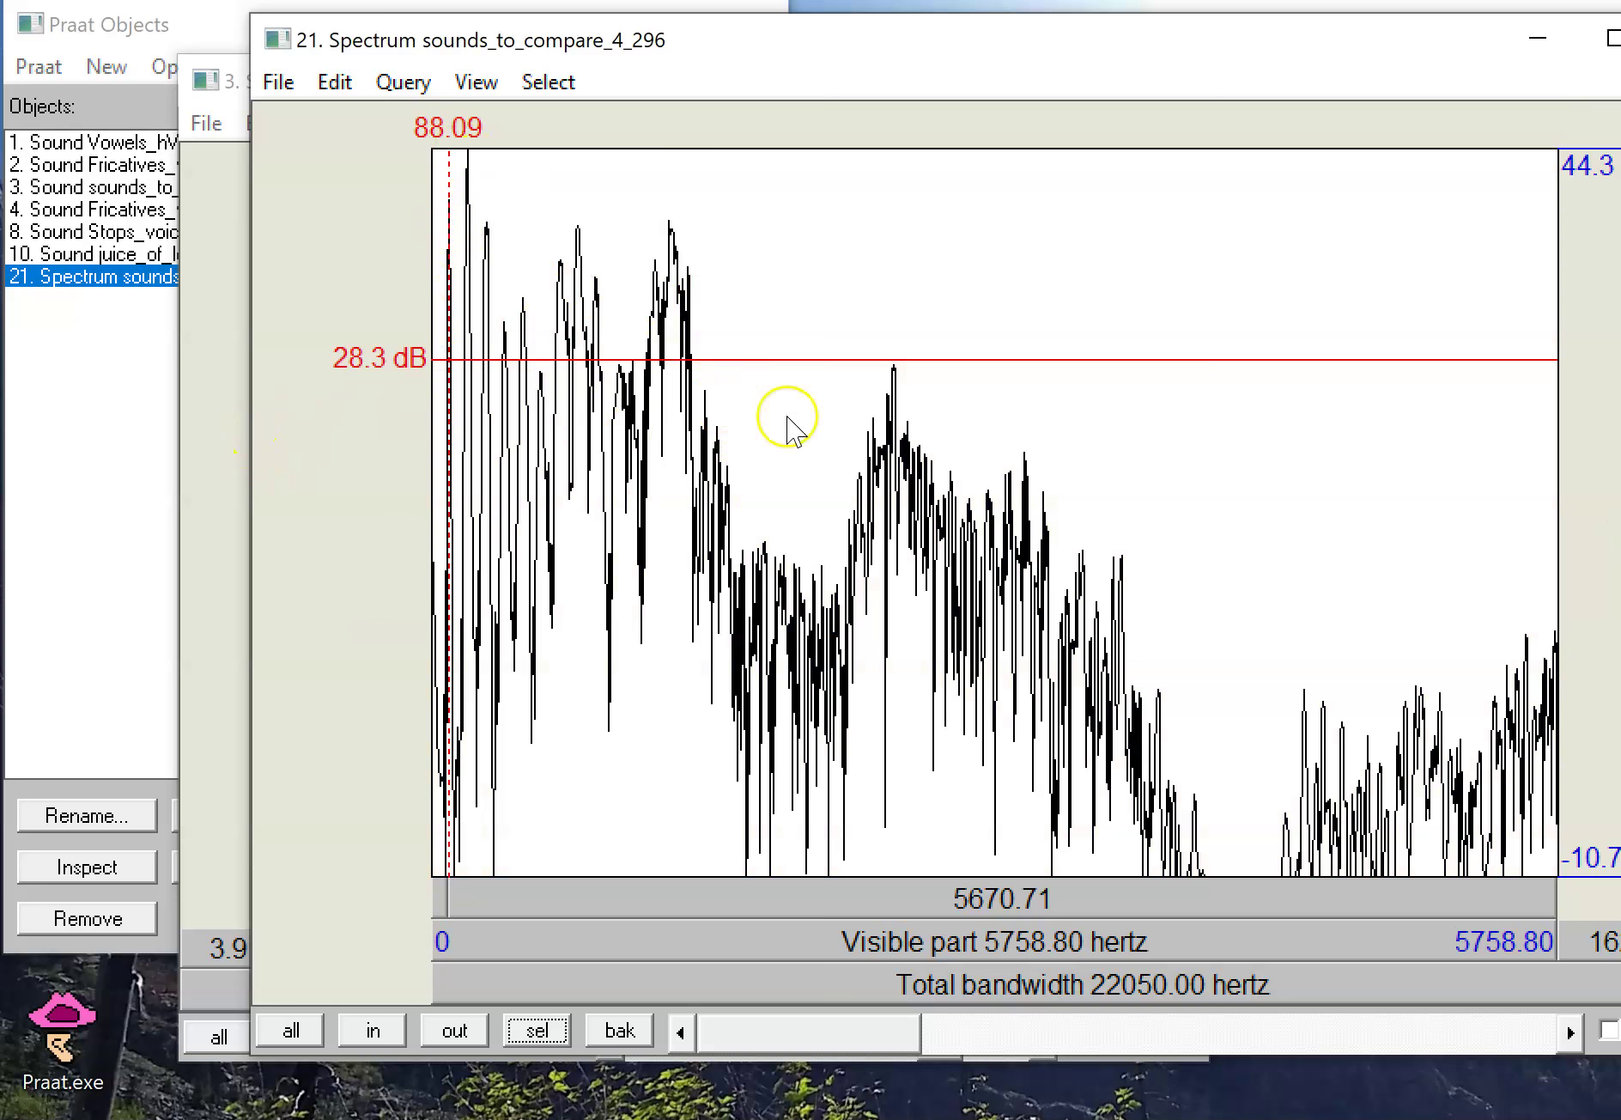
{"action": "left_click", "coordinate": [470, 162]}
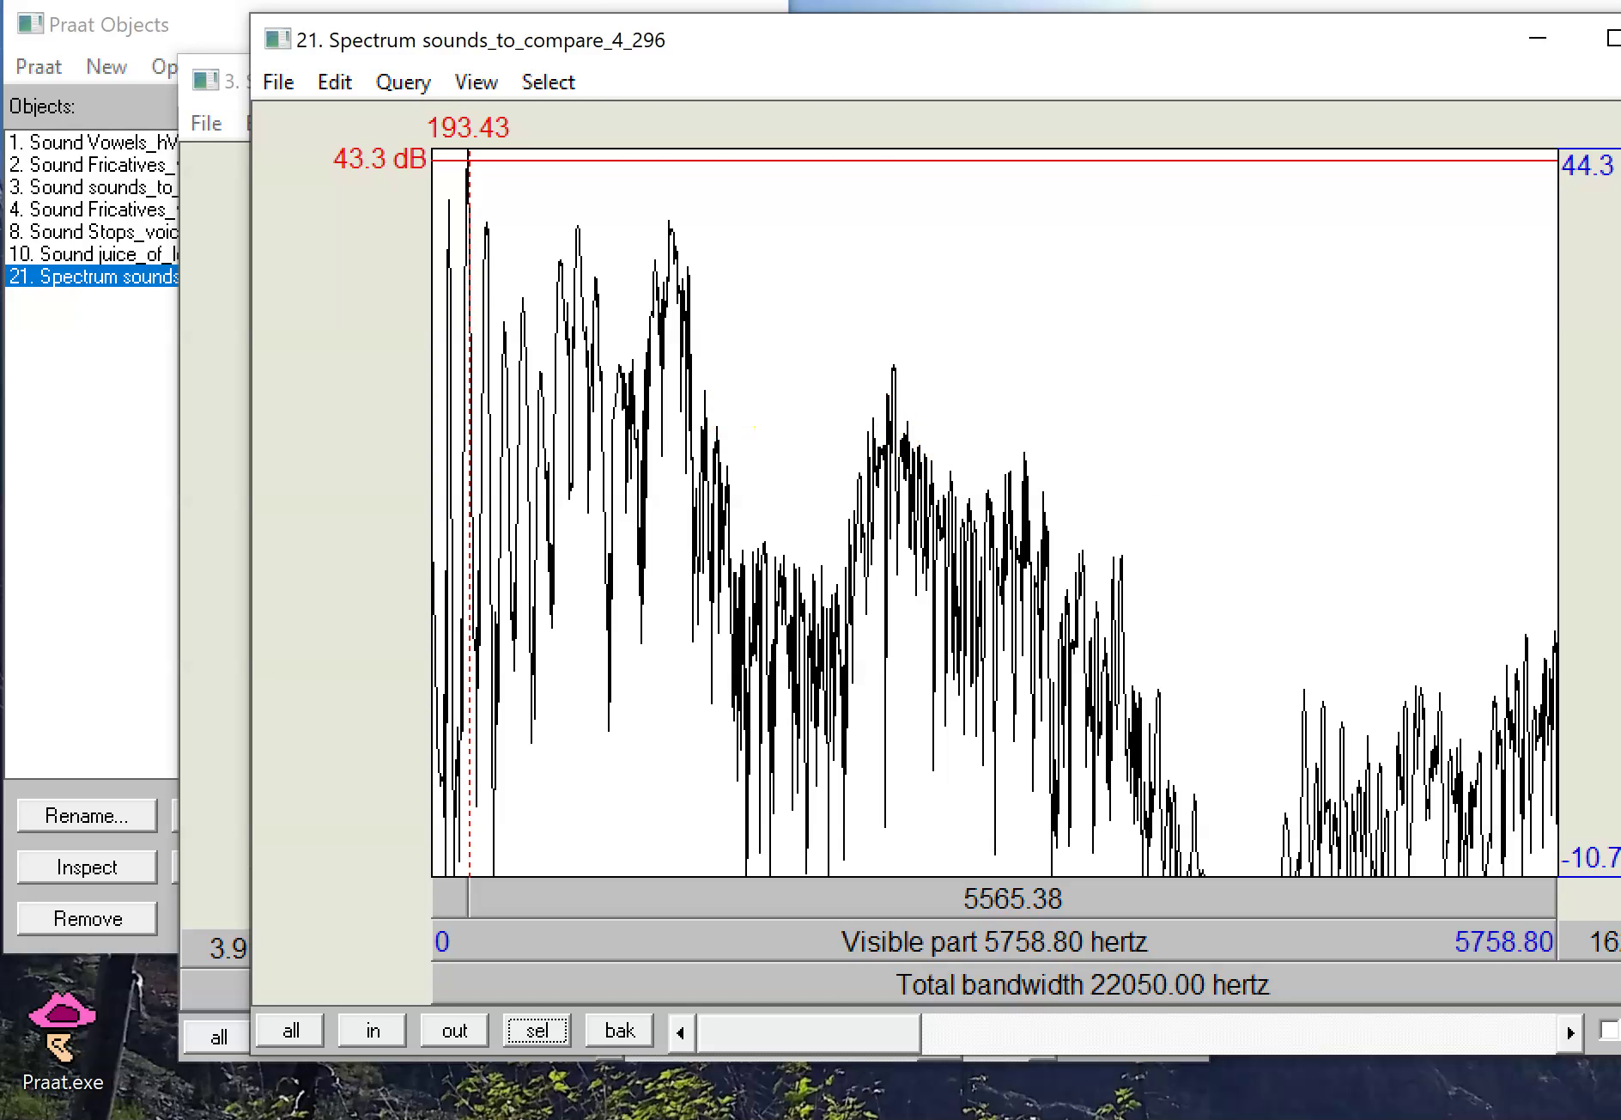
{"action": "key", "text": "ctrl+w"}
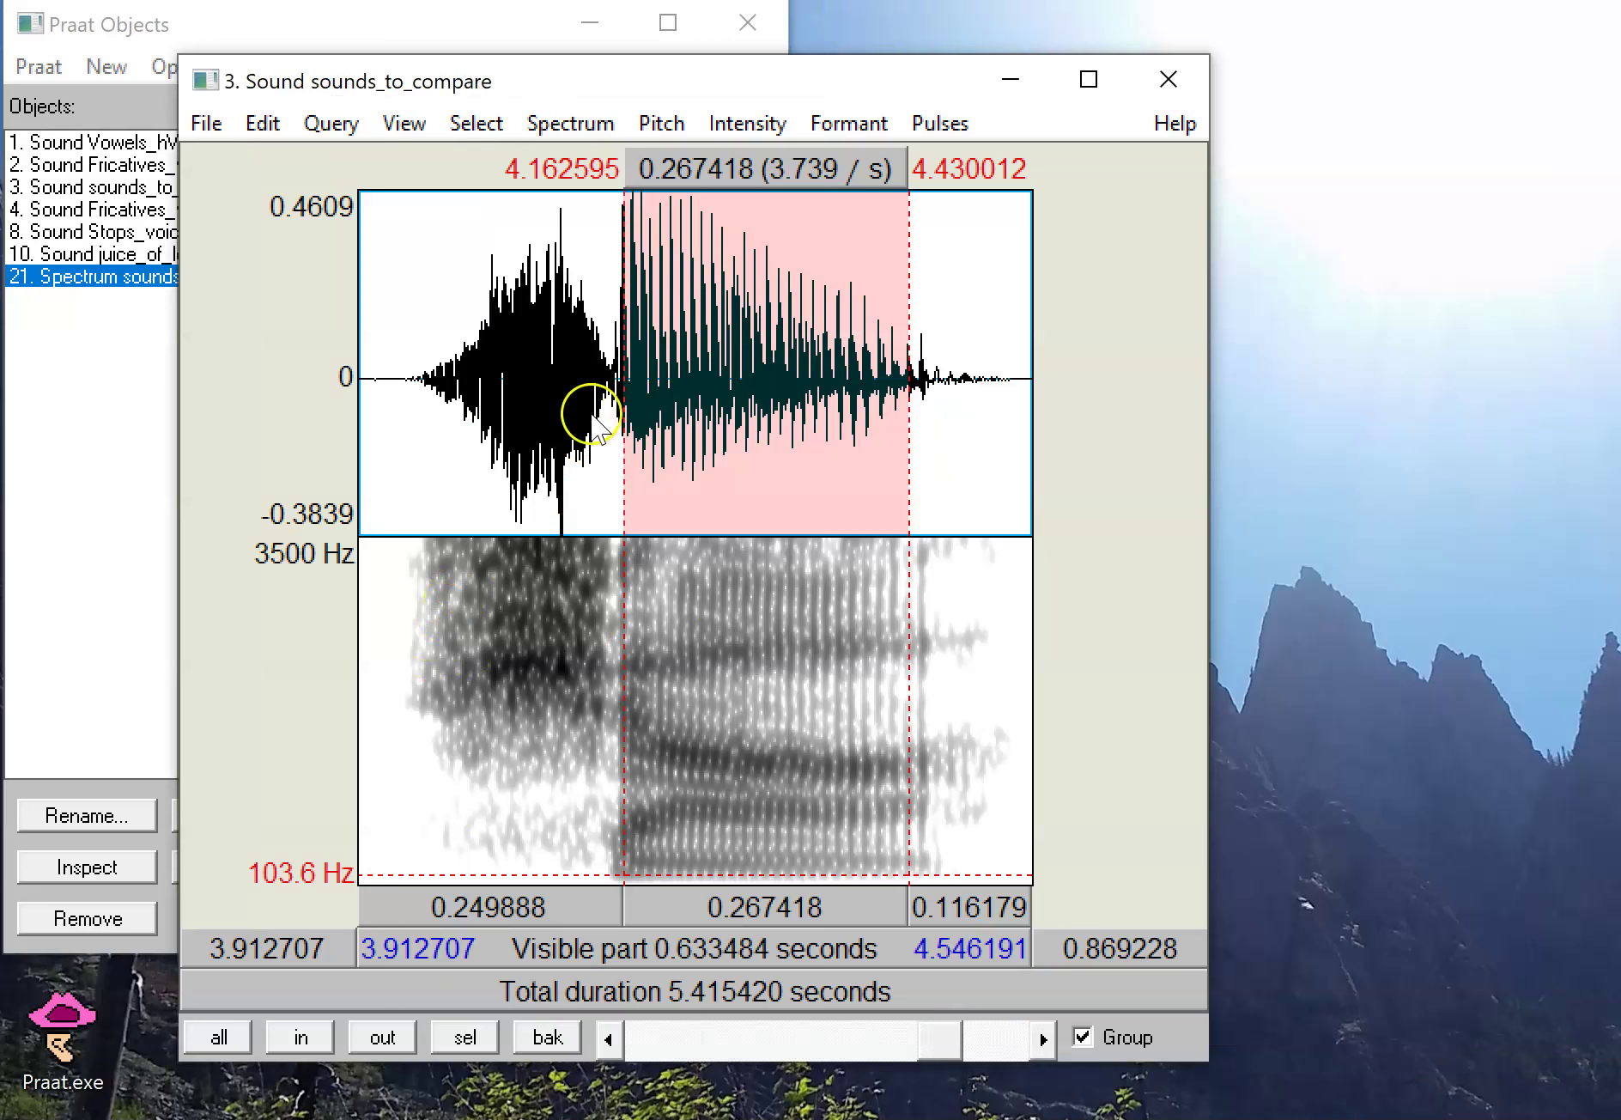
Step: Slice the fricative from 3.96 to 4.15 s, zoom to 0–6135.88 Hz, and mark 206.09 Hz
{"action": "left_click_drag", "start_coordinate": [609, 370], "coordinate": [408, 401]}
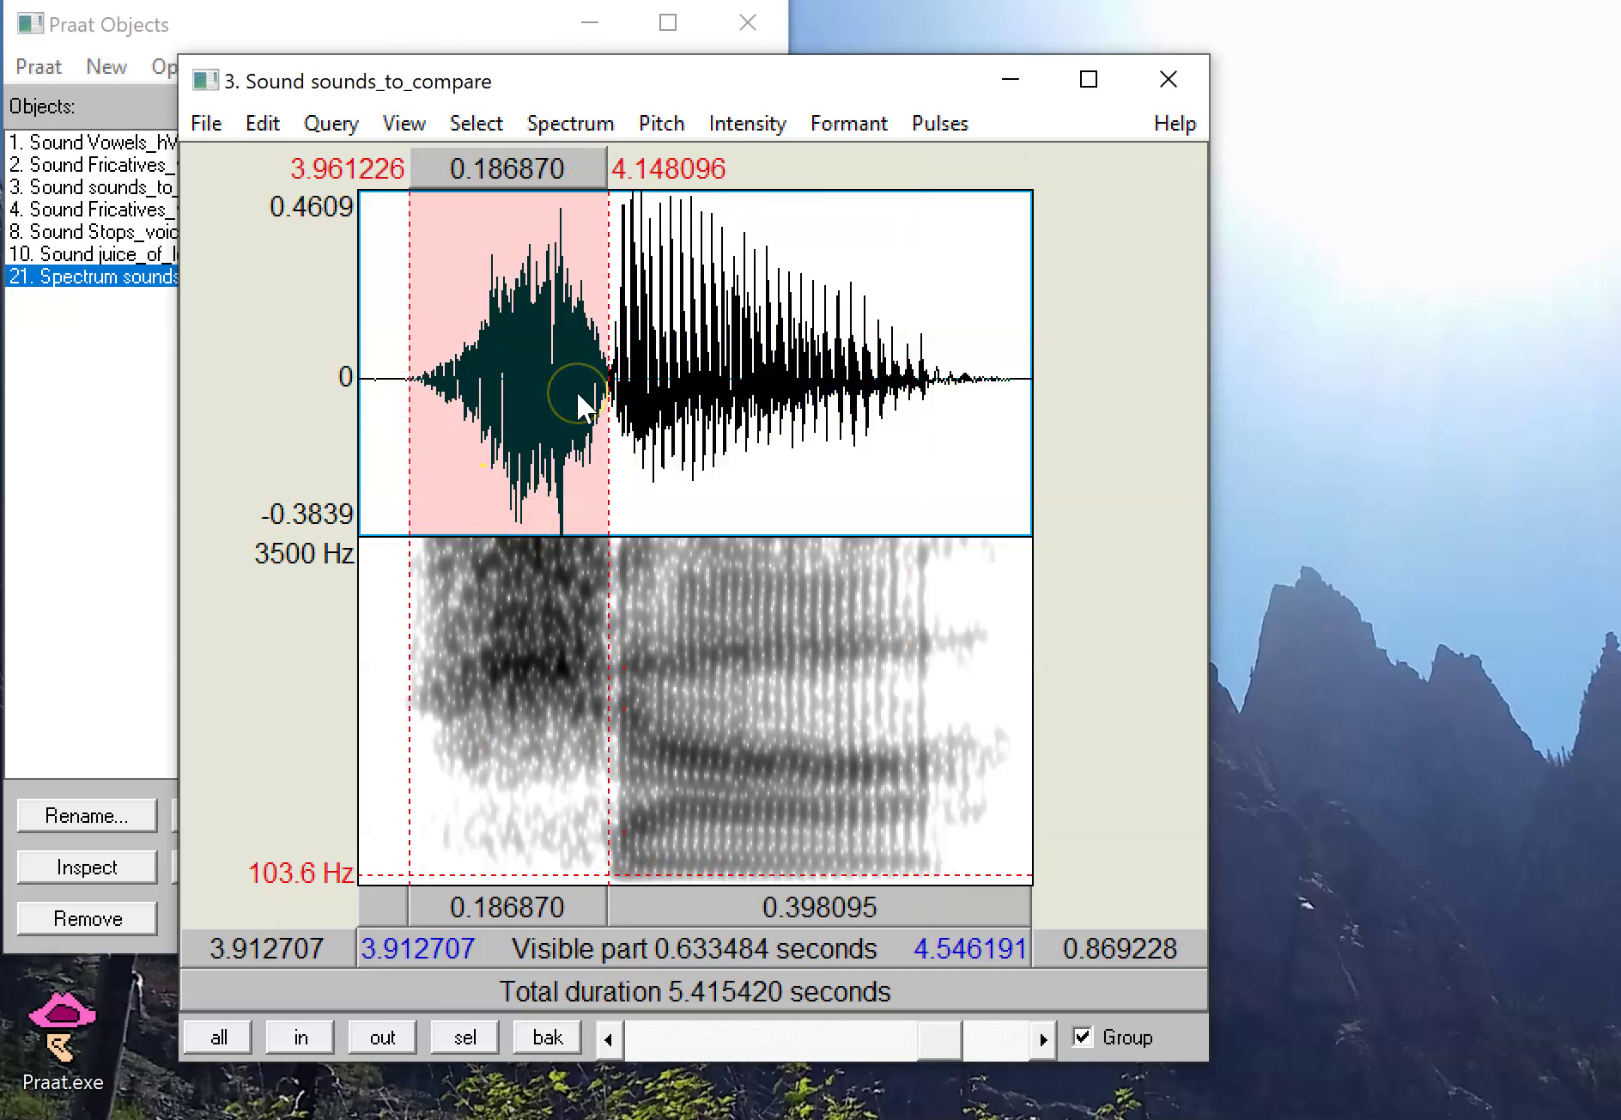
{"action": "key", "text": "ctrl+l"}
{"action": "left_click_drag", "start_coordinate": [680, 470], "coordinate": [637, 90]}
{"action": "left_click_drag", "start_coordinate": [700, 655], "coordinate": [144, 695]}
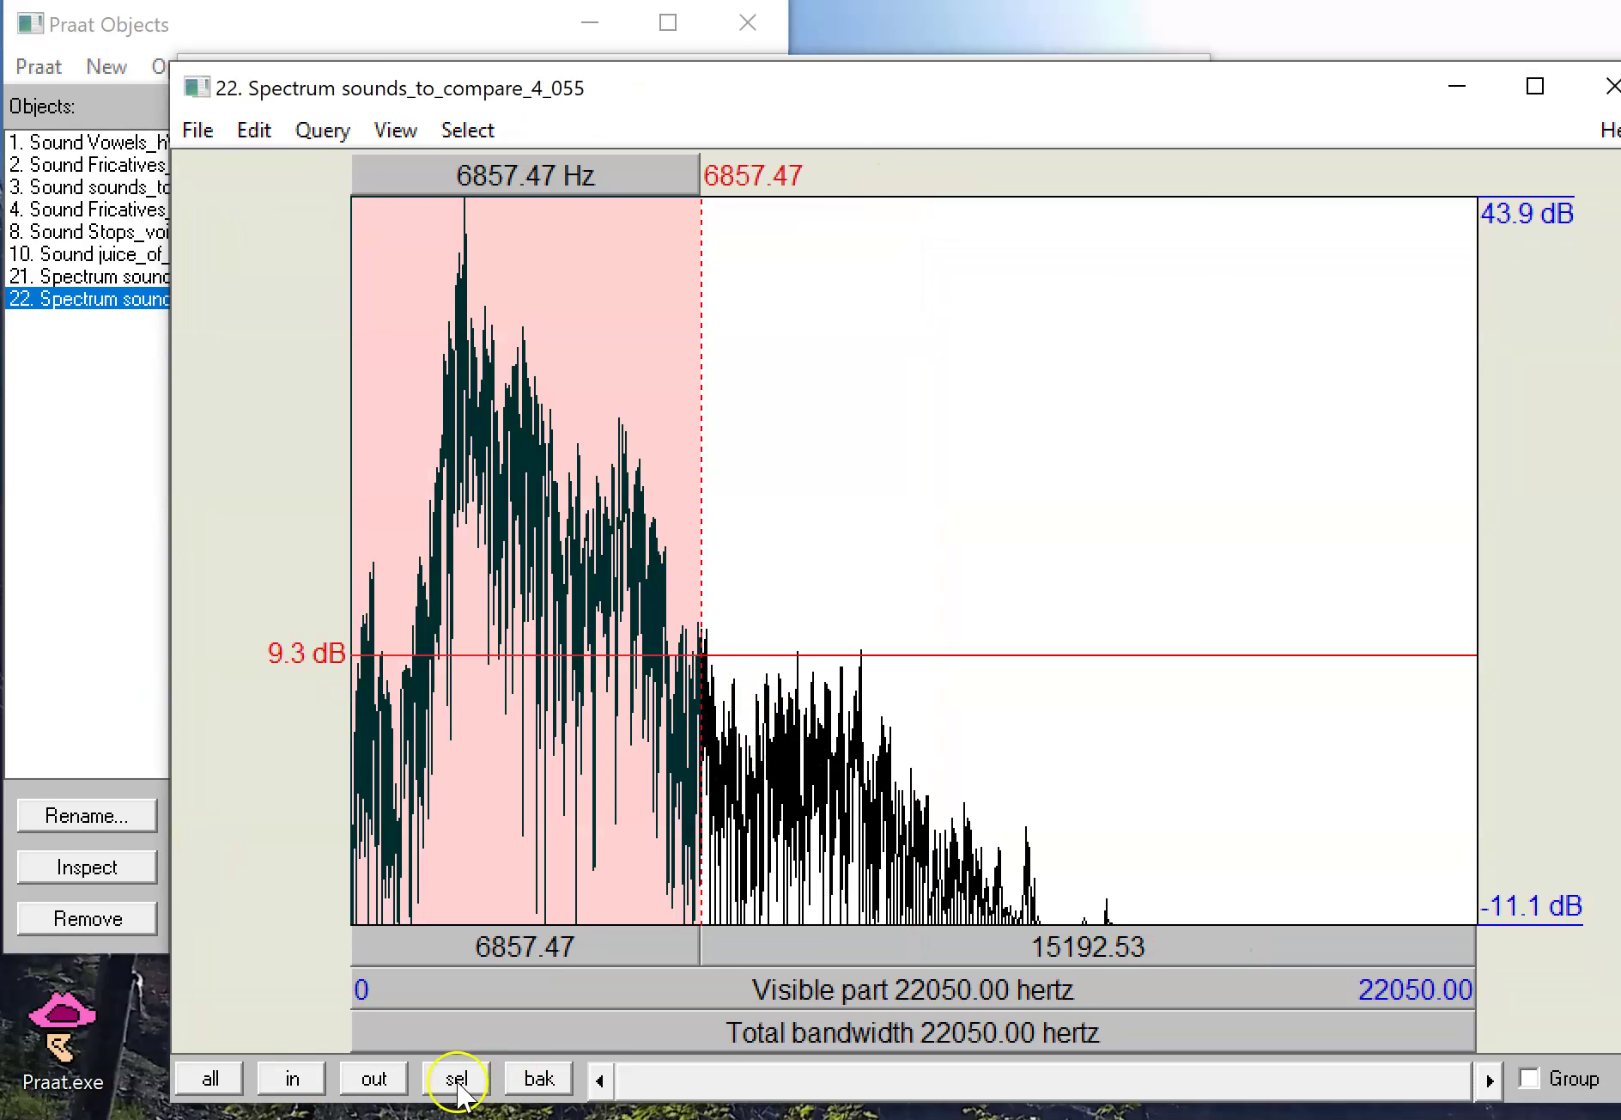
{"action": "left_click", "coordinate": [456, 1078]}
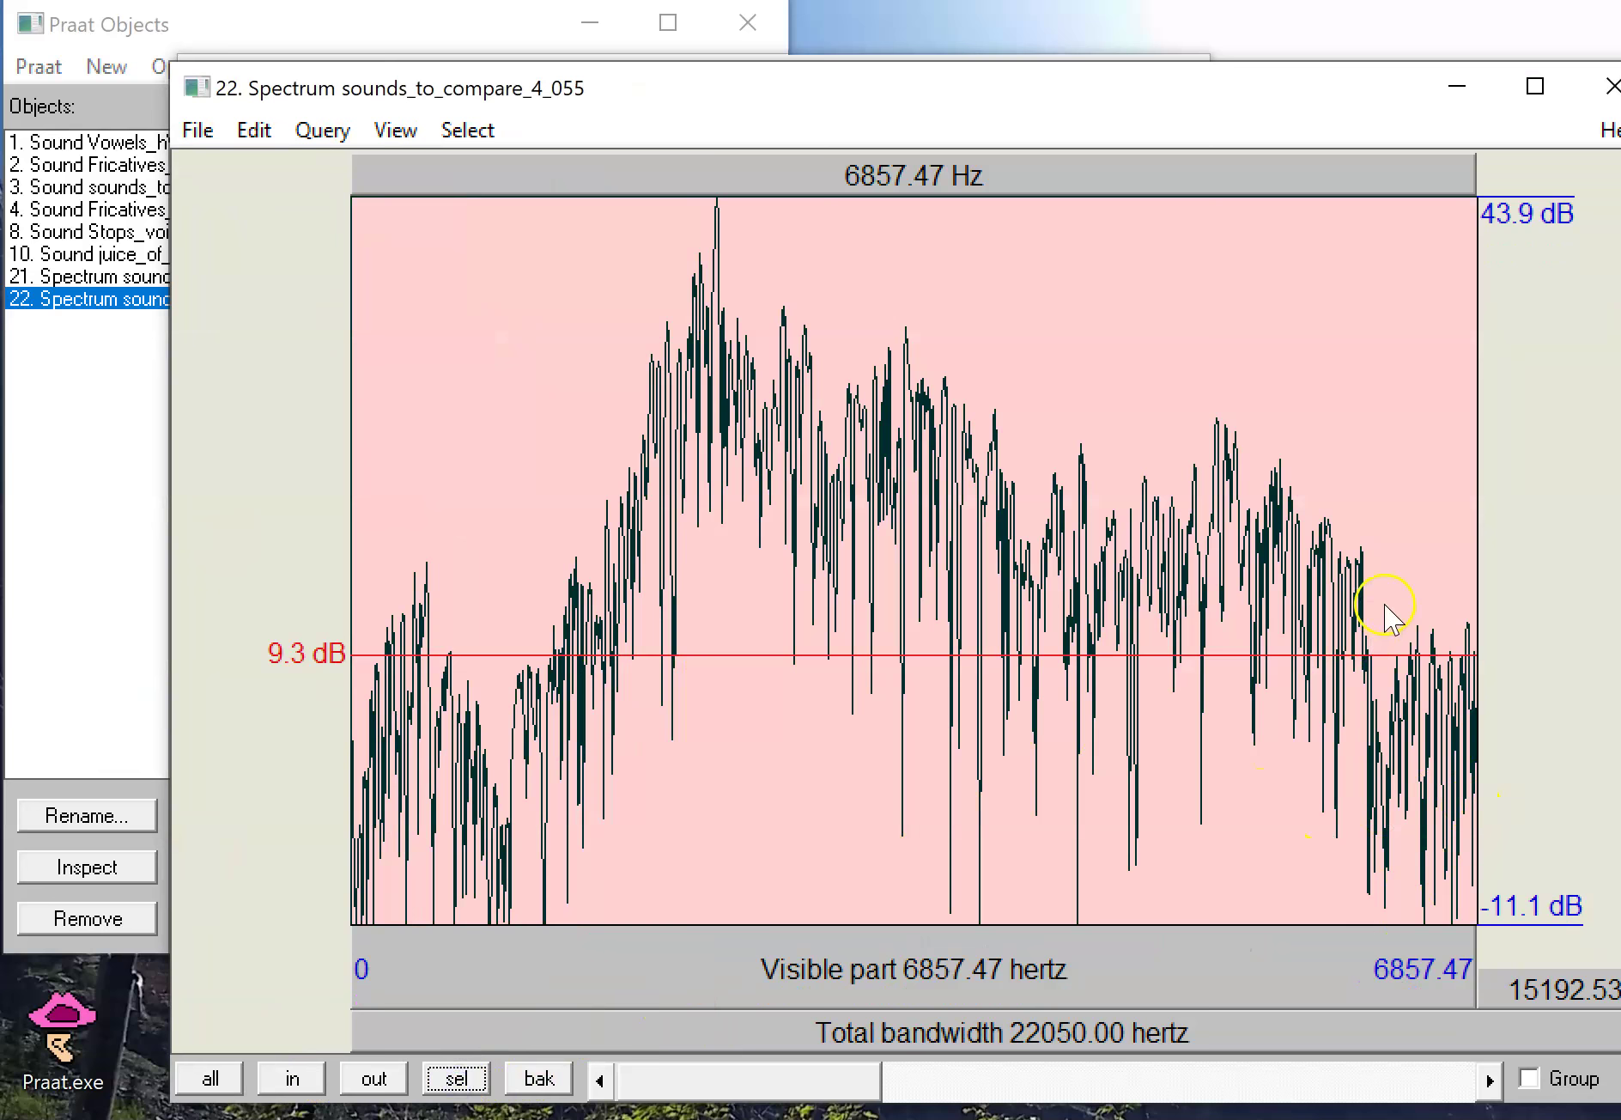
{"action": "left_click_drag", "start_coordinate": [1359, 554], "coordinate": [149, 674]}
{"action": "left_click", "coordinate": [457, 1079]}
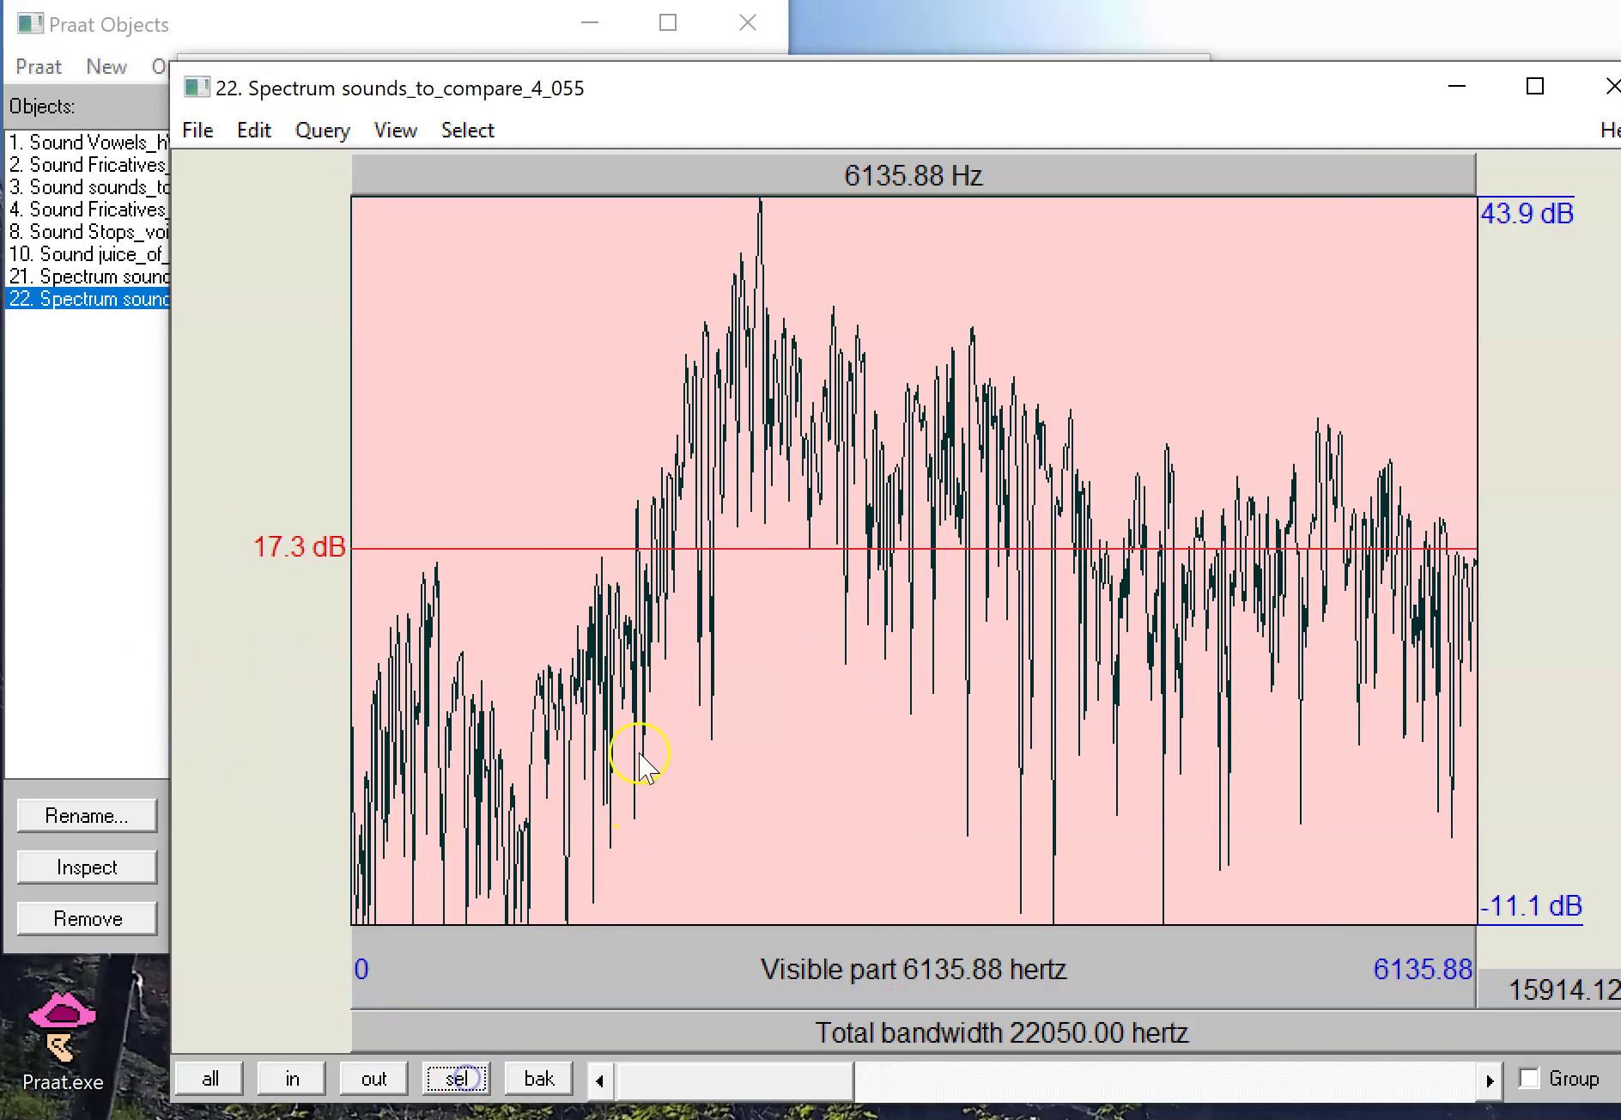
{"action": "left_click", "coordinate": [389, 688]}
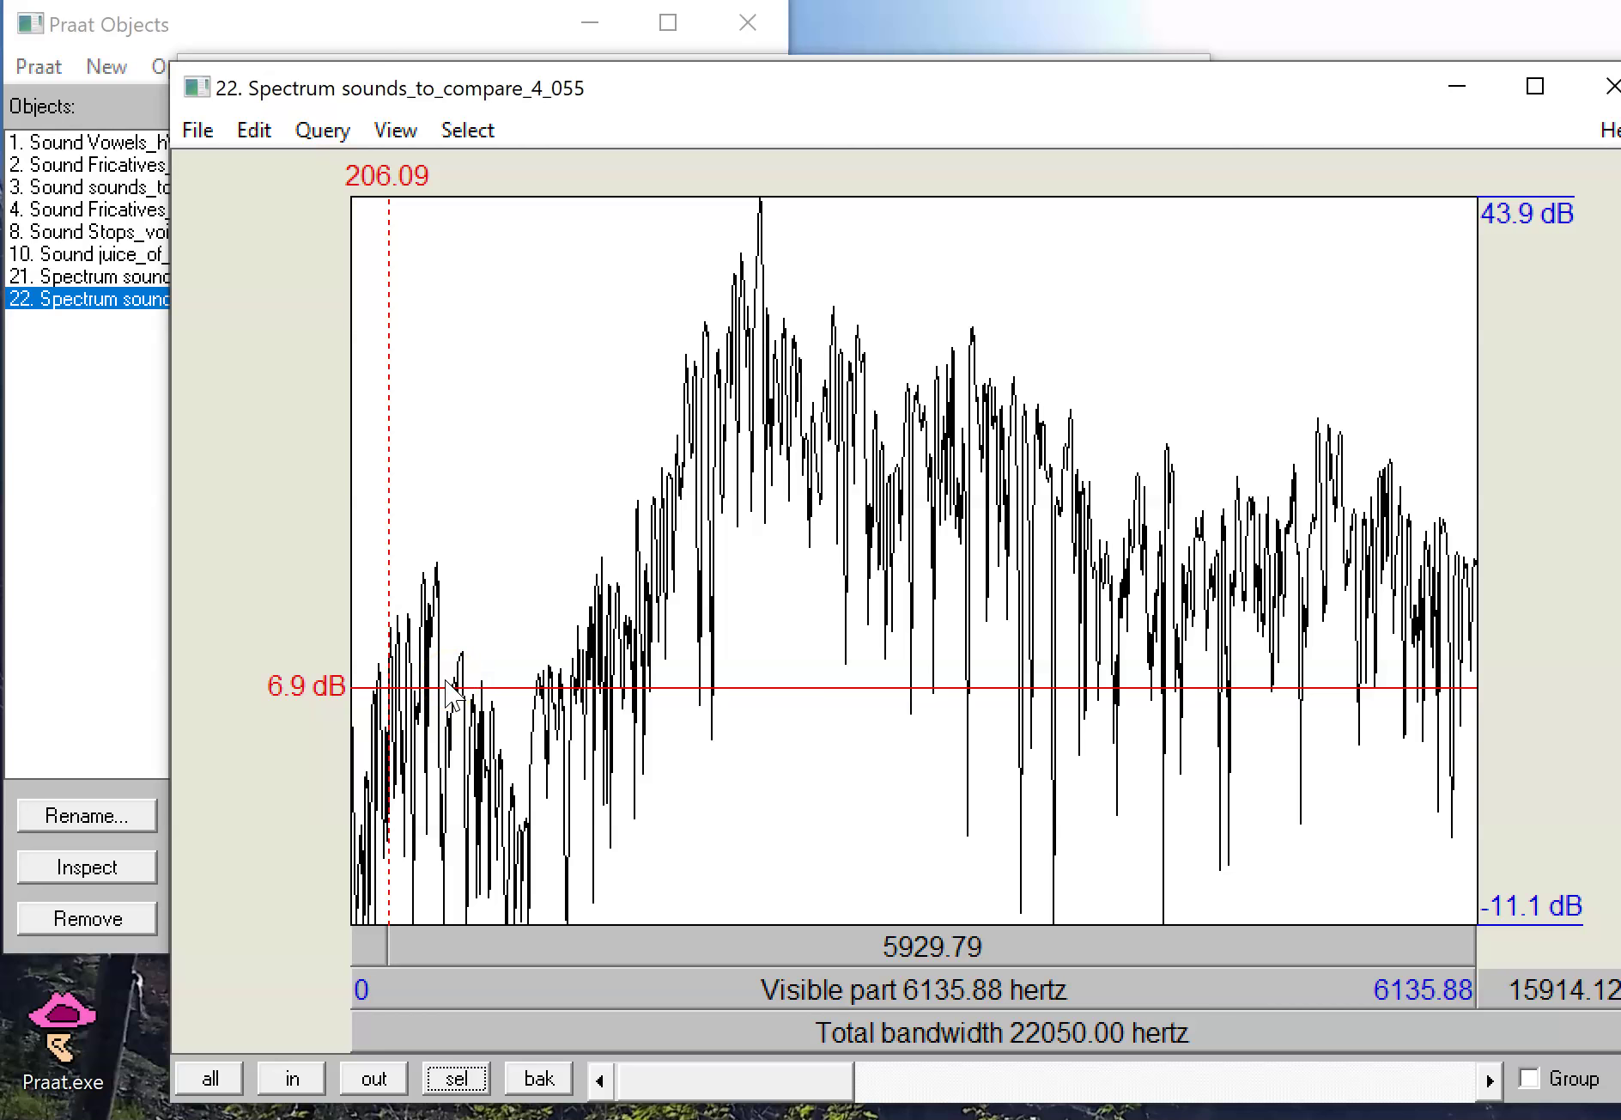
Step: Zoom the spectrum to 0–3470.10 Hz, then 116.55–2390.91 Hz, and measure 764.94 Hz
{"action": "left_click_drag", "start_coordinate": [988, 540], "coordinate": [275, 663]}
{"action": "left_click", "coordinate": [459, 1080]}
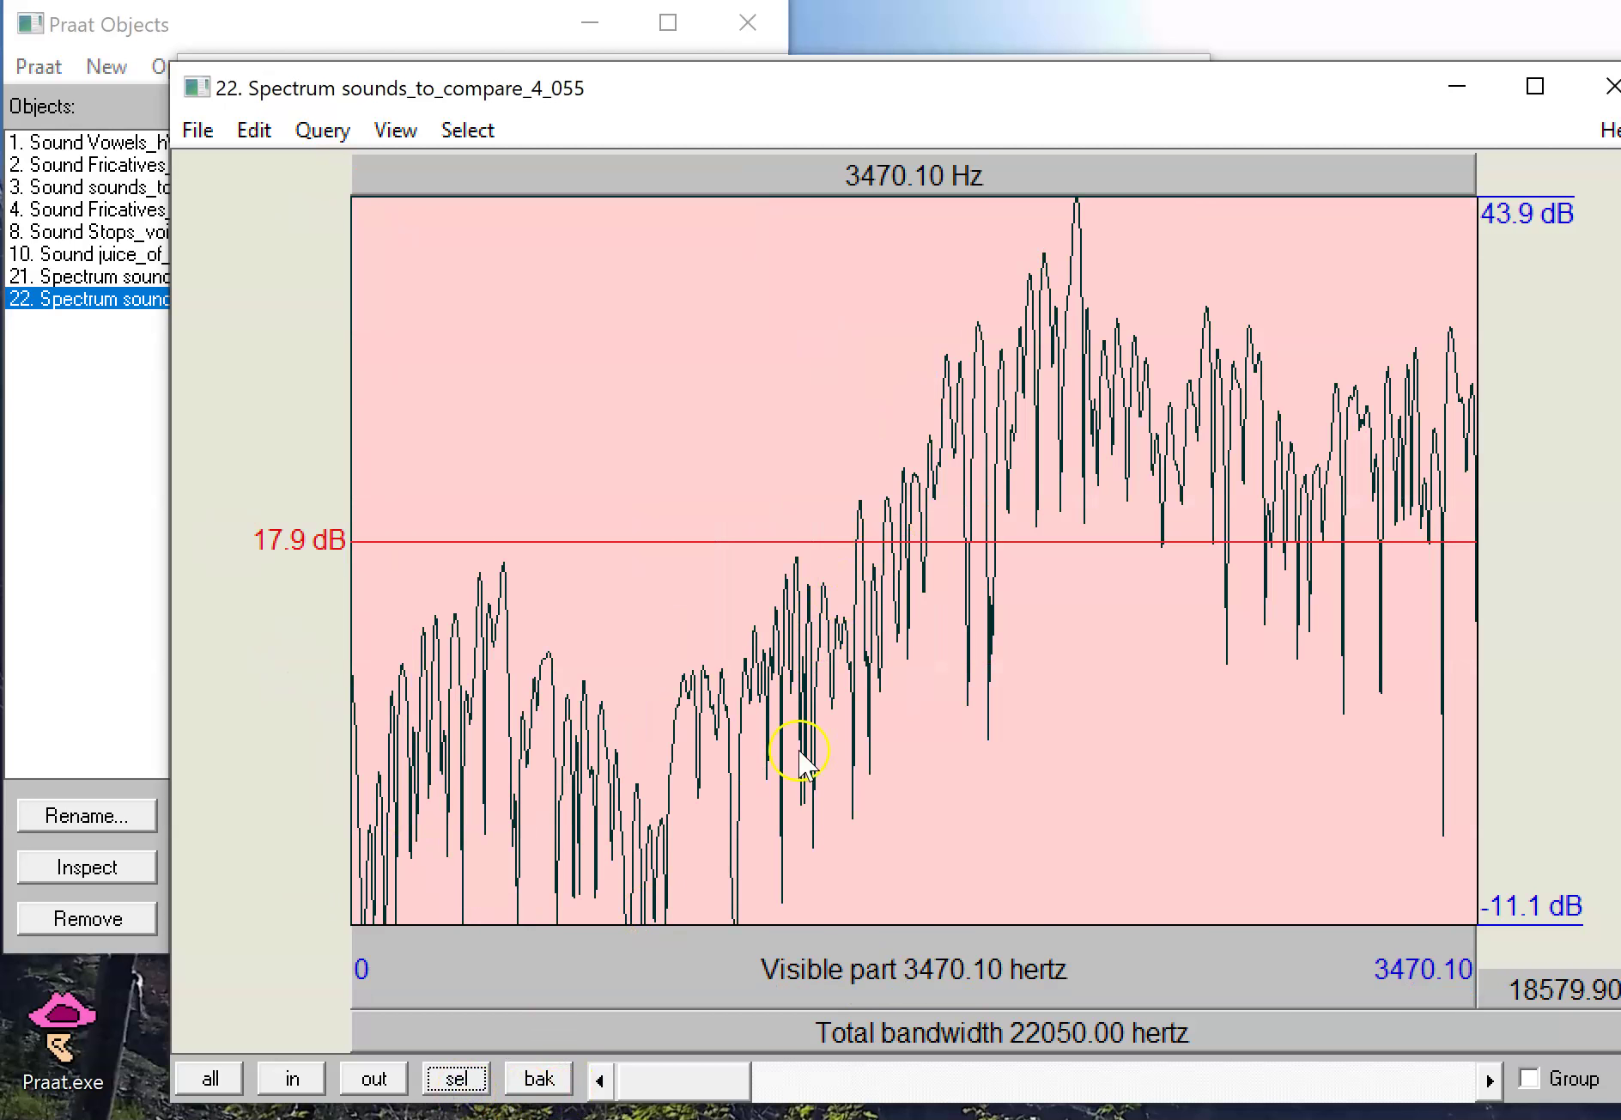
{"action": "left_click_drag", "start_coordinate": [390, 589], "coordinate": [1128, 579]}
{"action": "left_click", "coordinate": [457, 1078]}
{"action": "left_click", "coordinate": [672, 706]}
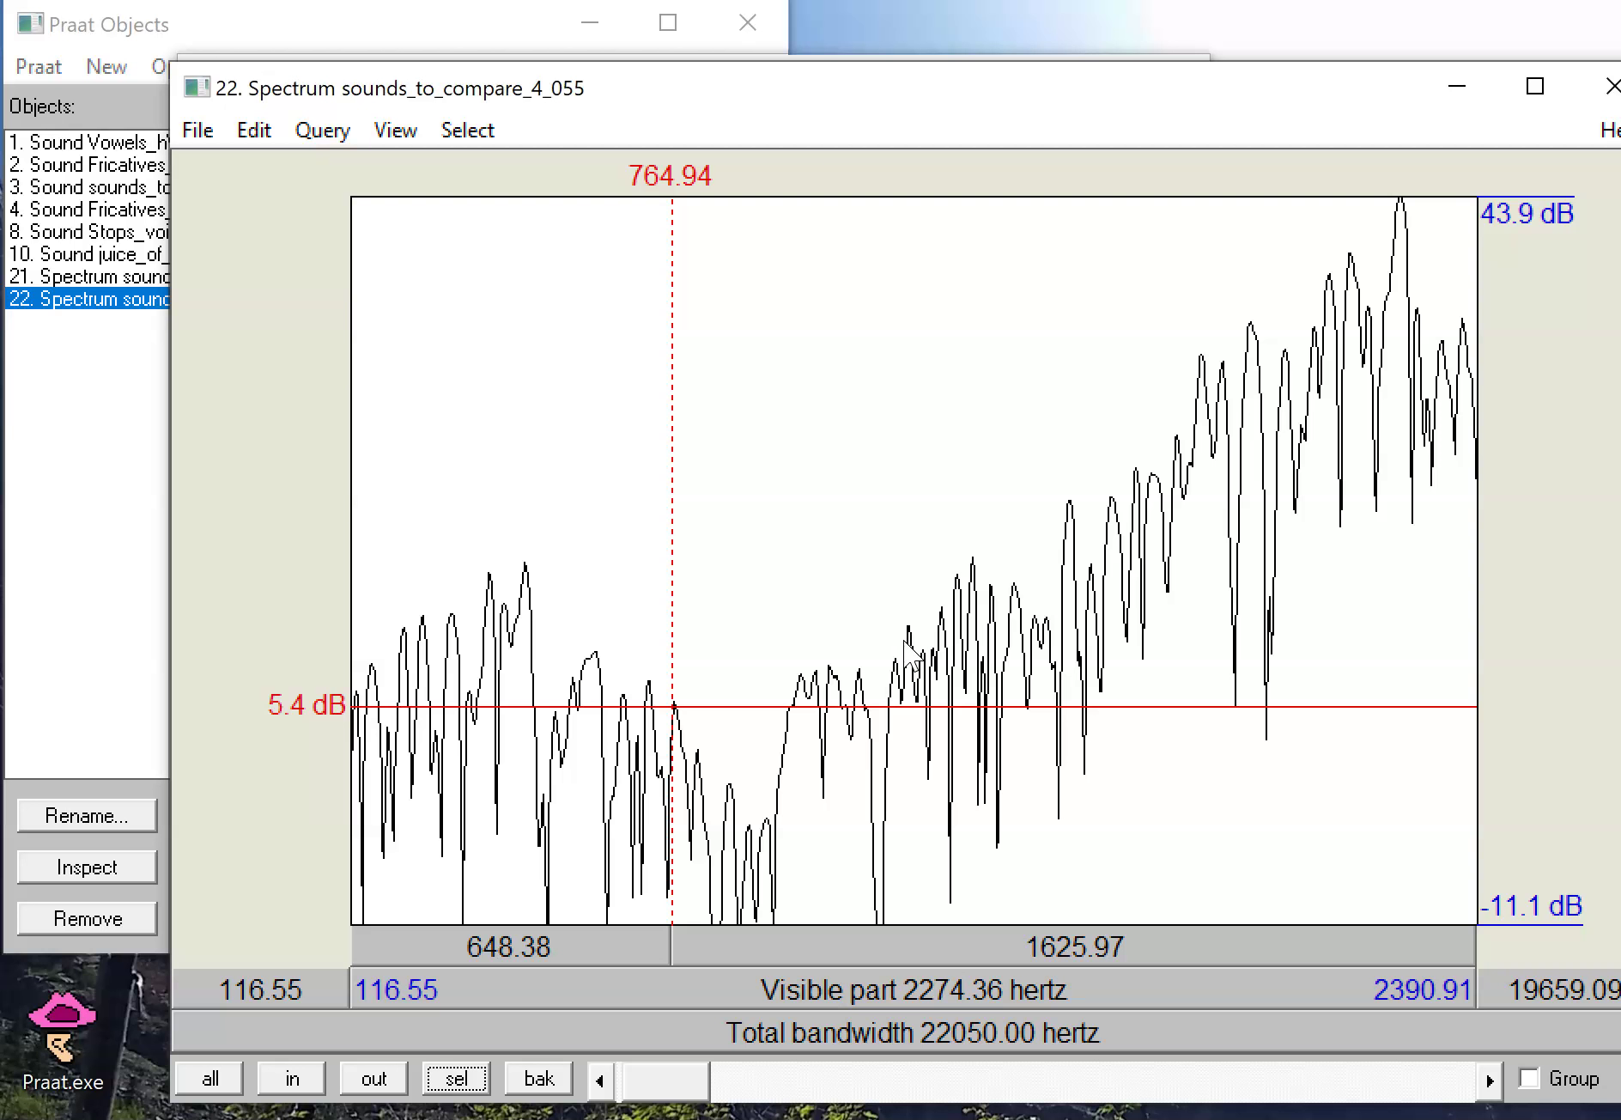
Step: Measure successive peaks from 1569.19 to 1832.66 Hz, then close the fricative spectrum
{"action": "left_click", "coordinate": [1070, 506]}
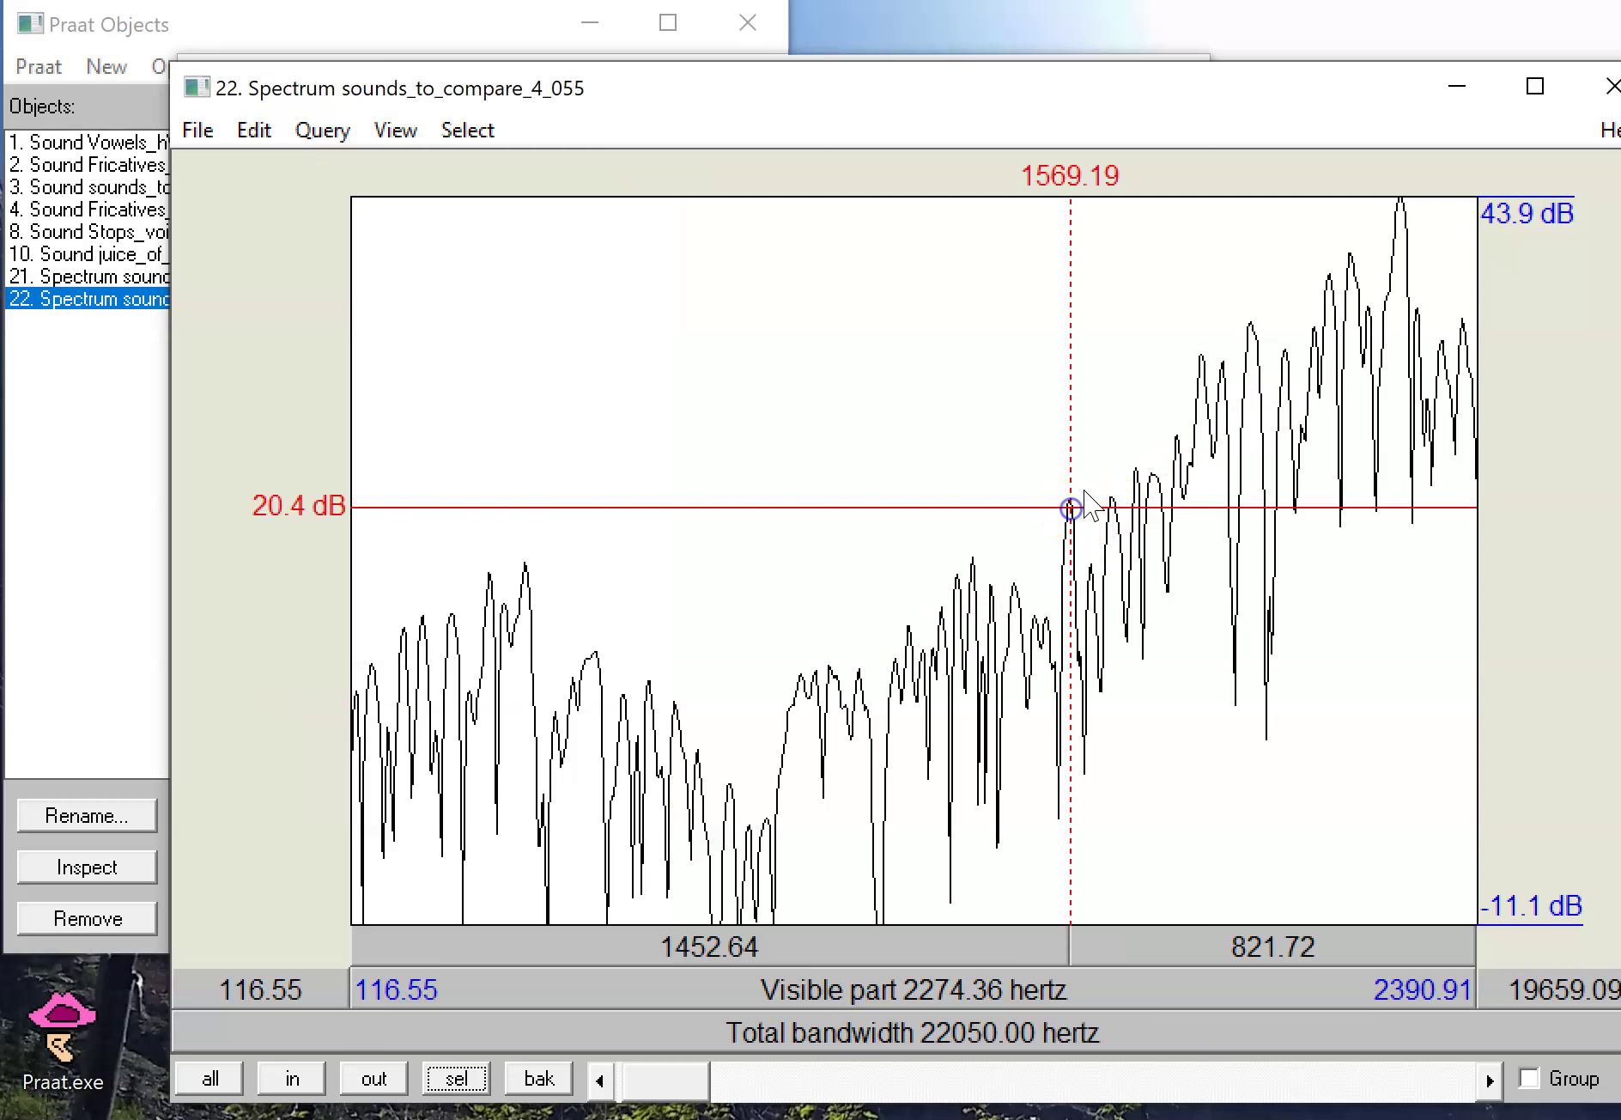
{"action": "left_click", "coordinate": [1092, 571]}
{"action": "left_click", "coordinate": [1109, 491]}
{"action": "left_click", "coordinate": [1136, 458]}
{"action": "left_click", "coordinate": [1154, 466]}
{"action": "left_click", "coordinate": [1181, 425]}
{"action": "left_click", "coordinate": [1202, 391]}
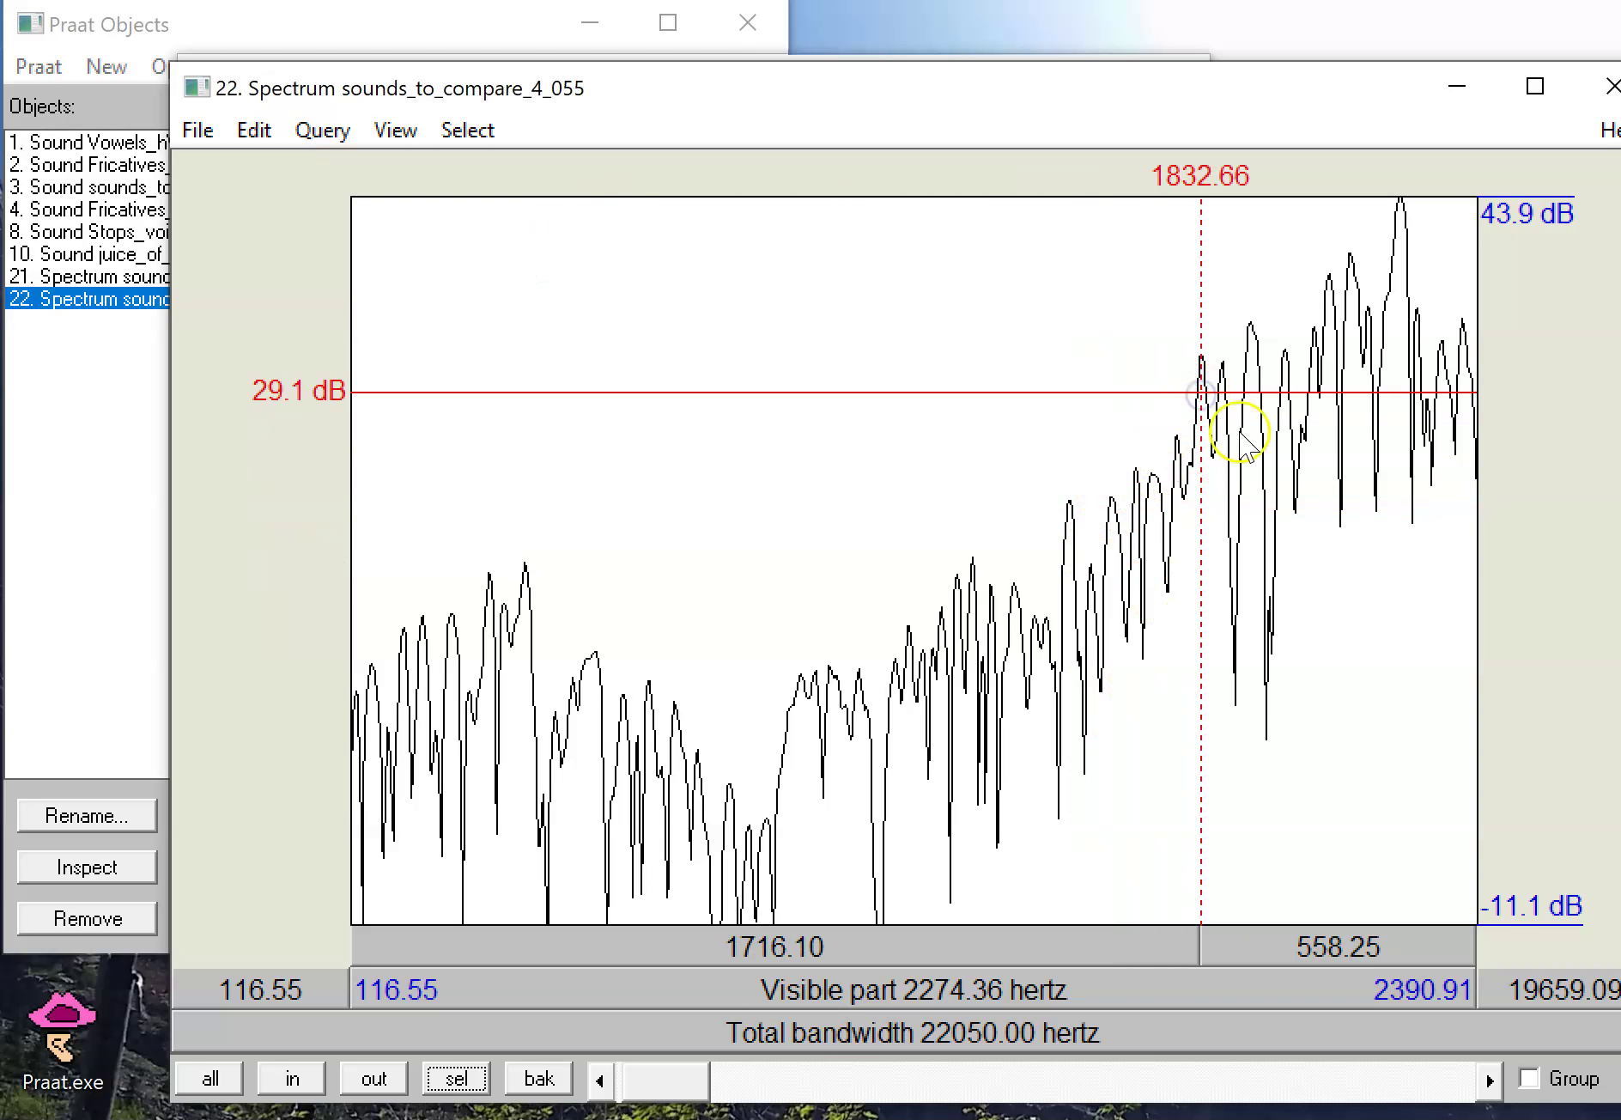
{"action": "left_click", "coordinate": [1603, 89]}
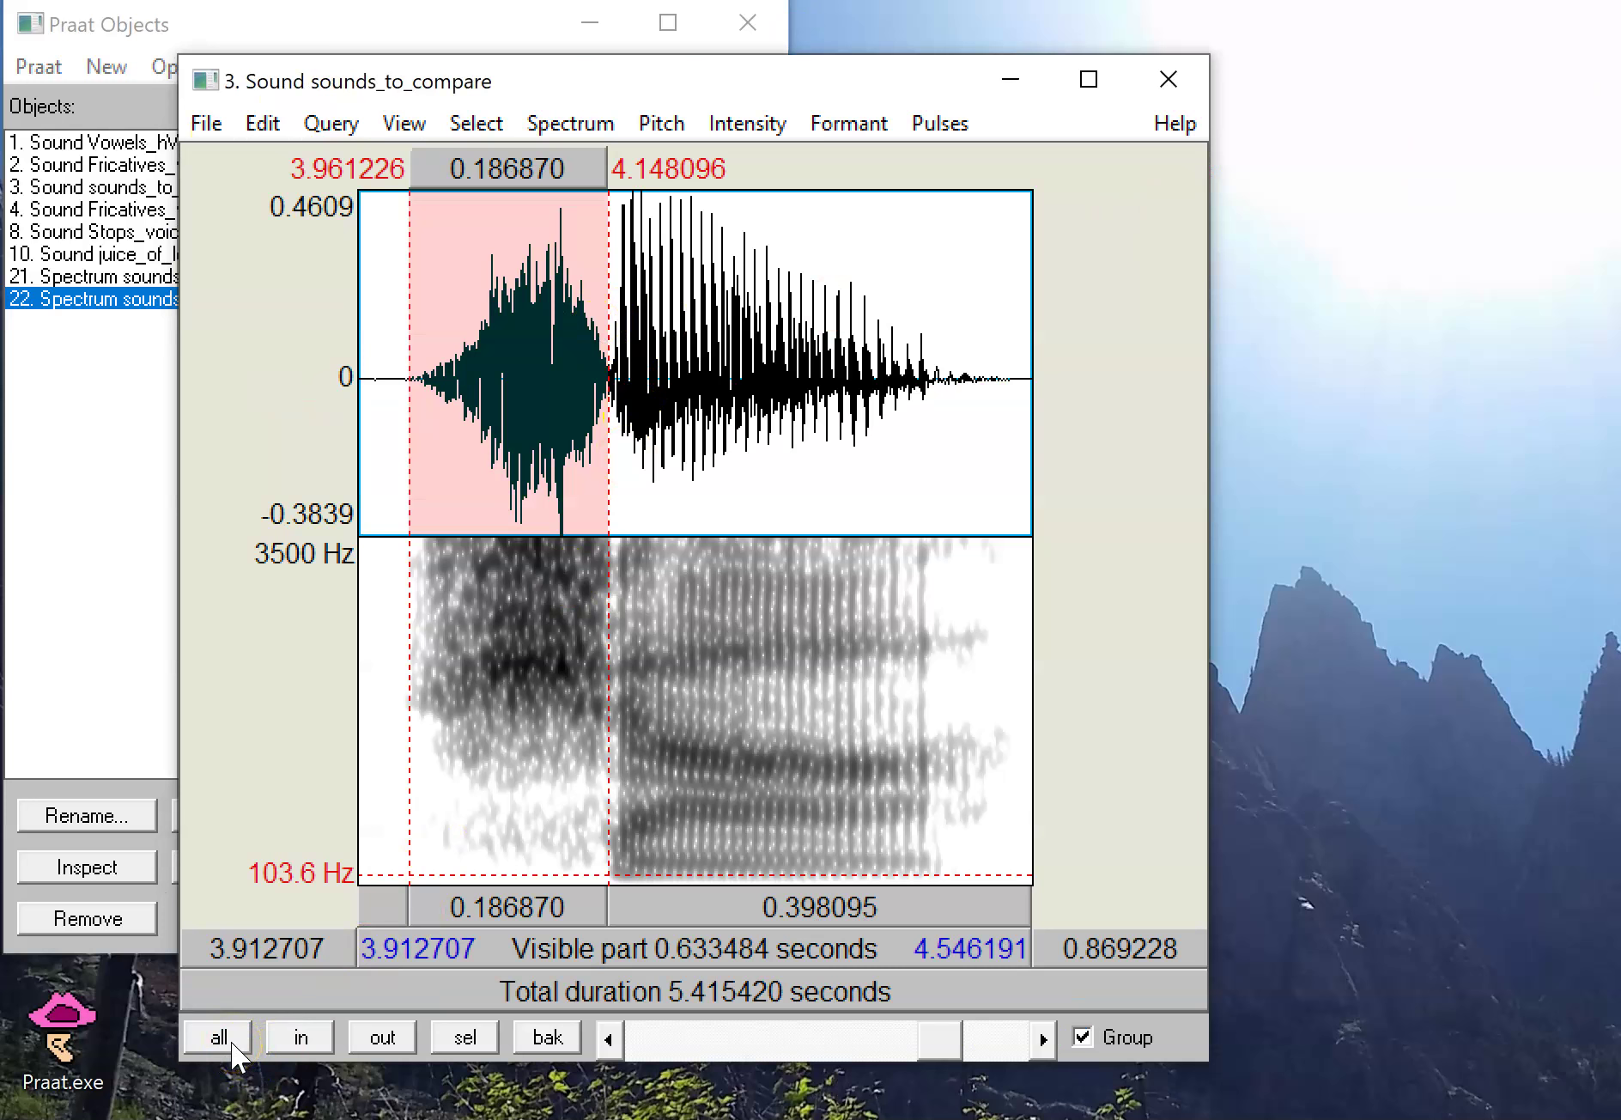
Step: Scroll the sound editor back toward the earlier word around 1.63–2.27 s
{"action": "left_click", "coordinate": [610, 1039]}
{"action": "left_click", "coordinate": [610, 1039]}
{"action": "left_click", "coordinate": [610, 1039]}
{"action": "left_click", "coordinate": [612, 1041]}
{"action": "left_click", "coordinate": [612, 1041]}
{"action": "left_click", "coordinate": [612, 1041]}
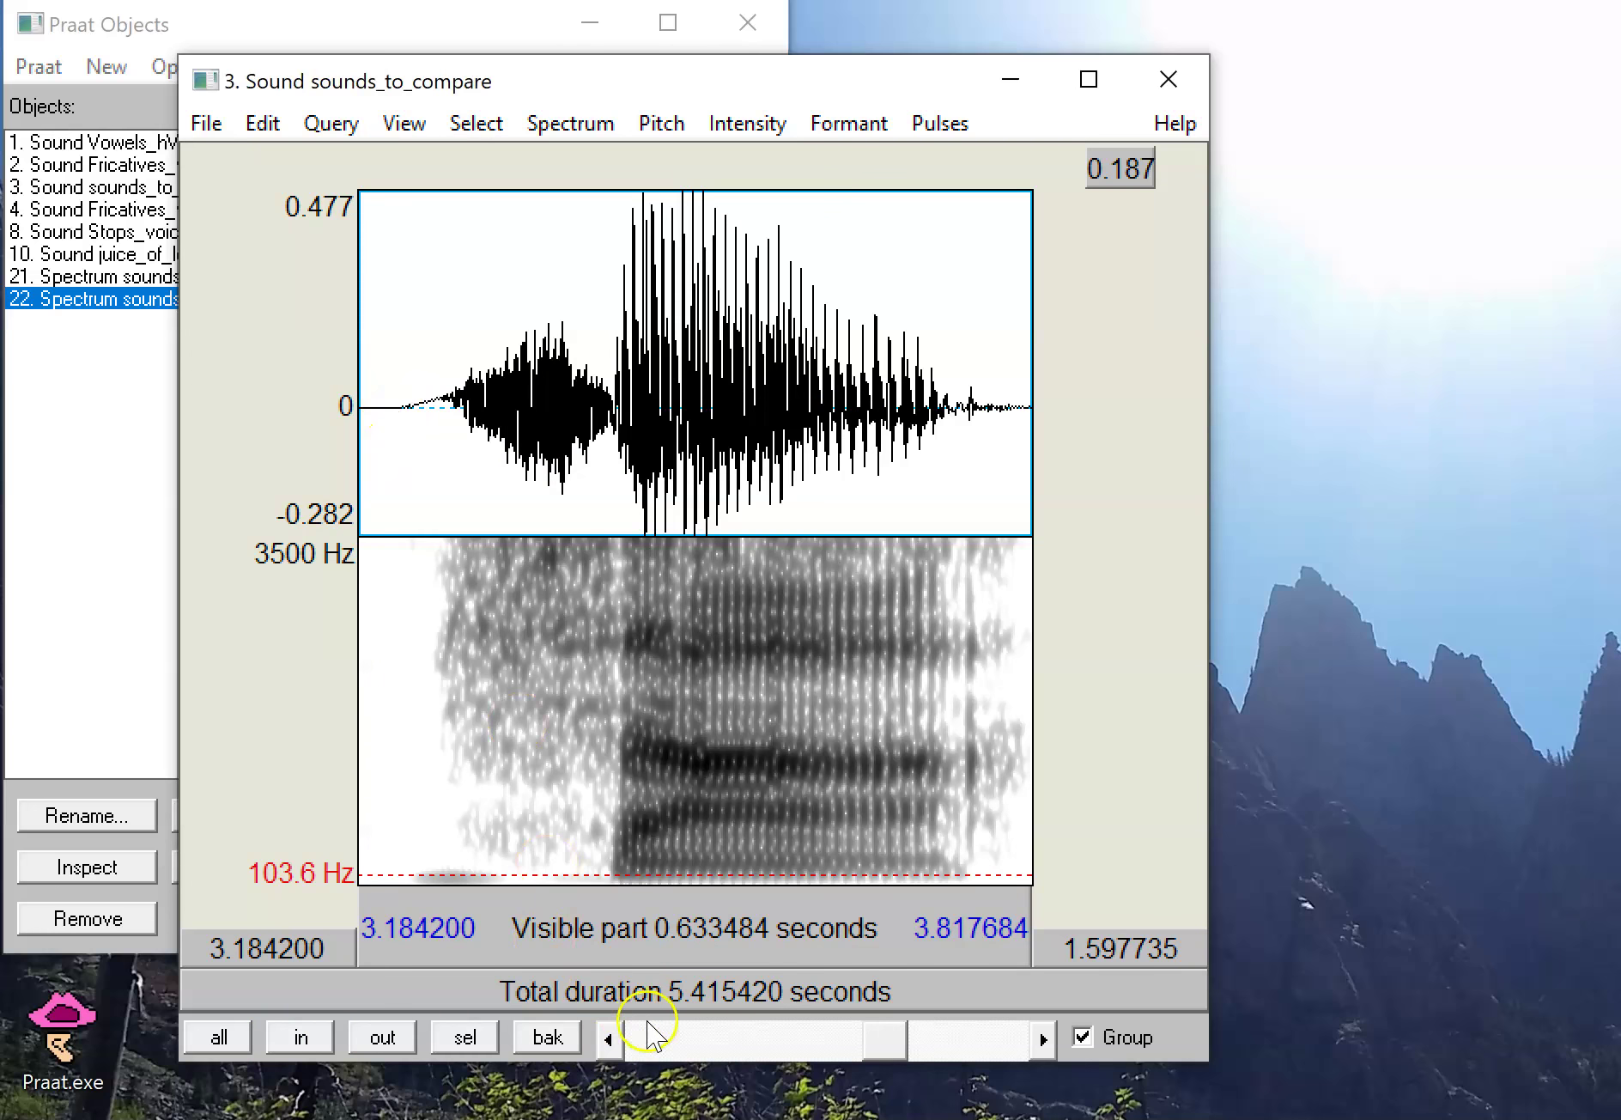
{"action": "left_click", "coordinate": [611, 1041]}
{"action": "left_click", "coordinate": [612, 1040]}
{"action": "left_click", "coordinate": [612, 1040]}
{"action": "left_click", "coordinate": [612, 1040]}
{"action": "left_click", "coordinate": [612, 1040]}
{"action": "left_click", "coordinate": [612, 1040]}
{"action": "left_click", "coordinate": [611, 1040]}
{"action": "left_click", "coordinate": [612, 1040]}
{"action": "left_click", "coordinate": [611, 1040]}
{"action": "left_click", "coordinate": [614, 1040]}
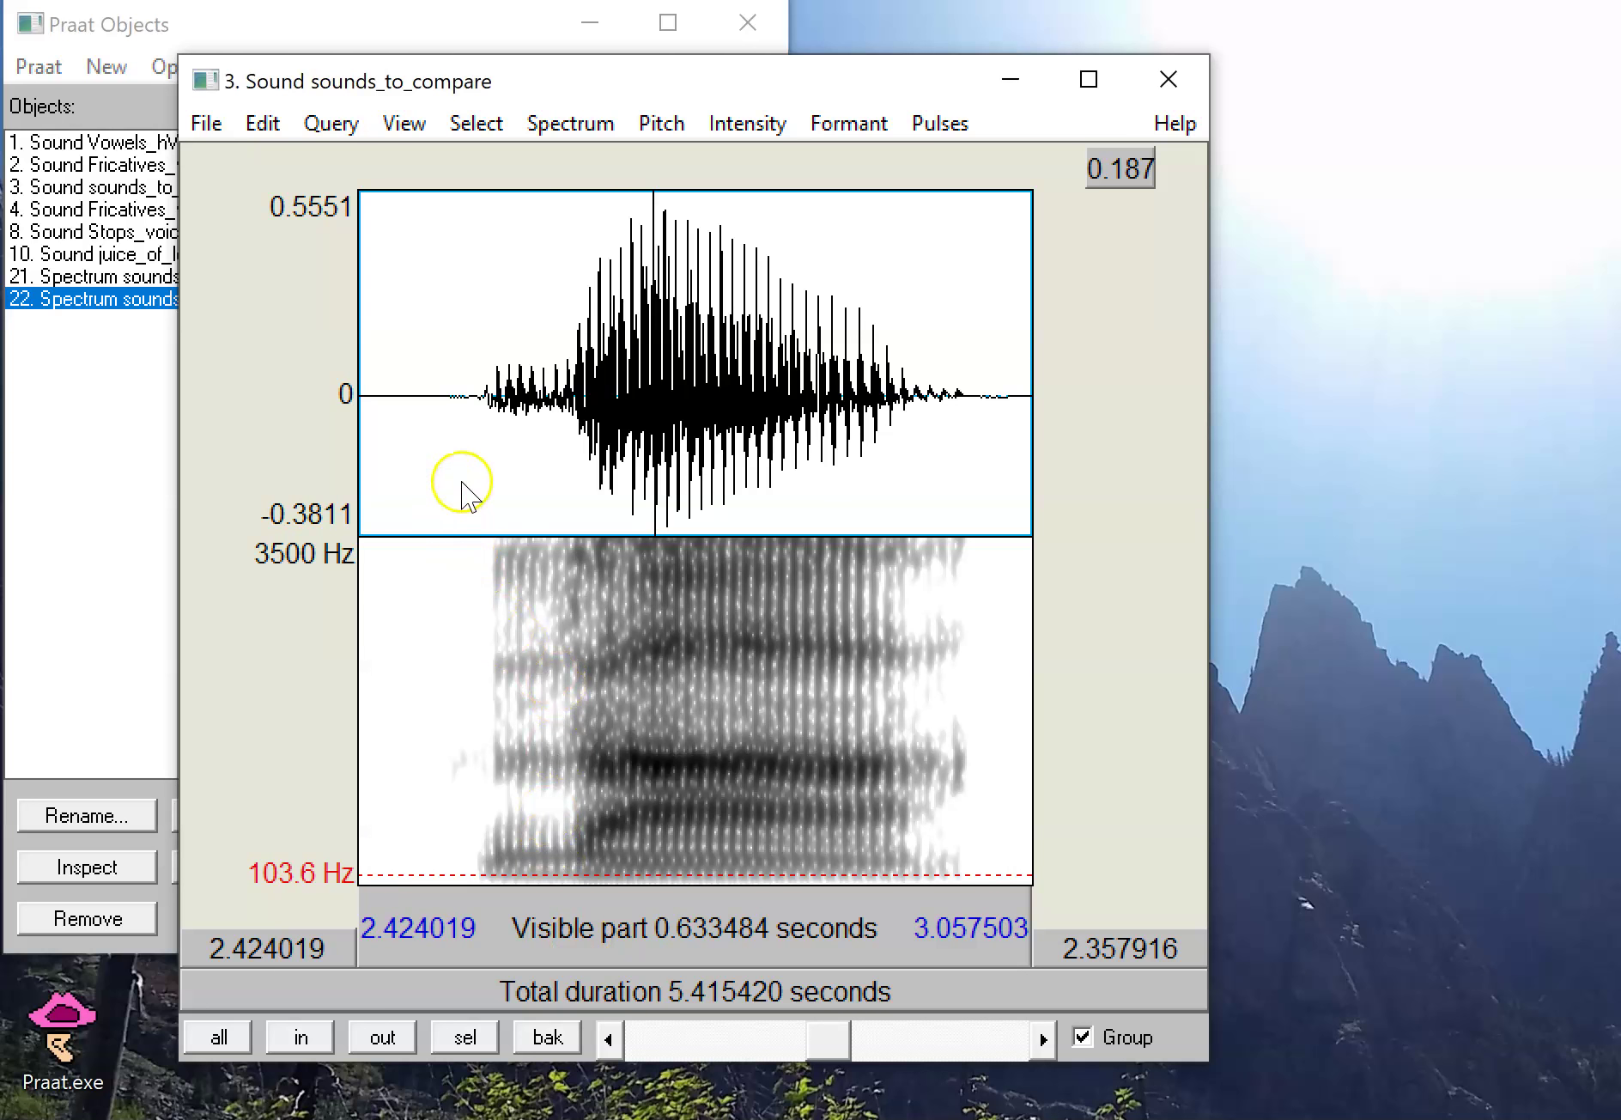
Step: Play the sound from 2.52 s, then select the fricative from 1.779 to 1.922 s
{"action": "left_click", "coordinate": [461, 482]}
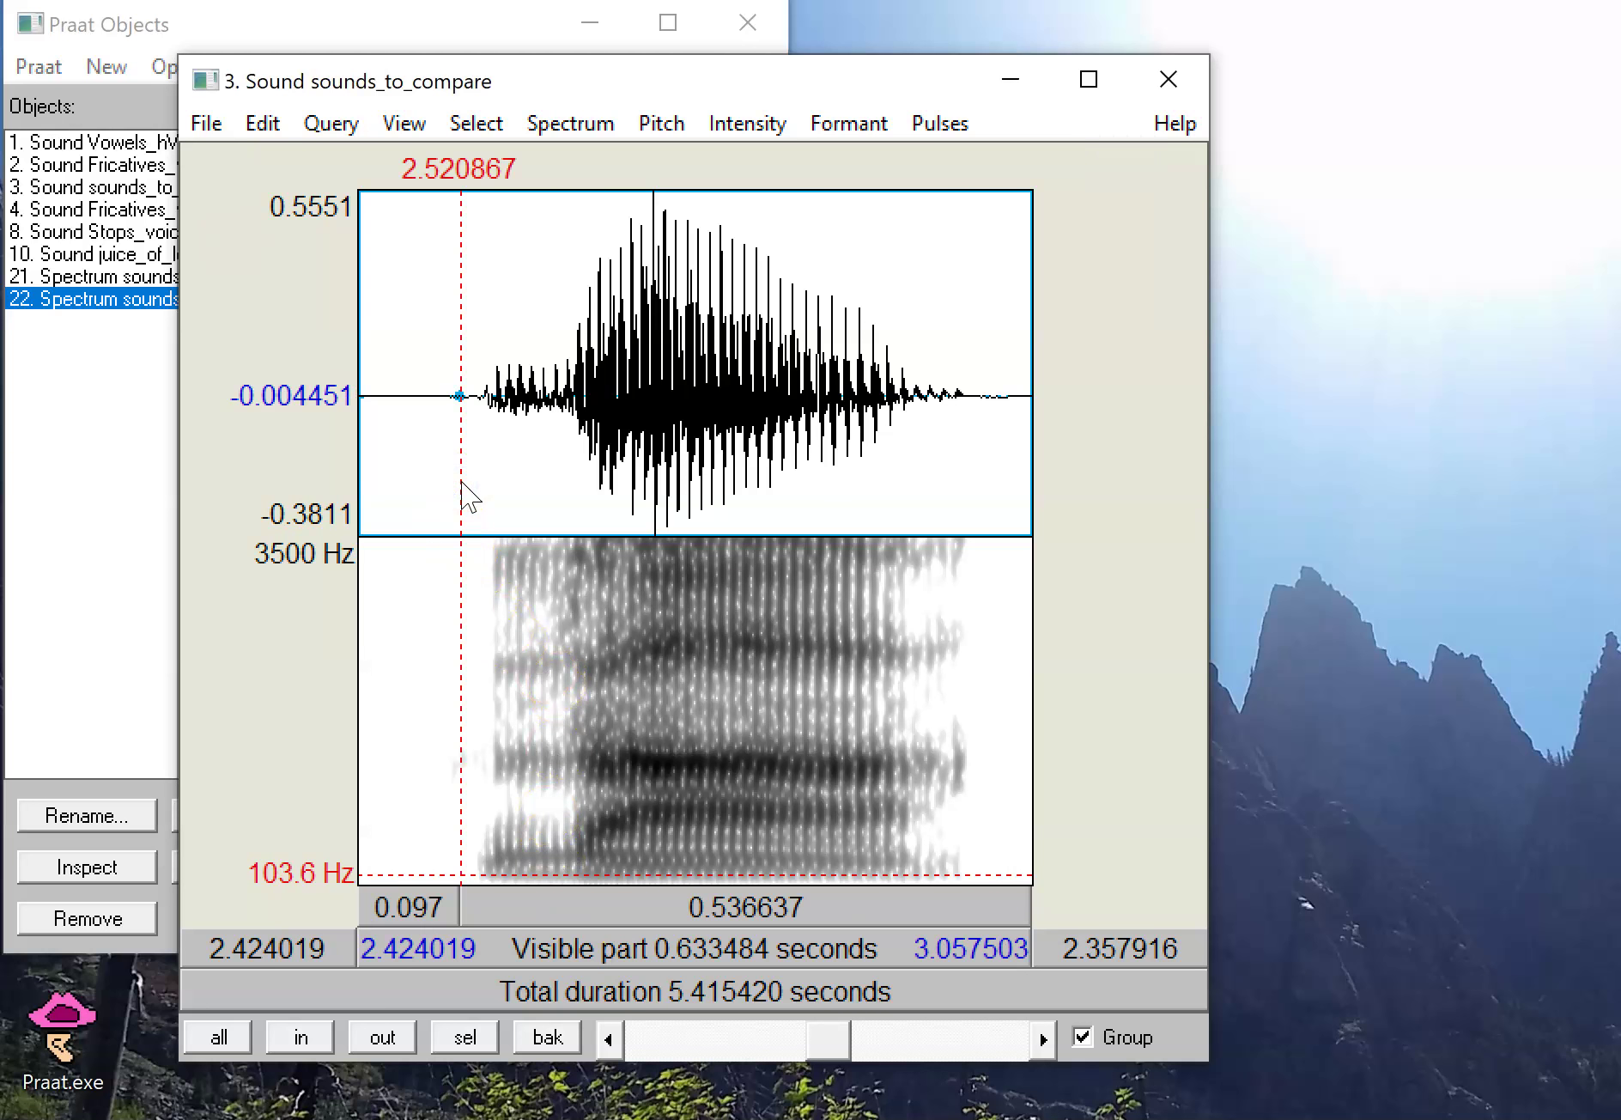
{"action": "key", "text": "Tab"}
{"action": "left_click_drag", "start_coordinate": [615, 1046], "coordinate": [614, 1046]}
{"action": "left_click", "coordinate": [456, 398]}
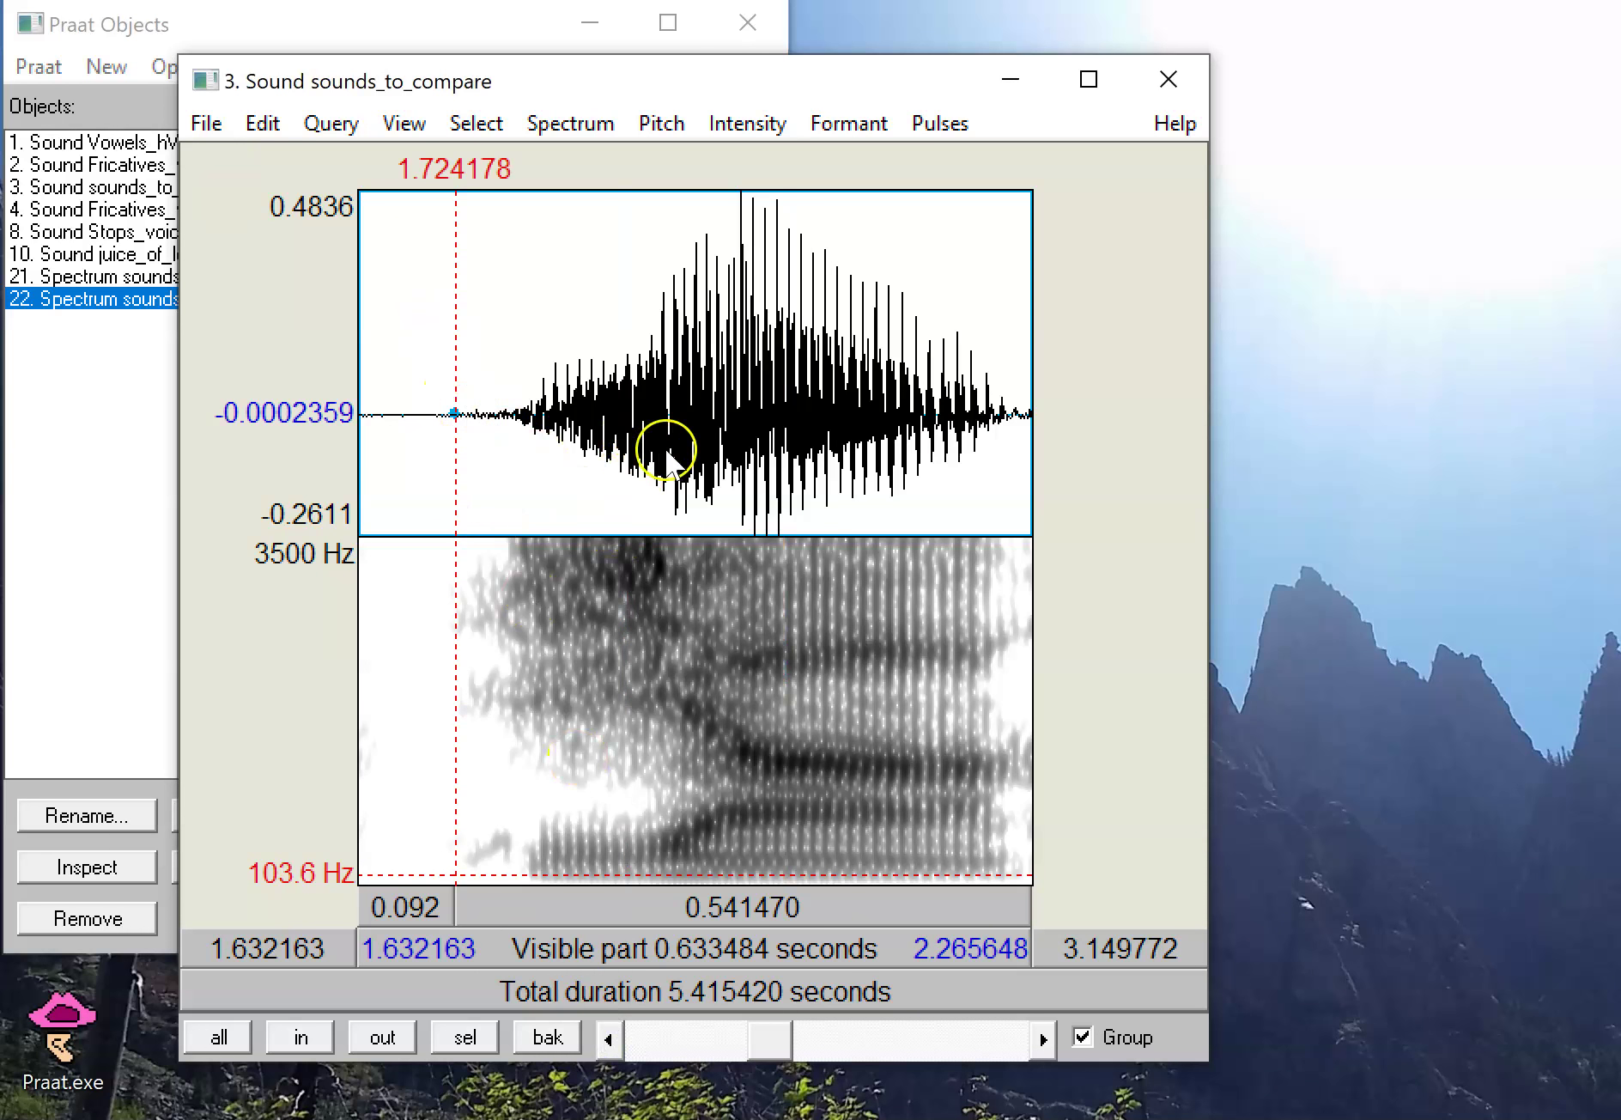
{"action": "left_click_drag", "start_coordinate": [667, 455], "coordinate": [516, 468]}
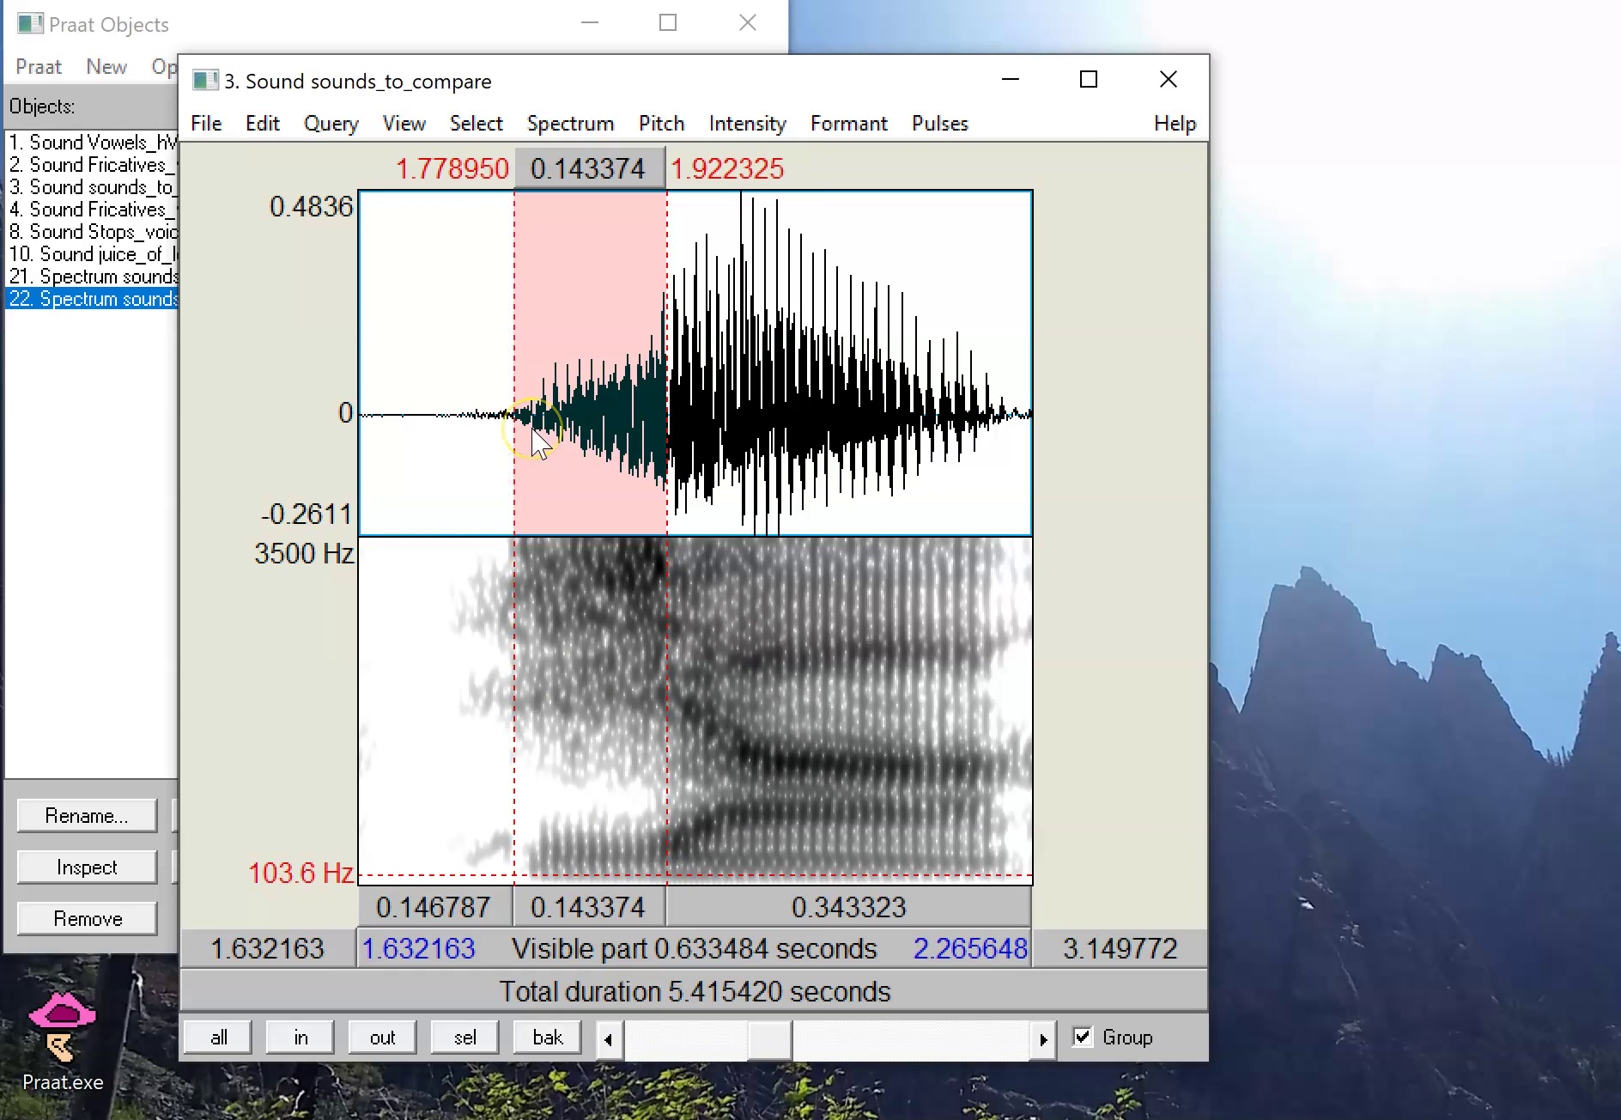
Step: Make a spectral slice of the selected fricative and zoom it to 0–6386.94 Hz
{"action": "key", "text": "ctrl+l"}
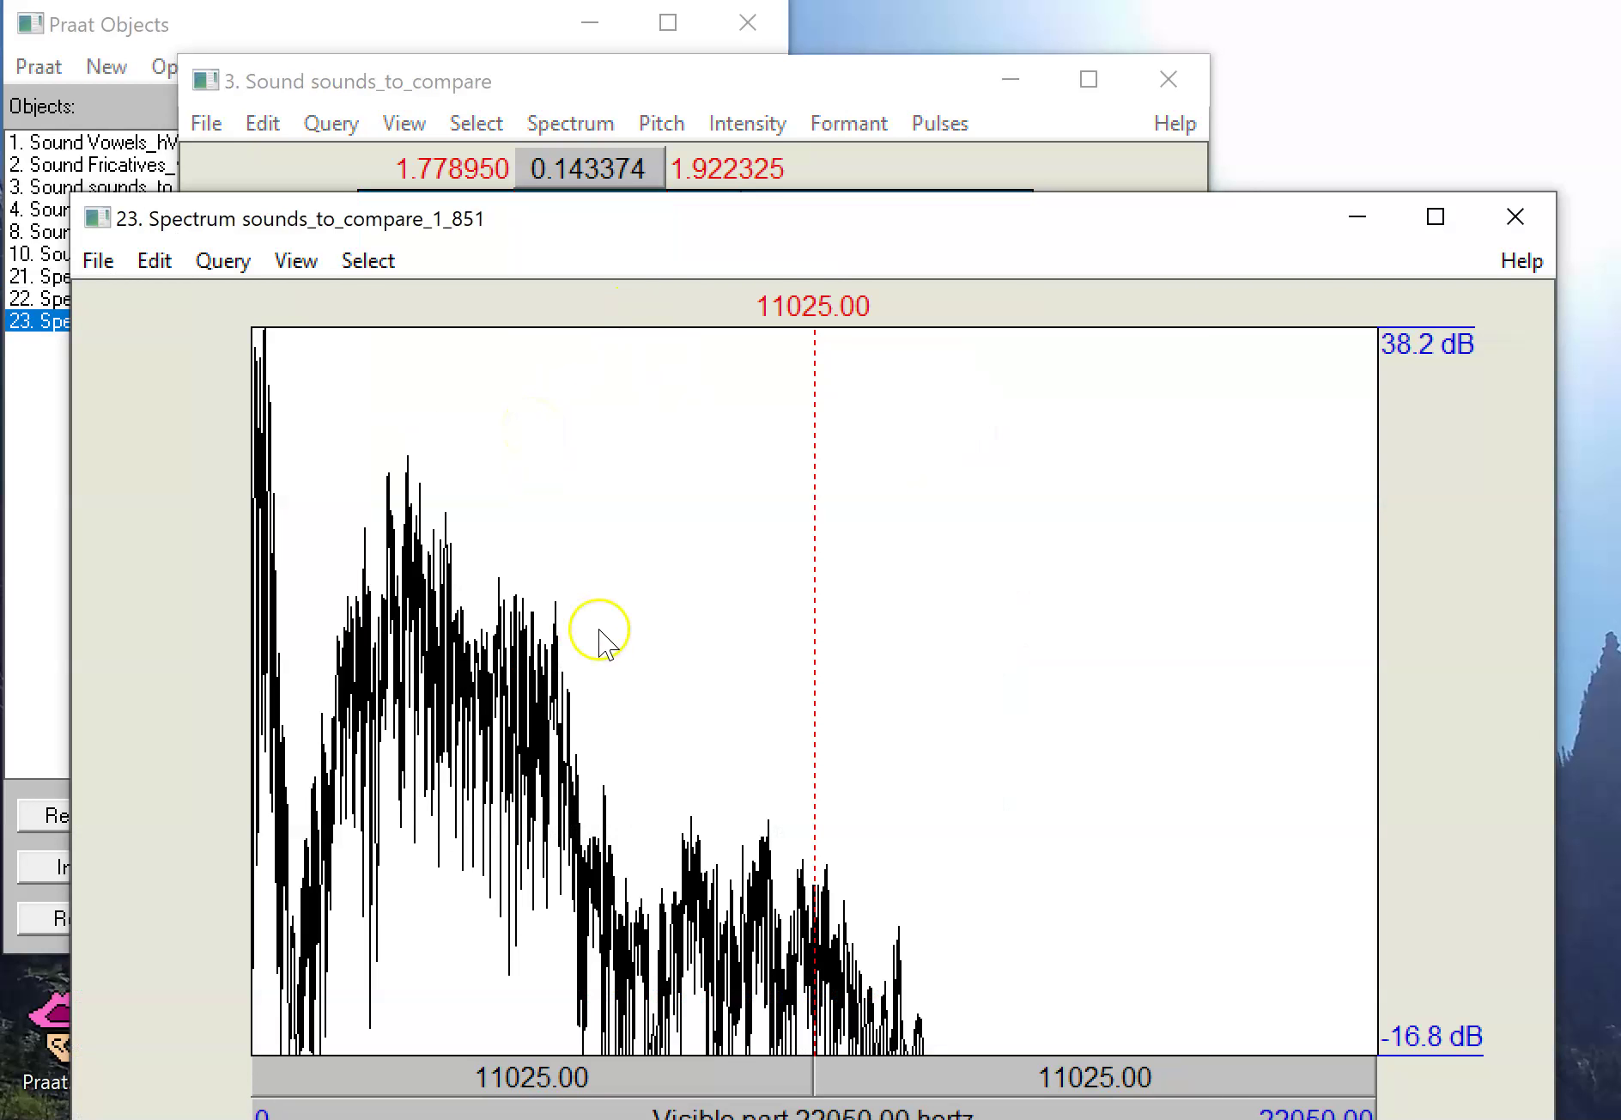
{"action": "left_click_drag", "start_coordinate": [577, 643], "coordinate": [120, 595]}
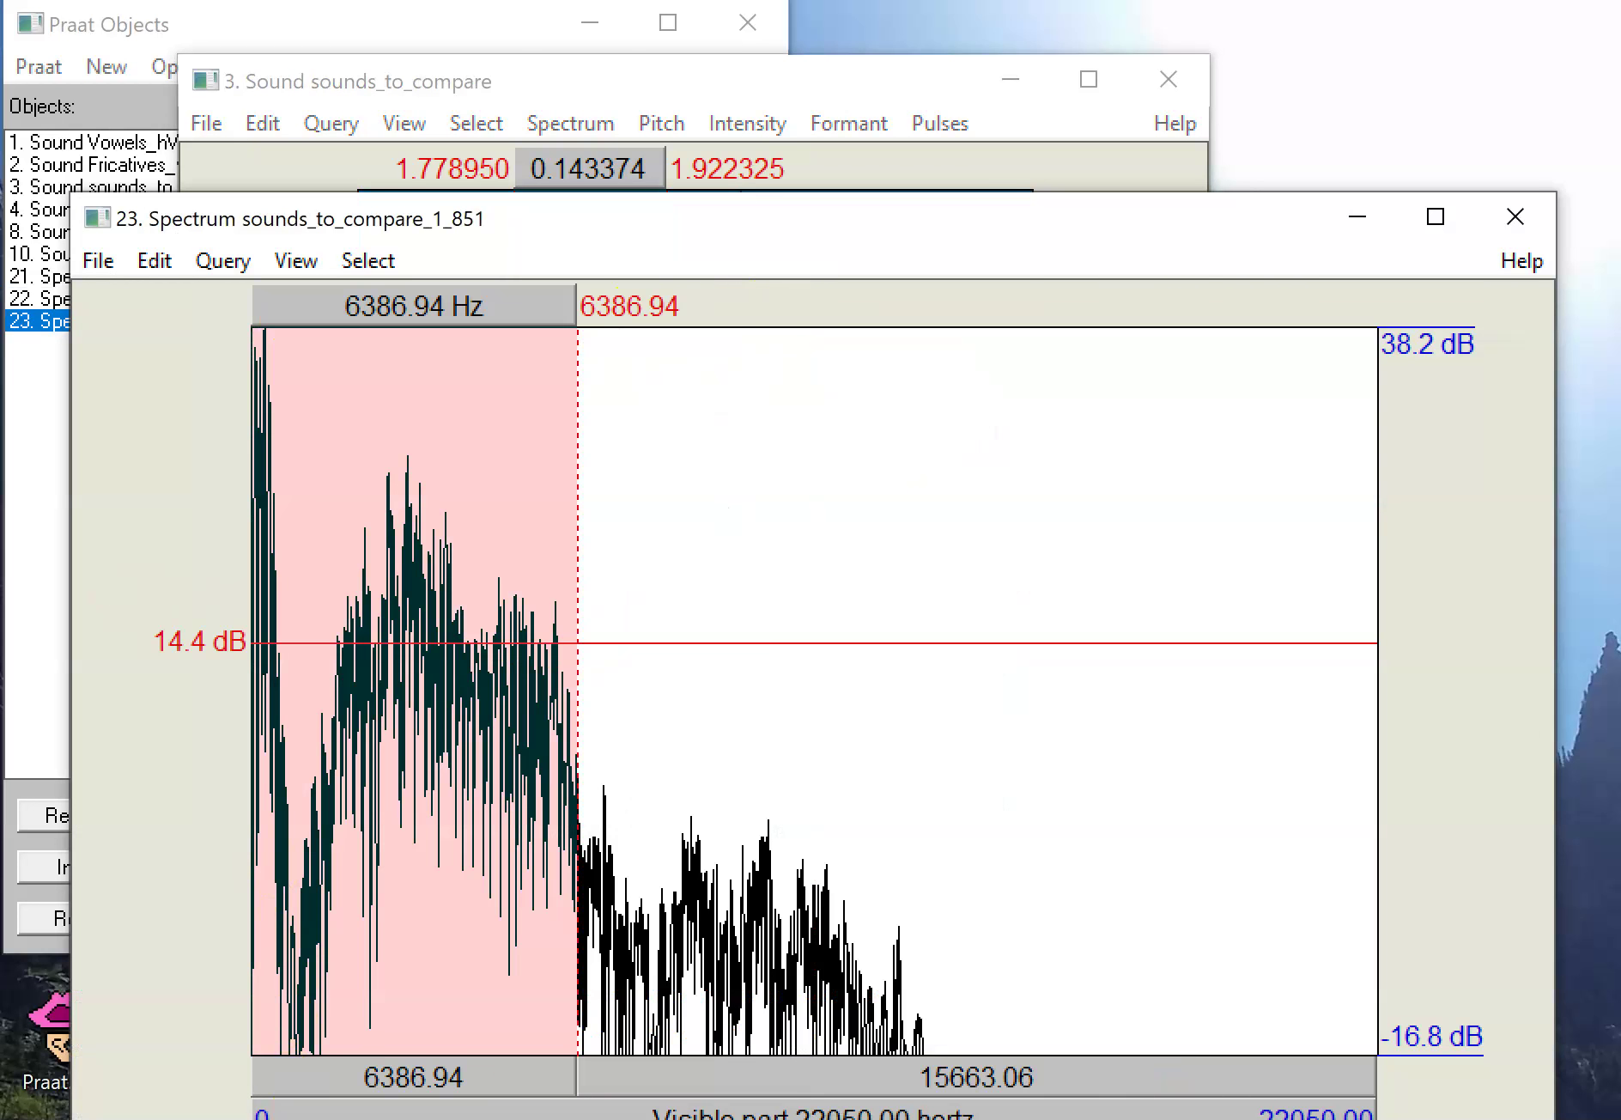
{"action": "key", "text": "ctrl+n"}
Step: Select the 0–653, 2424–4362, 1840–5063 and 0–838 Hz bands, then close the slice window
{"action": "mouse_move", "coordinate": [367, 512]}
{"action": "left_mouse_down"}
{"action": "mouse_move", "coordinate": [351, 535]}
{"action": "mouse_move", "coordinate": [232, 515]}
{"action": "left_mouse_up"}
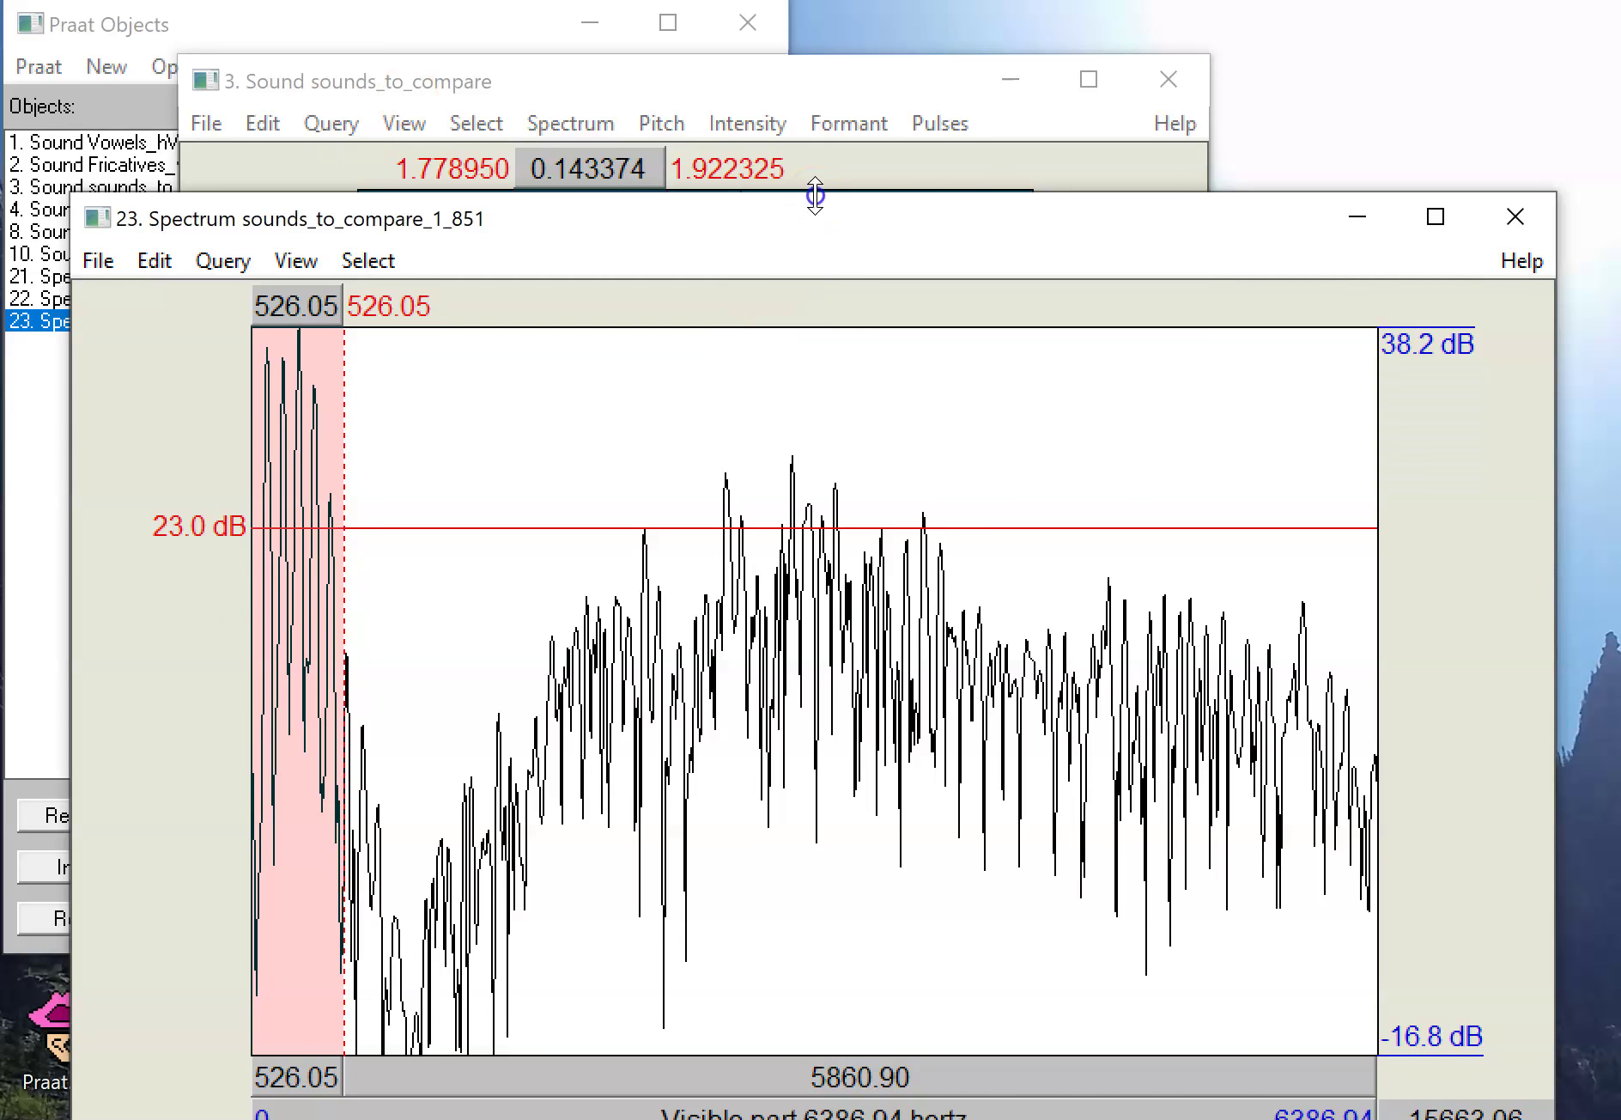
{"action": "left_click_drag", "start_coordinate": [818, 214], "coordinate": [803, 69]}
{"action": "left_click_drag", "start_coordinate": [663, 382], "coordinate": [1003, 388]}
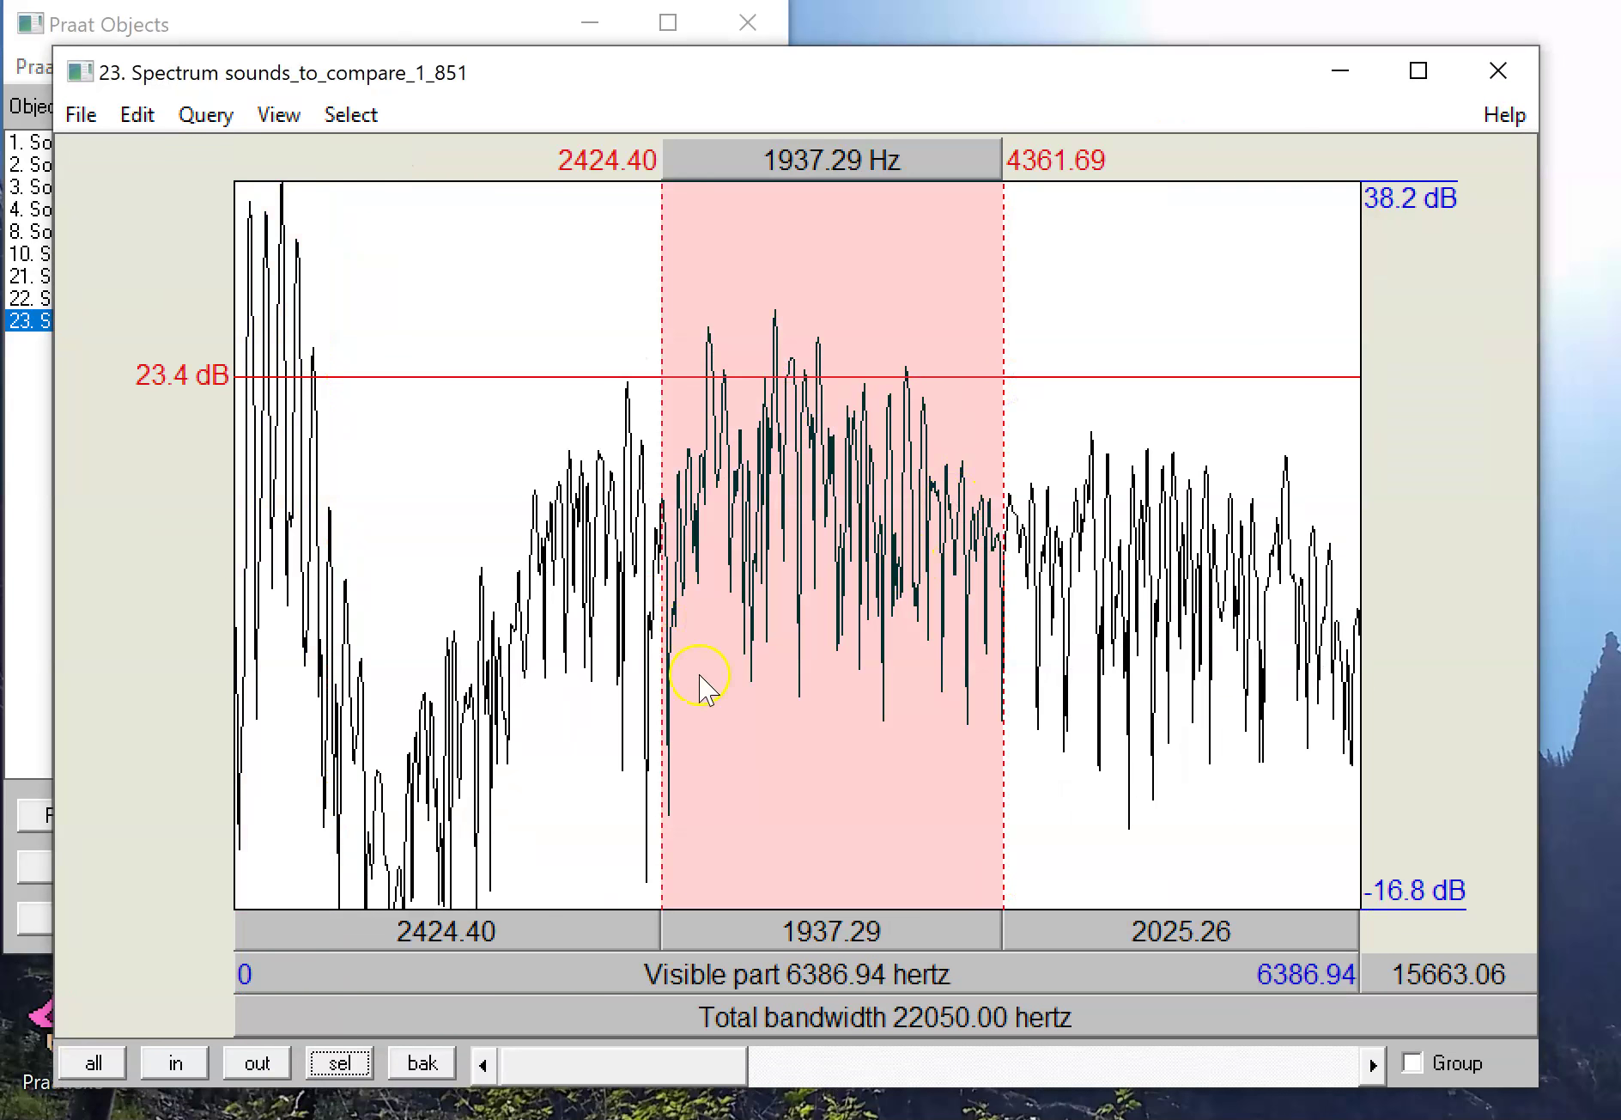
{"action": "left_click", "coordinate": [663, 893]}
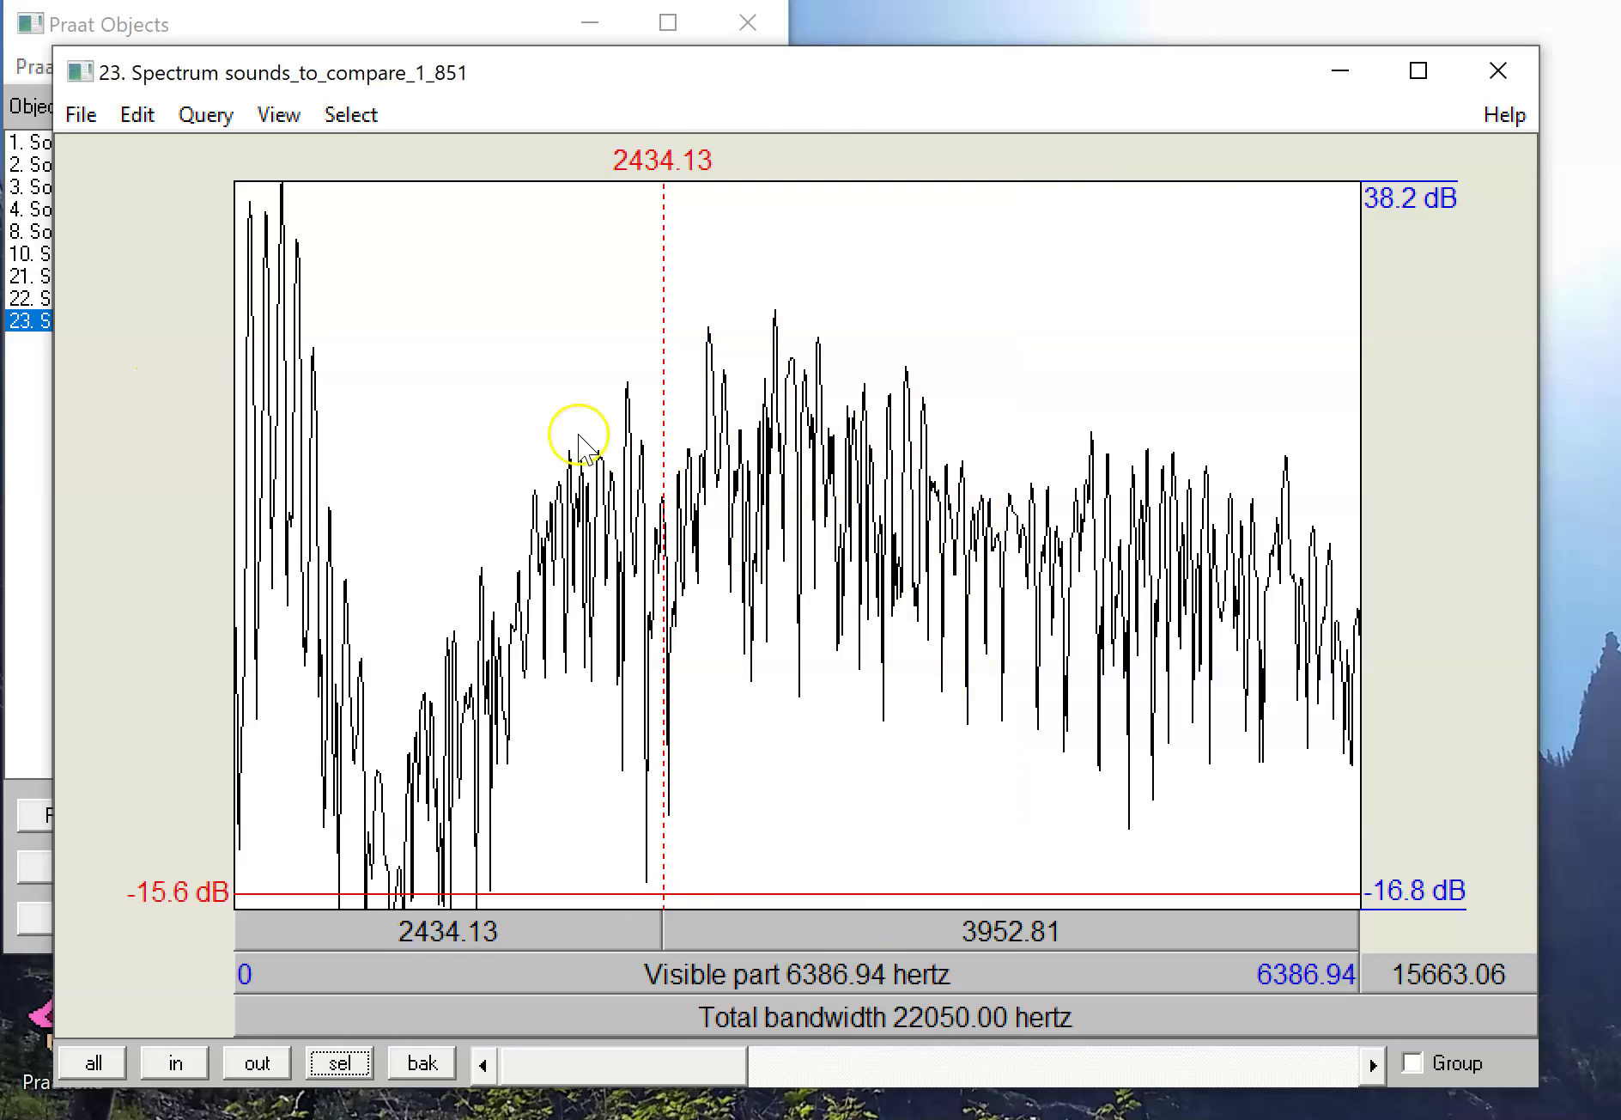
{"action": "left_click_drag", "start_coordinate": [560, 427], "coordinate": [1129, 393]}
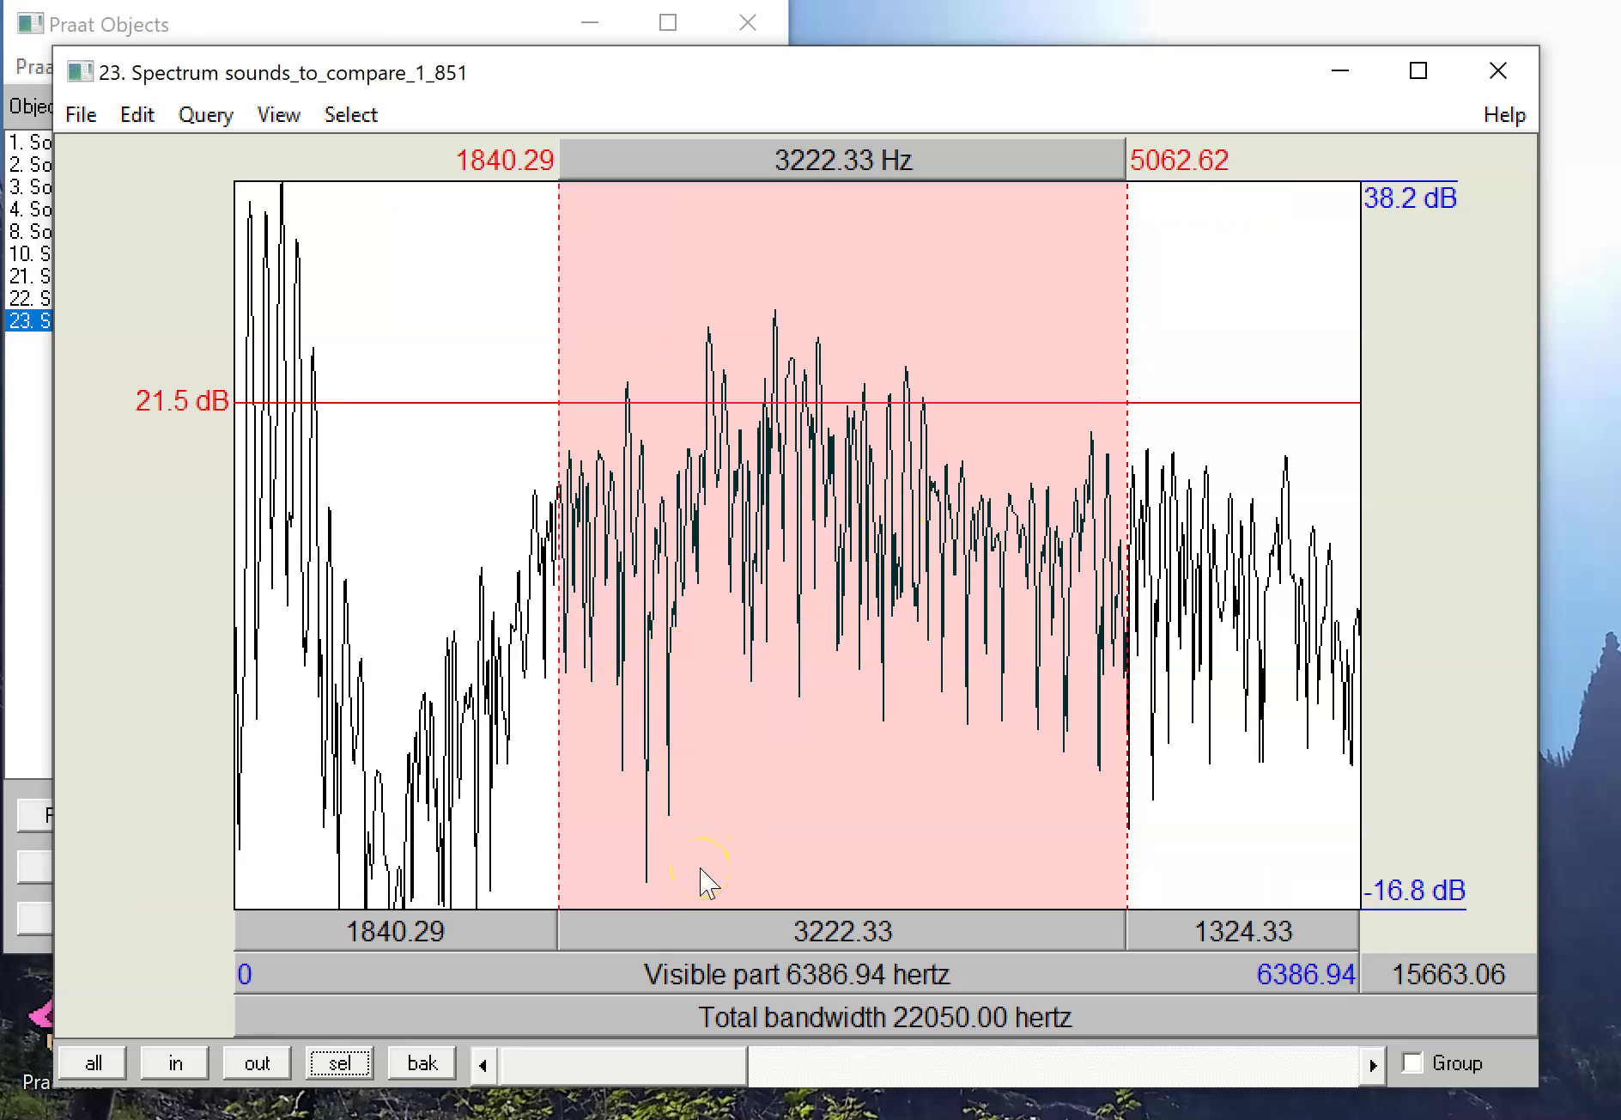
{"action": "left_click_drag", "start_coordinate": [382, 488], "coordinate": [188, 455]}
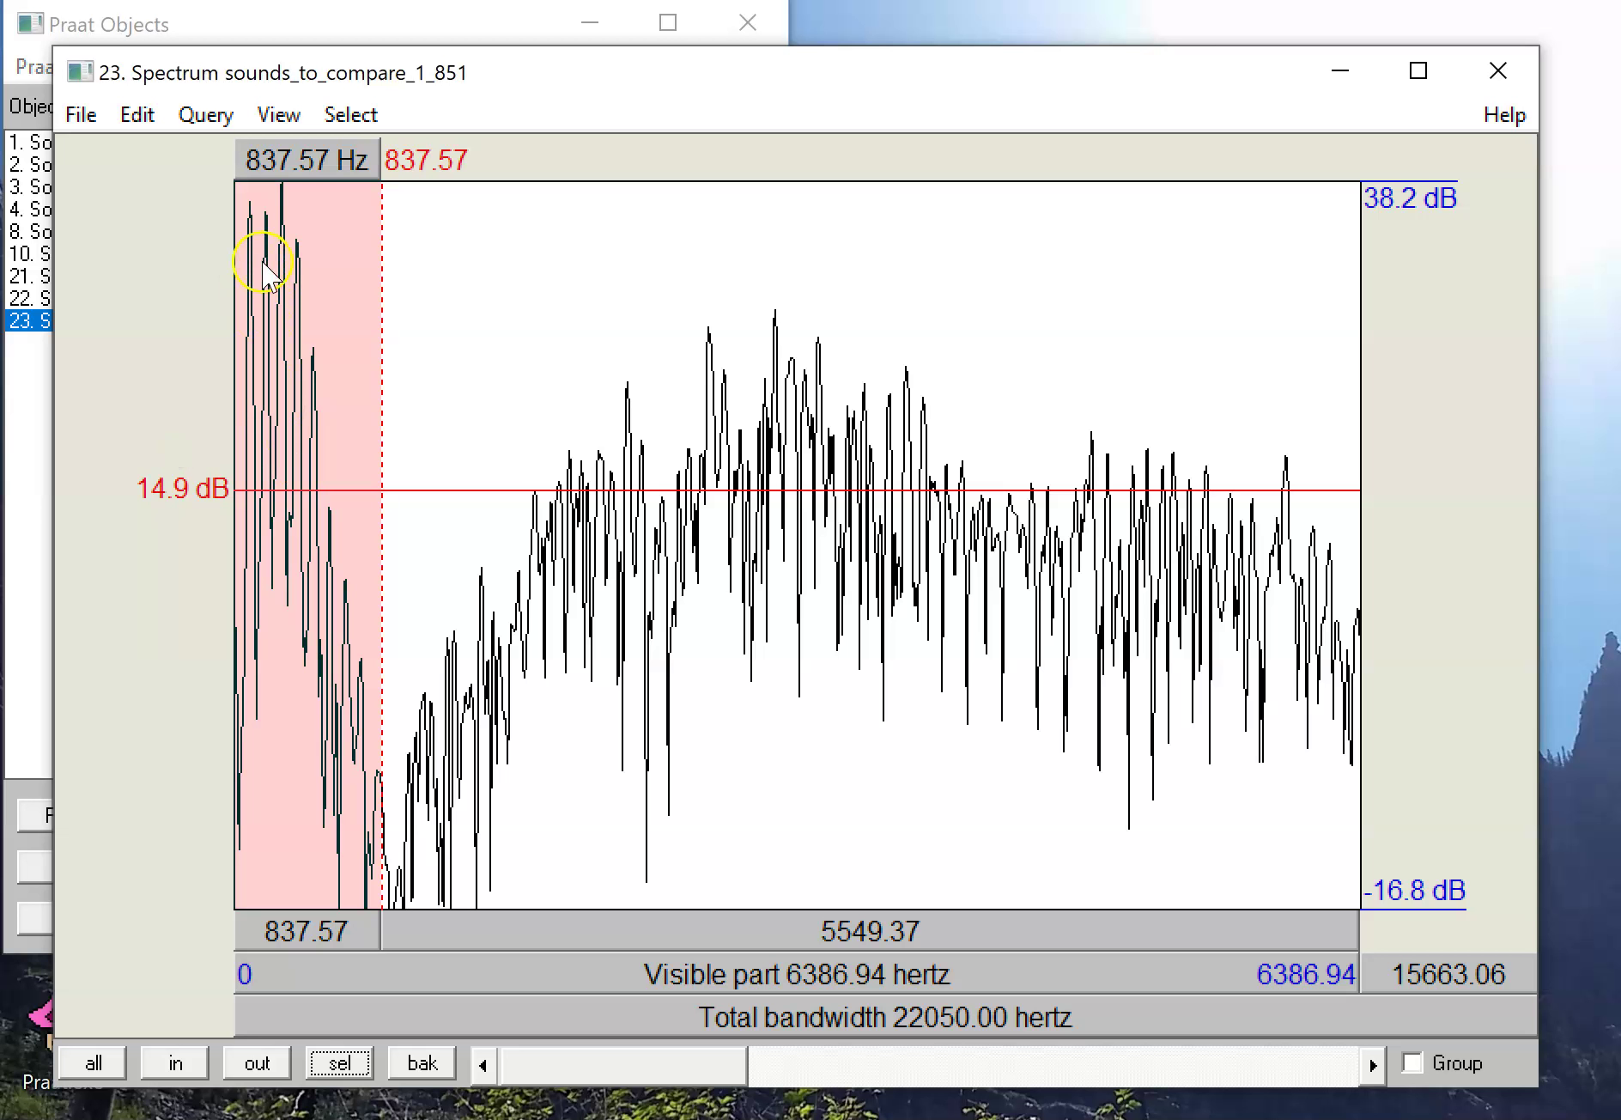
{"action": "left_click", "coordinate": [1498, 71]}
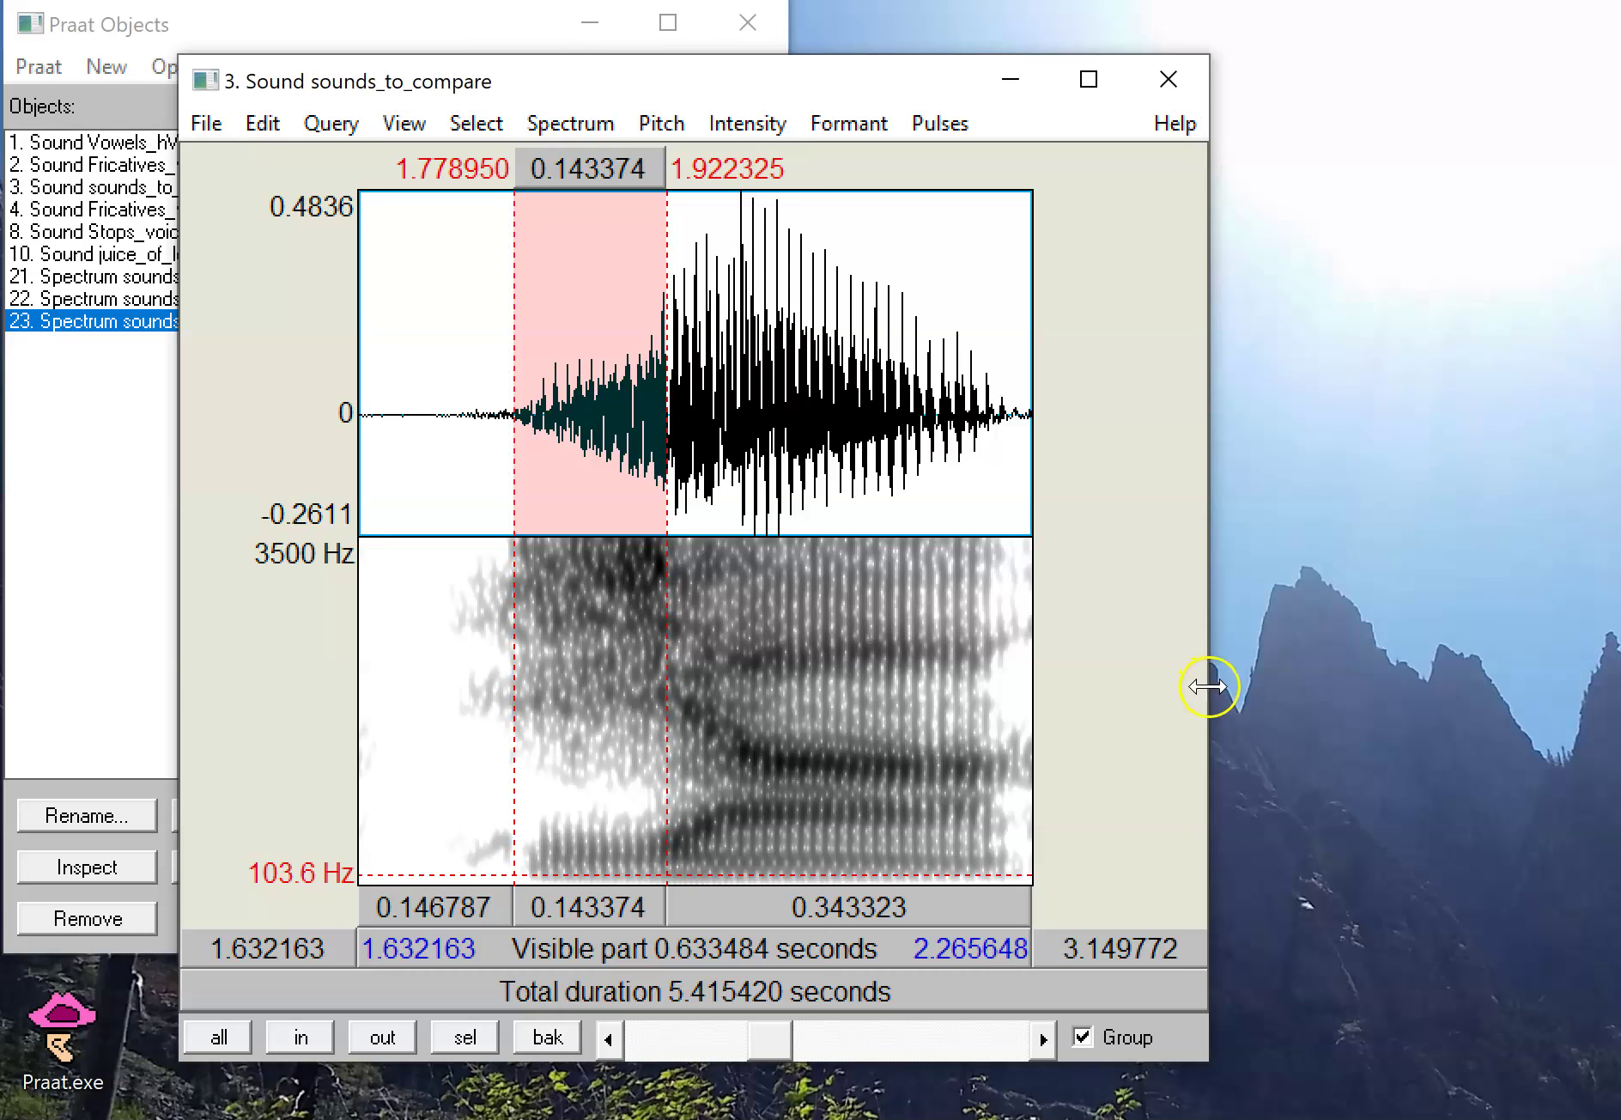
Step: Widen the sounds_to_compare editor and select the fricative noise from 1.0755 to 1.2285 s
{"action": "left_click_drag", "start_coordinate": [1208, 687], "coordinate": [1610, 678]}
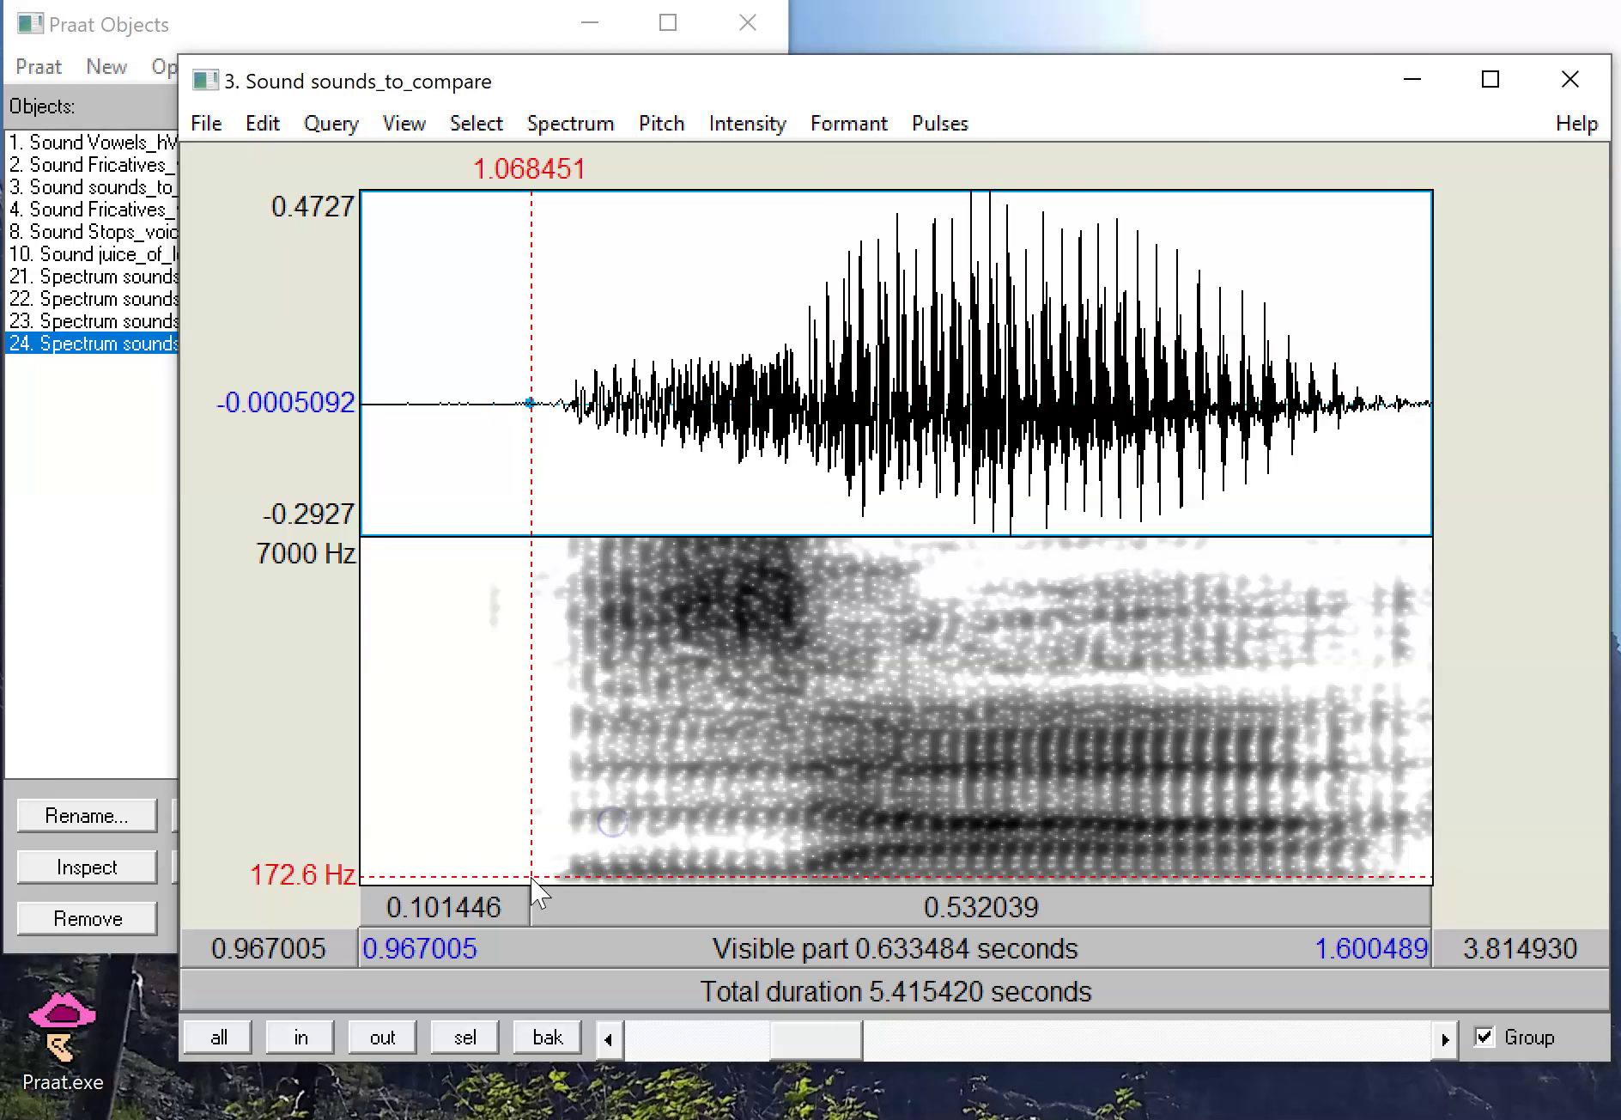
{"action": "left_click", "coordinate": [500, 881]}
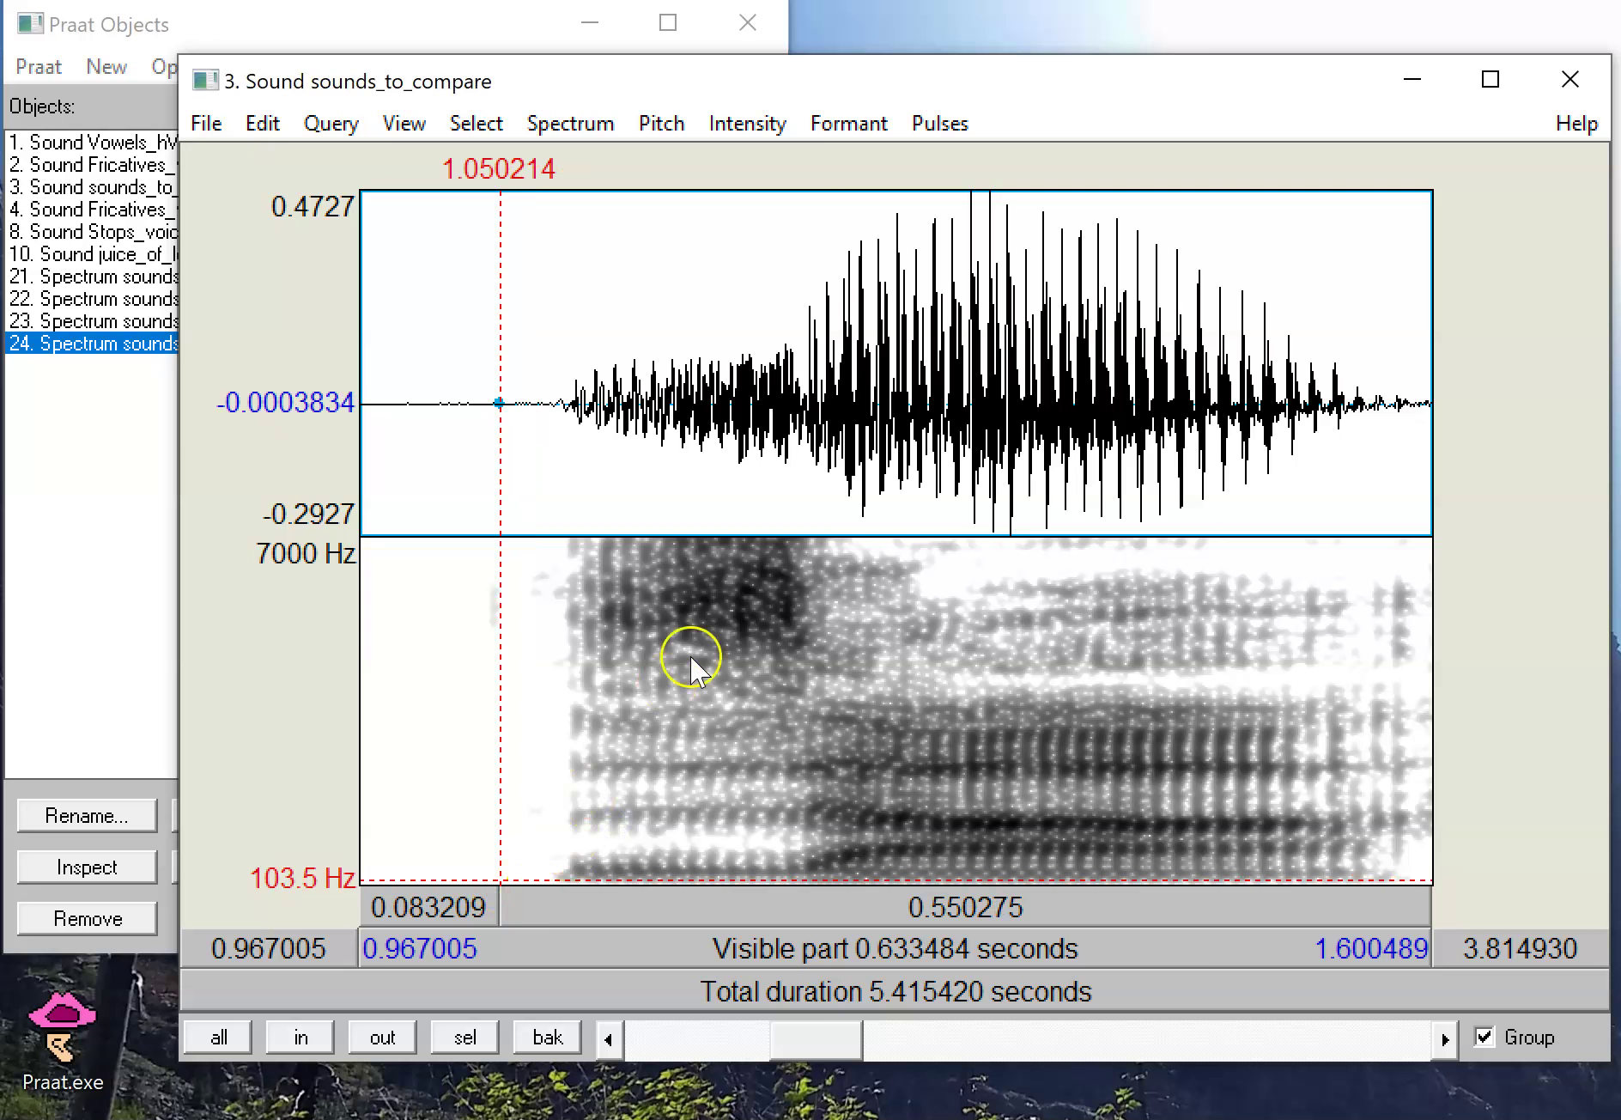
{"action": "left_click_drag", "start_coordinate": [548, 438], "coordinate": [1462, 271]}
{"action": "left_click", "coordinate": [1036, 555]}
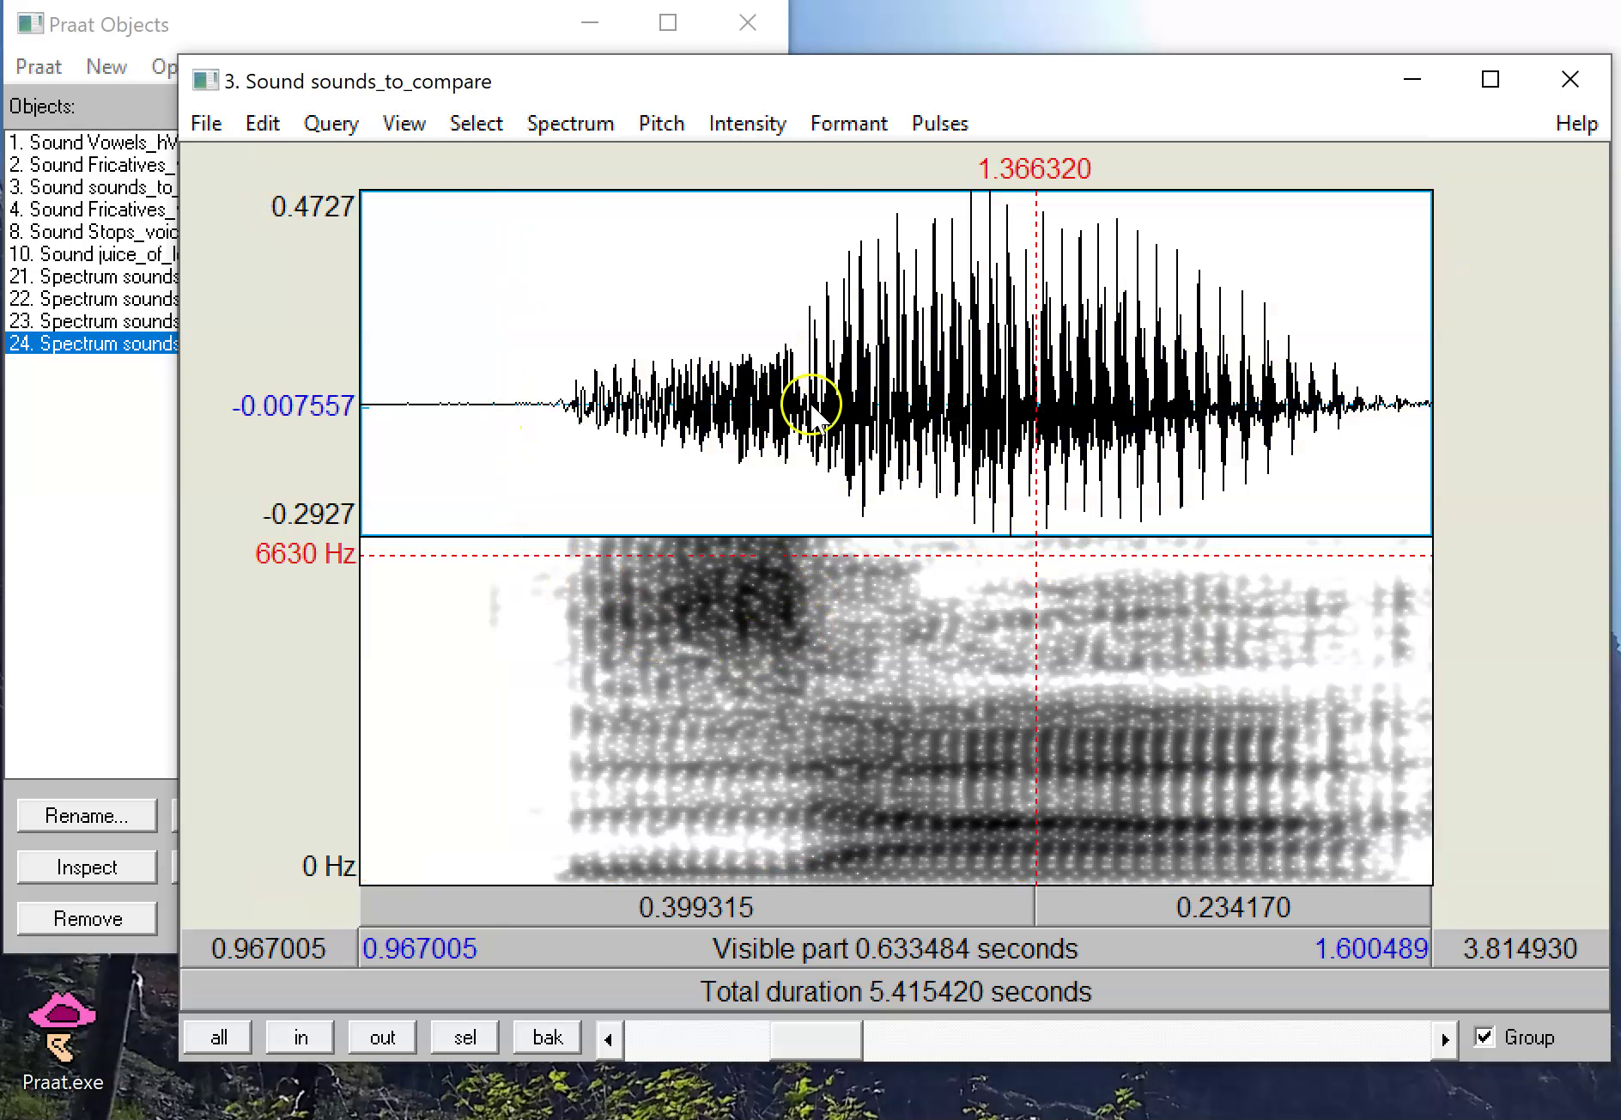
{"action": "left_click_drag", "start_coordinate": [554, 367], "coordinate": [542, 357]}
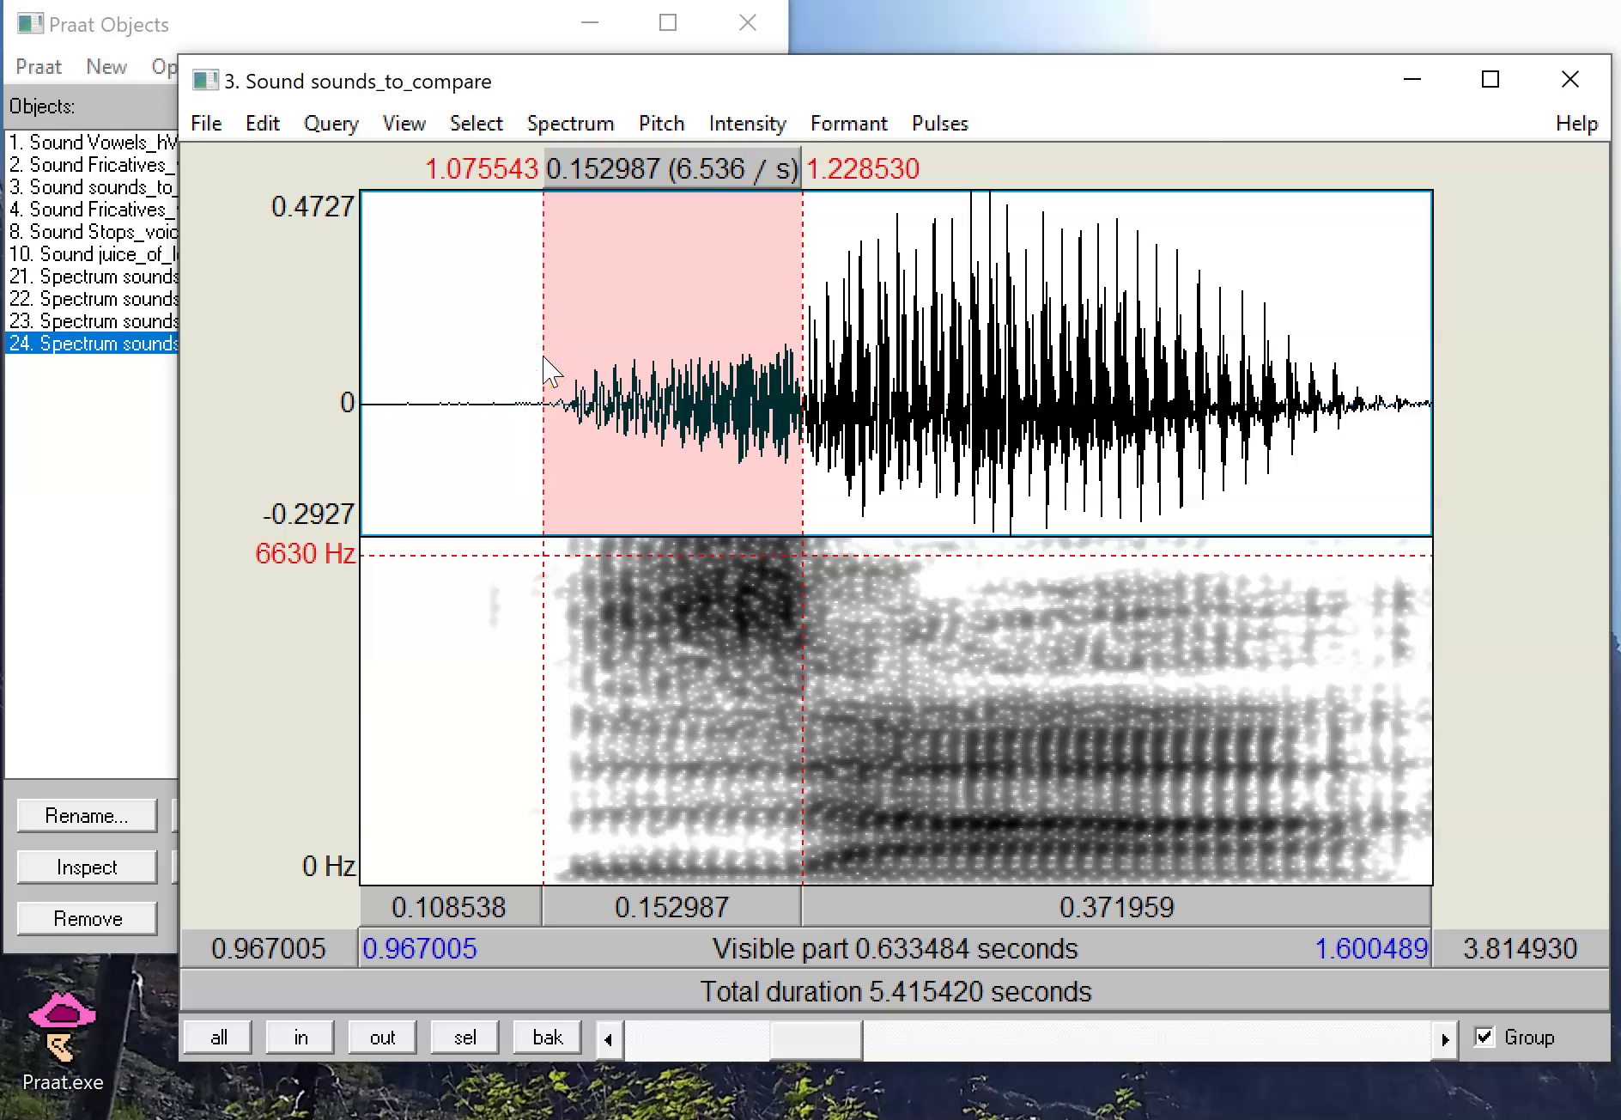
{"action": "left_click", "coordinate": [601, 129]}
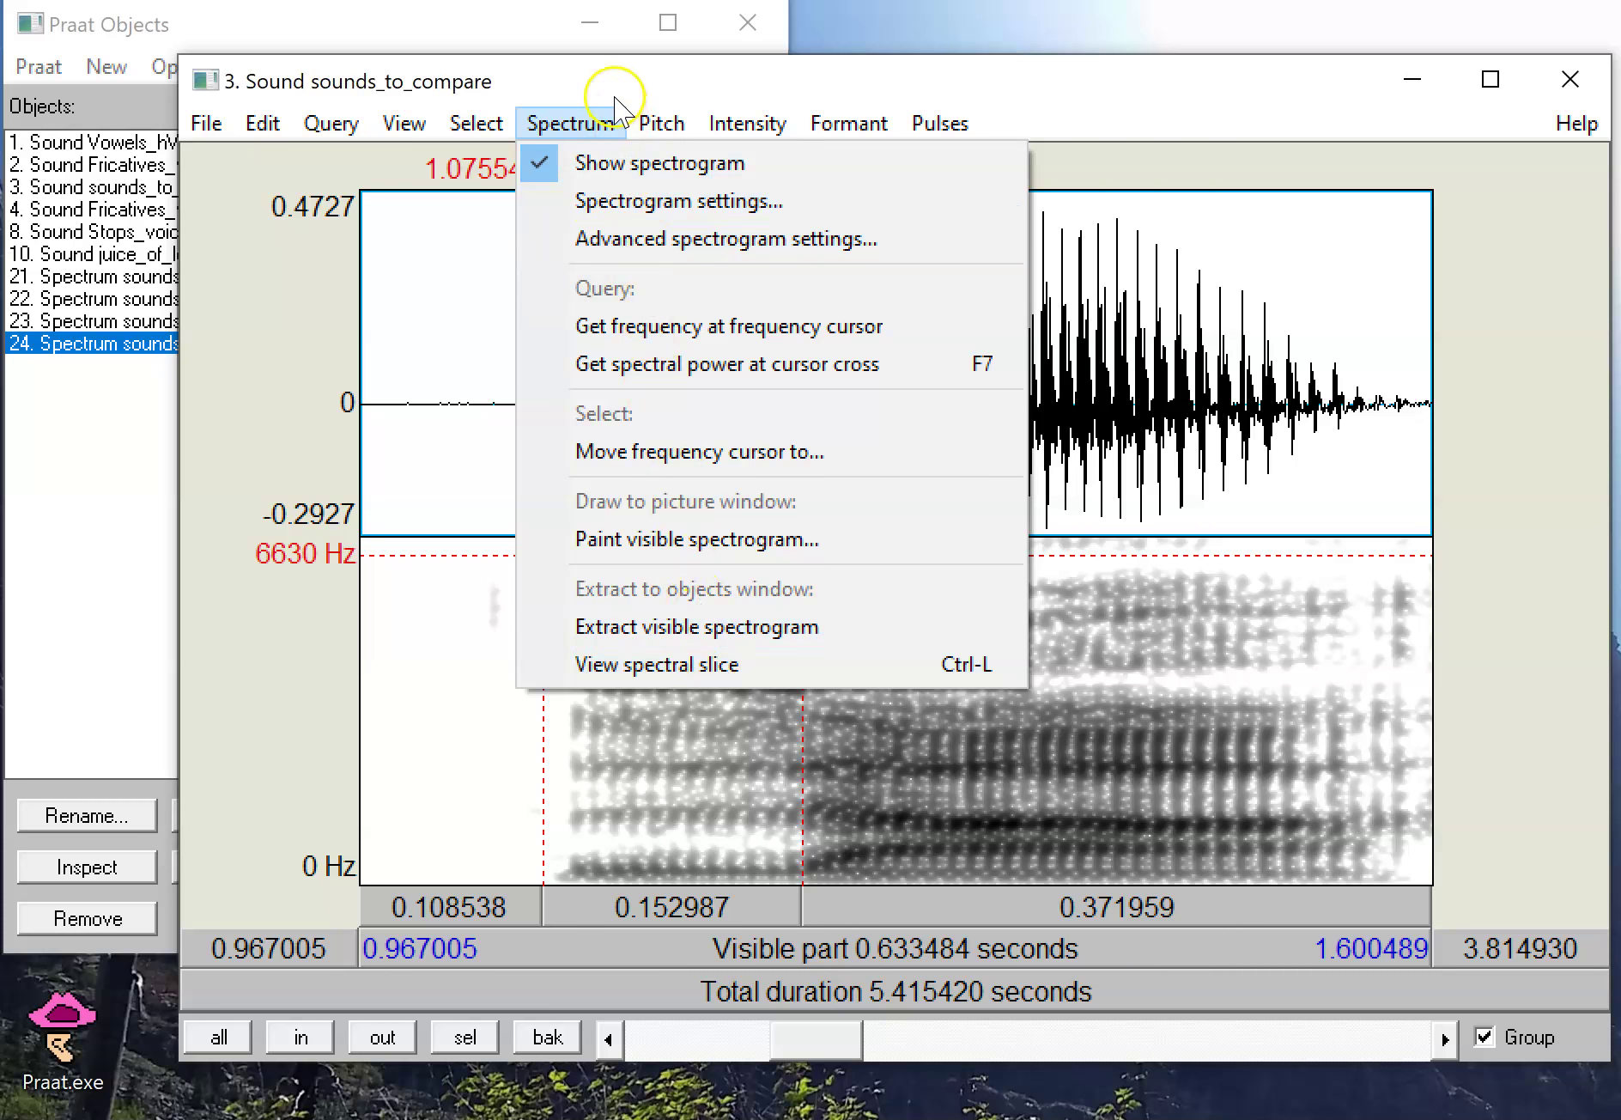
Step: Take a spectral slice of the marked fricative and zoom it to 0–11596 Hz
{"action": "left_click", "coordinate": [955, 665]}
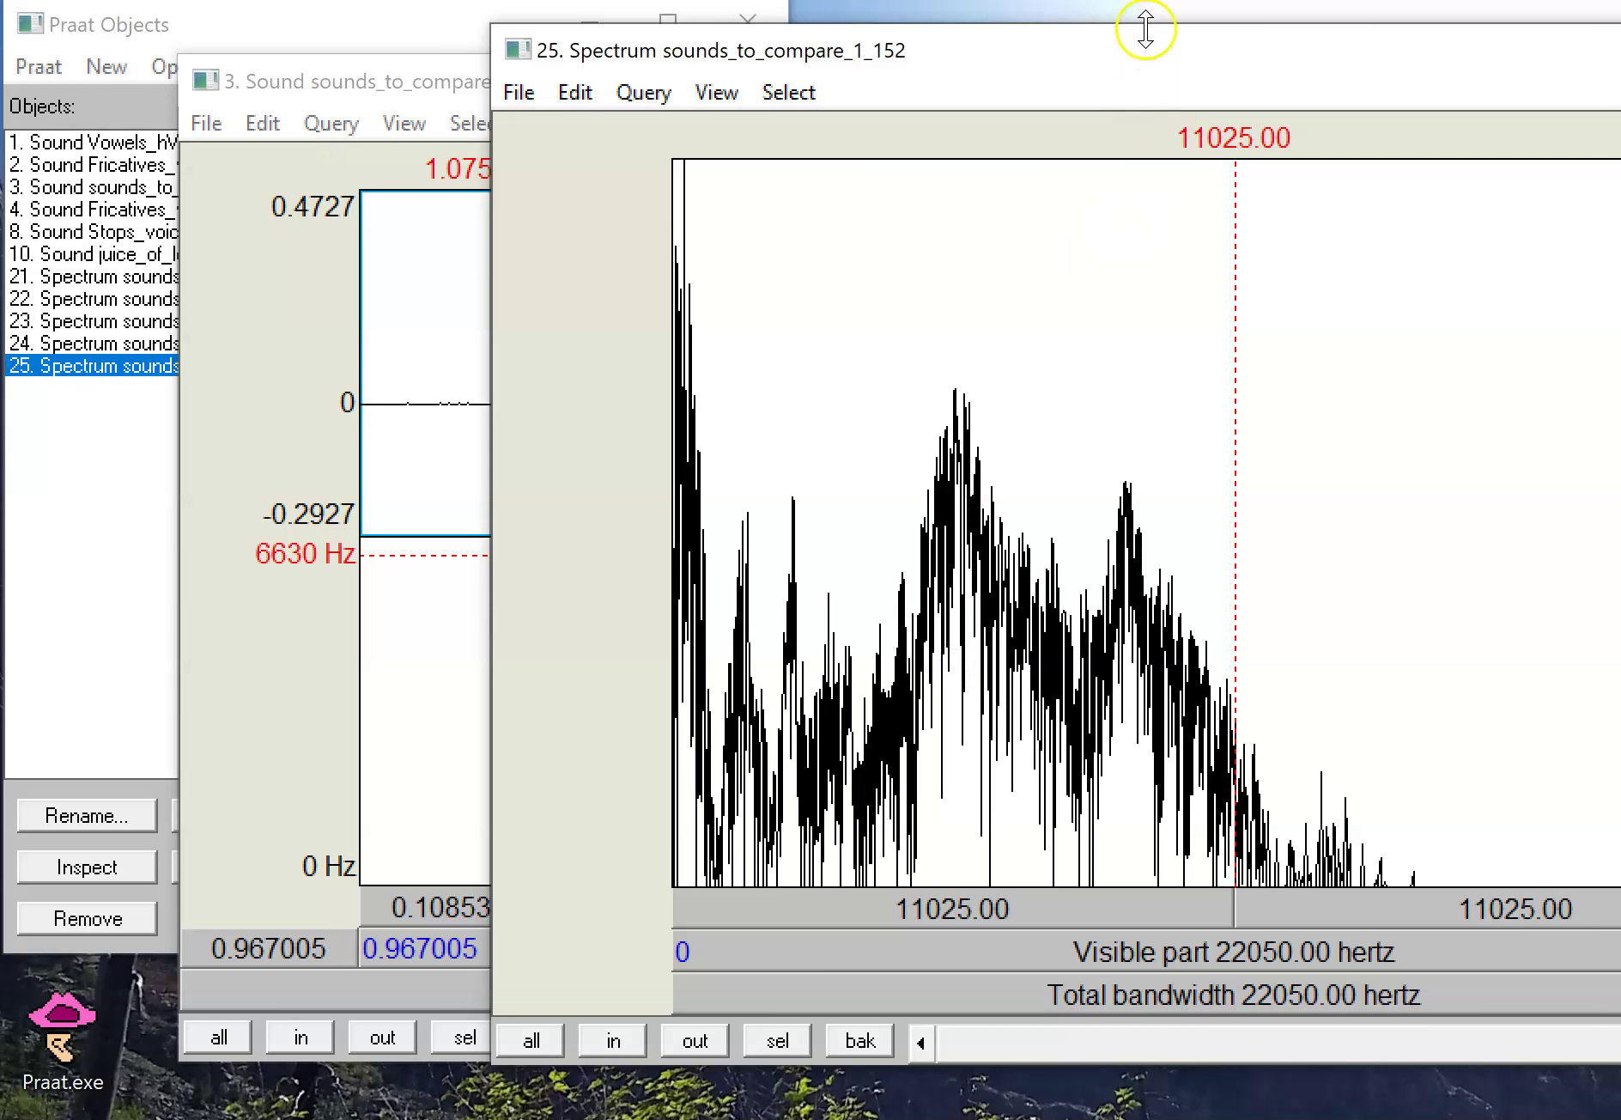
{"action": "left_click_drag", "start_coordinate": [1144, 30], "coordinate": [732, 27]}
{"action": "left_click_drag", "start_coordinate": [843, 652], "coordinate": [17, 458]}
{"action": "left_click", "coordinate": [357, 1014]}
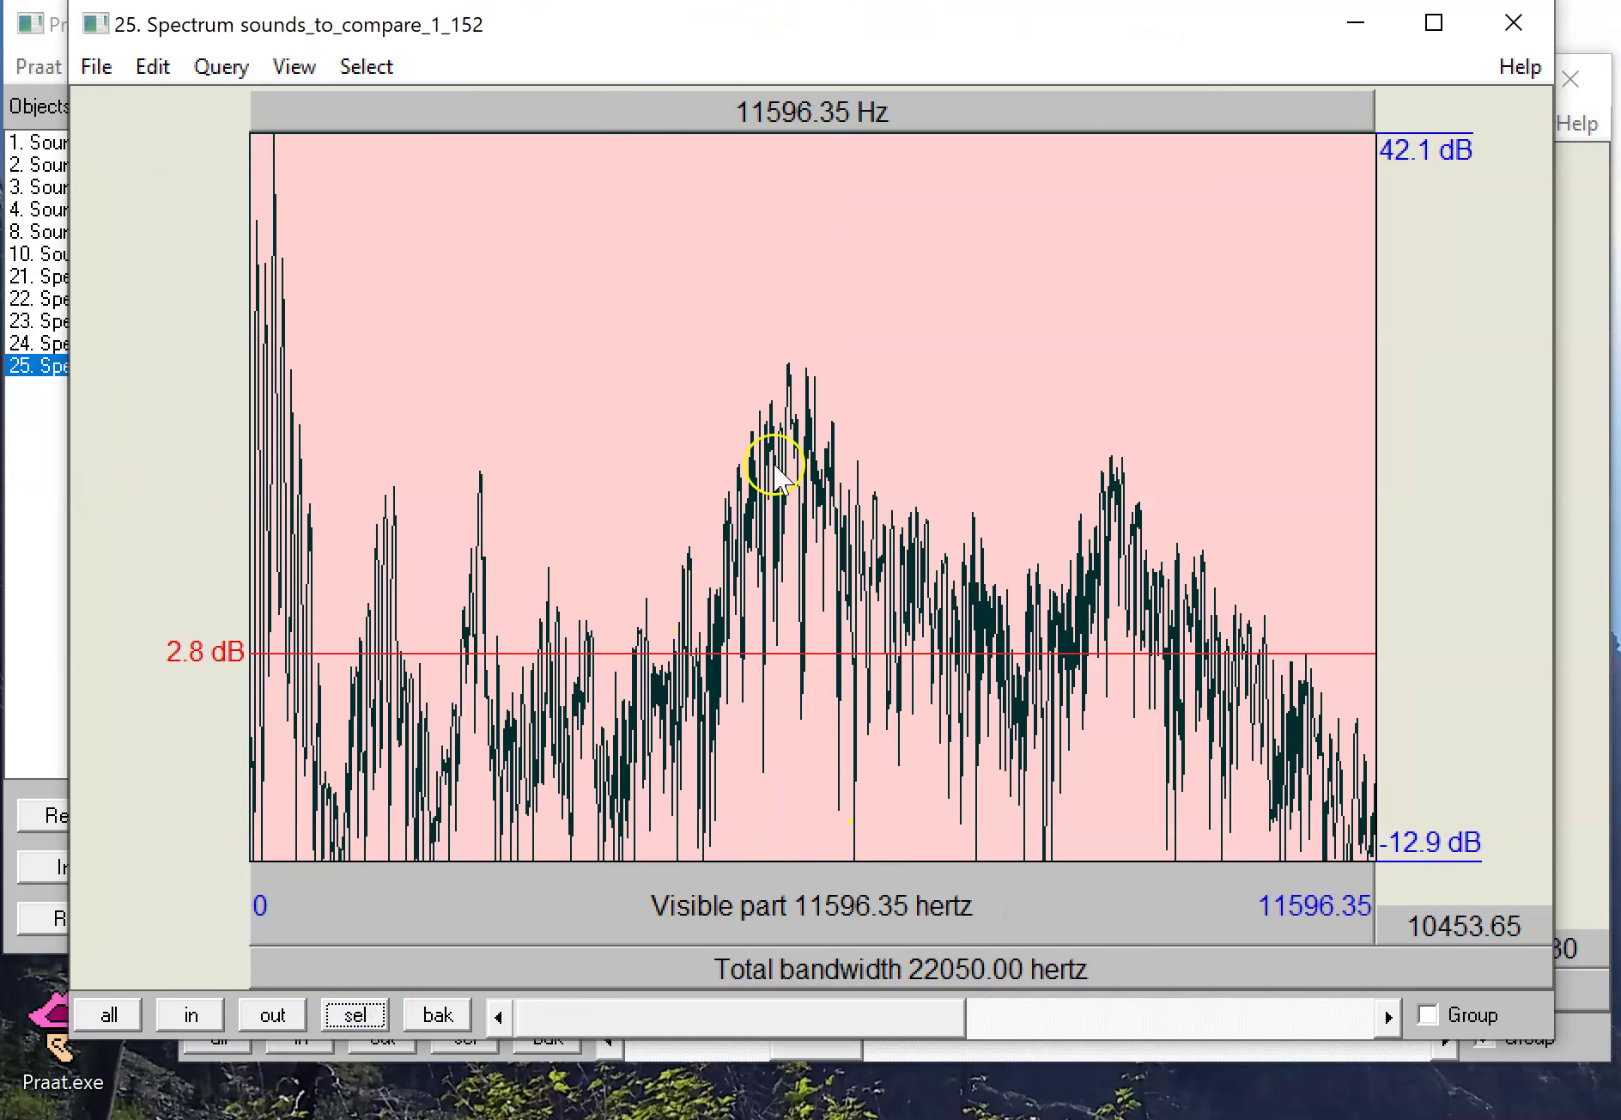
Step: Compare high bands (4667–10518 Hz, 4561 Hz upward) with the low 0–3518 Hz band
{"action": "left_click_drag", "start_coordinate": [702, 460], "coordinate": [1270, 481]}
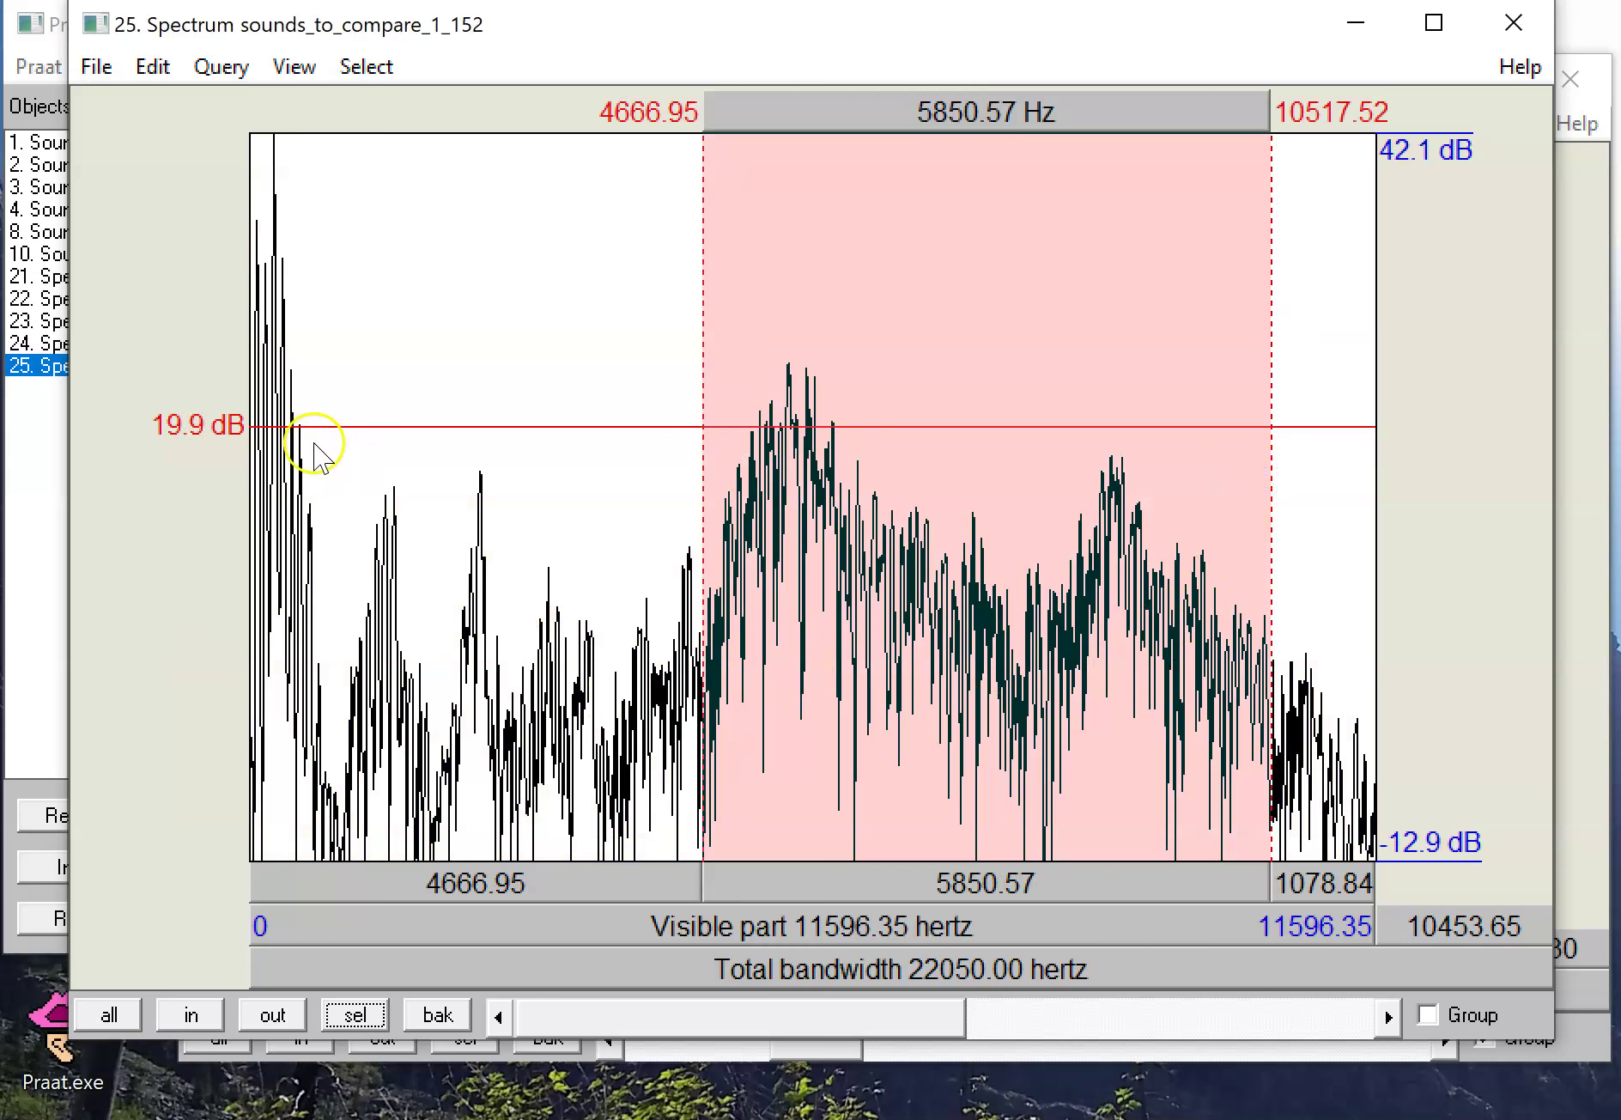
{"action": "left_click_drag", "start_coordinate": [318, 441], "coordinate": [206, 419]}
{"action": "left_click", "coordinate": [780, 697]}
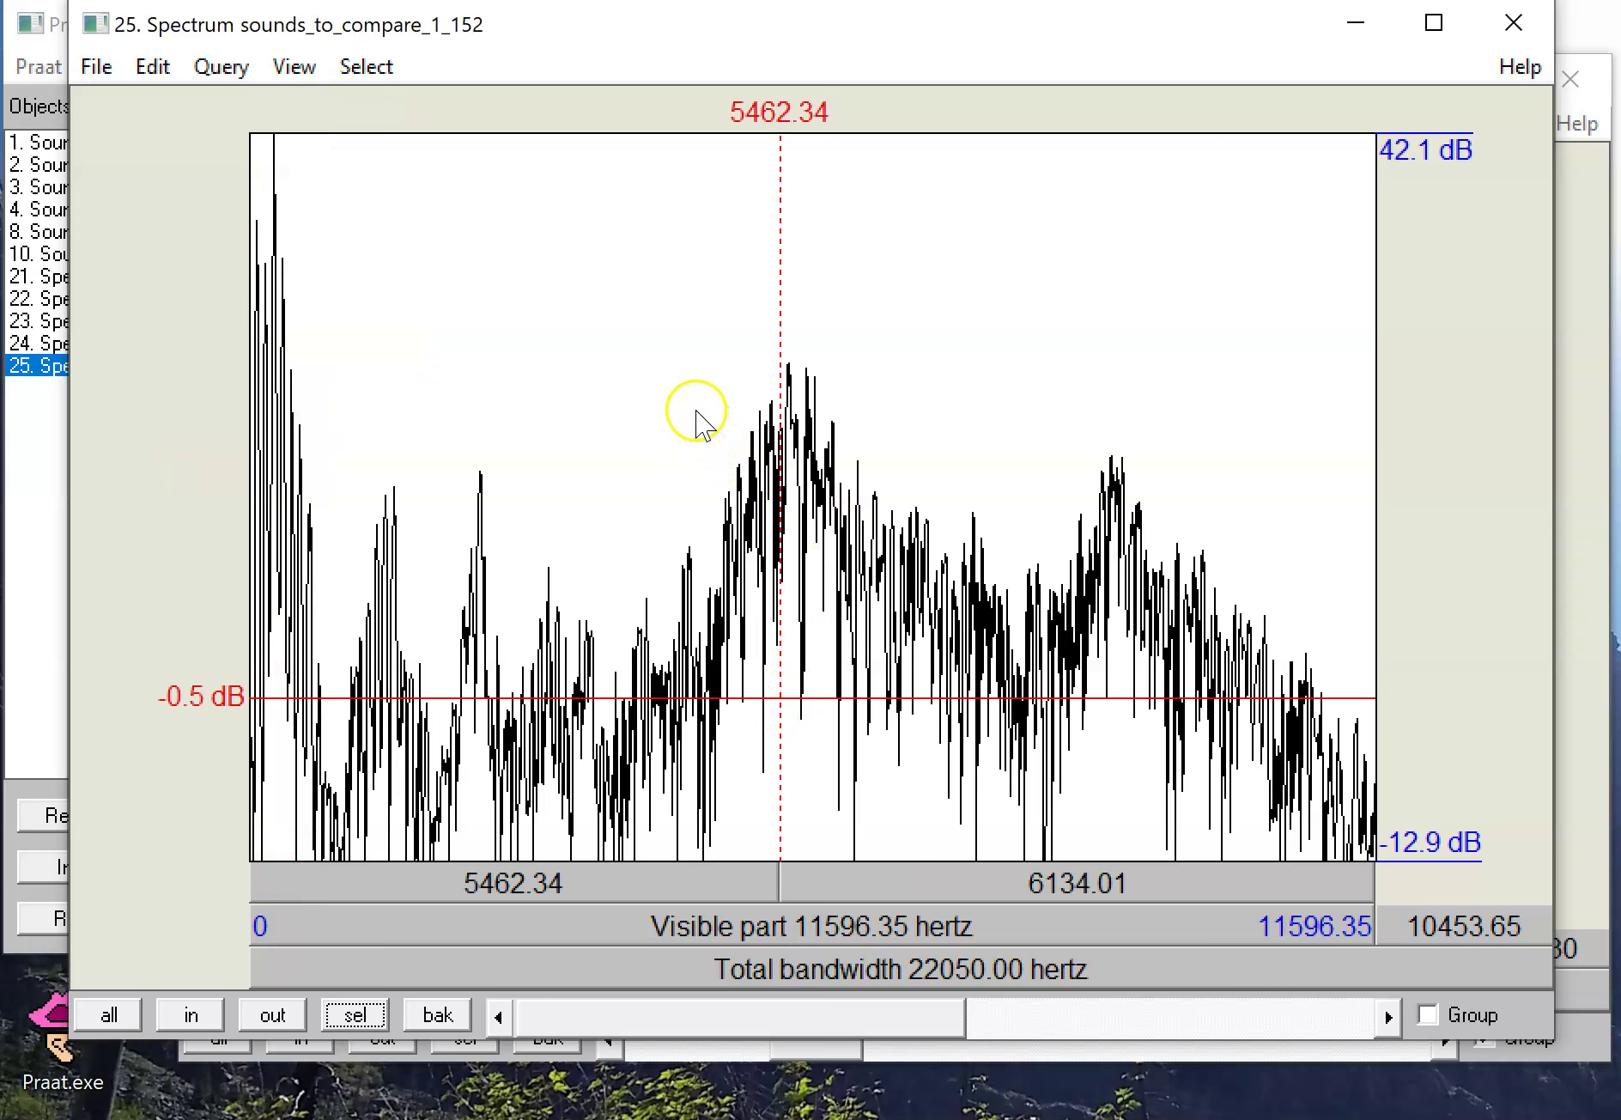
{"action": "left_click_drag", "start_coordinate": [693, 343], "coordinate": [1340, 562]}
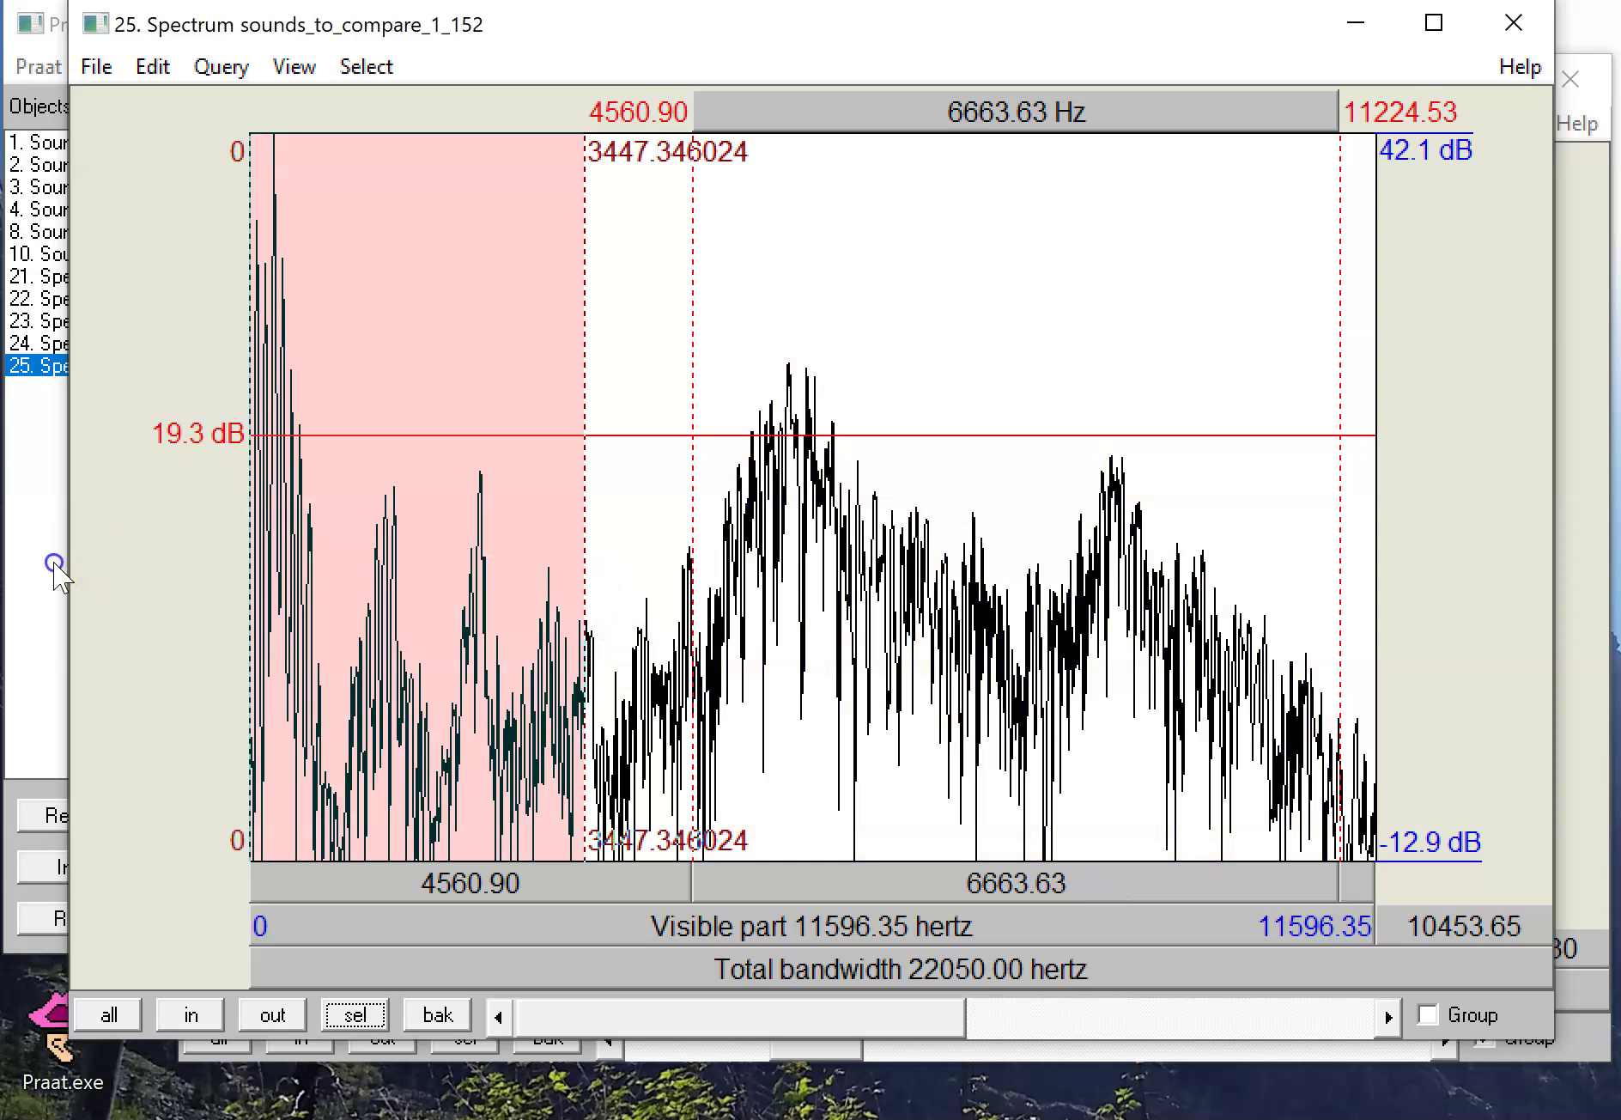
{"action": "left_click_drag", "start_coordinate": [585, 581], "coordinate": [38, 563]}
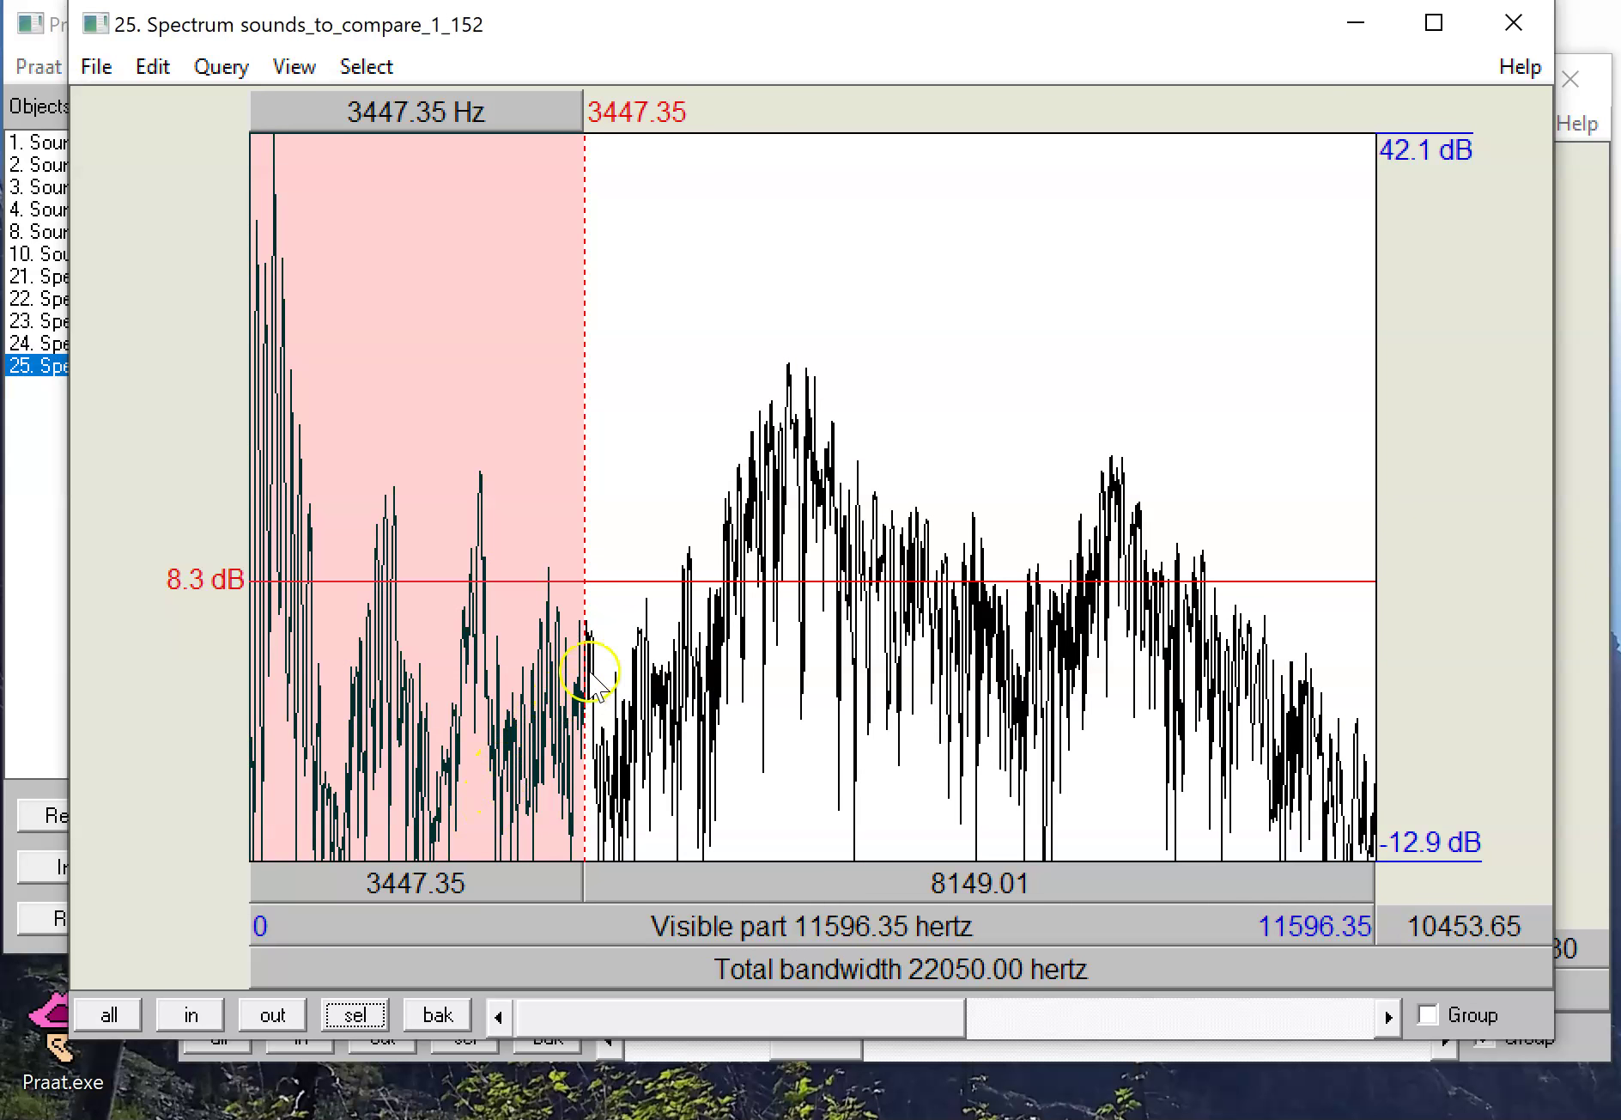
{"action": "left_click_drag", "start_coordinate": [590, 663], "coordinate": [129, 676]}
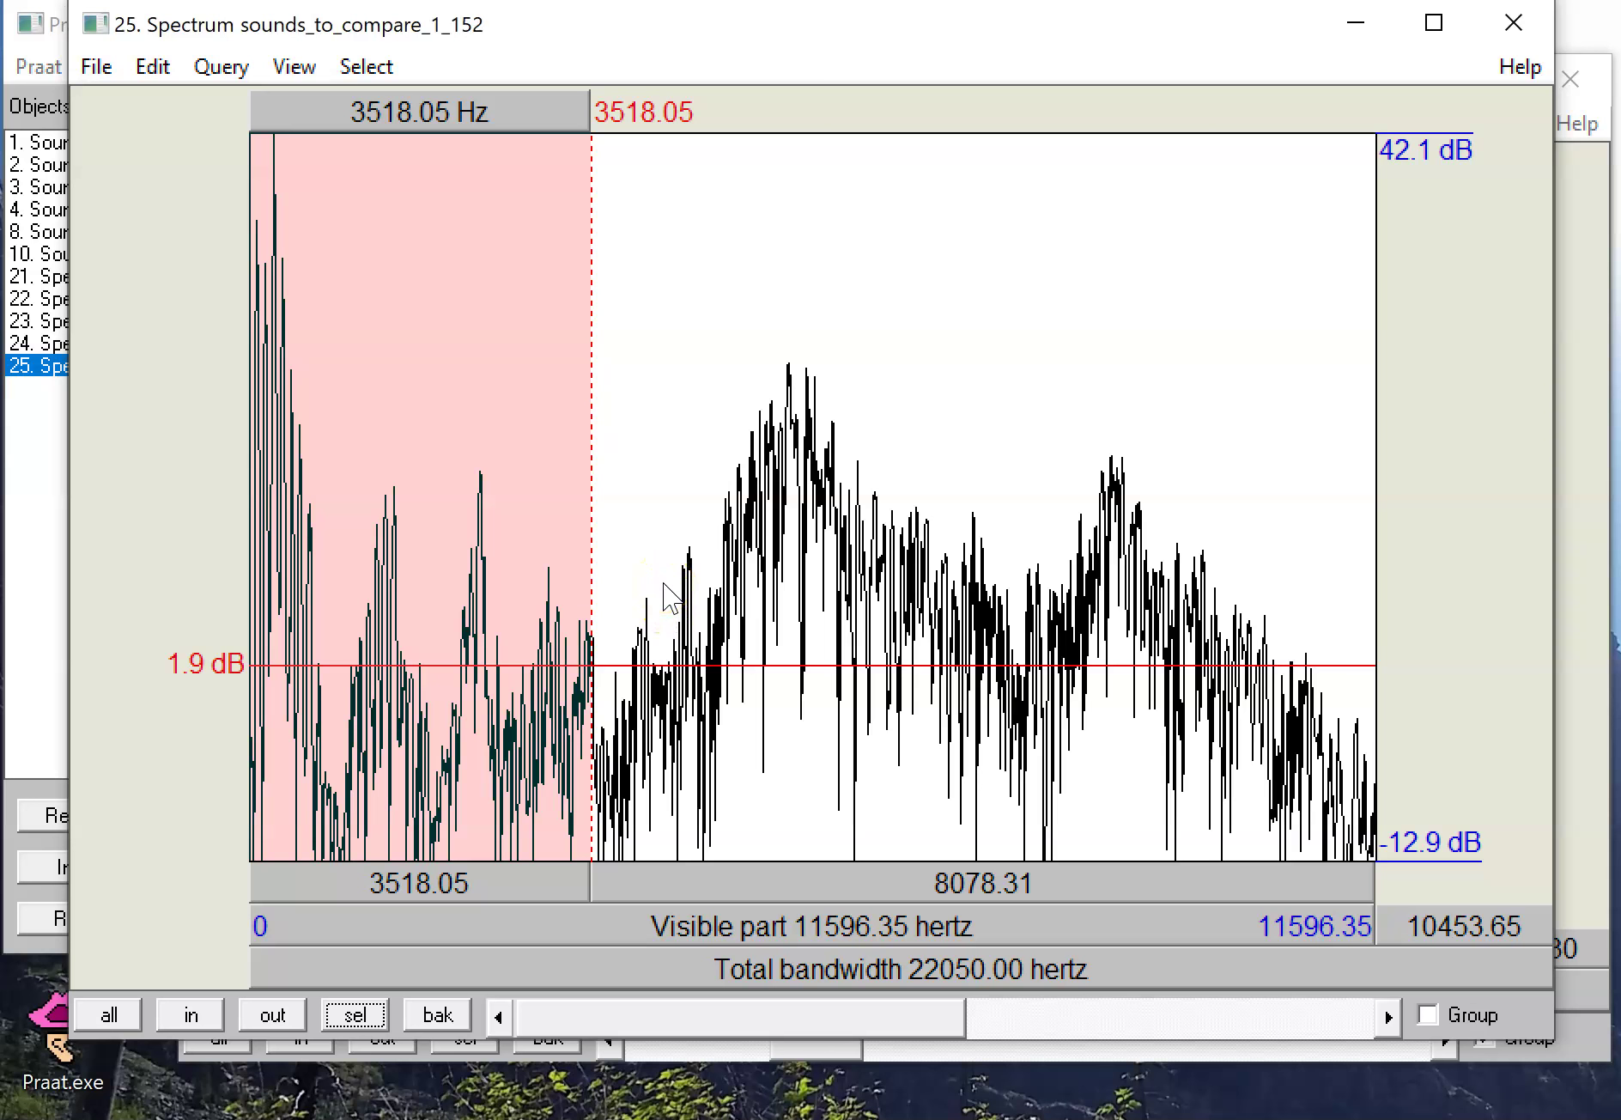
Step: Select the 3854–11172, 0–3129 and 0–10730 Hz bands and play the last one
{"action": "left_click_drag", "start_coordinate": [624, 510], "coordinate": [1335, 448]}
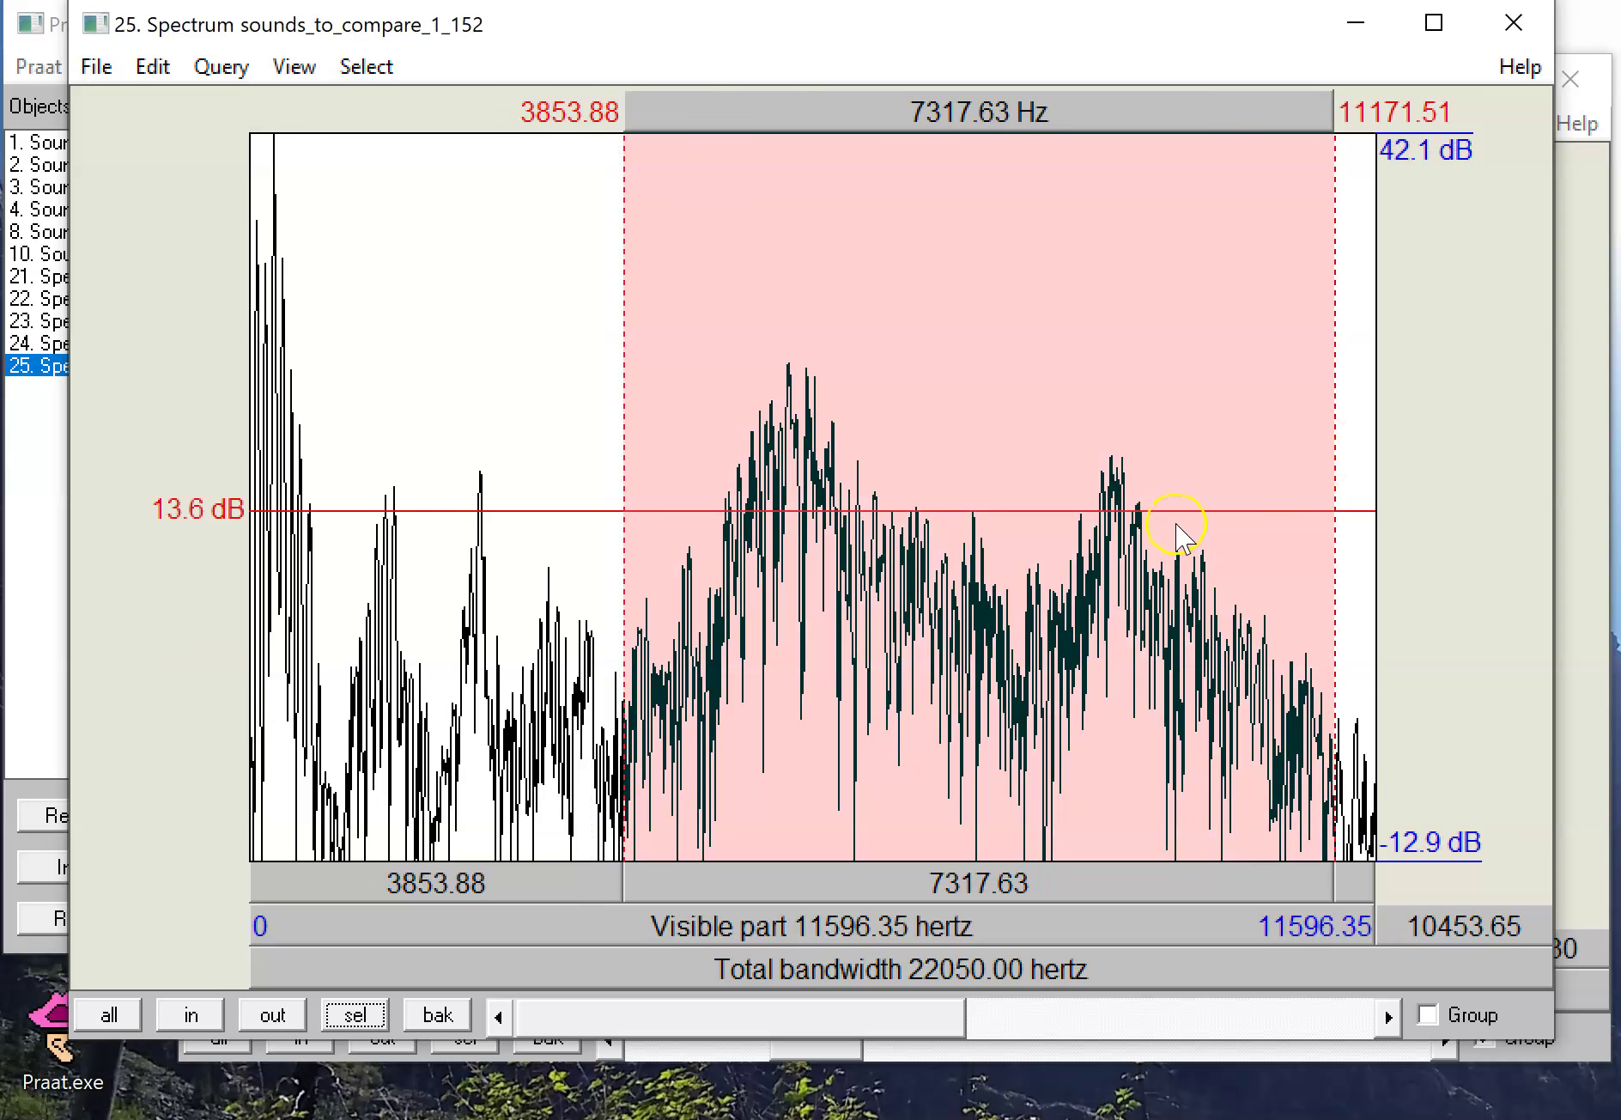
{"action": "left_click_drag", "start_coordinate": [554, 587], "coordinate": [260, 532]}
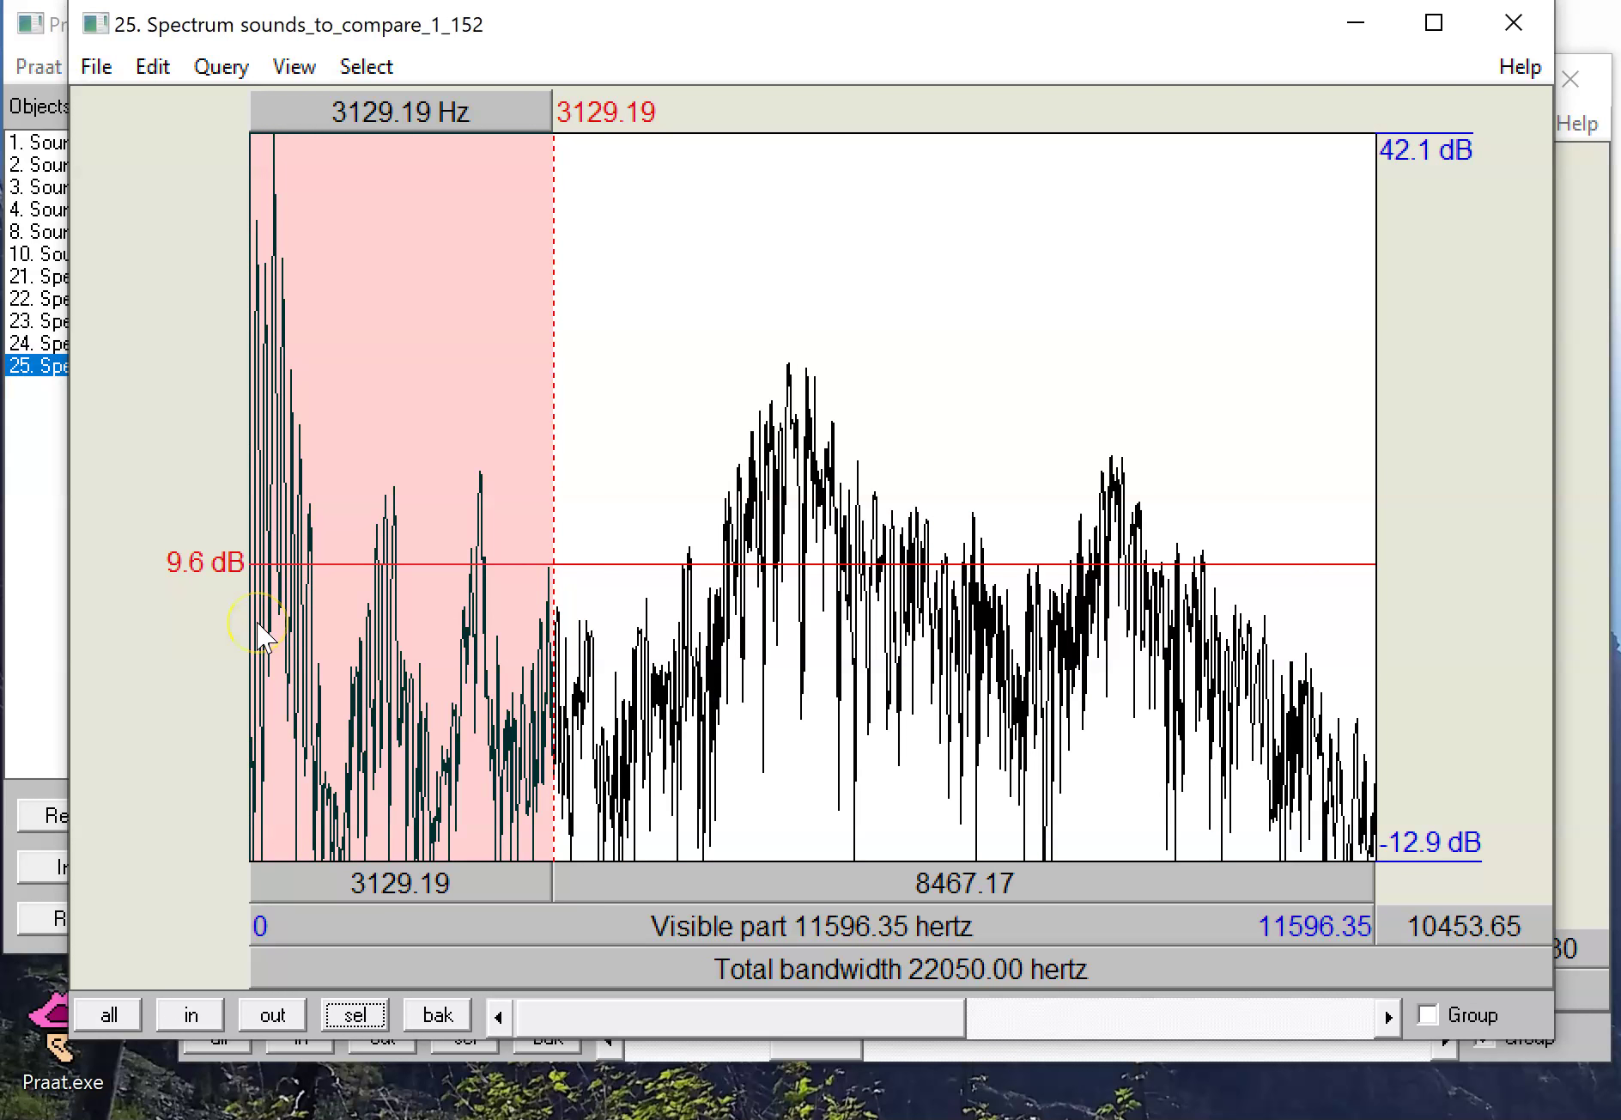
{"action": "left_click_drag", "start_coordinate": [230, 455], "coordinate": [1292, 409]}
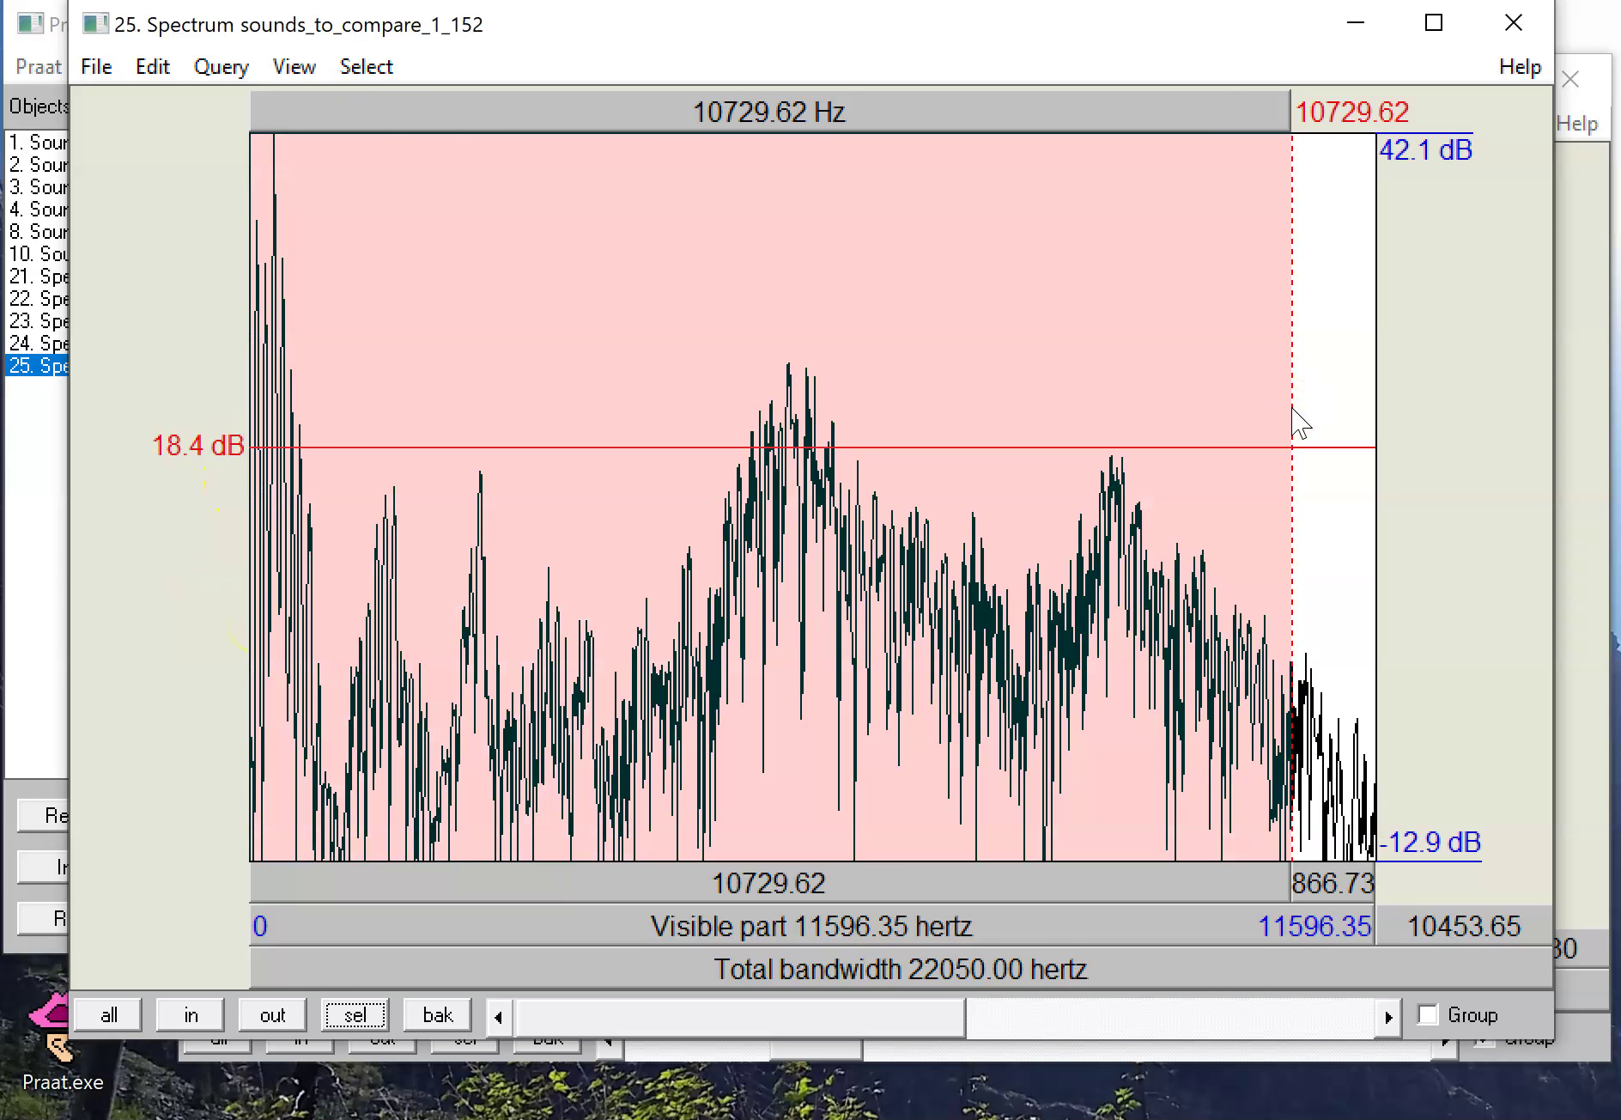
{"action": "left_click", "coordinate": [1053, 890]}
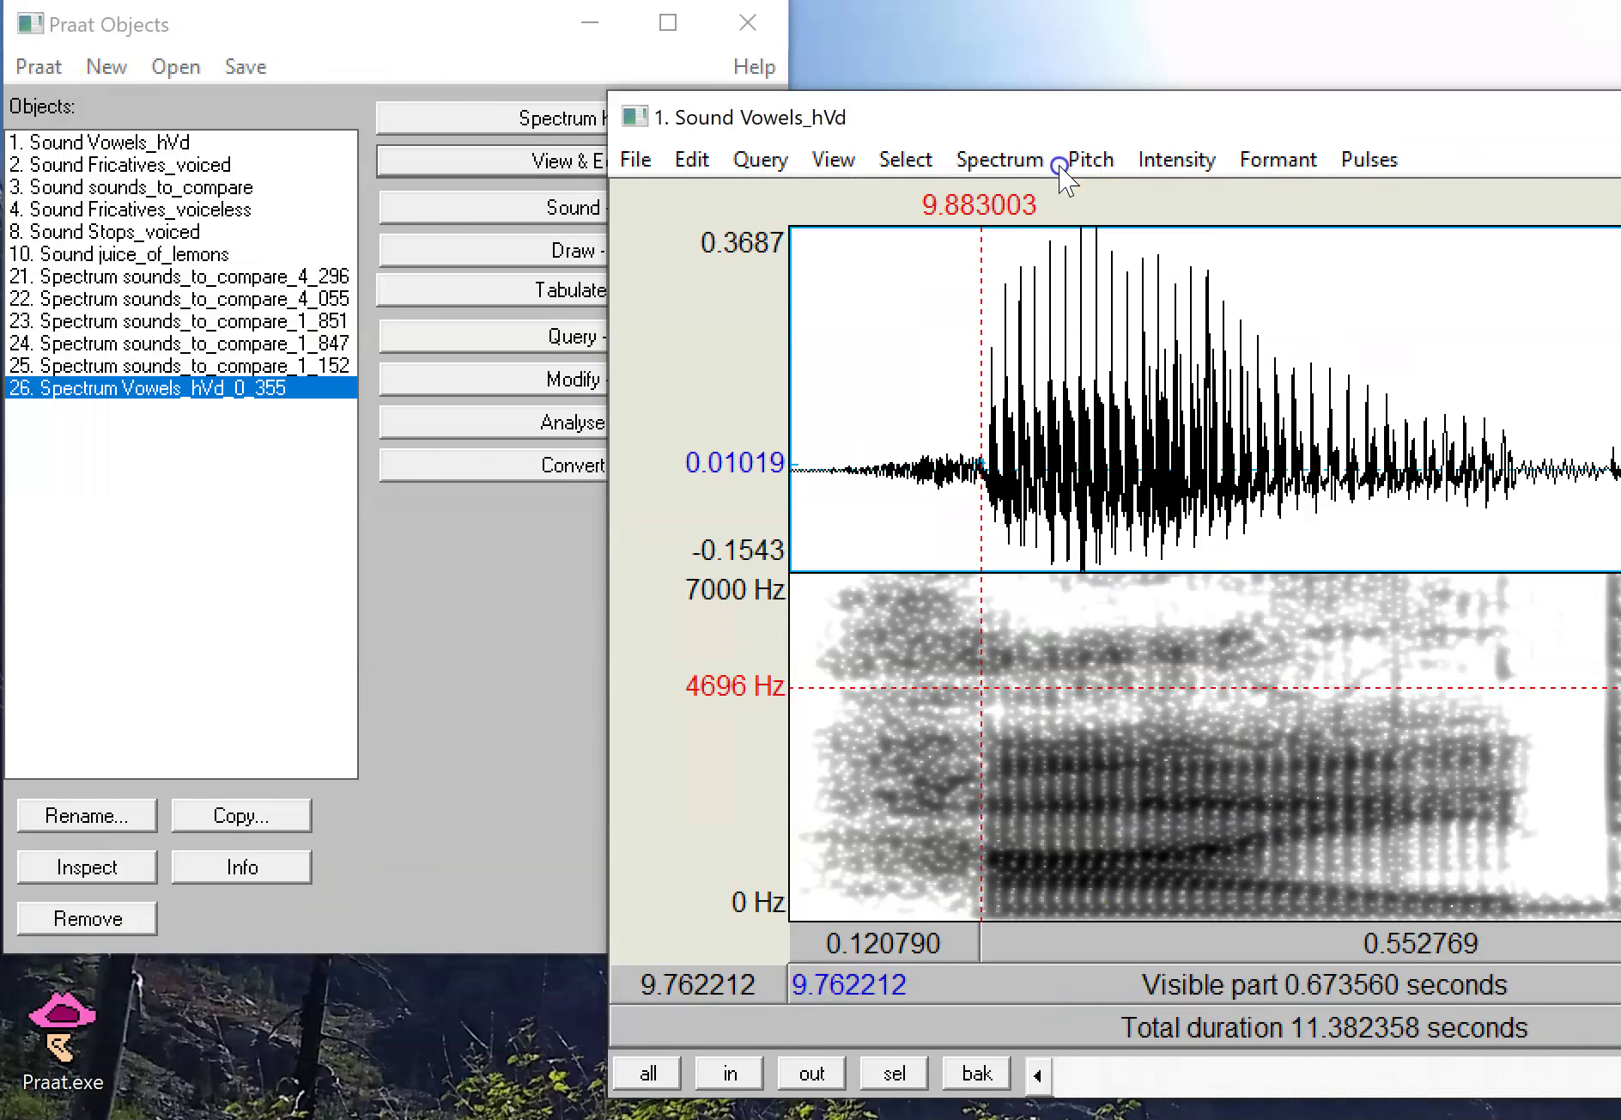
Step: Bring the Vowels_hVd editor into view and try cursor positions and selections over the word
{"action": "left_click_drag", "start_coordinate": [1060, 163], "coordinate": [374, 53]}
{"action": "left_click", "coordinate": [248, 365]}
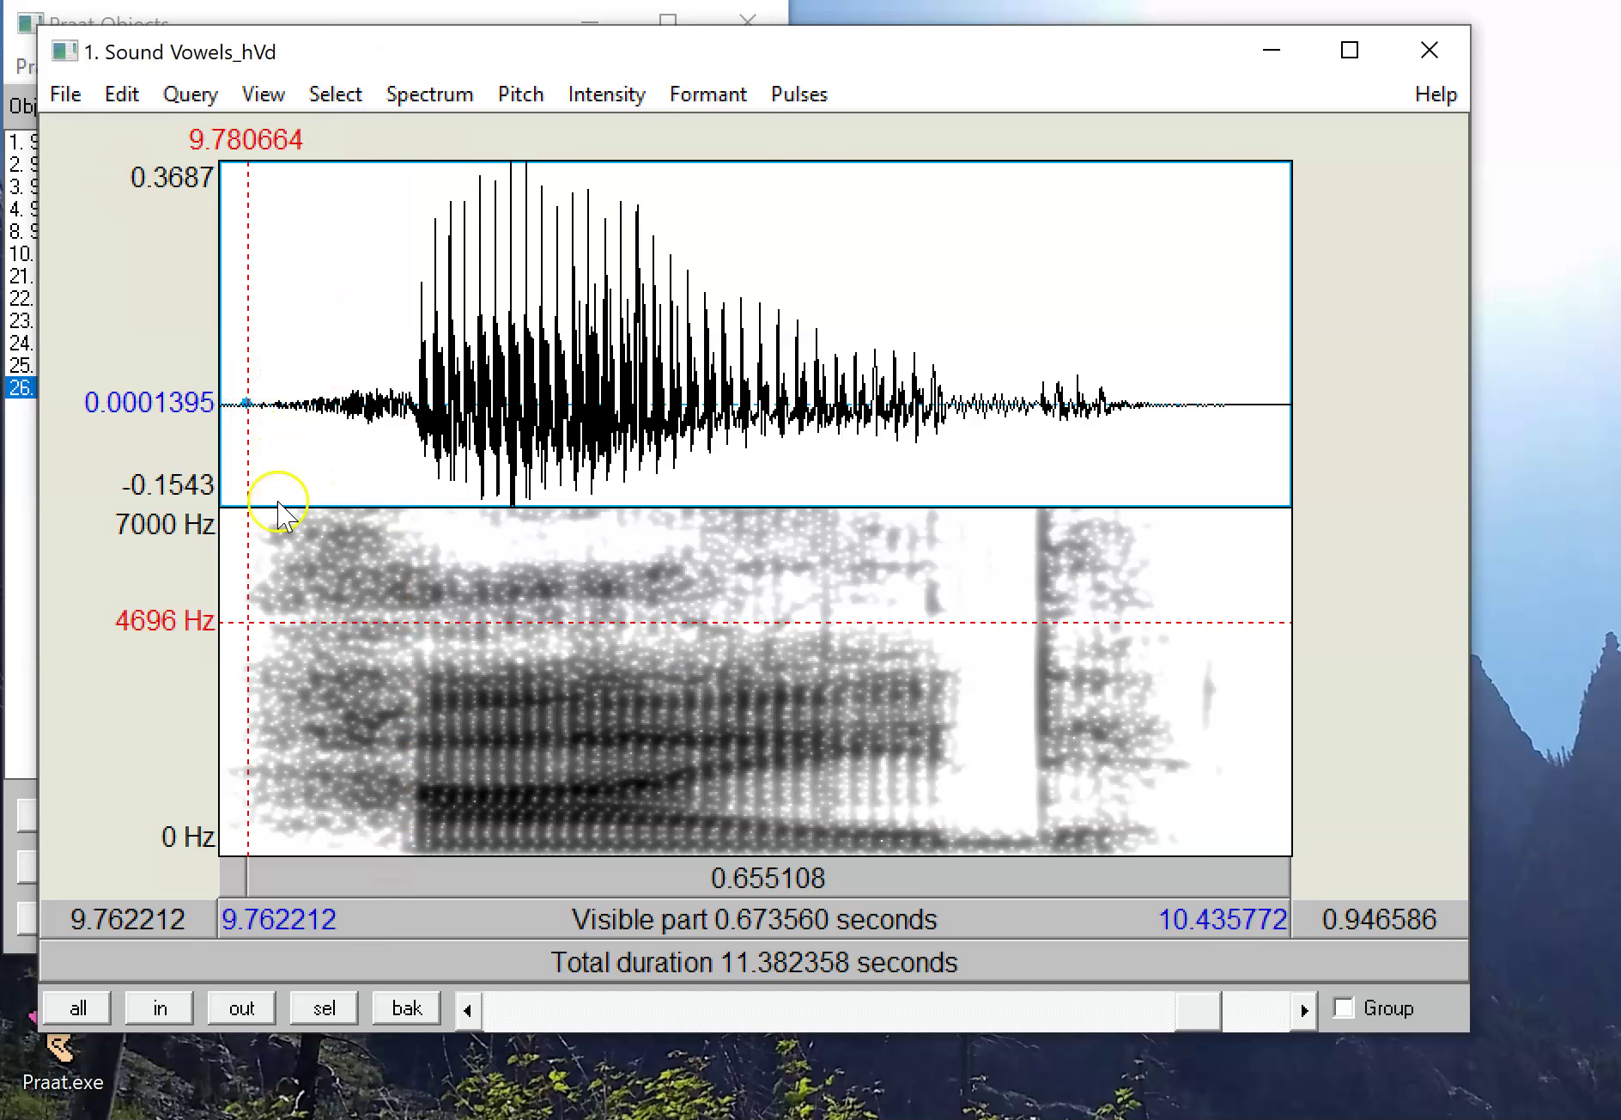
{"action": "left_click", "coordinate": [253, 525]}
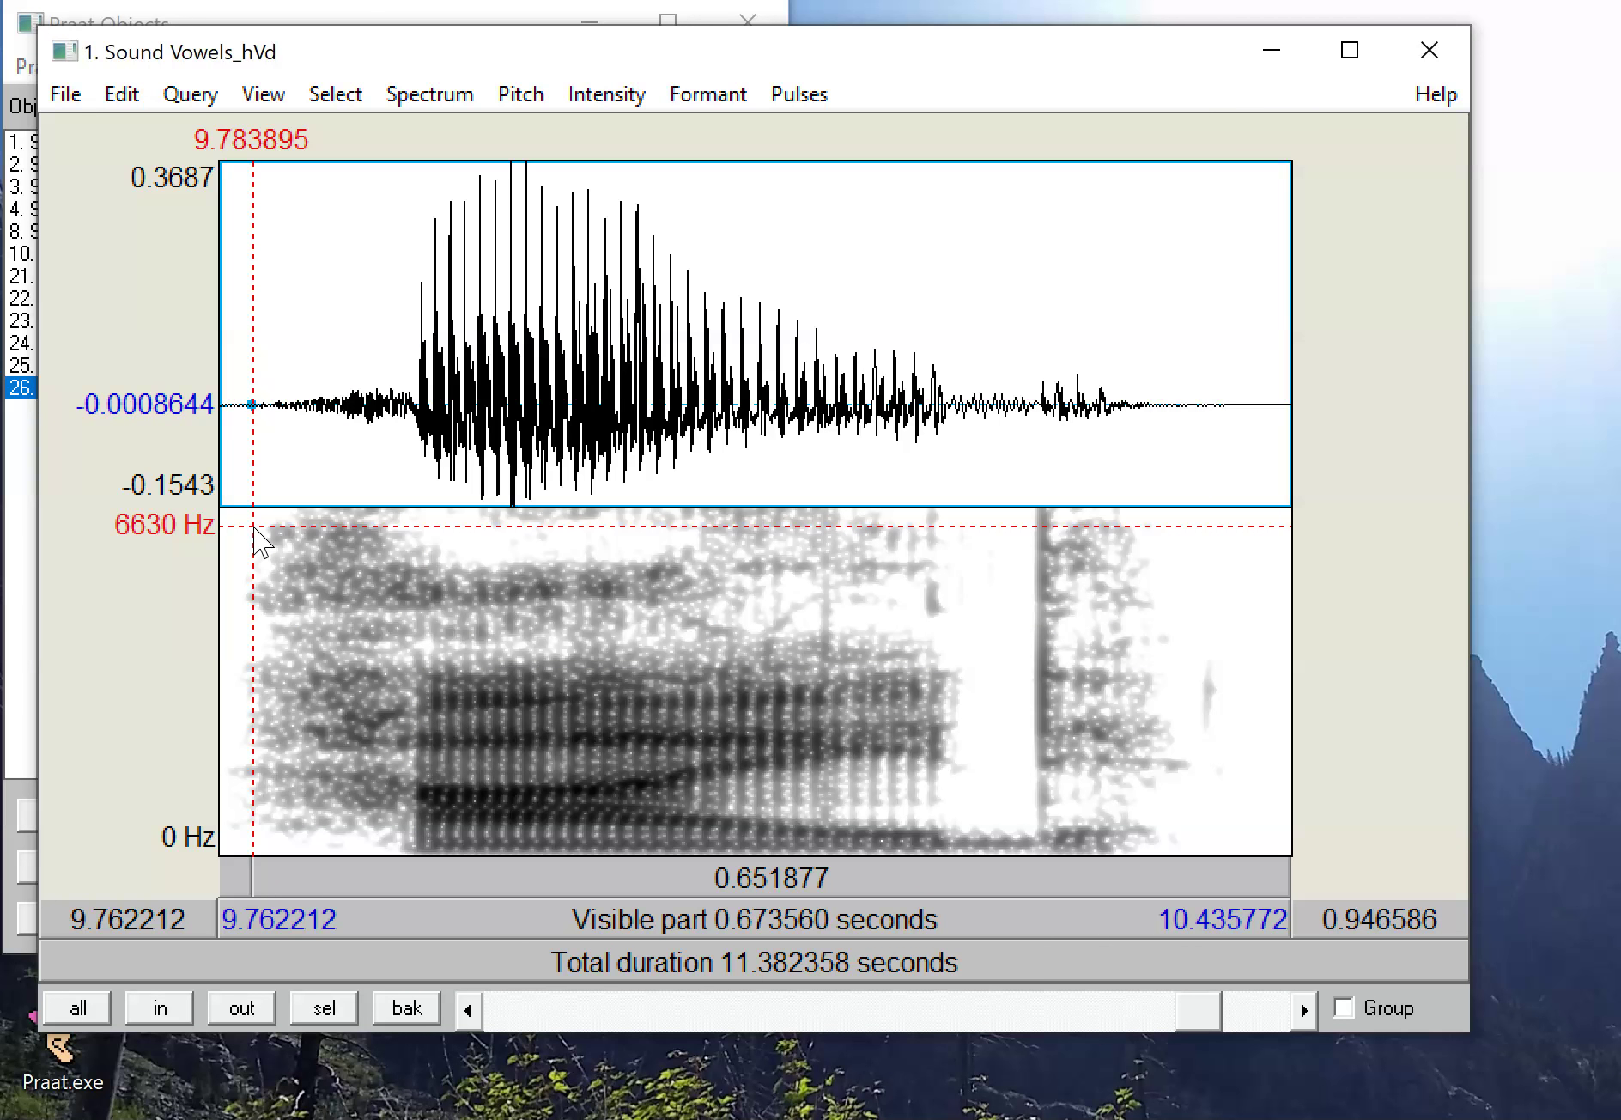
{"action": "left_click", "coordinate": [245, 518]}
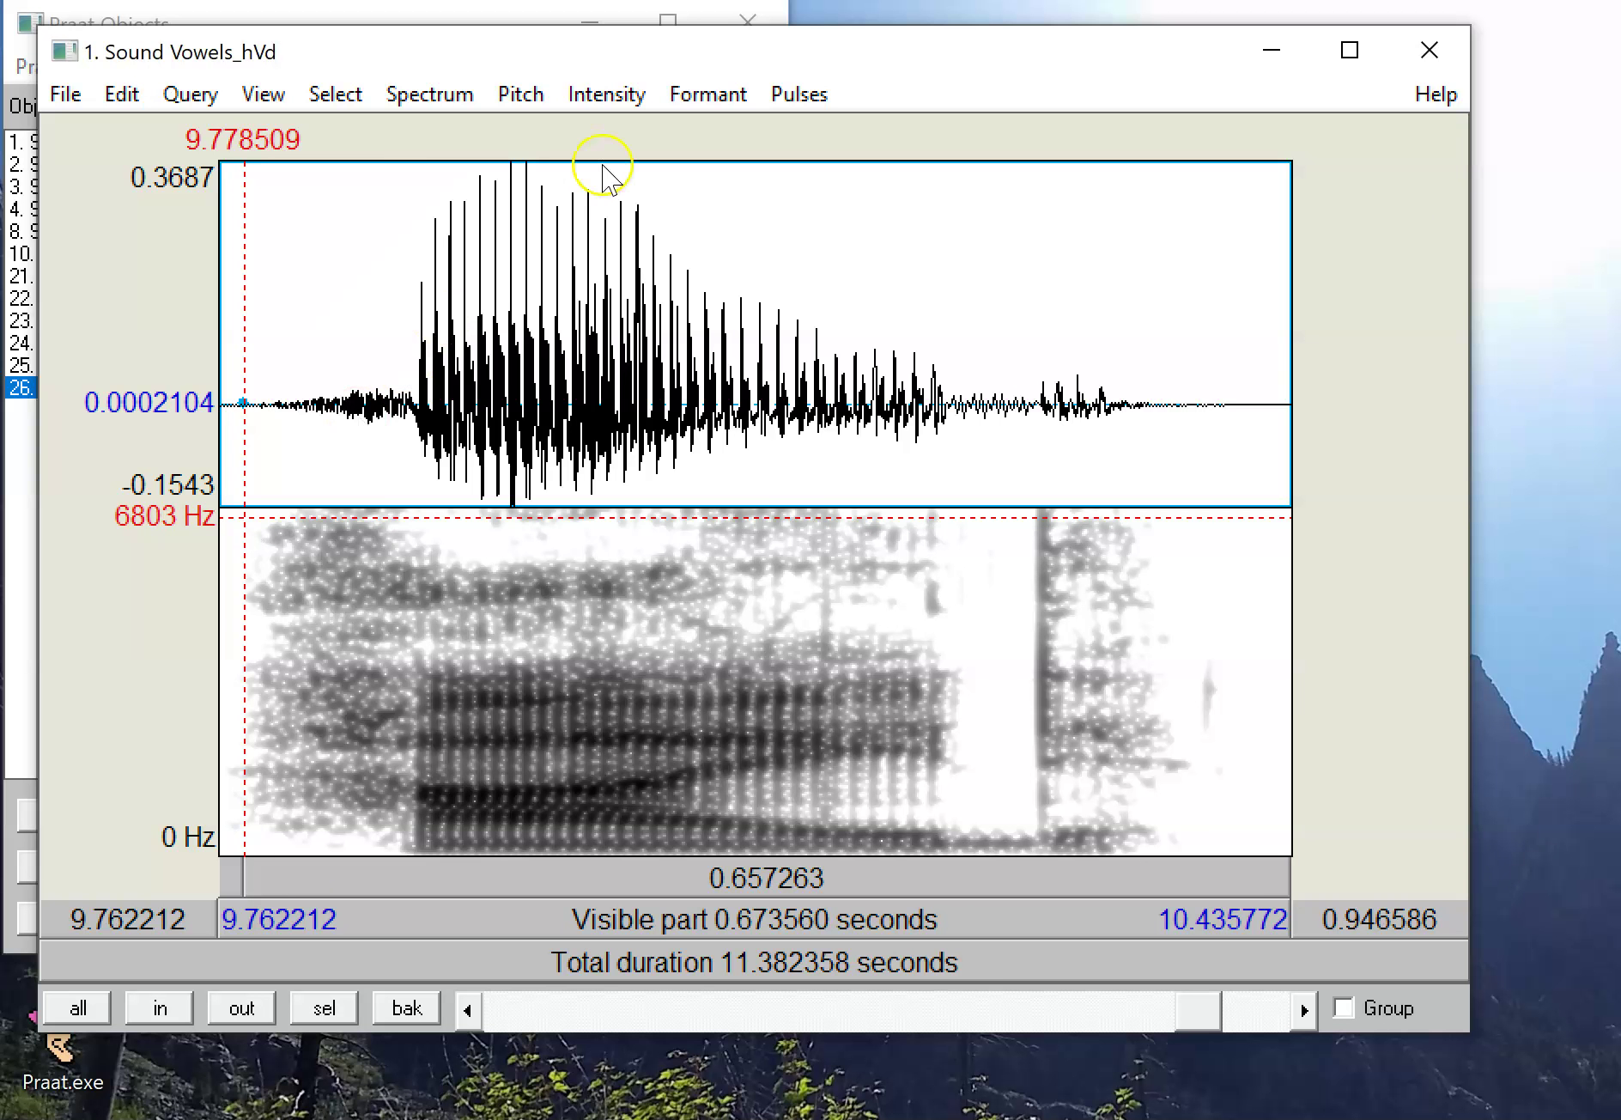
{"action": "left_click", "coordinate": [443, 98]}
{"action": "left_click", "coordinate": [444, 100]}
{"action": "left_click_drag", "start_coordinate": [239, 601], "coordinate": [1290, 480]}
{"action": "left_click_drag", "start_coordinate": [943, 661], "coordinate": [393, 664]}
{"action": "left_click", "coordinate": [233, 572]}
Step: Set the spectrogram's maximum view frequency to 4000 Hz
{"action": "left_click", "coordinate": [430, 94]}
{"action": "left_click", "coordinate": [470, 170]}
{"action": "left_click_drag", "start_coordinate": [940, 206], "coordinate": [878, 215]}
{"action": "key", "text": "Return"}
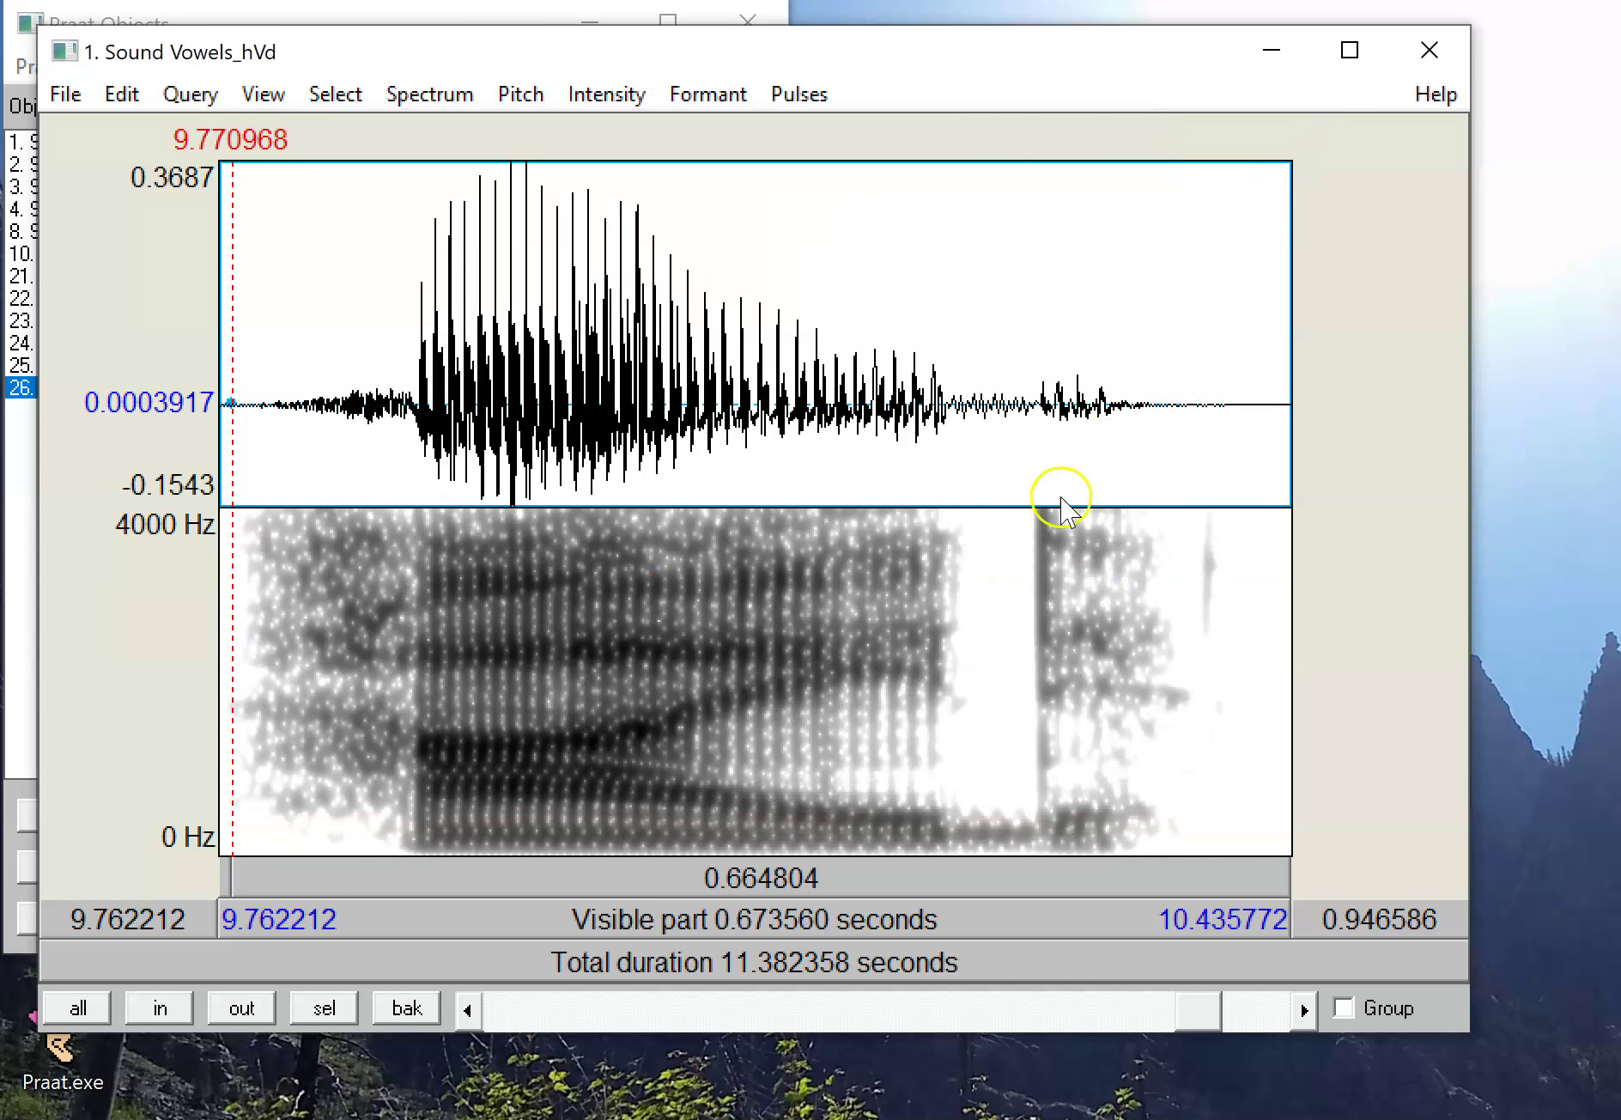
Step: Show formant tracks over the spectrogram with dot size 2
{"action": "left_click", "coordinate": [709, 96]}
{"action": "left_click", "coordinate": [757, 133]}
{"action": "left_click", "coordinate": [709, 95]}
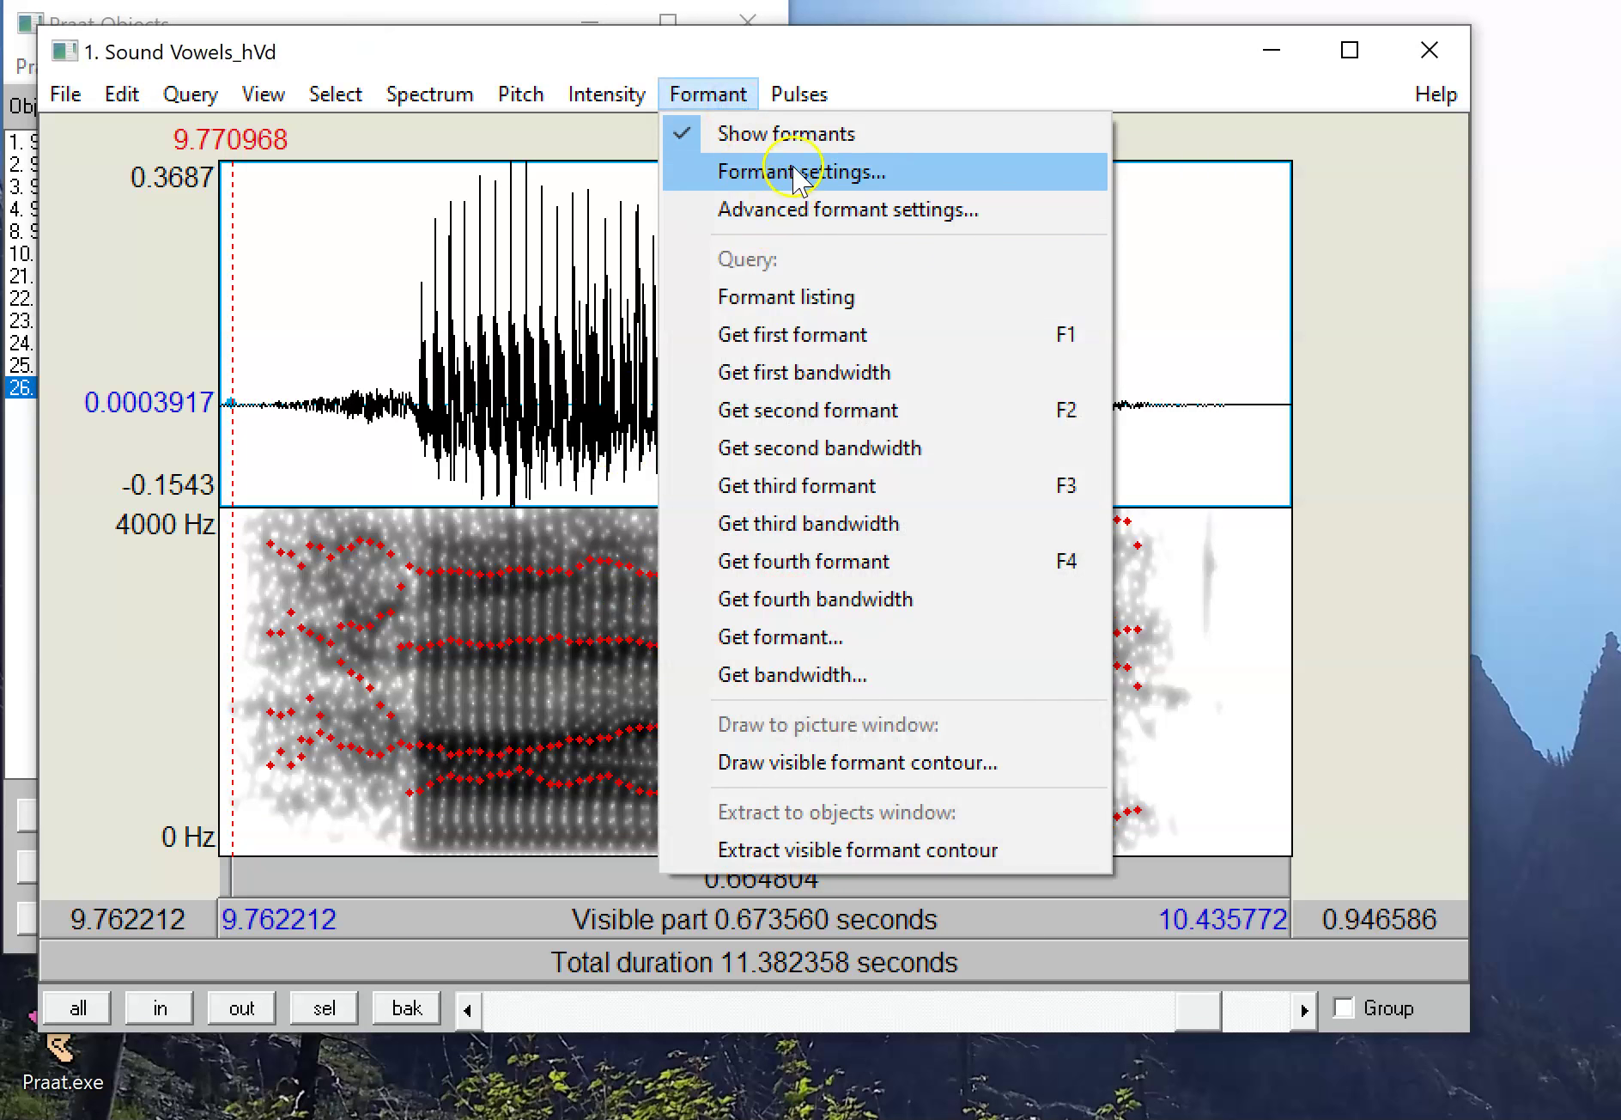
{"action": "left_click", "coordinate": [801, 171]}
{"action": "left_click_drag", "start_coordinate": [747, 422], "coordinate": [619, 418]}
{"action": "type", "text": "2"}
{"action": "left_click", "coordinate": [1035, 597]}
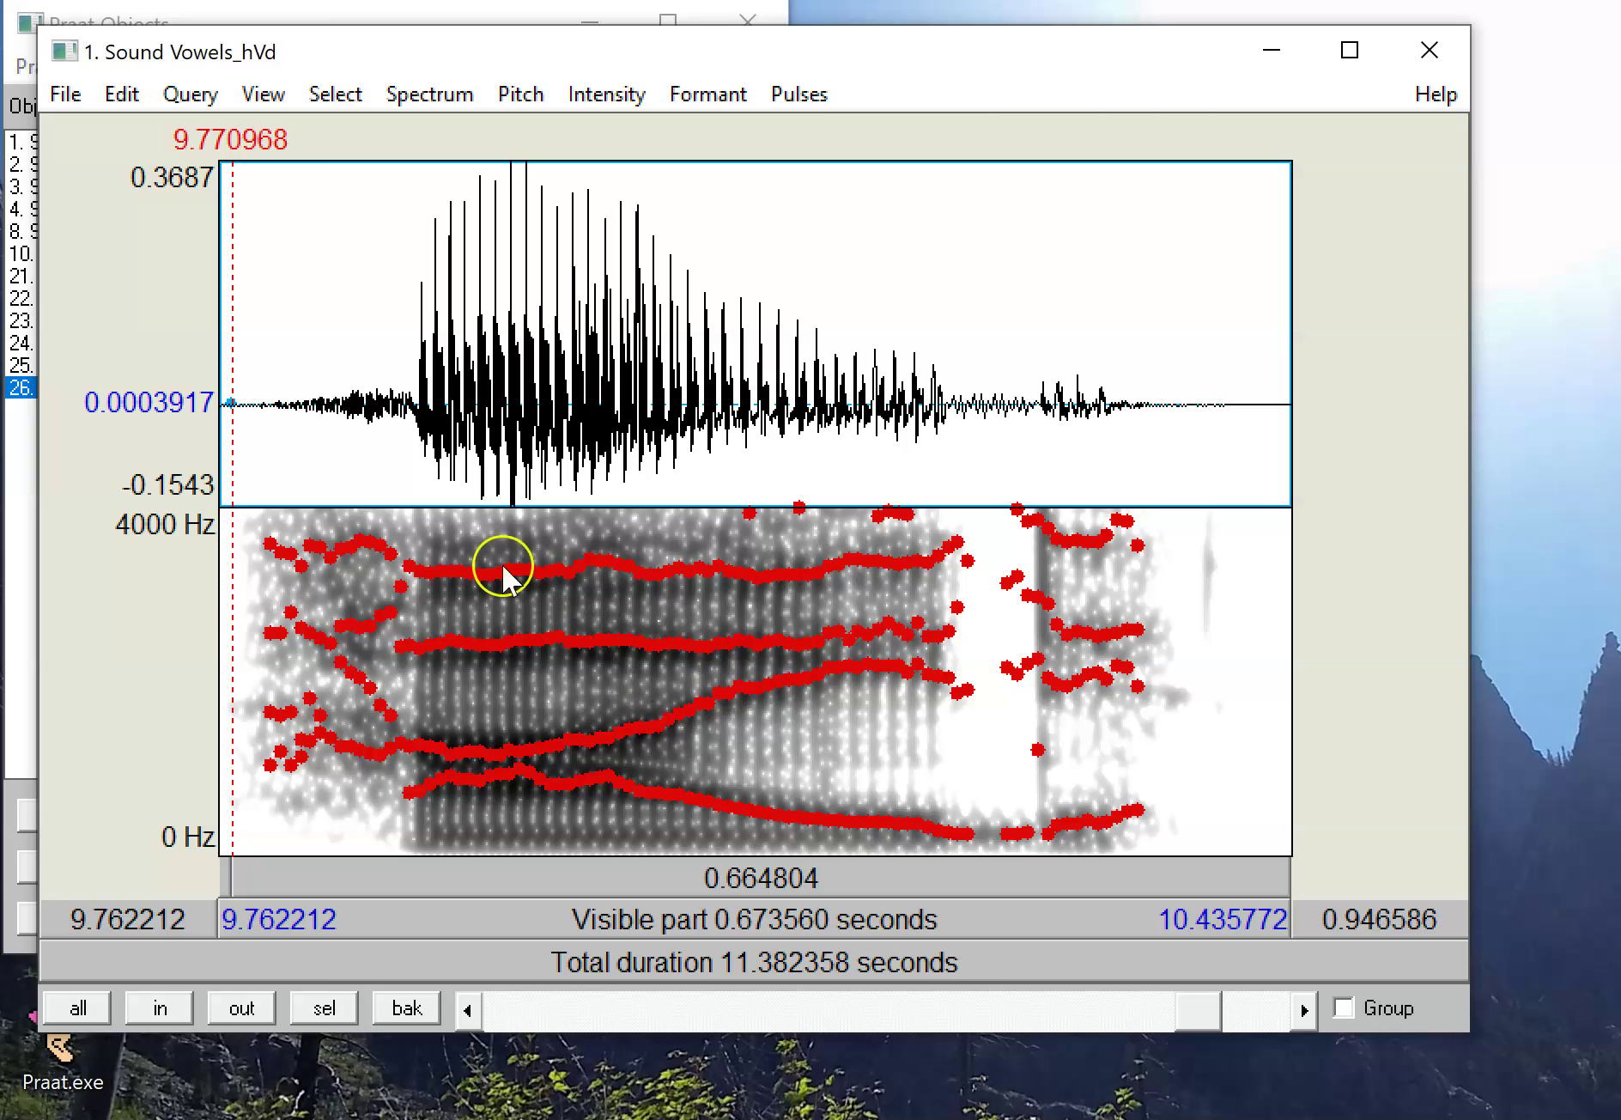
Step: Select the vowel 9.886–10.217 s and view its spectral slice zoomed to 0–5849 Hz
{"action": "mouse_move", "coordinate": [416, 432]}
{"action": "left_mouse_down"}
{"action": "mouse_move", "coordinate": [921, 429]}
{"action": "mouse_move", "coordinate": [943, 413]}
{"action": "left_mouse_up"}
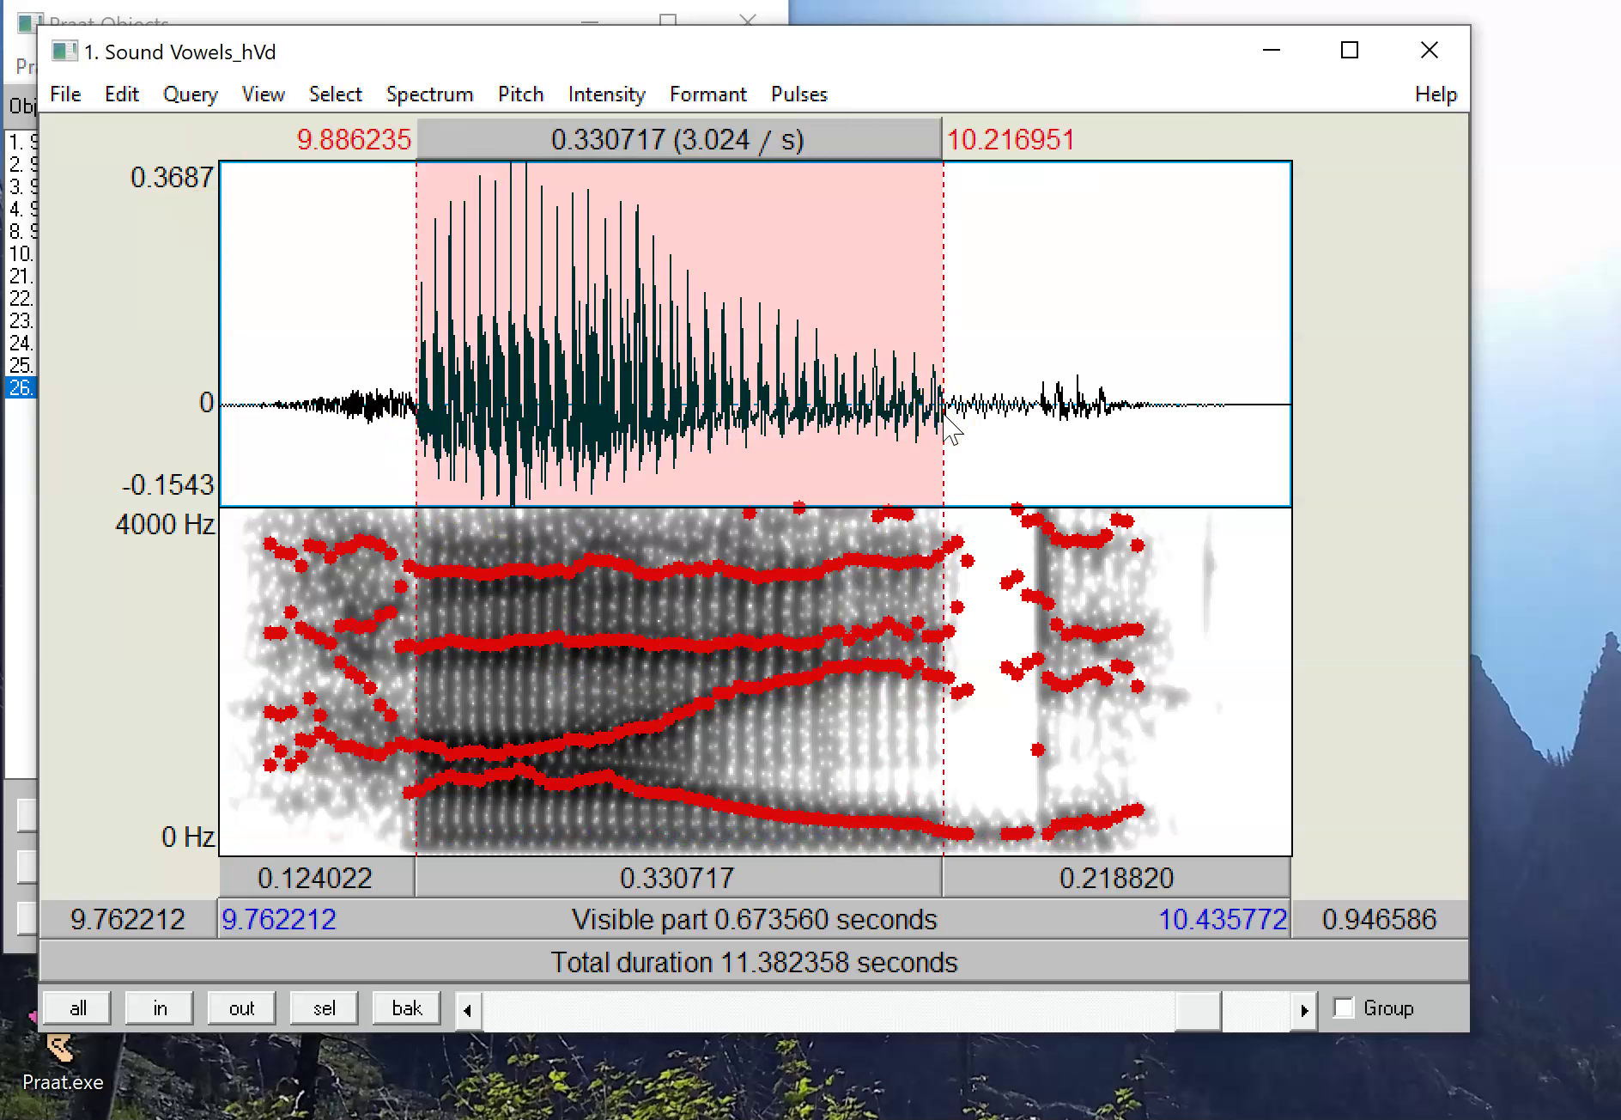
{"action": "left_click", "coordinate": [448, 96]}
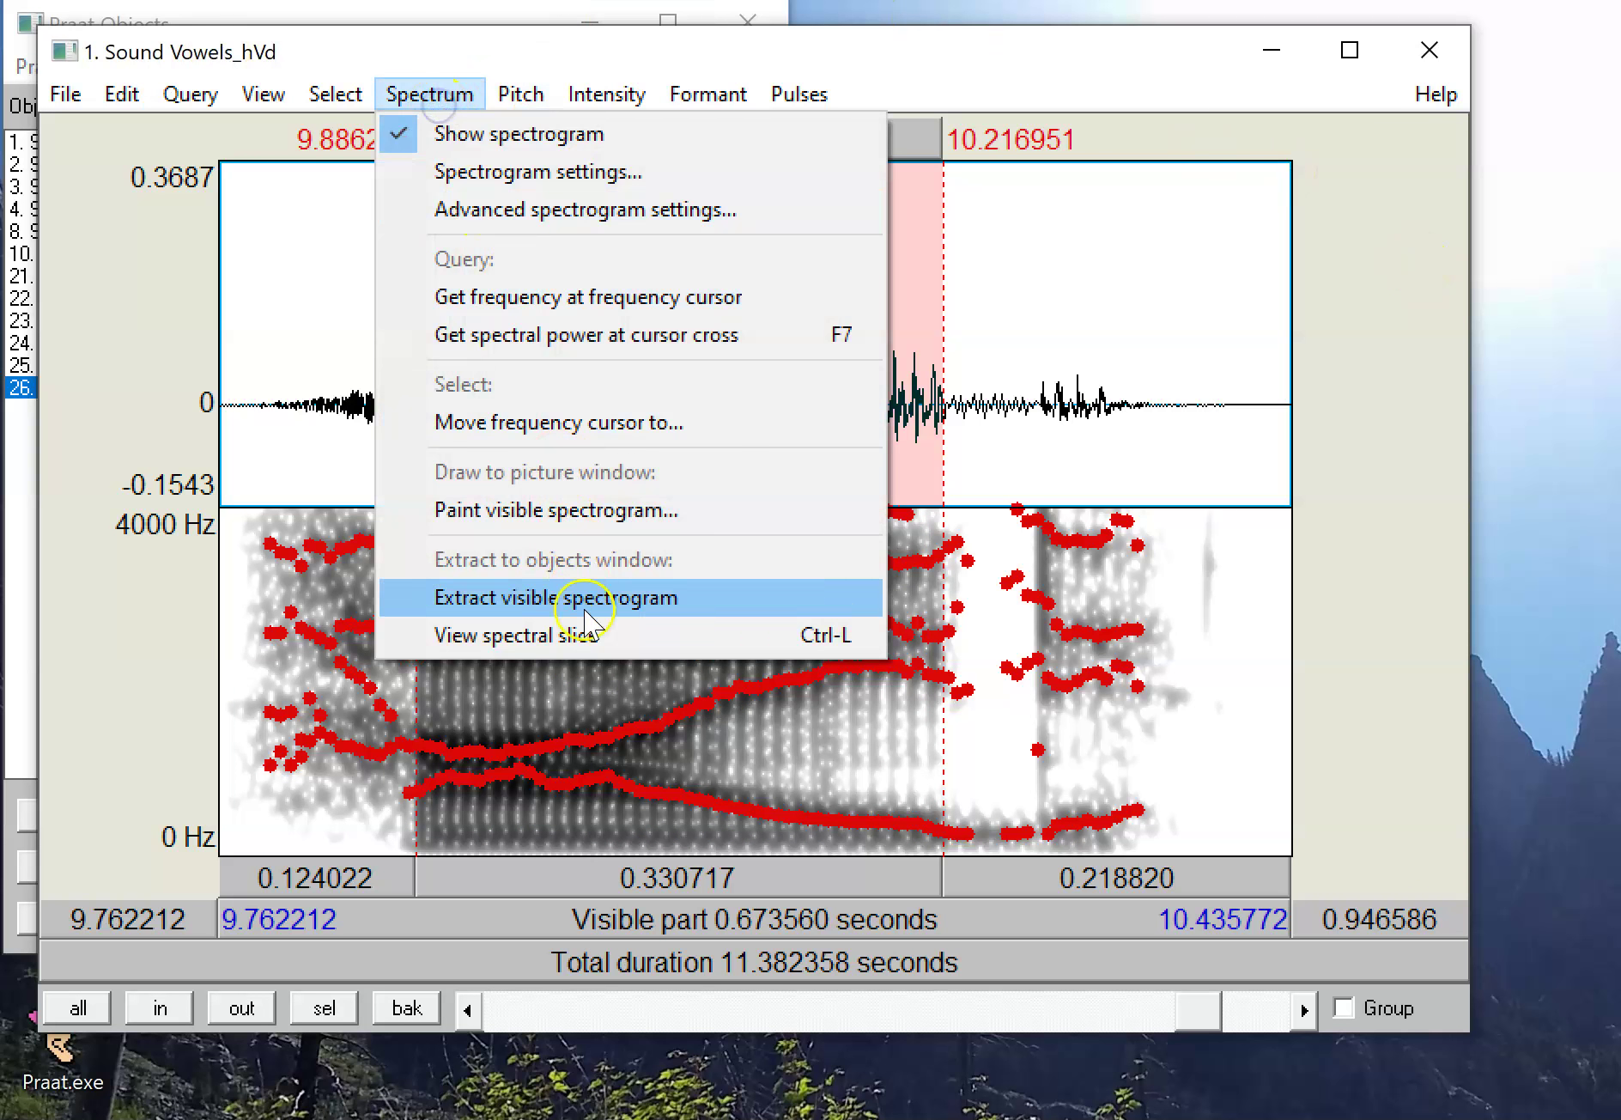
{"action": "left_click", "coordinate": [587, 636]}
{"action": "left_click_drag", "start_coordinate": [1263, 218], "coordinate": [615, 68]}
{"action": "left_click_drag", "start_coordinate": [637, 579], "coordinate": [331, 578]}
{"action": "left_click", "coordinate": [443, 1053]}
Step: Read spectrum levels at 1836.91, about 3923 and 4333.24 Hz, then close the slice
{"action": "left_click", "coordinate": [691, 771]}
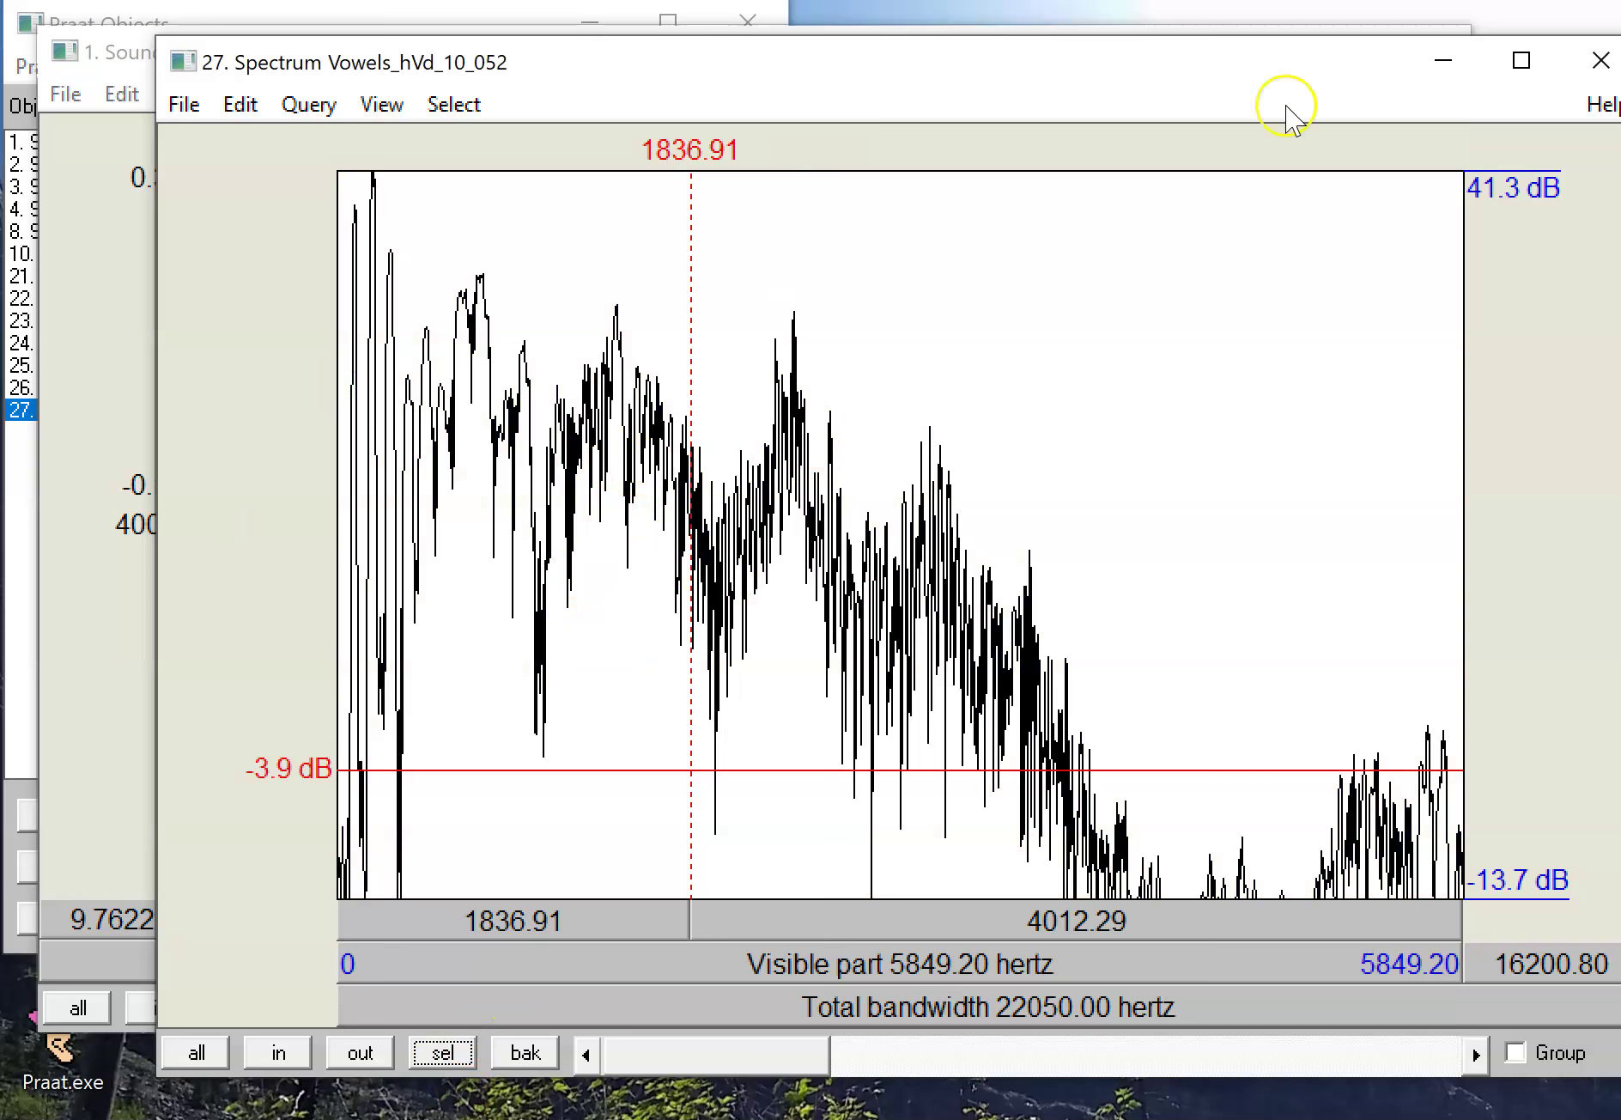
{"action": "left_click_drag", "start_coordinate": [1212, 65], "coordinate": [1100, 55]}
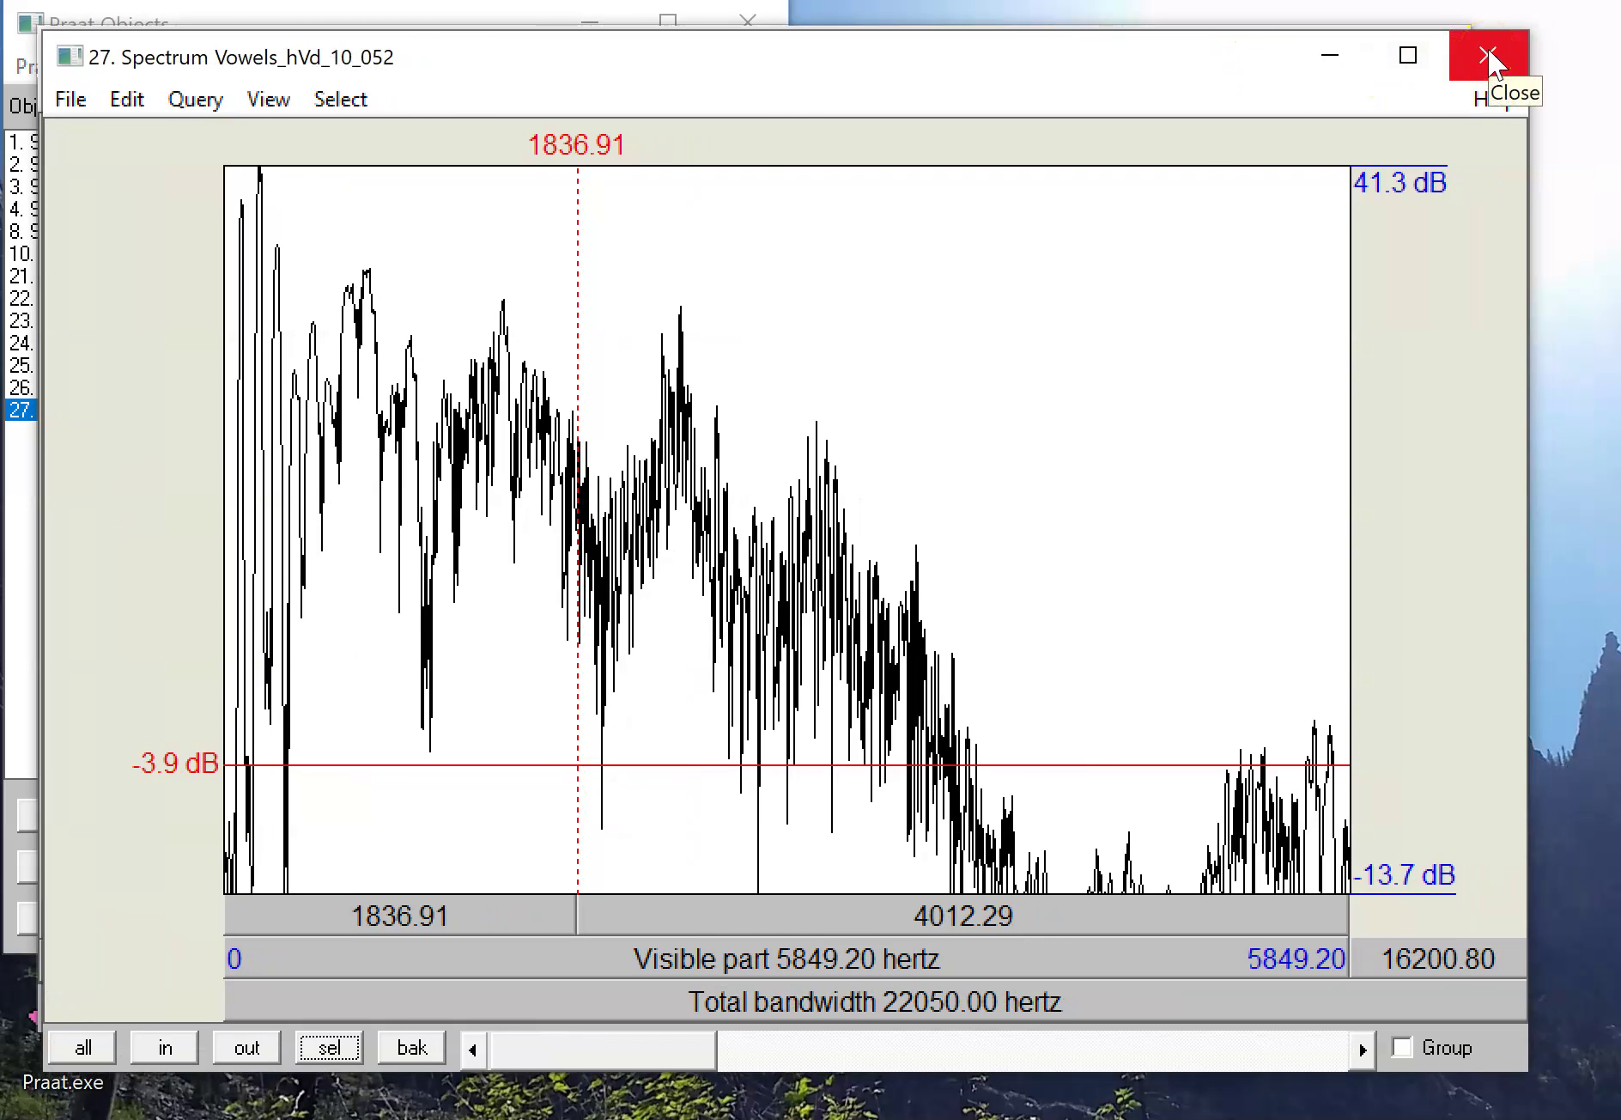
{"action": "left_click", "coordinate": [981, 868]}
{"action": "left_click", "coordinate": [1058, 873]}
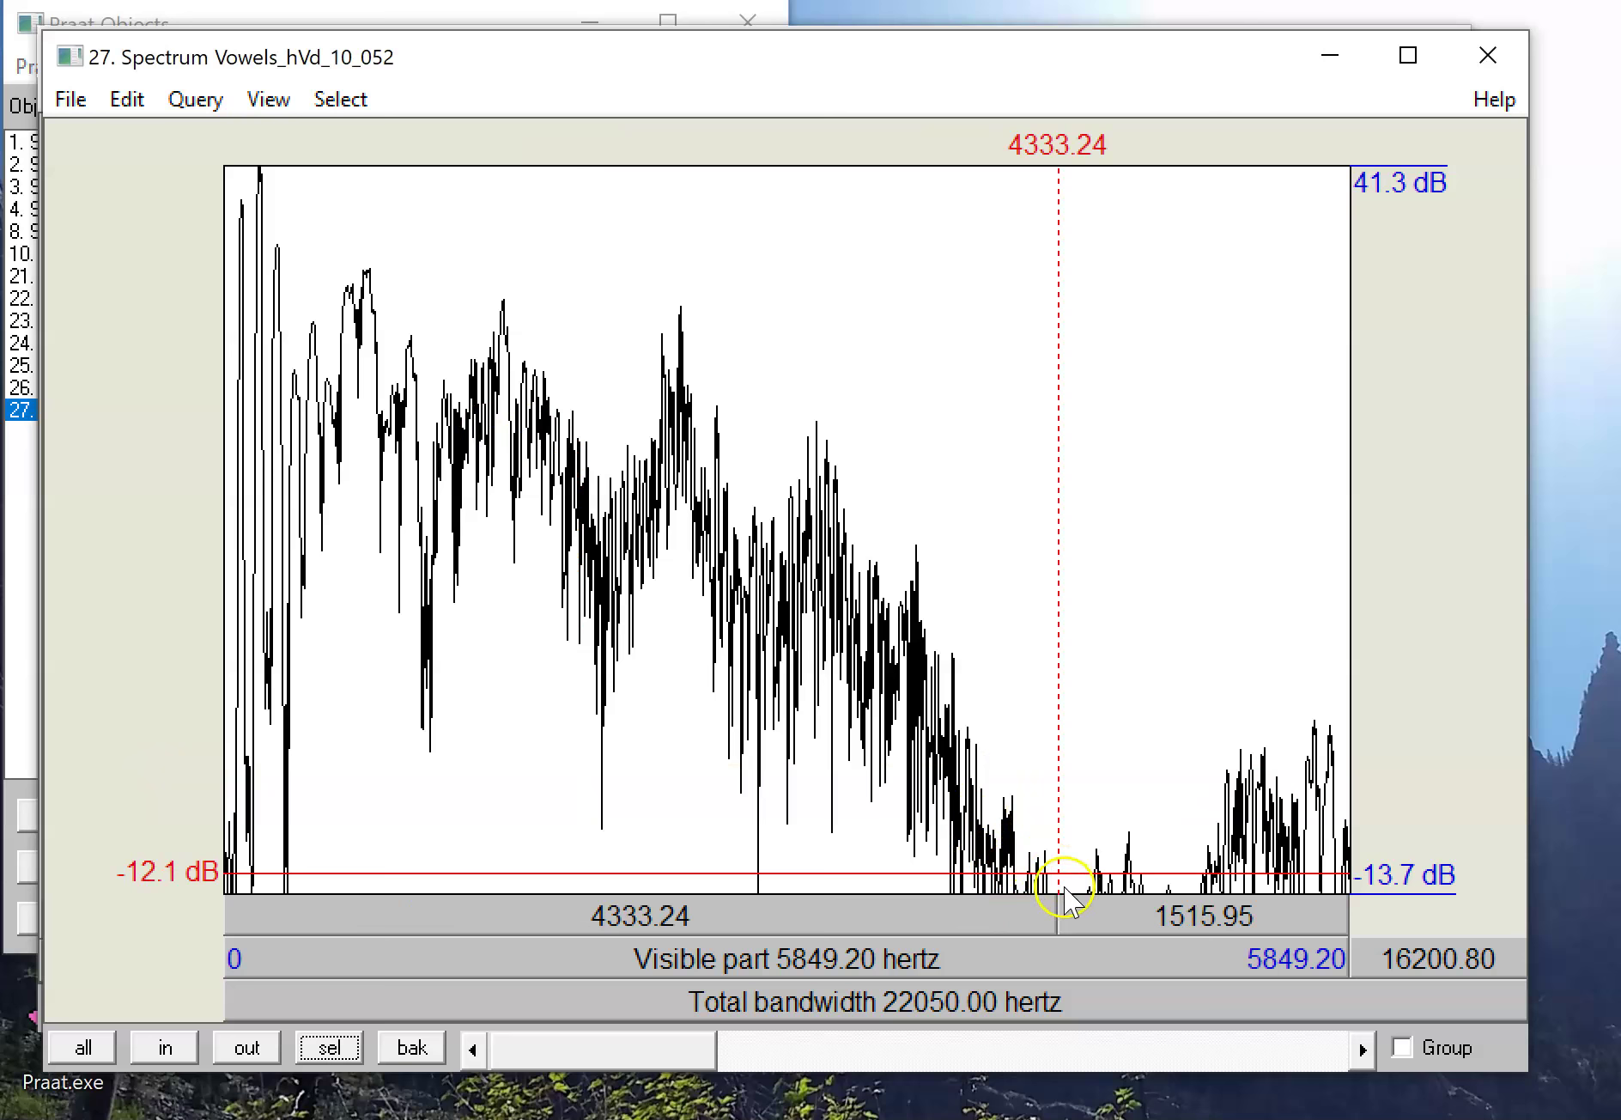
{"action": "left_click", "coordinate": [1486, 54]}
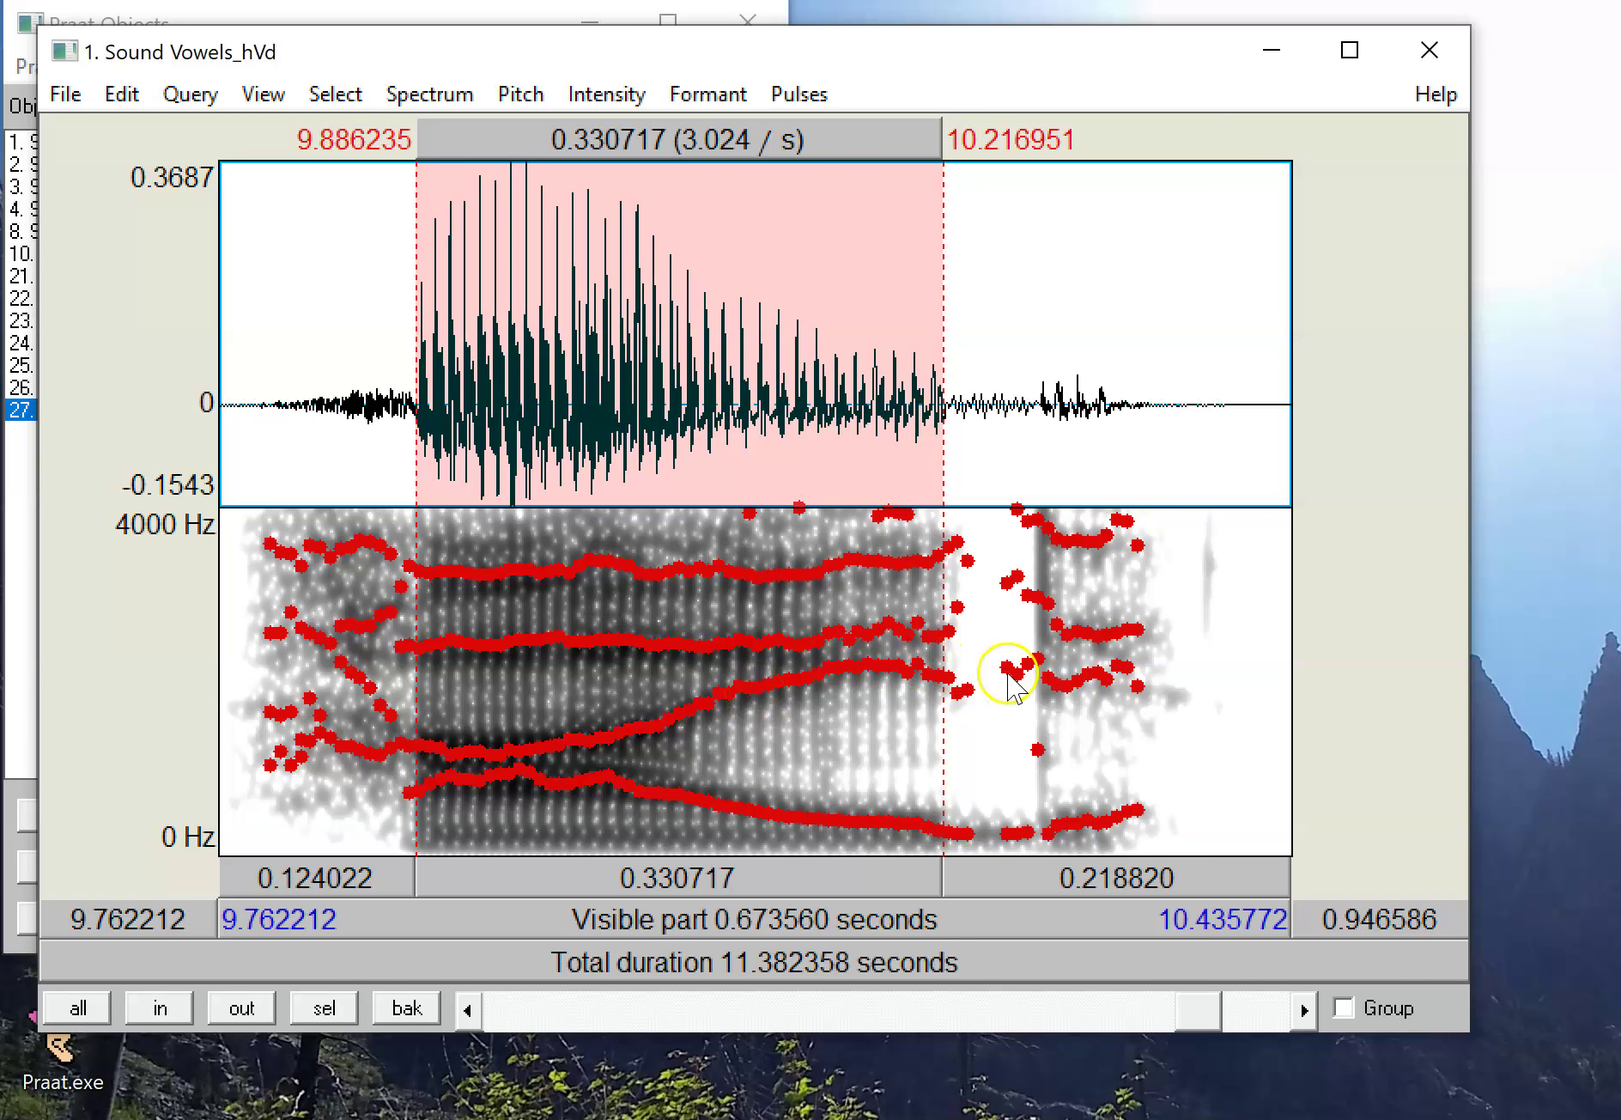
Step: Close the Sound Vowels_hVd editor to return to the Praat Objects window
{"action": "left_click", "coordinate": [1430, 49]}
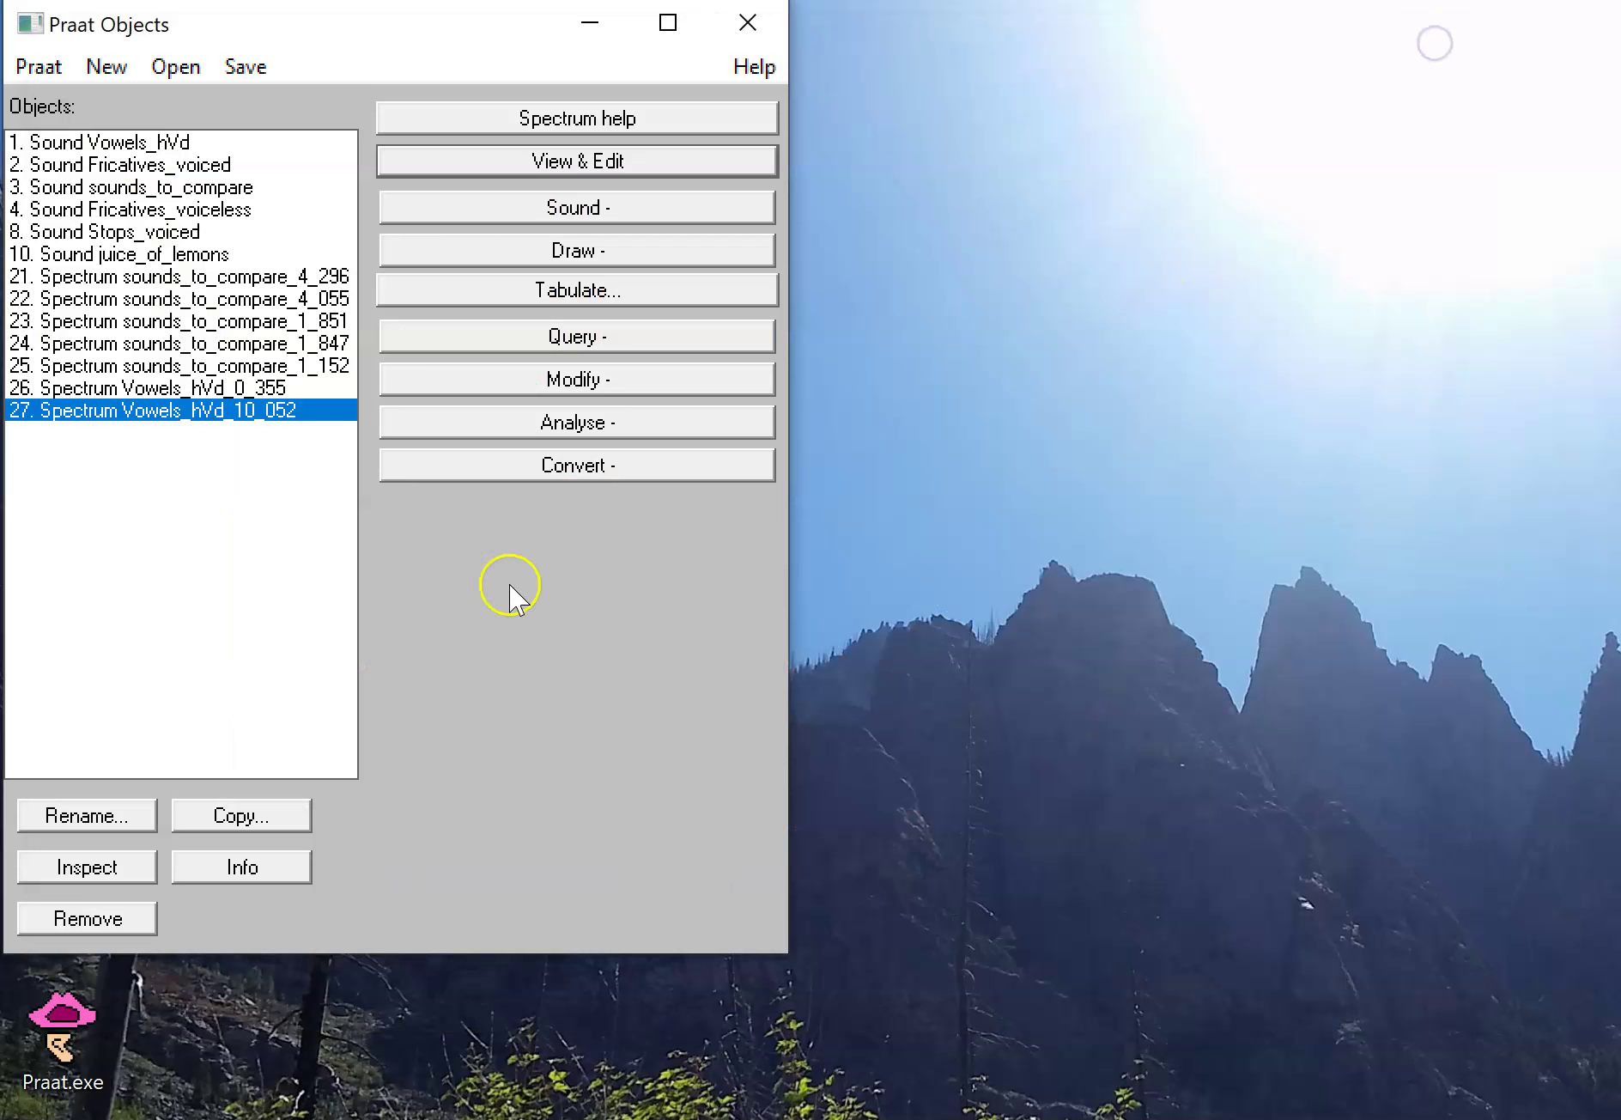